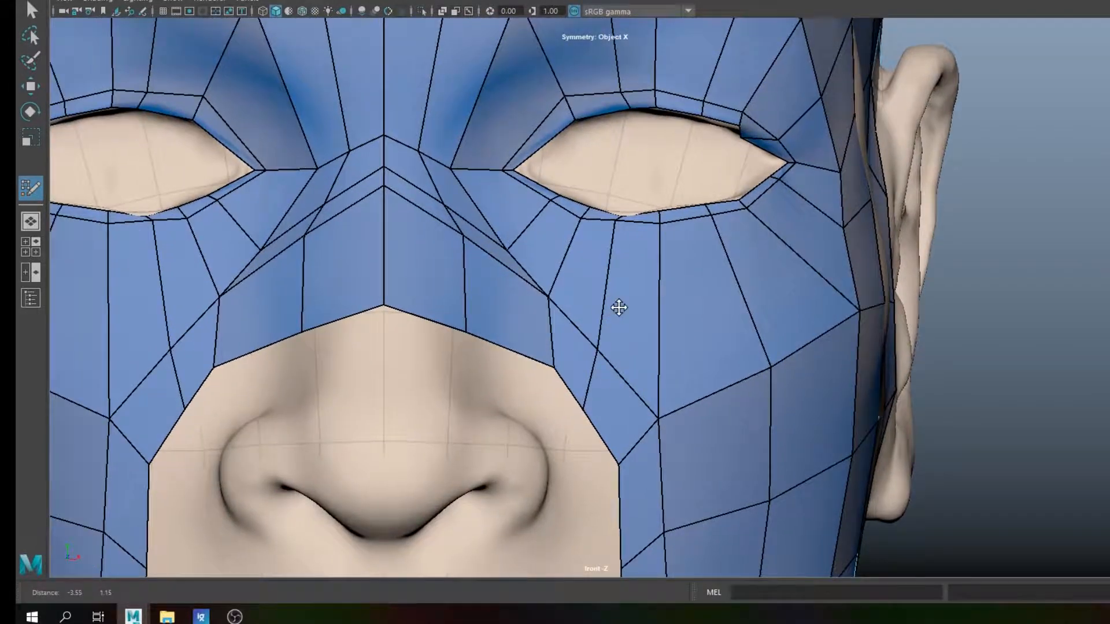
Step: Reshape the mesh over the nose bridge with Quad Draw, pulling the side vertices inward along the nose and lowering the centre vertices
{"action": "middle_click_drag", "start_coordinate": [619, 308], "coordinate": [665, 308], "text": "alt"}
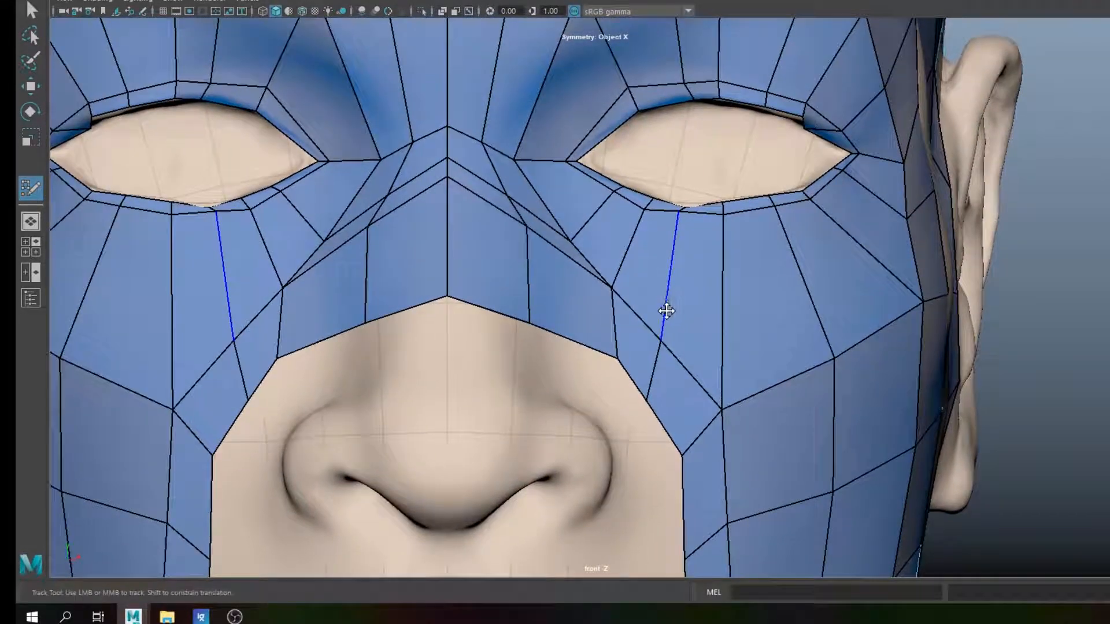
{"action": "middle_click_drag", "start_coordinate": [727, 265], "coordinate": [722, 216], "text": "alt"}
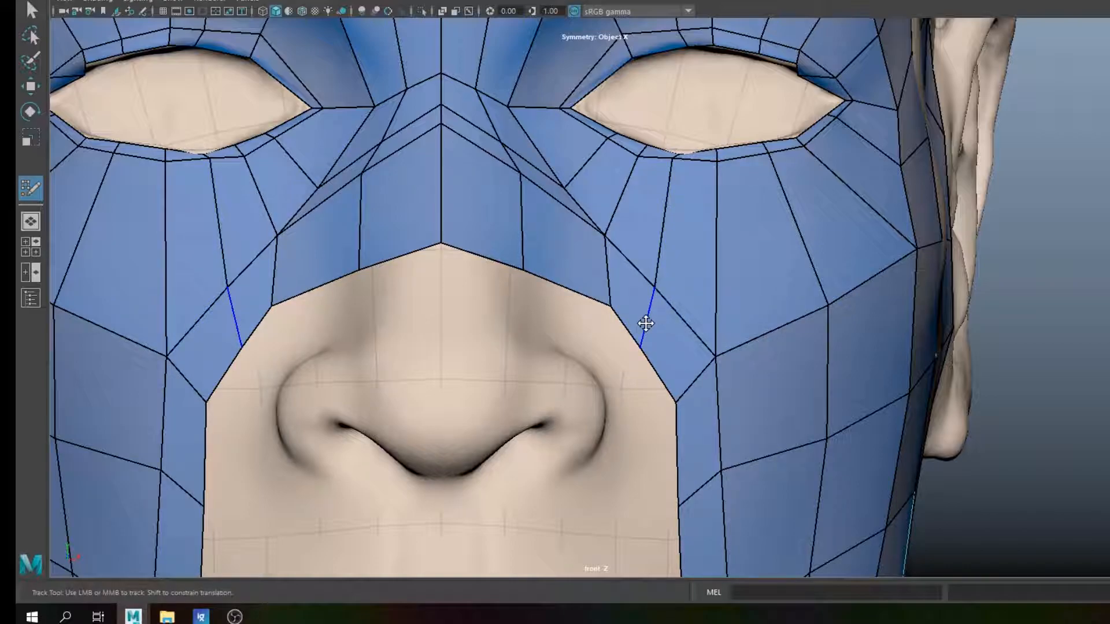
{"action": "mouse_move", "coordinate": [607, 273]}
{"action": "left_mouse_down"}
{"action": "mouse_move", "coordinate": [527, 280]}
{"action": "mouse_move", "coordinate": [513, 243]}
{"action": "mouse_move", "coordinate": [505, 261]}
{"action": "left_mouse_up"}
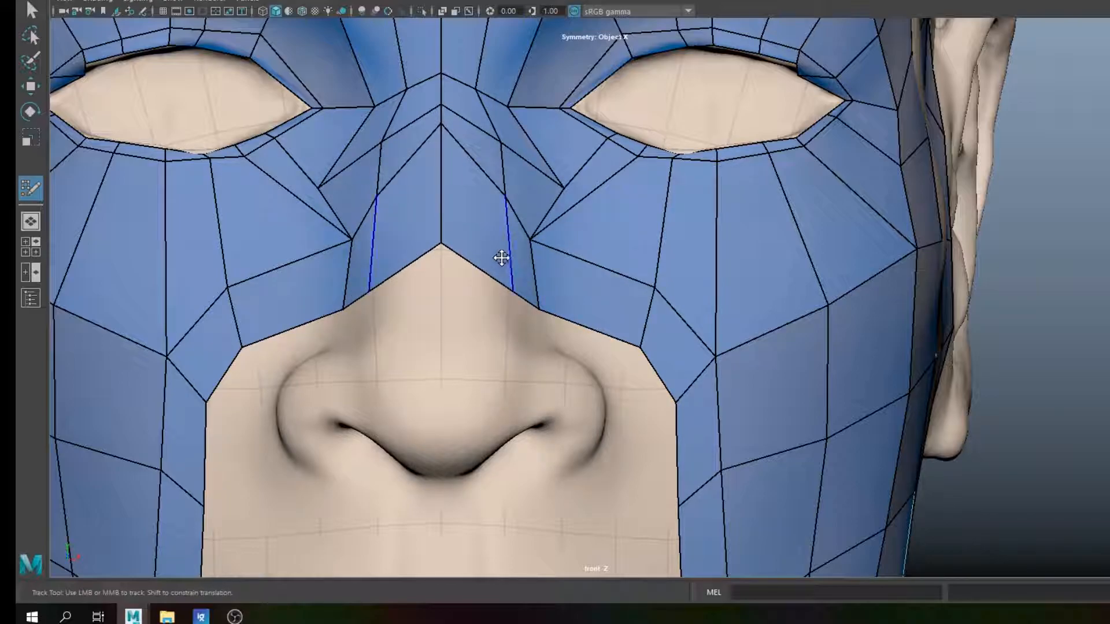
{"action": "left_click_drag", "start_coordinate": [441, 200], "coordinate": [441, 232]}
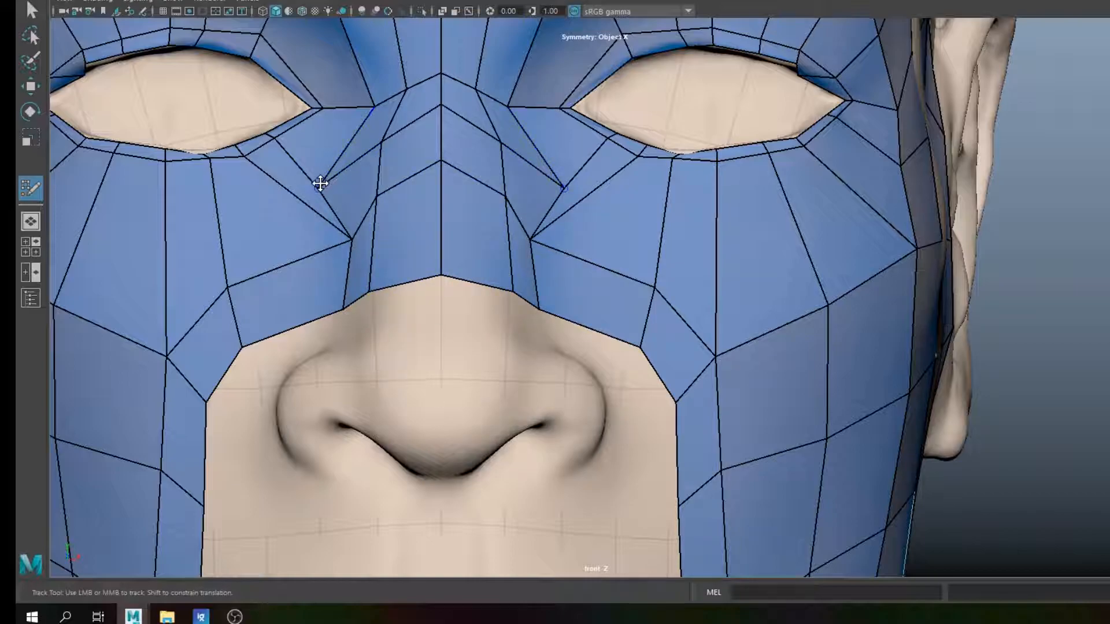
{"action": "mouse_move", "coordinate": [320, 185]}
{"action": "left_mouse_down"}
{"action": "mouse_move", "coordinate": [362, 172]}
{"action": "mouse_move", "coordinate": [387, 147]}
{"action": "mouse_move", "coordinate": [386, 163]}
{"action": "mouse_move", "coordinate": [441, 173]}
{"action": "mouse_move", "coordinate": [439, 197]}
{"action": "mouse_move", "coordinate": [371, 206]}
{"action": "mouse_move", "coordinate": [378, 216]}
{"action": "left_mouse_up"}
{"action": "left_click_drag", "start_coordinate": [438, 197], "coordinate": [441, 200]}
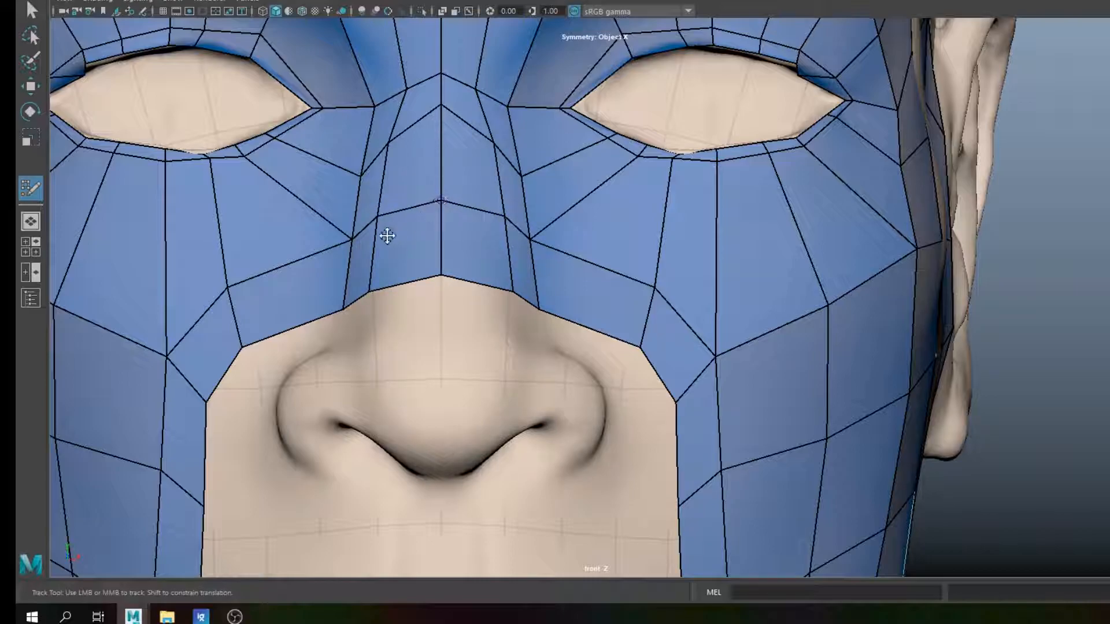
Step: Even out the edge rows across the nose bridge and nudge the vertices at the lower eyelids and the cheek border beside the nose
{"action": "left_click_drag", "start_coordinate": [351, 240], "coordinate": [349, 235]}
{"action": "left_click_drag", "start_coordinate": [442, 106], "coordinate": [442, 130]}
{"action": "left_click_drag", "start_coordinate": [440, 74], "coordinate": [441, 86]}
{"action": "left_click_drag", "start_coordinate": [385, 143], "coordinate": [389, 144]}
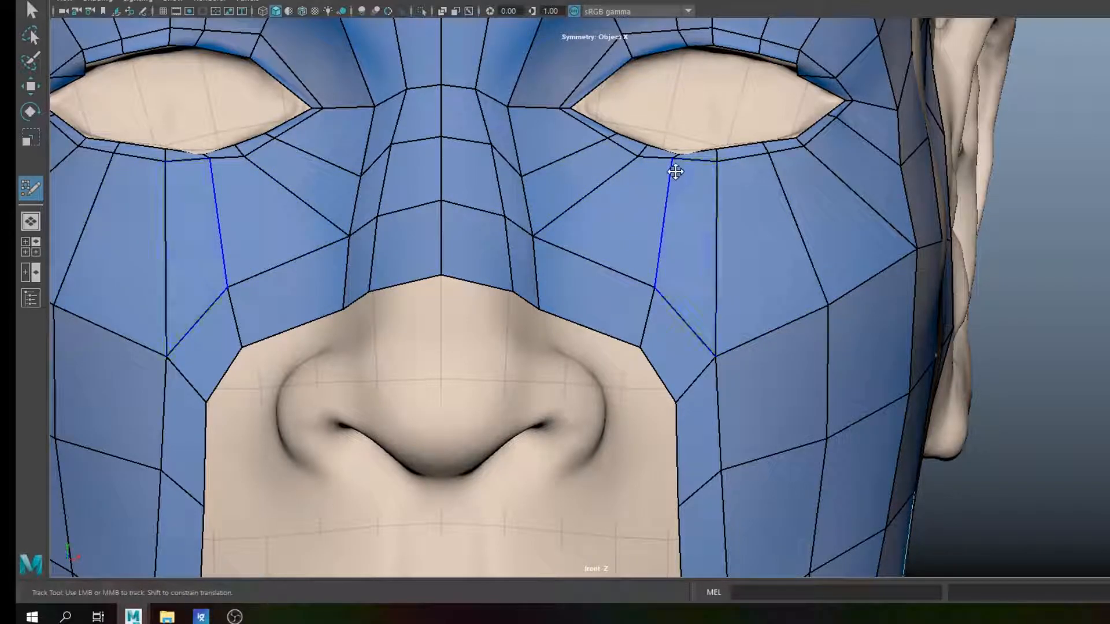
{"action": "left_click_drag", "start_coordinate": [673, 154], "coordinate": [677, 165]}
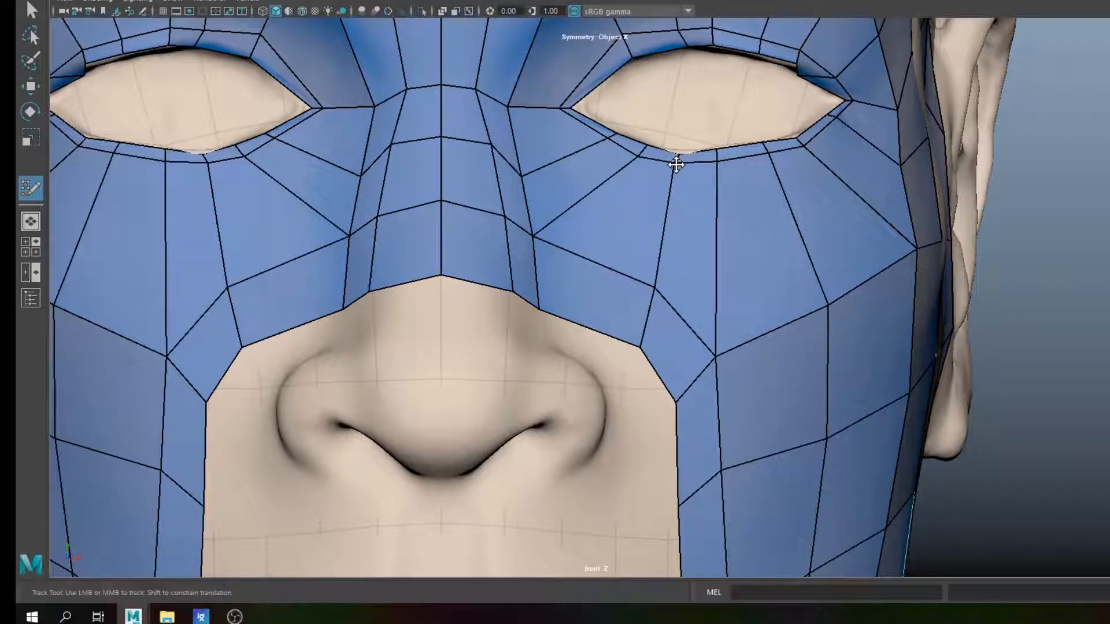
{"action": "left_click_drag", "start_coordinate": [639, 350], "coordinate": [635, 350]}
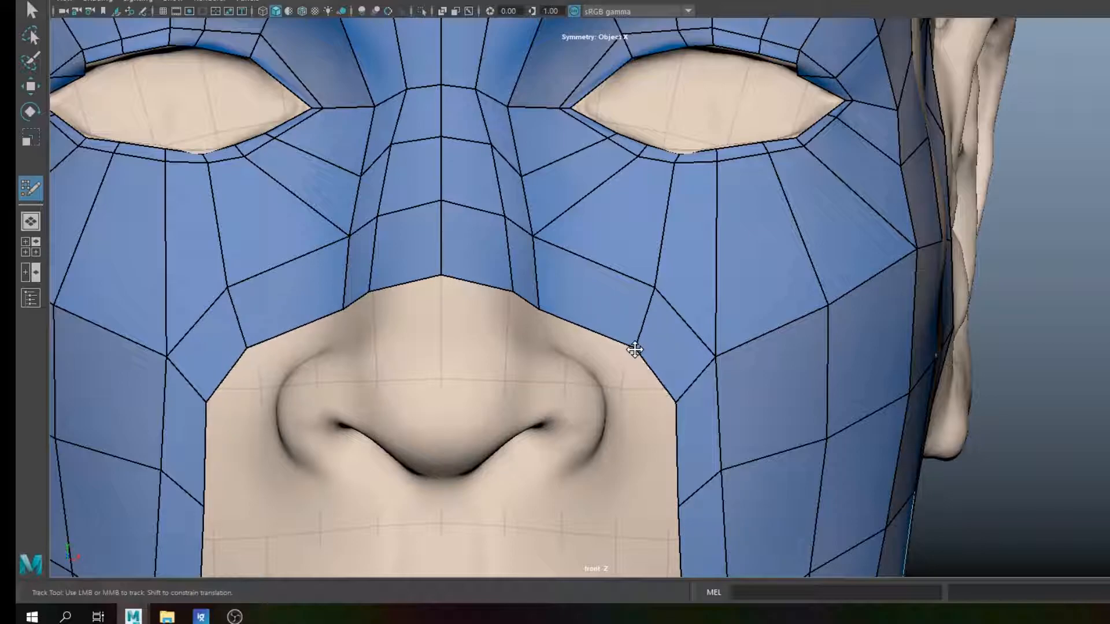
Step: Insert edge loops from the lower eyelids down the inner and outer cheeks, and even out the spacing of the outer cheek vertices
{"action": "left_click", "coordinate": [589, 266], "text": "ctrl"}
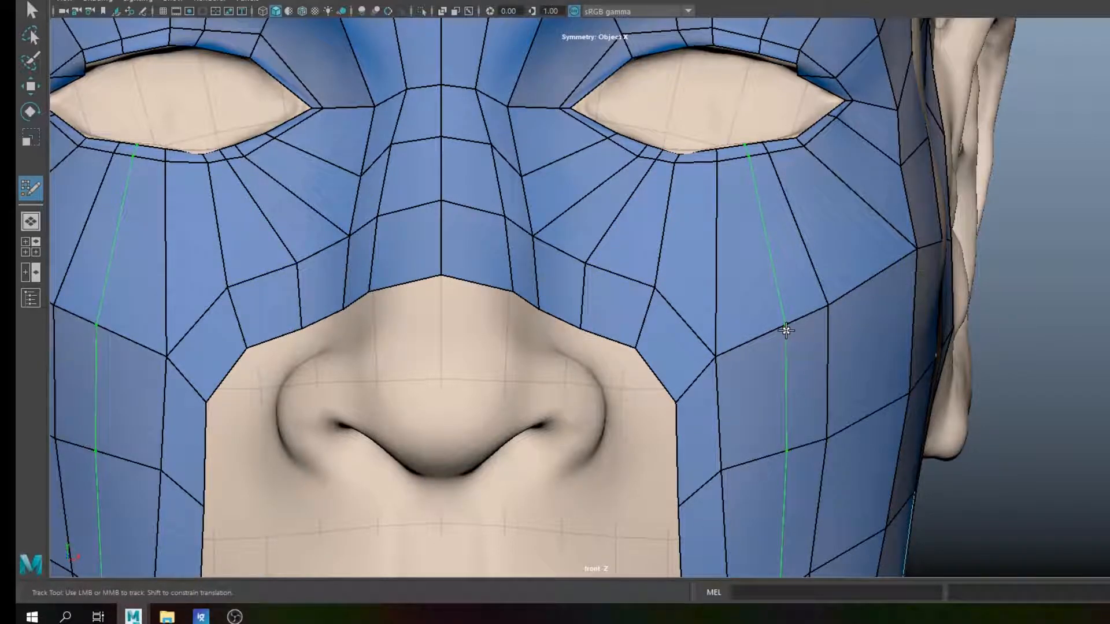
{"action": "left_click", "coordinate": [806, 344], "text": "ctrl"}
{"action": "left_click_drag", "start_coordinate": [808, 319], "coordinate": [827, 302], "text": "shift"}
{"action": "mouse_move", "coordinate": [790, 186]}
{"action": "left_mouse_down"}
{"action": "mouse_move", "coordinate": [780, 154]}
{"action": "mouse_move", "coordinate": [754, 180]}
{"action": "mouse_move", "coordinate": [749, 162]}
{"action": "left_mouse_up"}
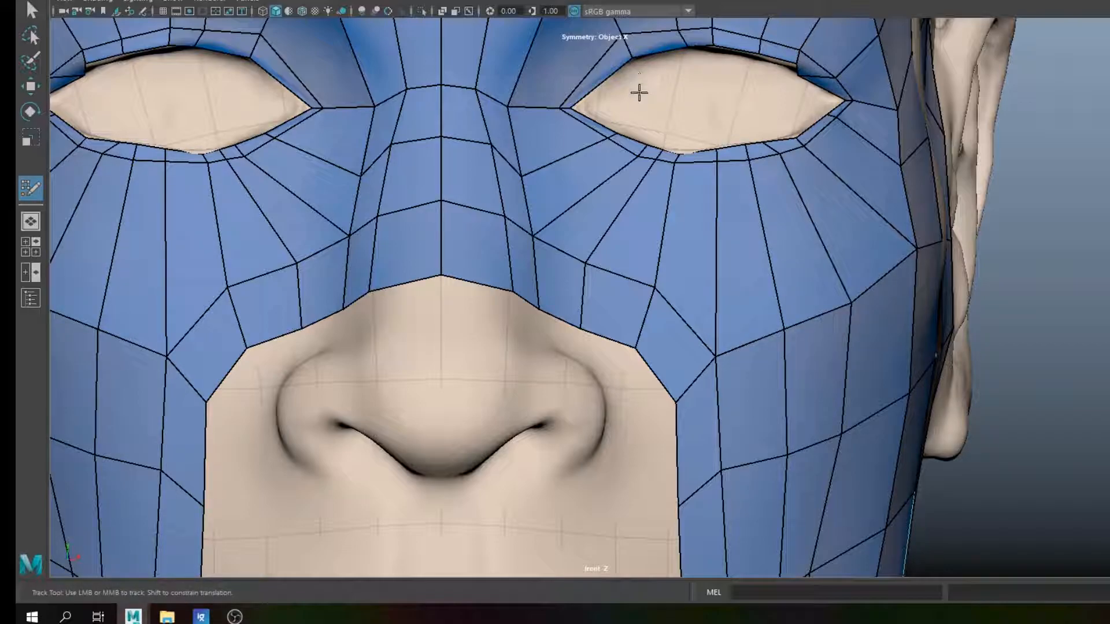
Step: Nudge the upper and lower eyelid vertices near the inner eye corners
{"action": "middle_click_drag", "start_coordinate": [657, 98], "coordinate": [665, 186], "text": "alt"}
{"action": "left_click_drag", "start_coordinate": [632, 124], "coordinate": [638, 131]}
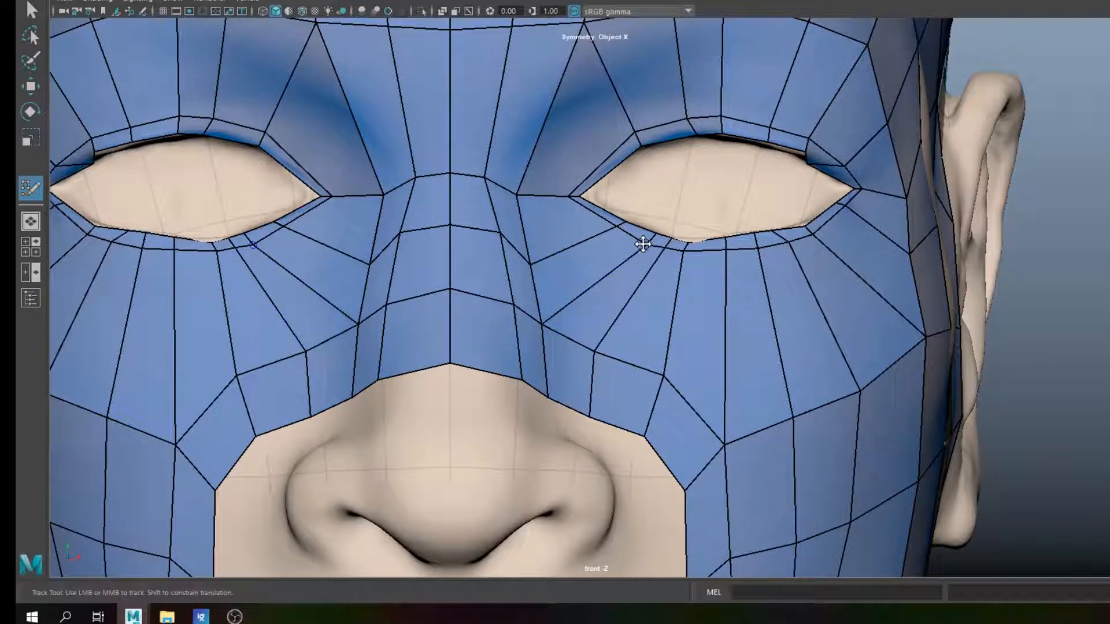
{"action": "left_click_drag", "start_coordinate": [646, 245], "coordinate": [643, 241]}
Step: Insert an edge loop around both eyes midway between the eyelids and the surrounding ring, and smooth the vertices around the eyes
{"action": "key", "text": "ctrl"}
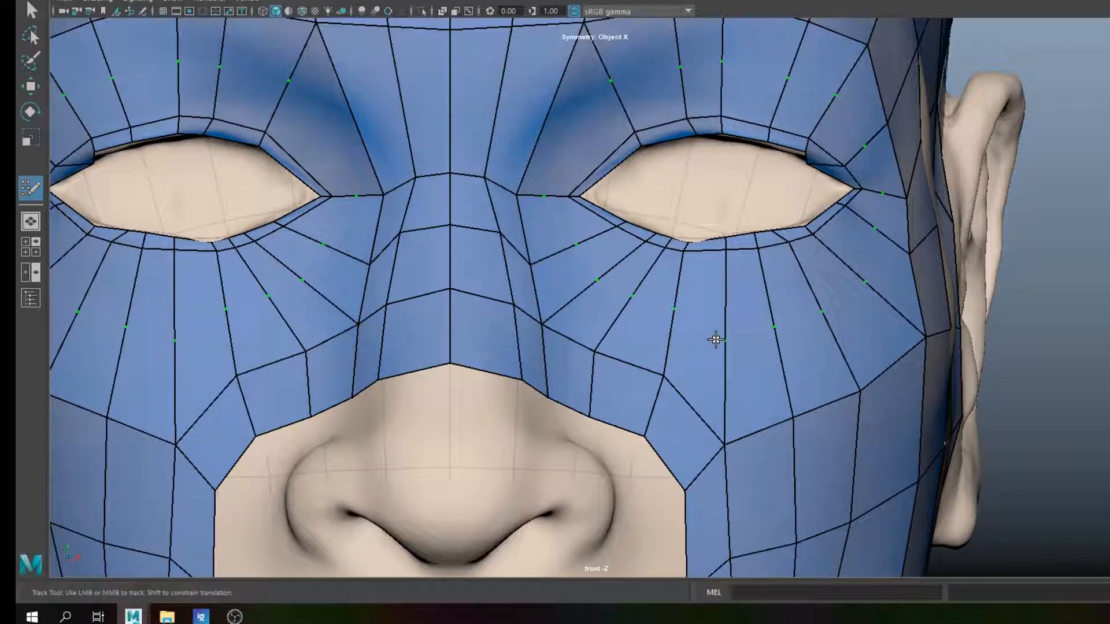
{"action": "left_click", "coordinate": [728, 343], "text": "ctrl"}
{"action": "left_click_drag", "start_coordinate": [731, 345], "coordinate": [671, 313]}
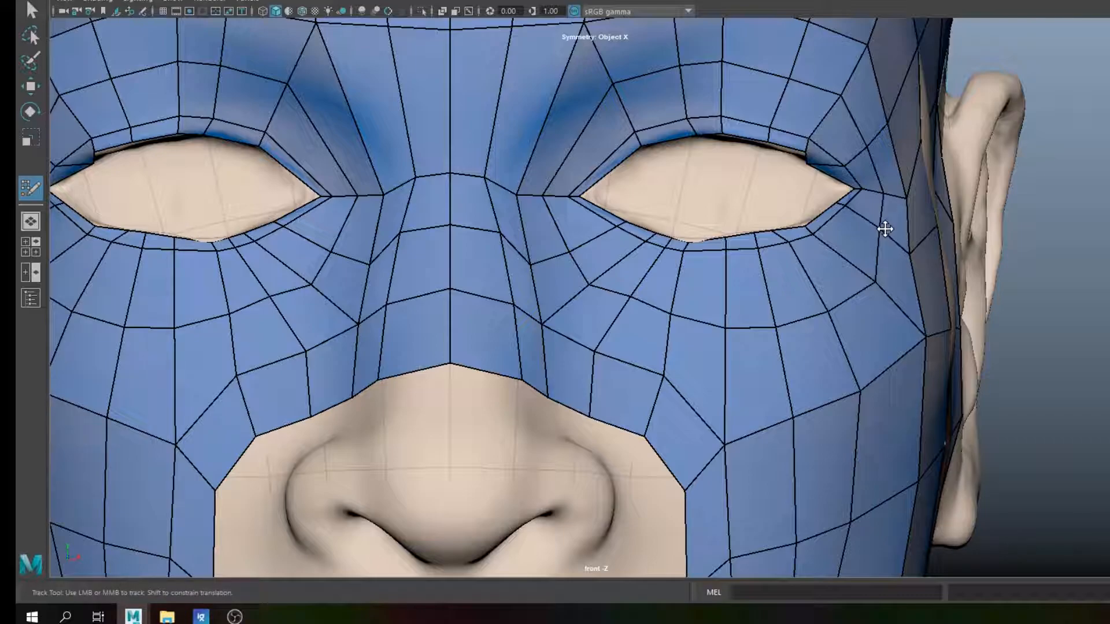
{"action": "left_click_drag", "start_coordinate": [590, 285], "coordinate": [594, 280]}
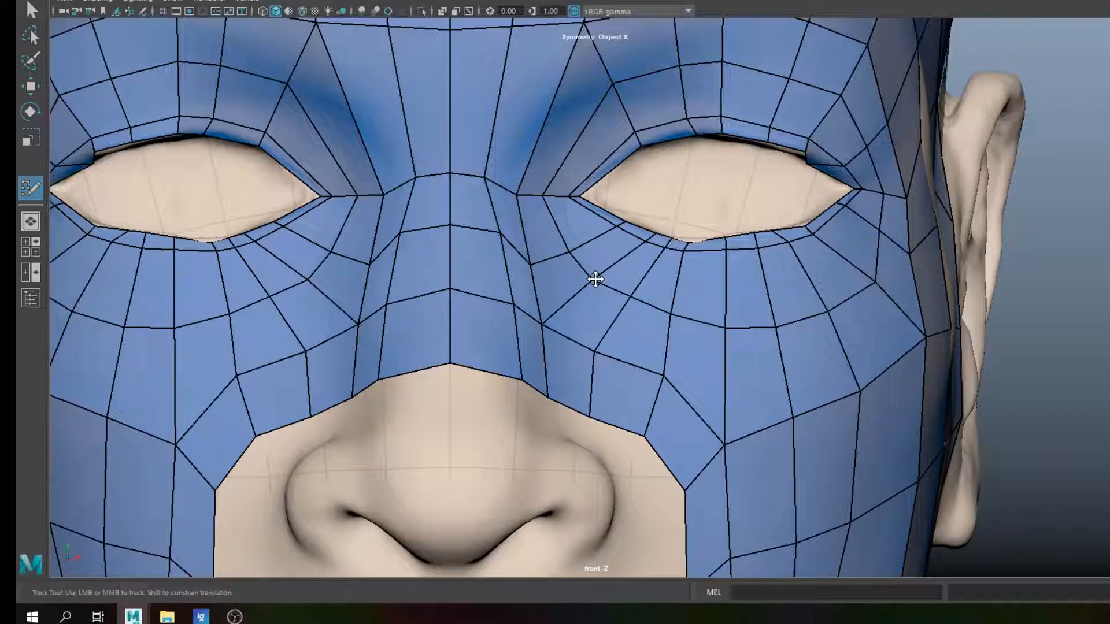
{"action": "middle_click_drag", "start_coordinate": [717, 409], "coordinate": [826, 323], "text": "alt"}
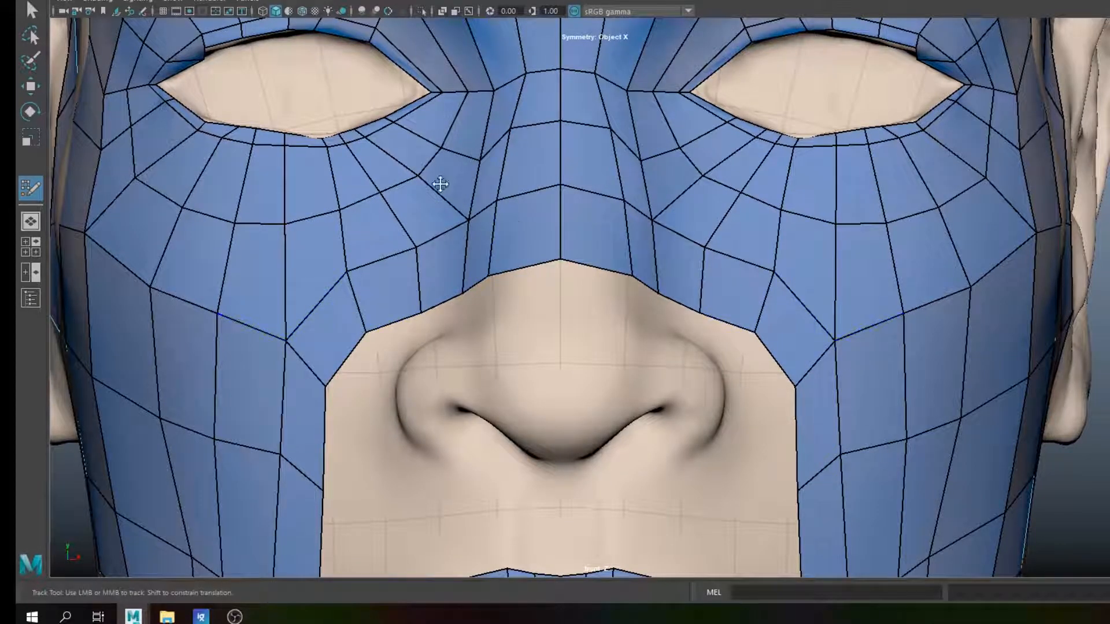
{"action": "left_click_drag", "start_coordinate": [195, 60], "coordinate": [179, 59]}
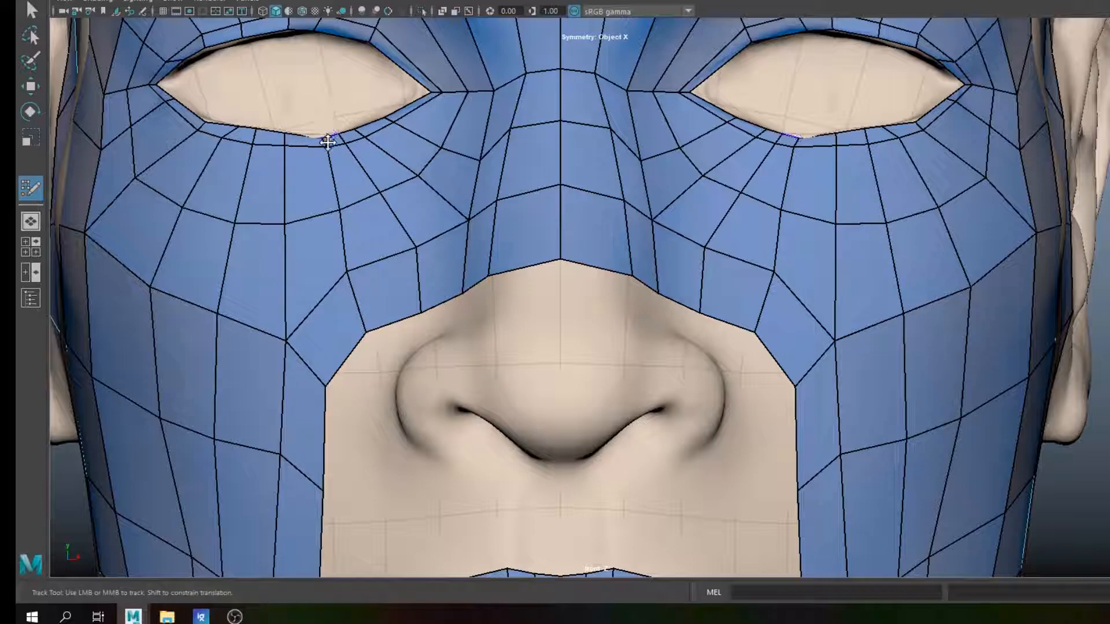
Step: Insert an edge loop through the ring of faces beneath the lower lip, reaching to the mouth corners
{"action": "middle_click_drag", "start_coordinate": [582, 396], "coordinate": [503, 169], "text": "alt"}
{"action": "middle_click_drag", "start_coordinate": [619, 318], "coordinate": [545, 201], "text": "alt"}
{"action": "scroll", "coordinate": [606, 417], "scroll_direction": "up", "scroll_amount": 1}
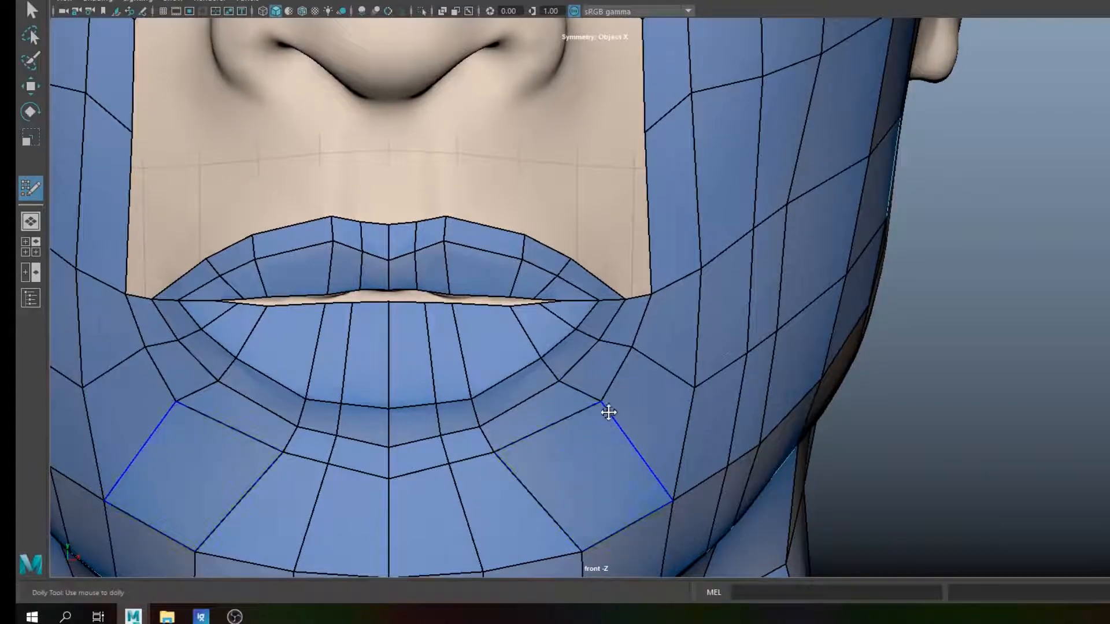
{"action": "left_click", "coordinate": [615, 345], "text": "ctrl"}
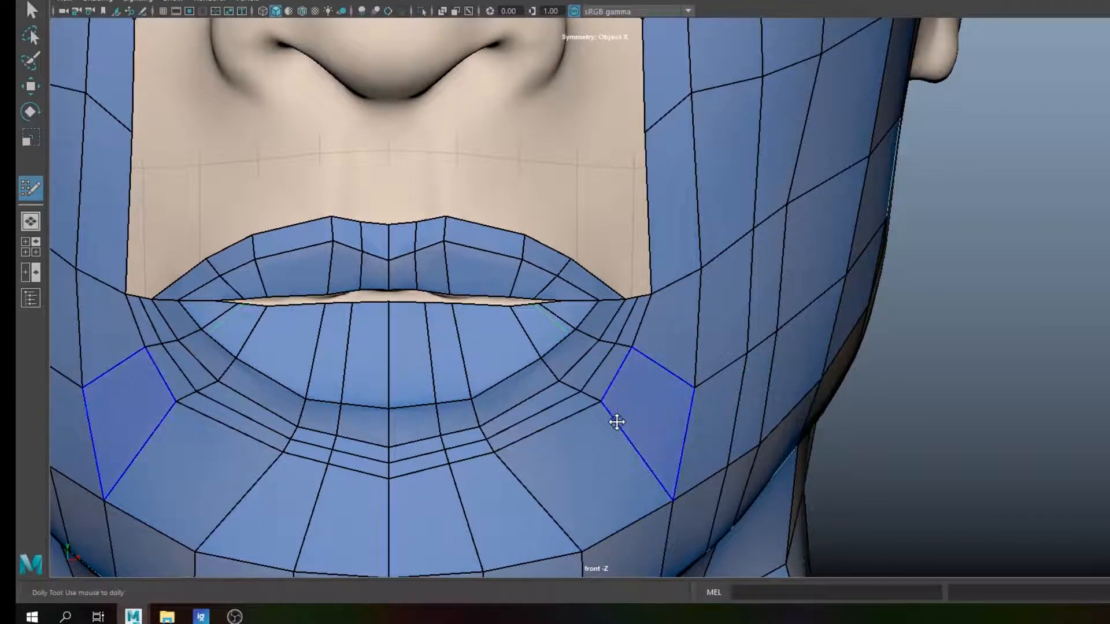
Step: Place six points on the underside of the nose tip in the perspective view and fill them with two symmetrical quads
{"action": "scroll", "coordinate": [521, 234], "scroll_direction": "up", "scroll_amount": 1}
{"action": "middle_click_drag", "start_coordinate": [535, 259], "coordinate": [660, 555], "text": "alt"}
{"action": "scroll", "coordinate": [510, 345], "scroll_direction": "up", "scroll_amount": 1}
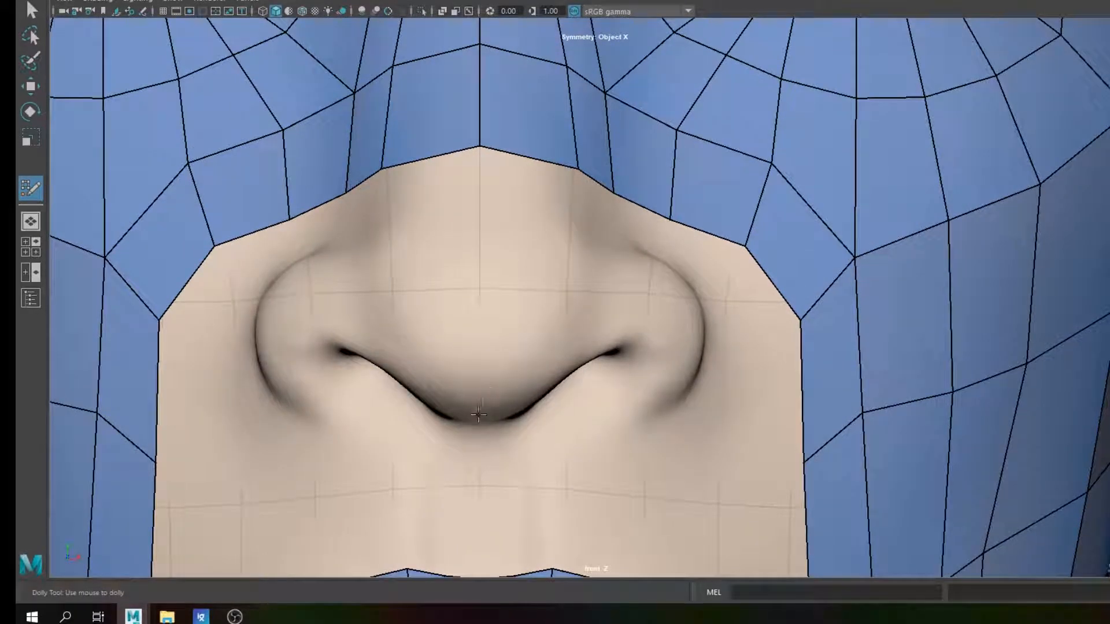
{"action": "key", "text": "space"}
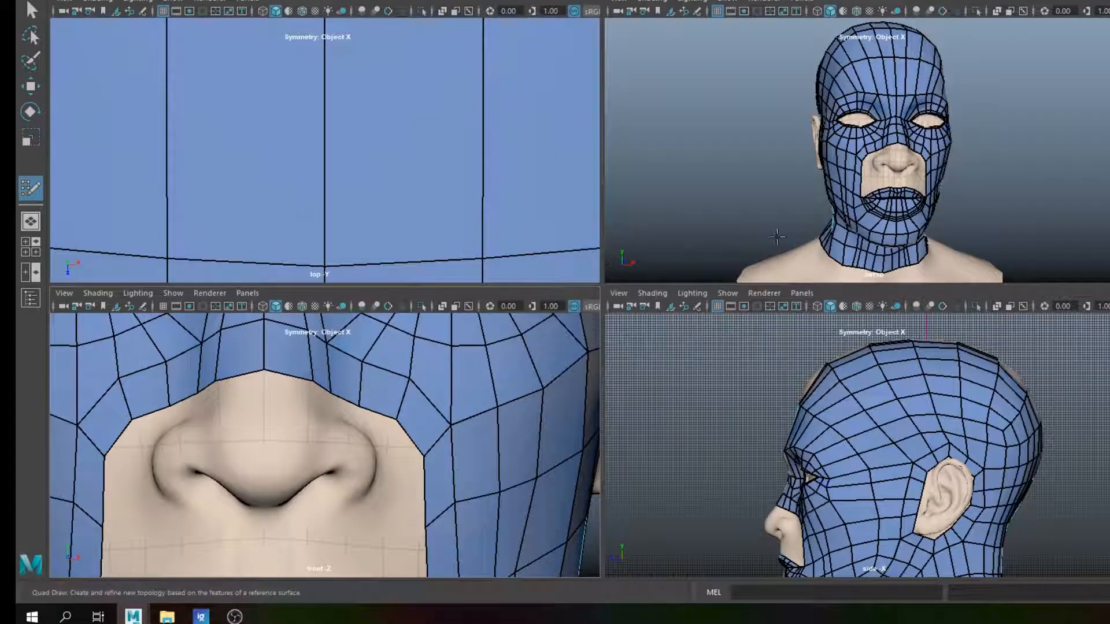
{"action": "key", "text": "space"}
{"action": "scroll", "coordinate": [595, 347], "scroll_direction": "up", "scroll_amount": 8}
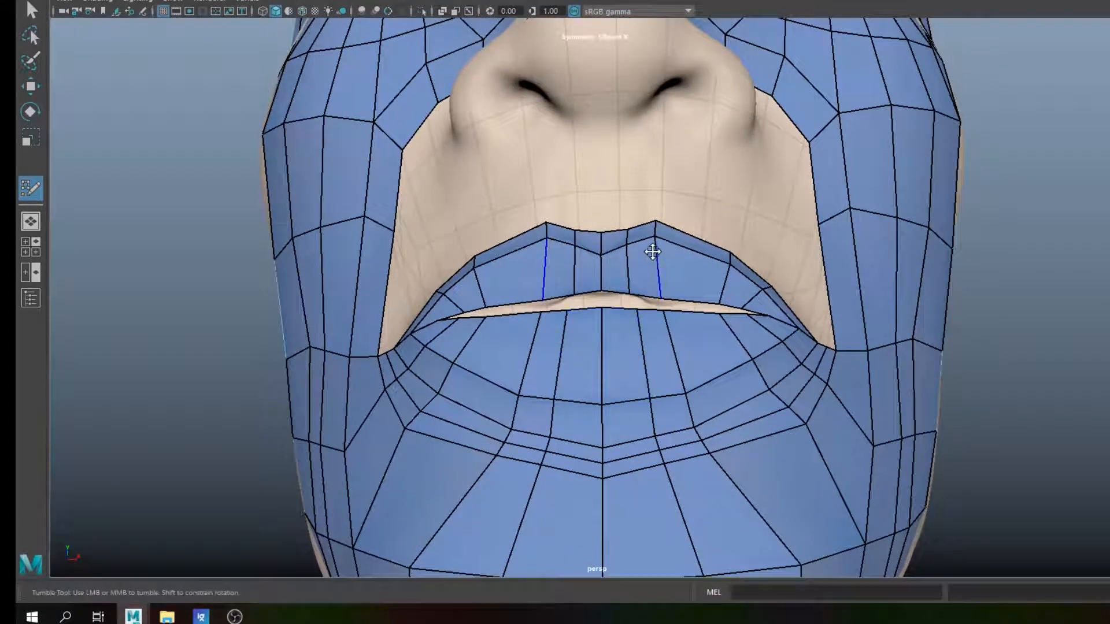
{"action": "left_click_drag", "start_coordinate": [653, 252], "coordinate": [591, 302], "text": "alt"}
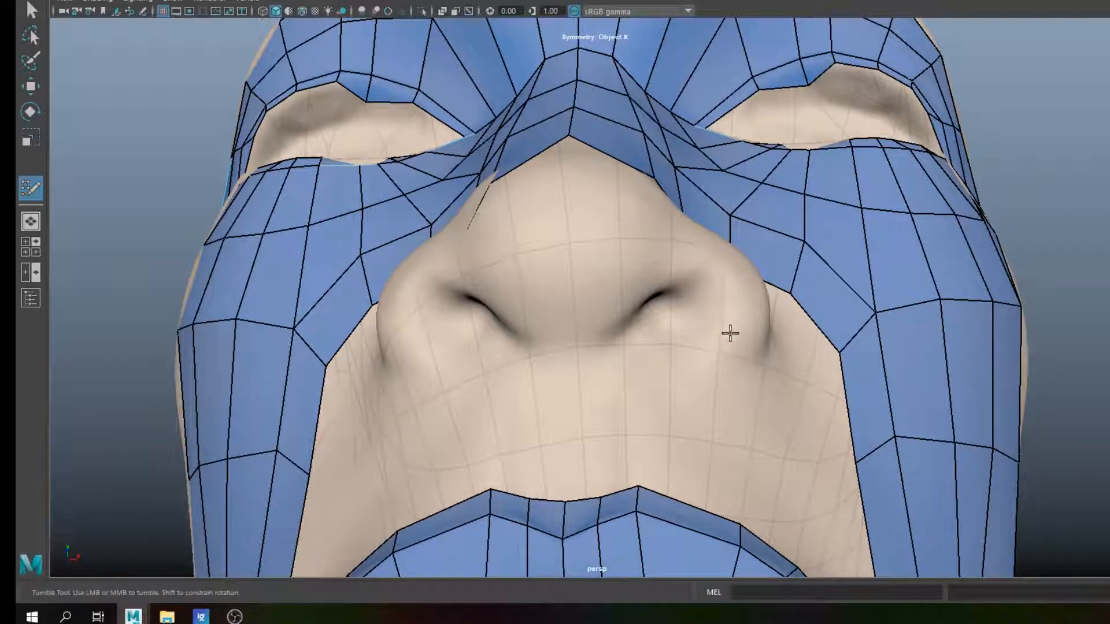
{"action": "left_click_drag", "start_coordinate": [566, 335], "coordinate": [586, 319], "text": "alt"}
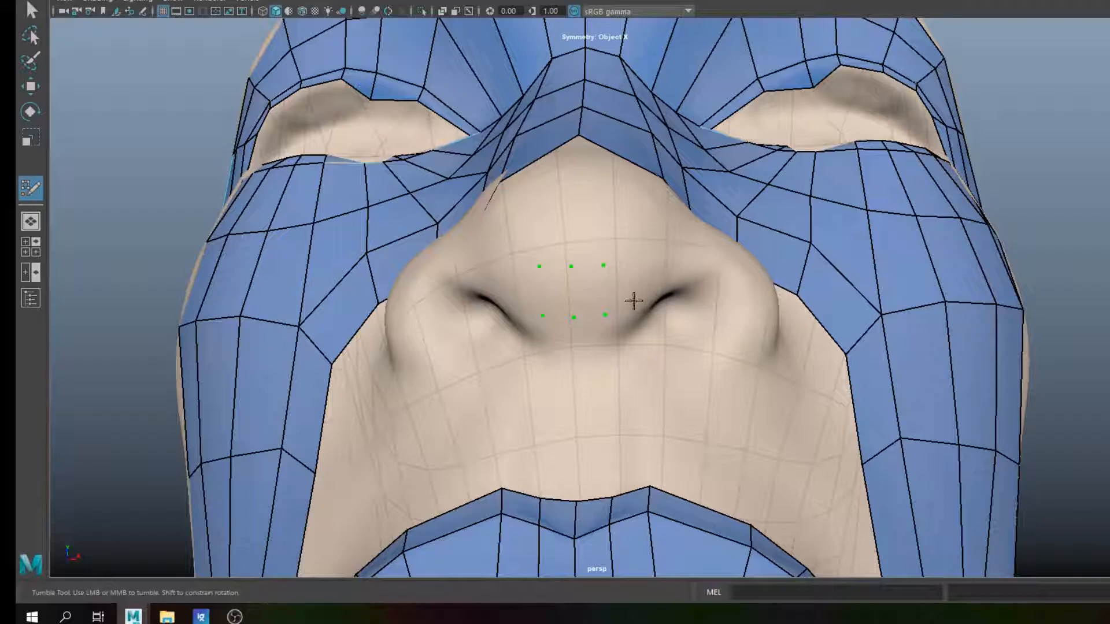
{"action": "scroll", "coordinate": [639, 299], "scroll_direction": "up", "scroll_amount": 3}
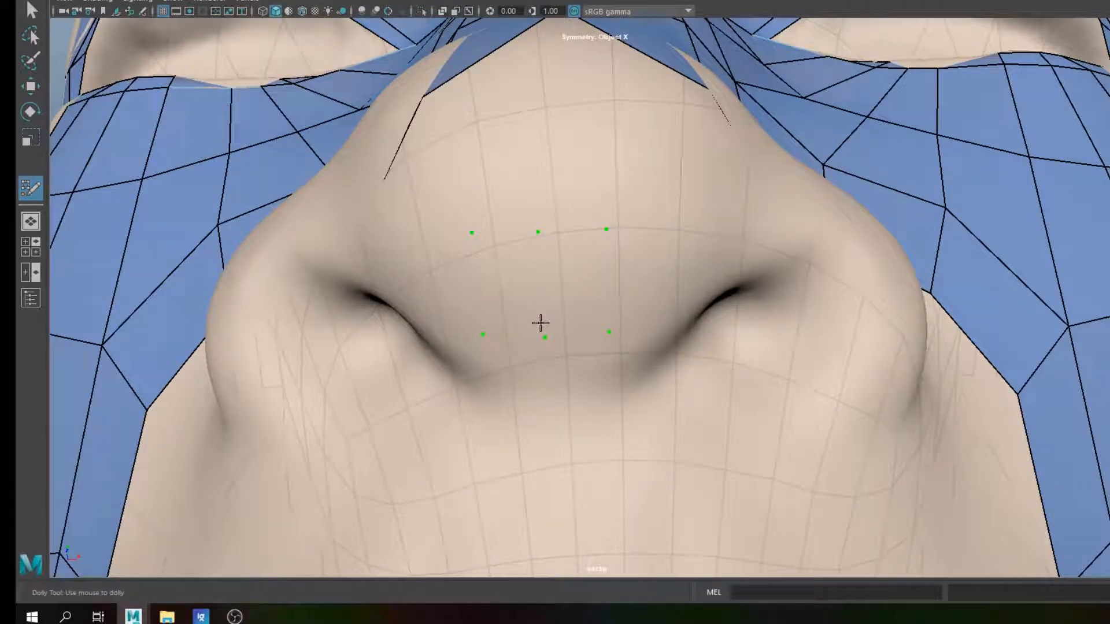
{"action": "left_click", "coordinate": [606, 306], "text": "shift"}
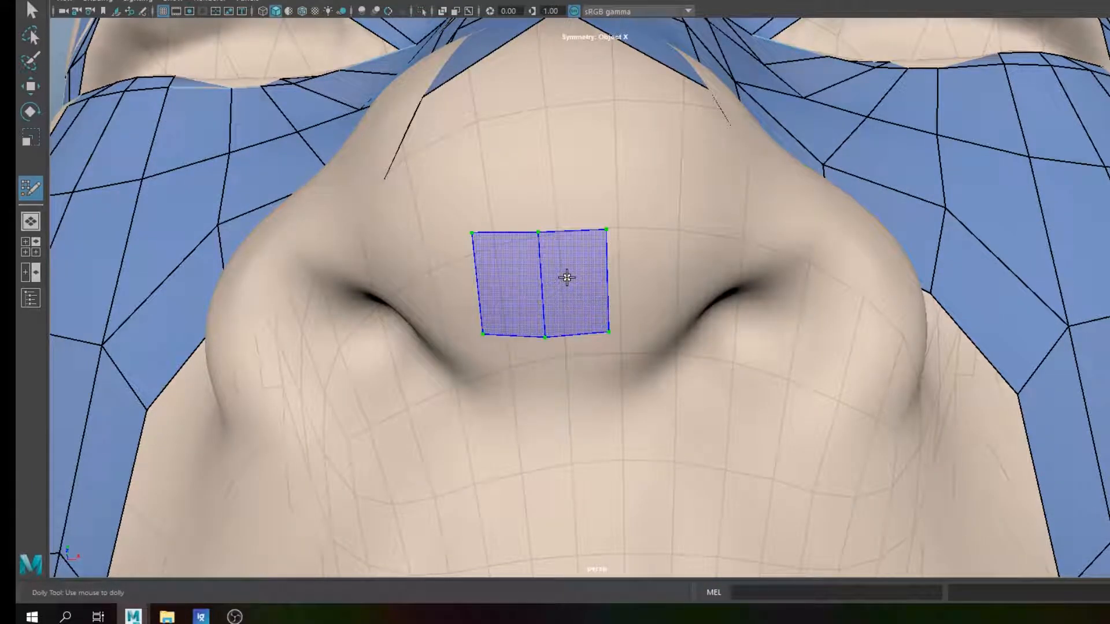
Step: Widen the two quads under the nose tip and add one more quad on each side toward the nostrils
{"action": "left_click_drag", "start_coordinate": [656, 327], "coordinate": [538, 389], "text": "alt"}
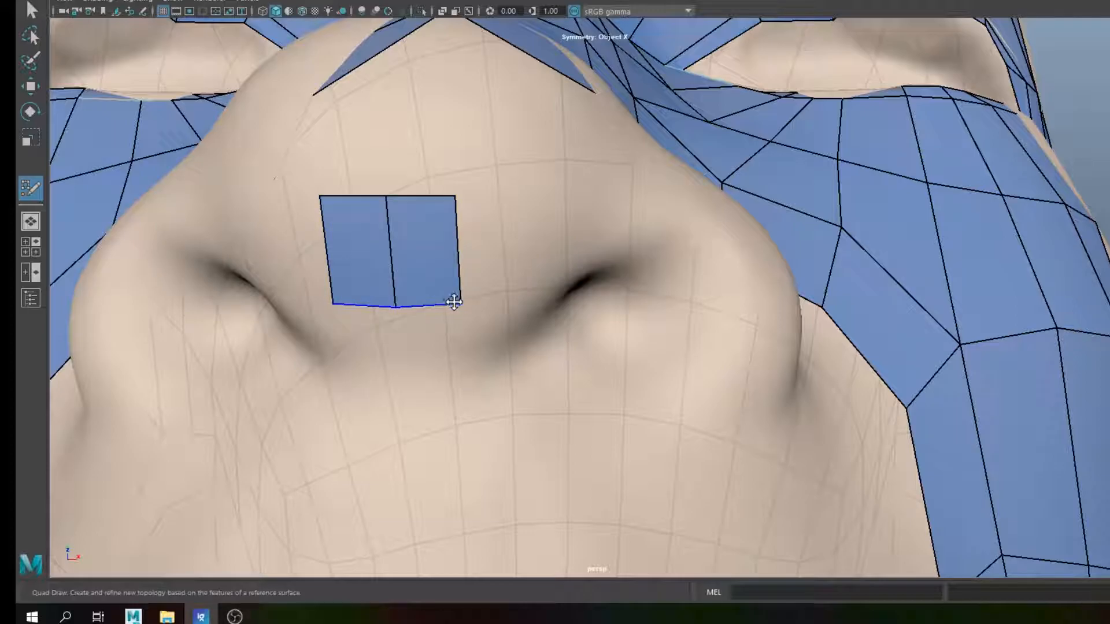
{"action": "middle_click_drag", "start_coordinate": [458, 305], "coordinate": [516, 134], "text": "alt"}
{"action": "left_click_drag", "start_coordinate": [515, 123], "coordinate": [548, 123]}
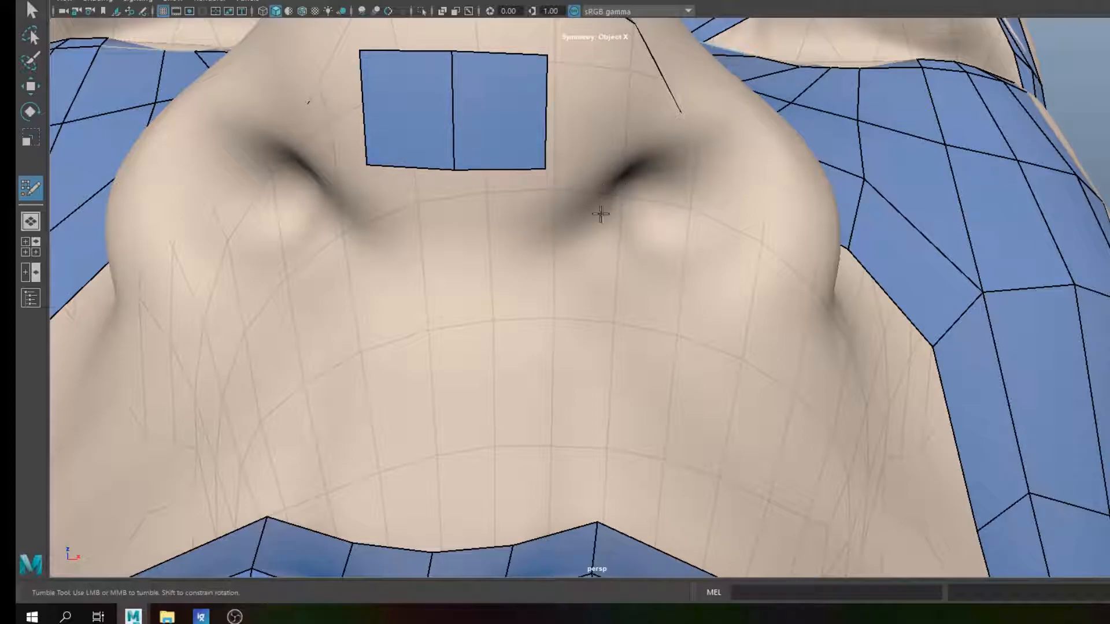
{"action": "left_click_drag", "start_coordinate": [563, 196], "coordinate": [557, 198], "text": "alt"}
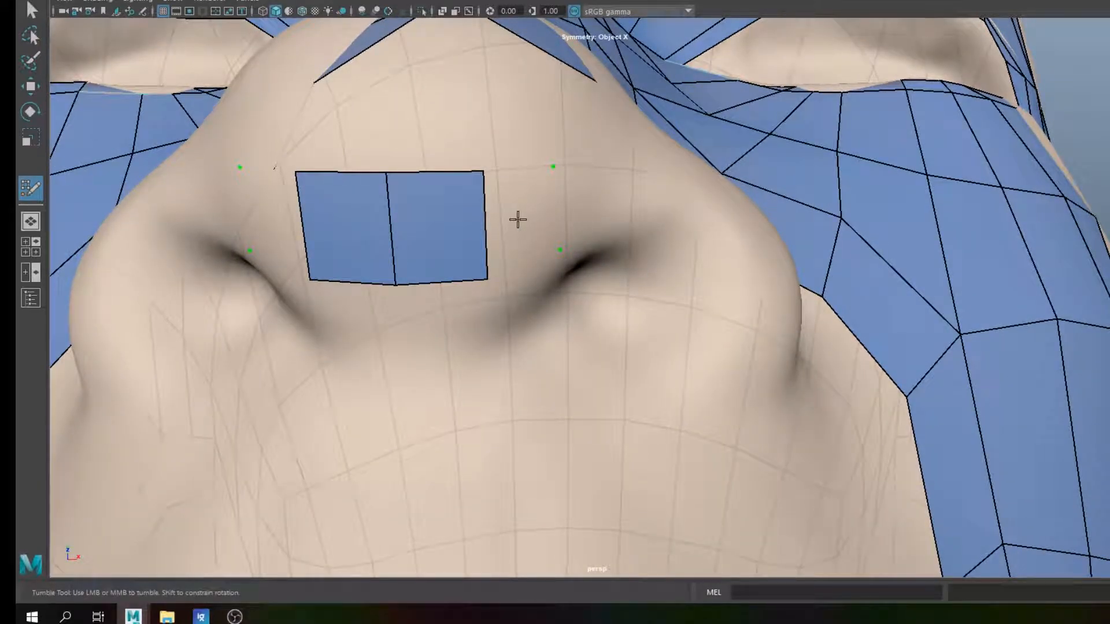
{"action": "left_click", "coordinate": [532, 205], "text": "shift"}
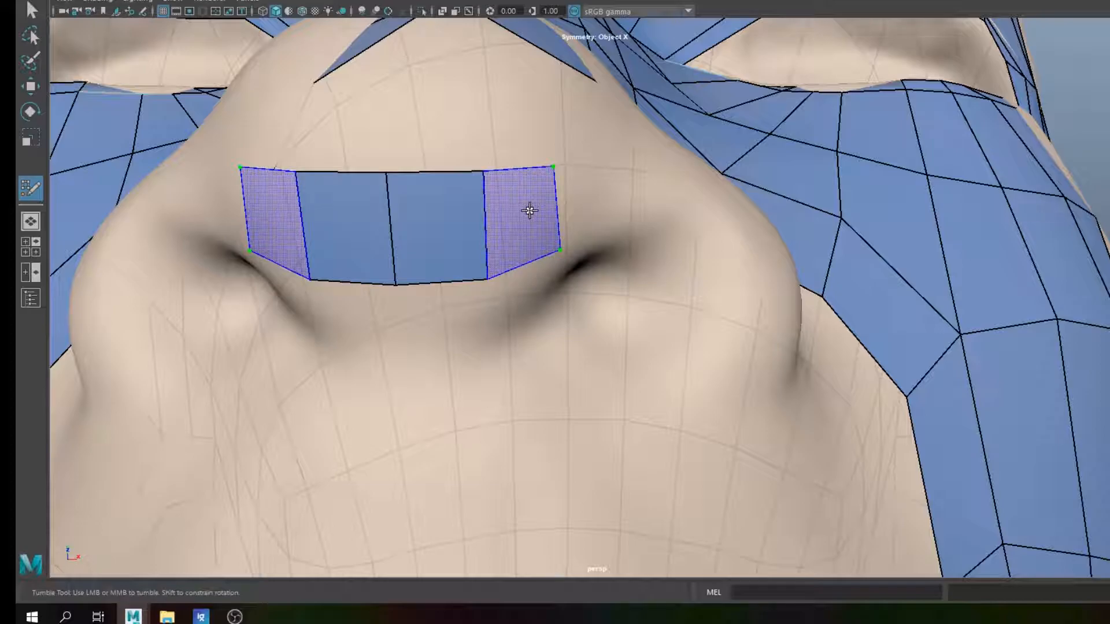
Step: Extend the quad strip over the nostrils and down the nose wings with three more quads per side, adjusting its corner vertices
{"action": "middle_click_drag", "start_coordinate": [590, 211], "coordinate": [400, 212], "text": "alt"}
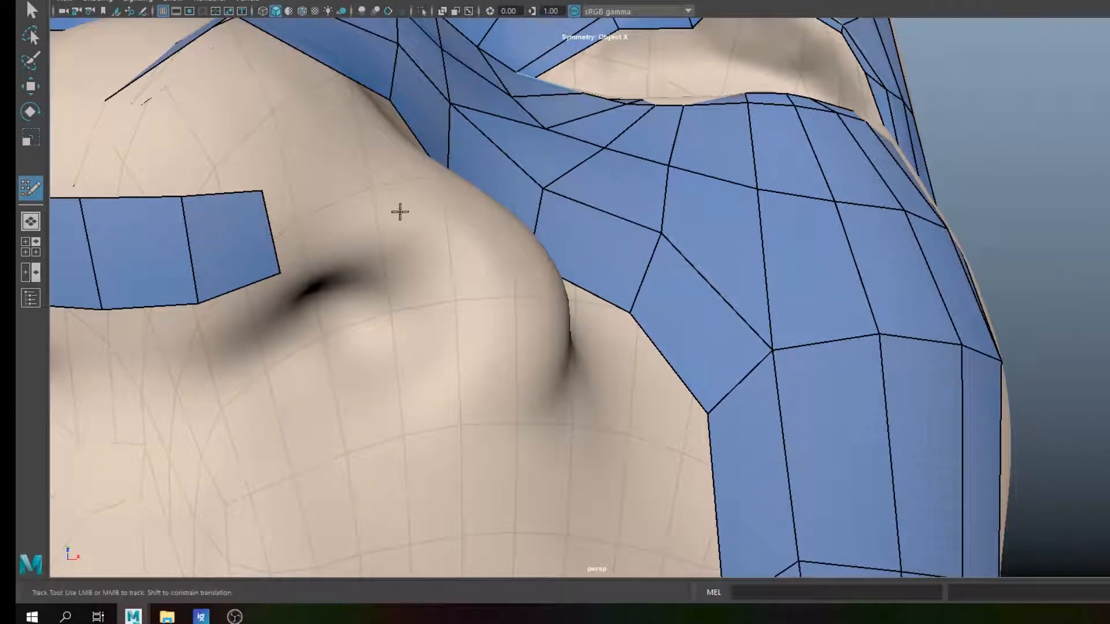
{"action": "left_click", "coordinate": [380, 254]}
{"action": "left_click", "coordinate": [346, 246], "text": "shift"}
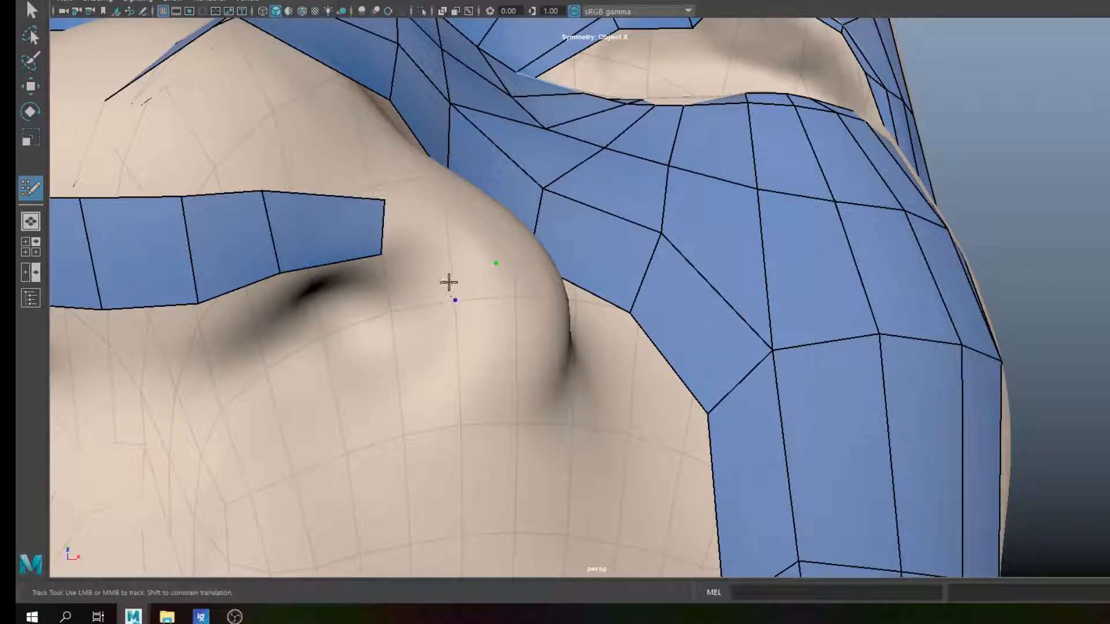
{"action": "left_click", "coordinate": [439, 266], "text": "shift"}
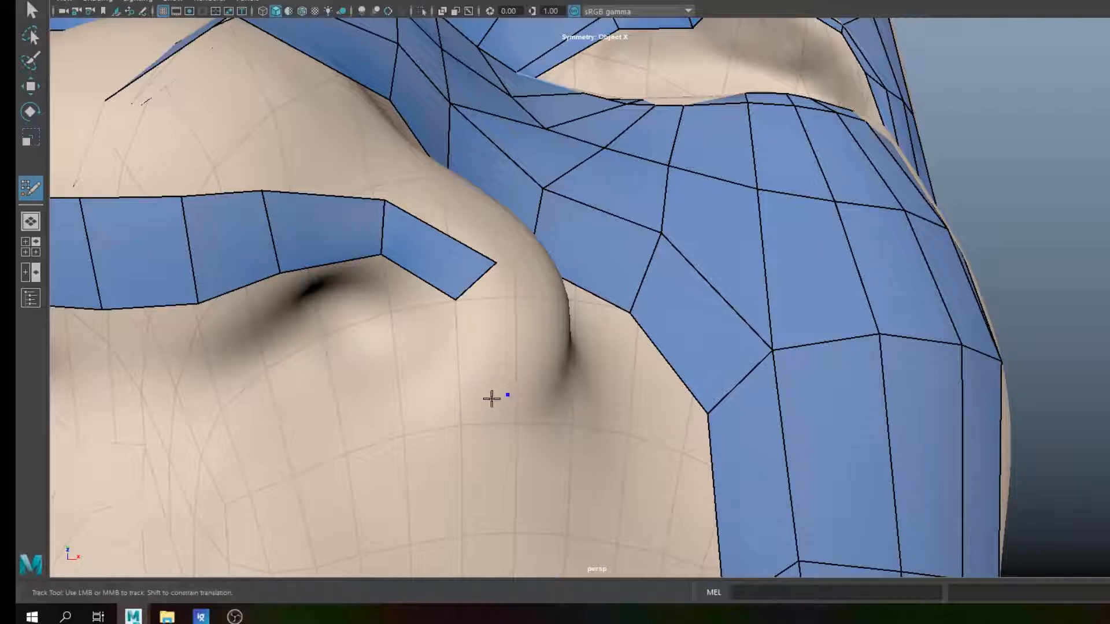
{"action": "left_click", "coordinate": [481, 359], "text": "shift"}
{"action": "left_click_drag", "start_coordinate": [484, 364], "coordinate": [491, 317], "text": "alt"}
{"action": "left_click_drag", "start_coordinate": [385, 320], "coordinate": [381, 317]}
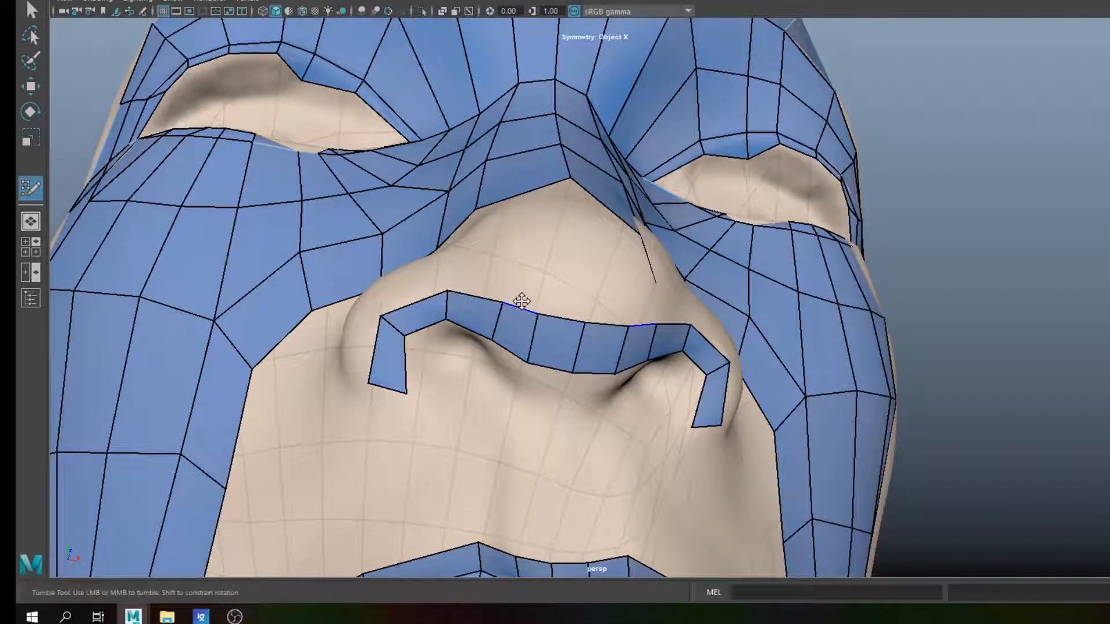
Step: Move an upper eyelid vertex to follow the eye contour and nudge the lower eyelid near the inner corner
{"action": "left_click_drag", "start_coordinate": [765, 251], "coordinate": [763, 250], "text": "alt"}
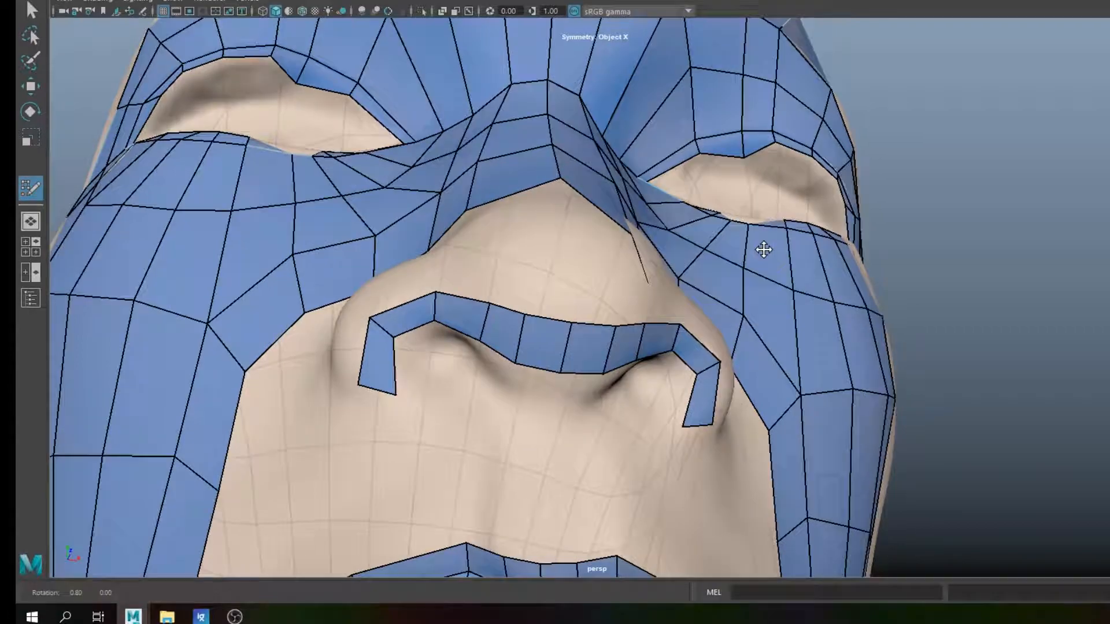
{"action": "left_click_drag", "start_coordinate": [295, 82], "coordinate": [301, 69]}
{"action": "left_click_drag", "start_coordinate": [622, 242], "coordinate": [612, 324], "text": "alt"}
{"action": "left_click_drag", "start_coordinate": [697, 503], "coordinate": [699, 507]}
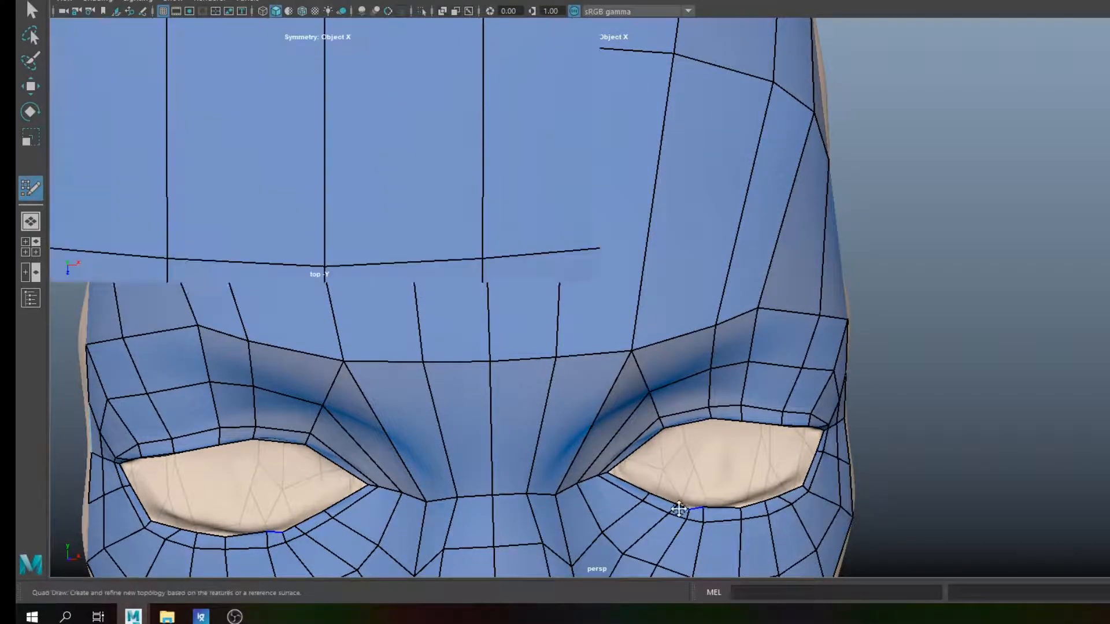
Step: Switch to the front view, adjust the nostril strip's end vertices and raise its upper edge across the nose tip and nostrils
{"action": "key", "text": "space"}
{"action": "key", "text": "space"}
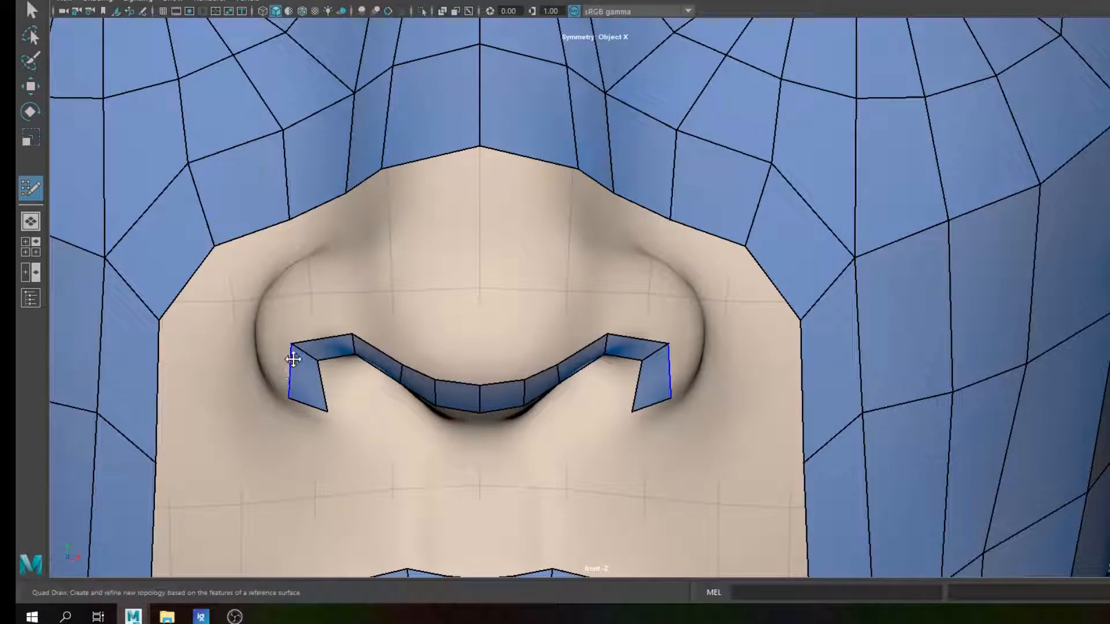
{"action": "left_click_drag", "start_coordinate": [292, 345], "coordinate": [290, 348]}
{"action": "left_click_drag", "start_coordinate": [328, 408], "coordinate": [323, 408]}
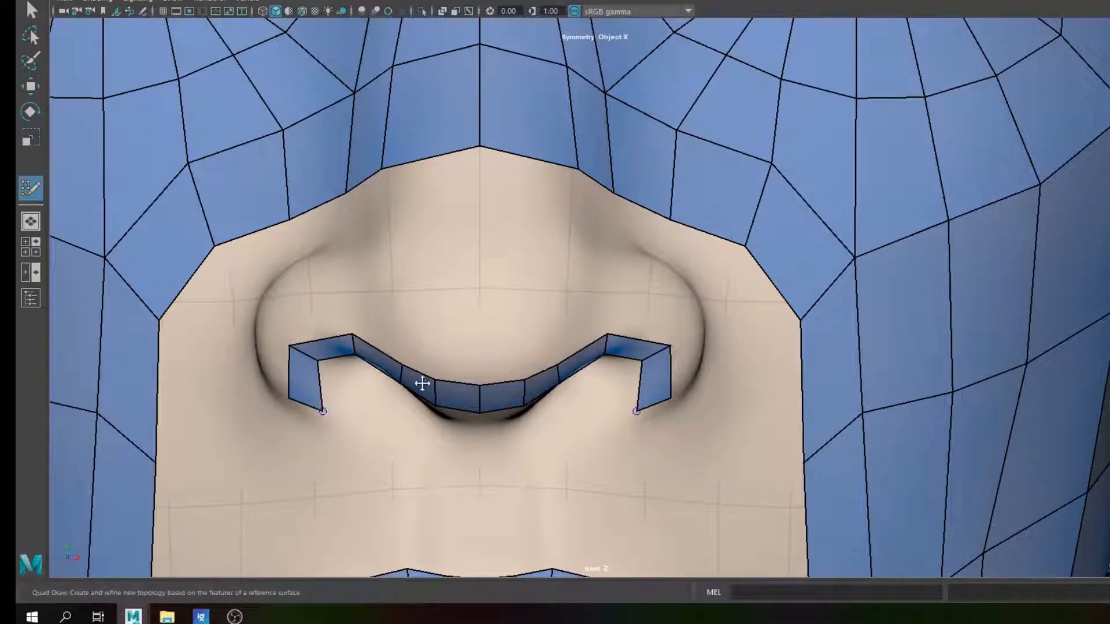
{"action": "left_click_drag", "start_coordinate": [463, 382], "coordinate": [465, 377]}
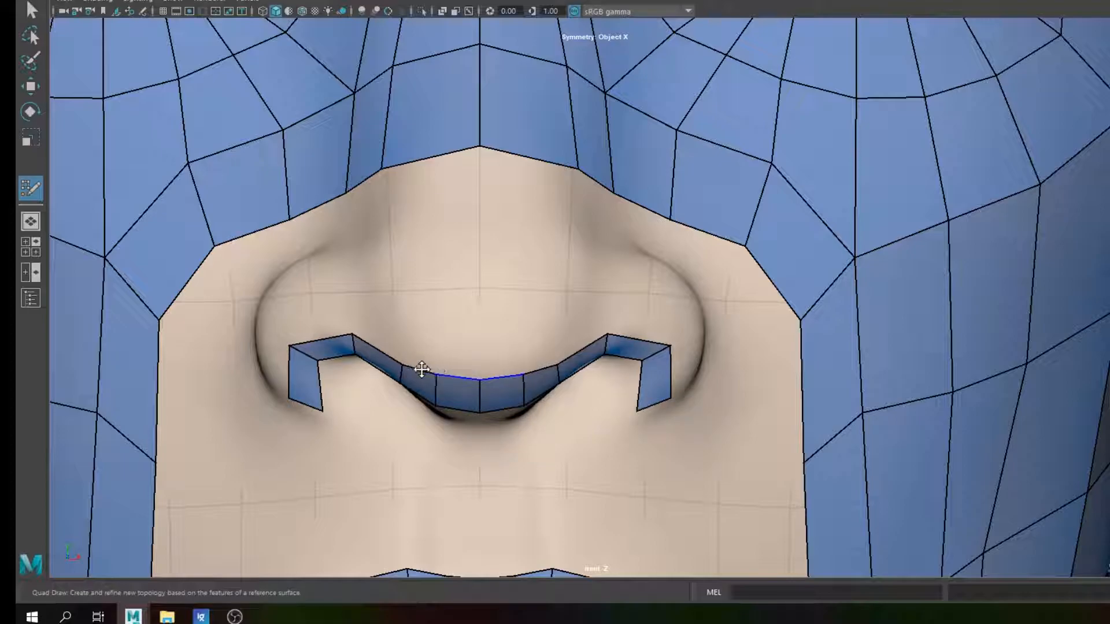
{"action": "left_click_drag", "start_coordinate": [394, 359], "coordinate": [393, 352]}
{"action": "mouse_move", "coordinate": [433, 364]}
{"action": "left_mouse_down", "text": "shift"}
{"action": "mouse_move", "coordinate": [466, 372]}
{"action": "mouse_move", "coordinate": [403, 351]}
{"action": "left_mouse_up", "text": "shift"}
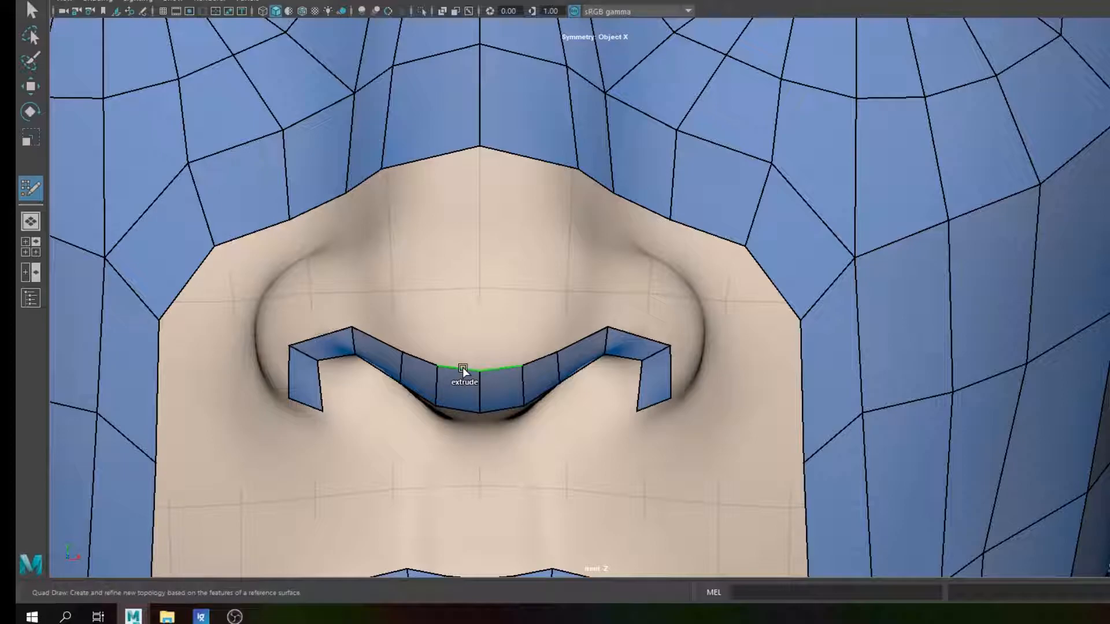
Step: Extrude the strip's upper edges upward over the nose tip and nostrils into a second row of four quads per side
{"action": "left_click_drag", "start_coordinate": [463, 367], "coordinate": [460, 307], "text": "ctrl"}
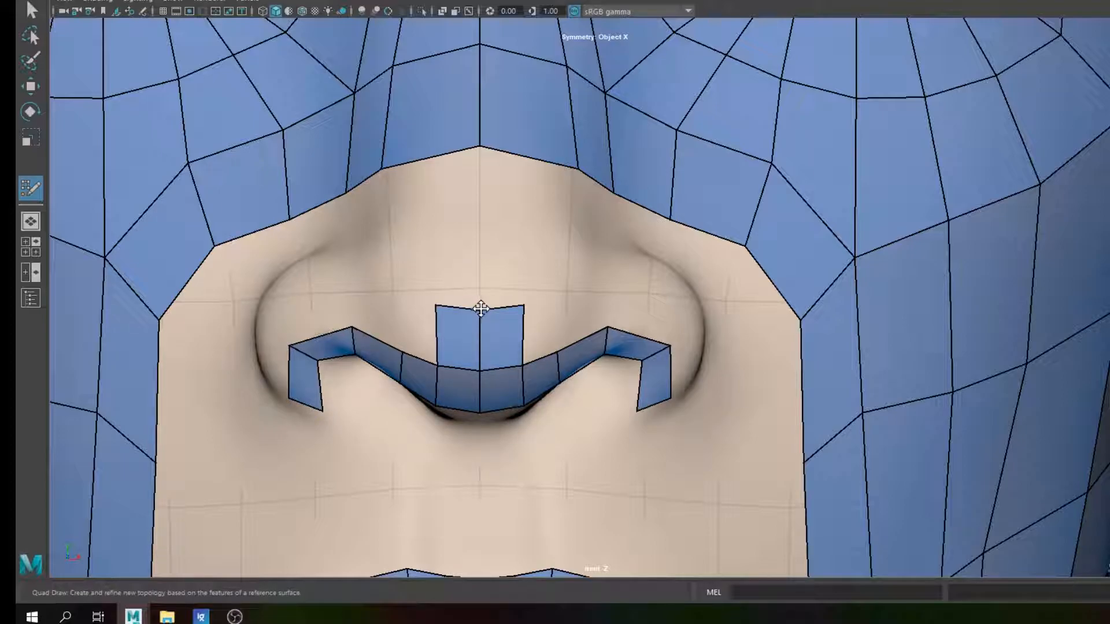
{"action": "left_click_drag", "start_coordinate": [545, 358], "coordinate": [559, 298], "text": "ctrl"}
{"action": "left_click_drag", "start_coordinate": [579, 338], "coordinate": [603, 292], "text": "ctrl"}
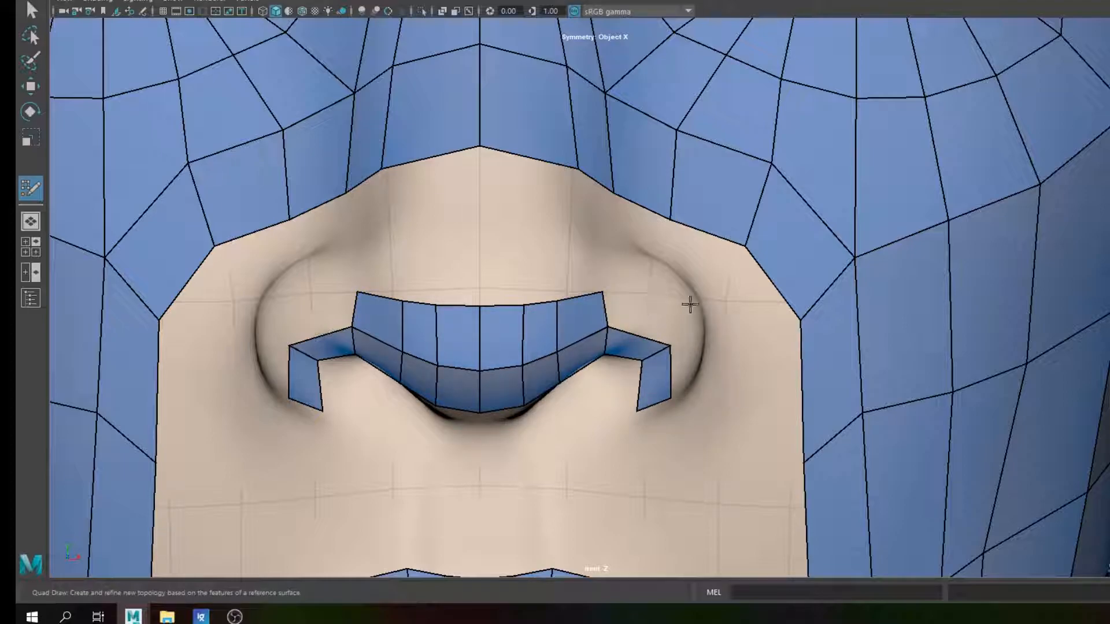
{"action": "mouse_move", "coordinate": [635, 336]}
{"action": "left_mouse_down"}
{"action": "mouse_move", "coordinate": [636, 303]}
{"action": "mouse_move", "coordinate": [607, 296]}
{"action": "left_mouse_up"}
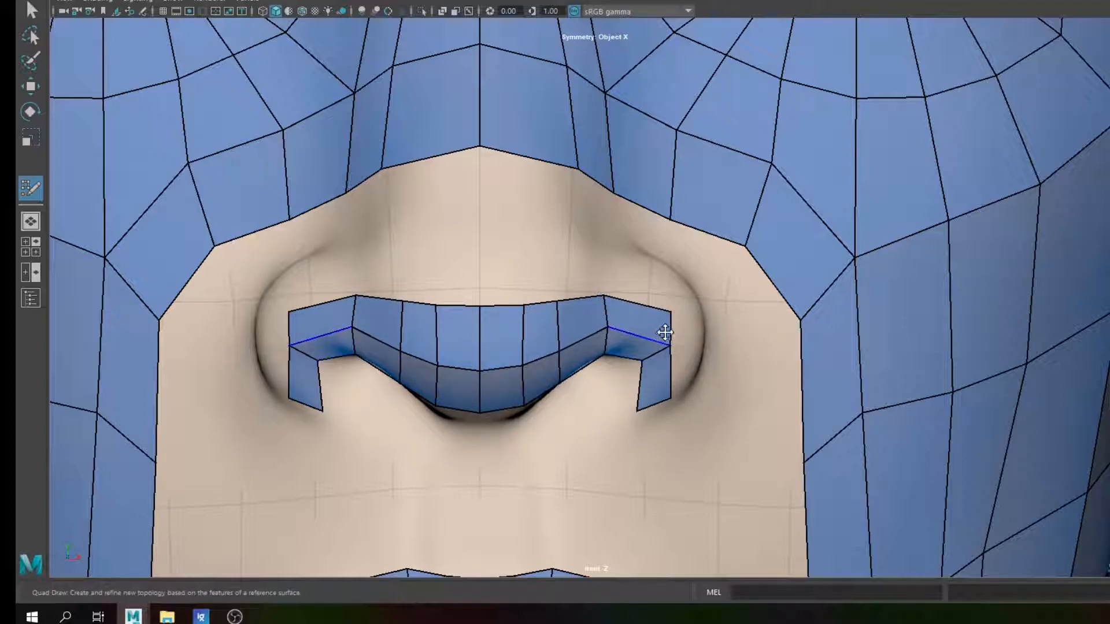
{"action": "left_click_drag", "start_coordinate": [671, 312], "coordinate": [664, 345]}
Step: Add an outer quad down each nose wing and adjust its upper corner and the strip's lower inner vertex
{"action": "left_click", "coordinate": [685, 380]}
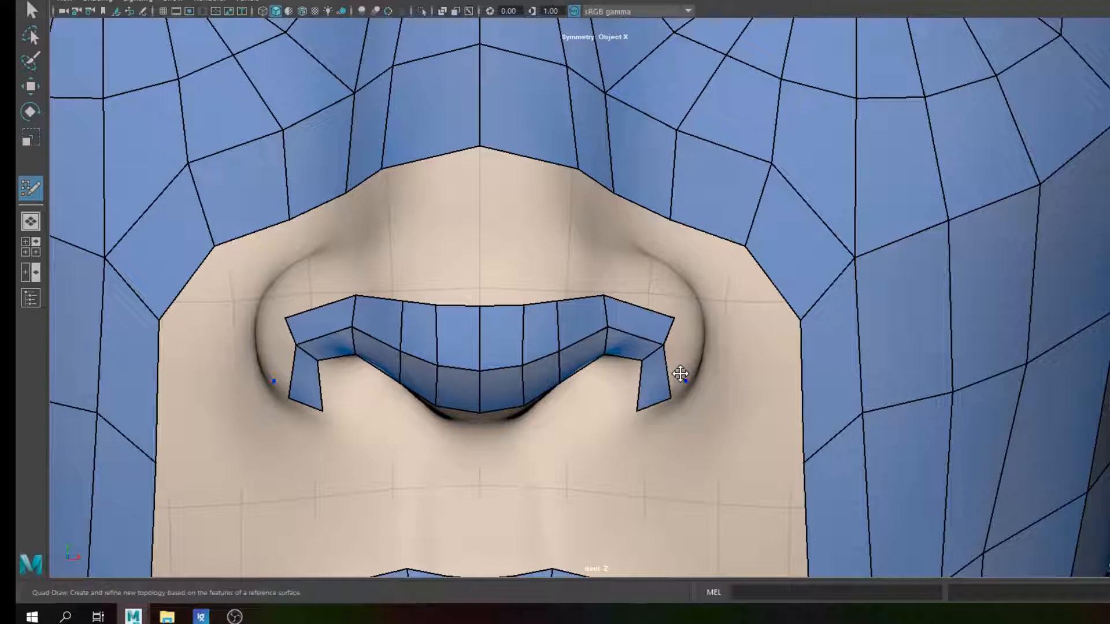
{"action": "left_click", "coordinate": [678, 362], "text": "shift"}
{"action": "left_click_drag", "start_coordinate": [676, 322], "coordinate": [676, 325]}
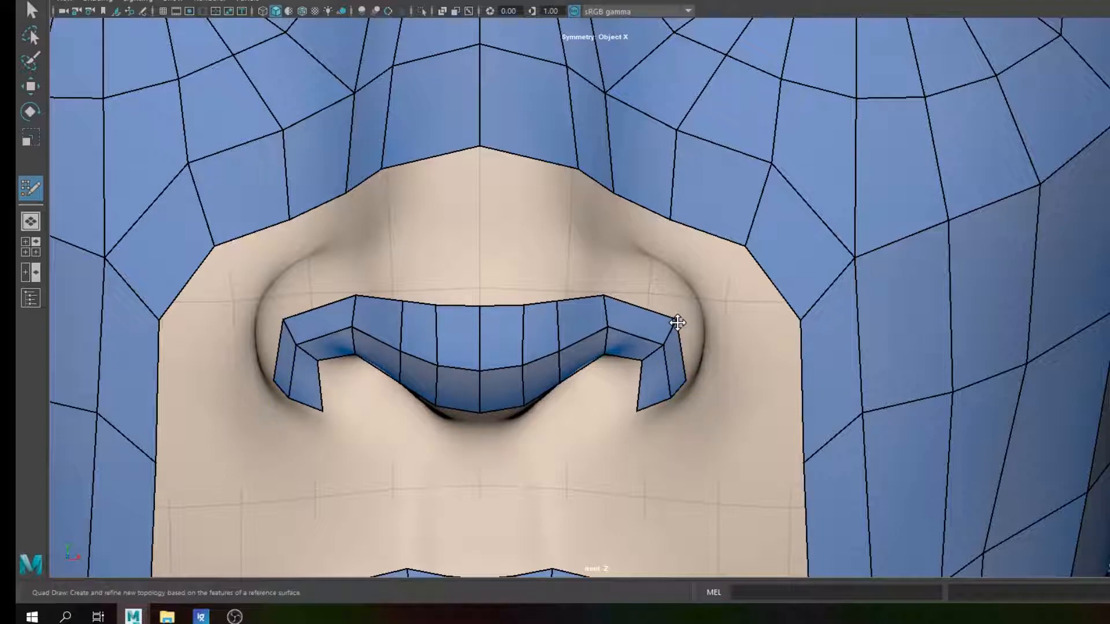
{"action": "left_click_drag", "start_coordinate": [636, 409], "coordinate": [647, 403]}
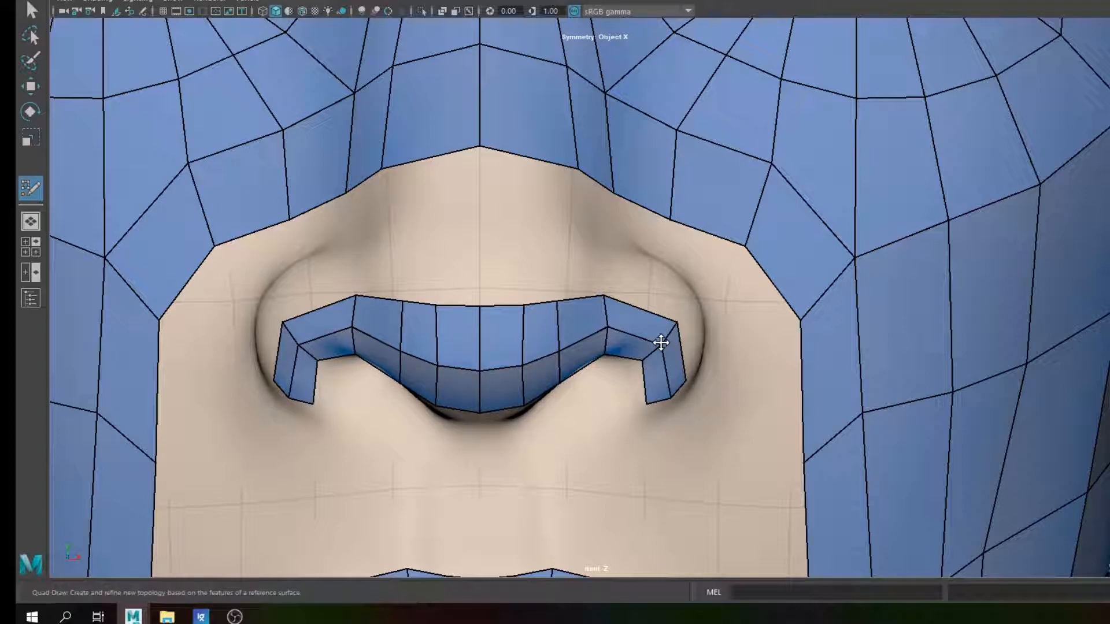
Step: Shift the vertices above each nostril outward in both quad rows to even out their spacing
{"action": "left_click_drag", "start_coordinate": [609, 319], "coordinate": [611, 355]}
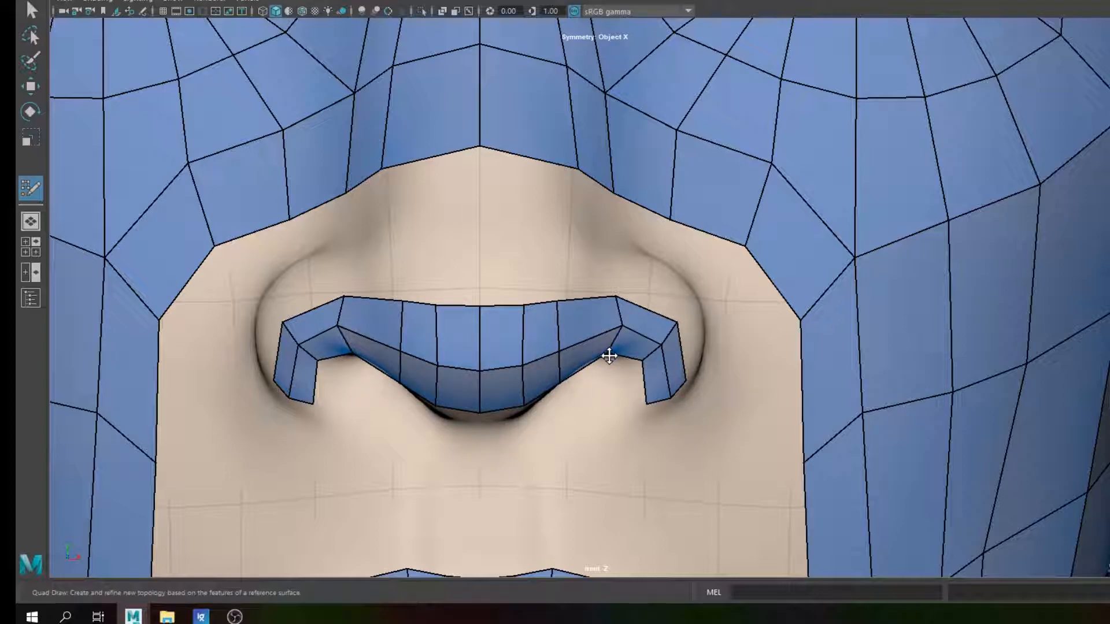
{"action": "left_click_drag", "start_coordinate": [560, 379], "coordinate": [573, 345]}
{"action": "left_click_drag", "start_coordinate": [558, 298], "coordinate": [570, 297]}
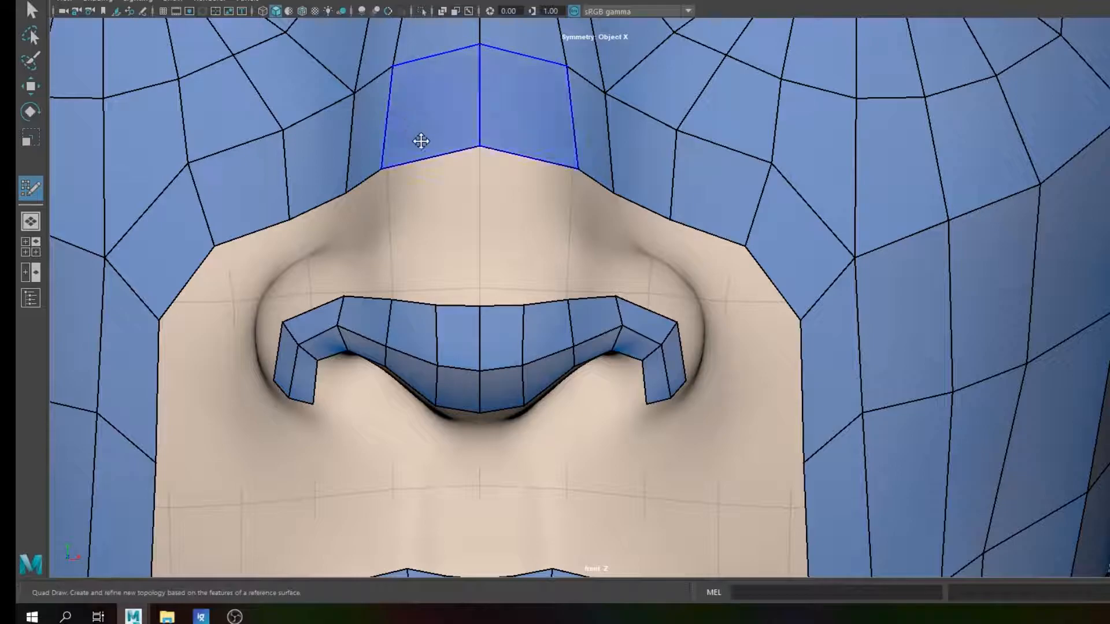
Step: Move the lower bridge vertices inward and the nose tip vertices outward so their vertical edges line up, and lower the bridge's centre vertex
{"action": "left_click_drag", "start_coordinate": [384, 141], "coordinate": [408, 164]}
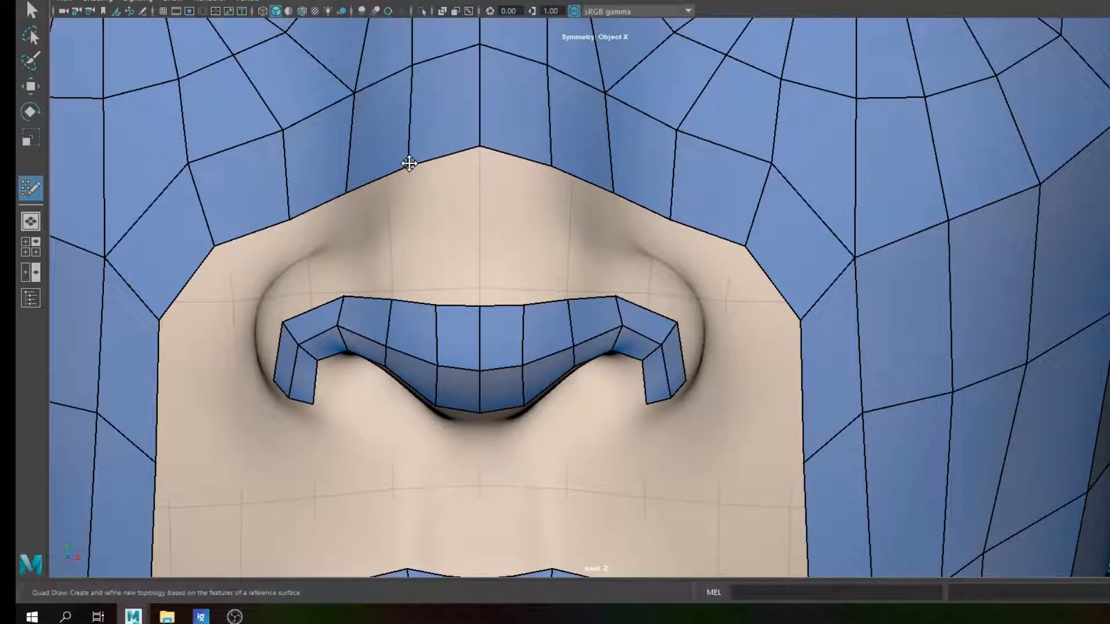
{"action": "left_click_drag", "start_coordinate": [436, 368], "coordinate": [427, 365]}
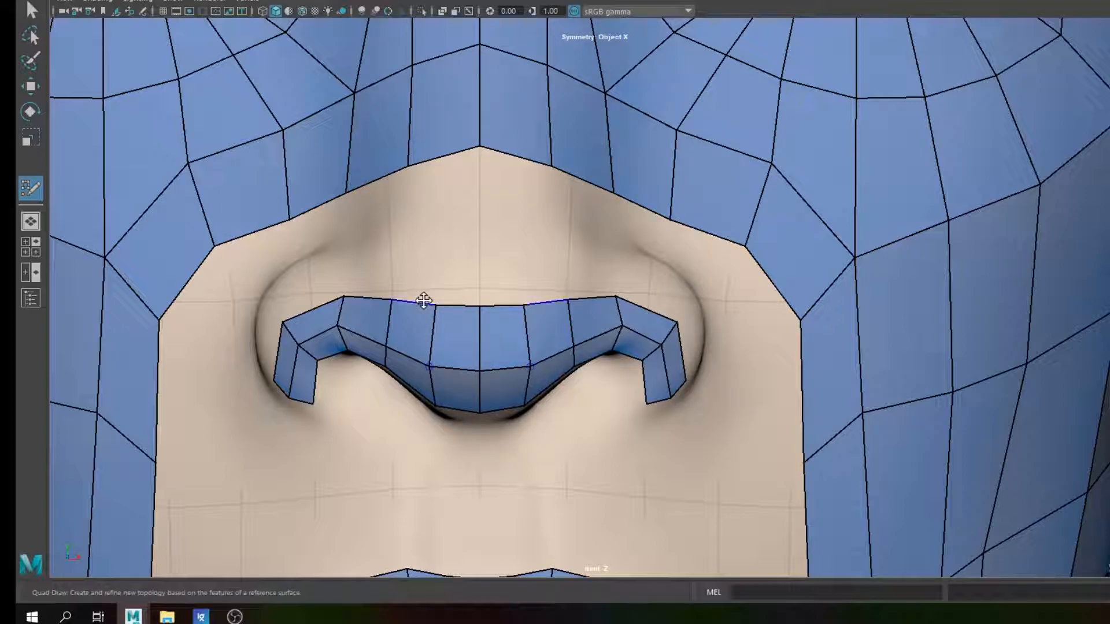
{"action": "left_click_drag", "start_coordinate": [433, 305], "coordinate": [432, 304]}
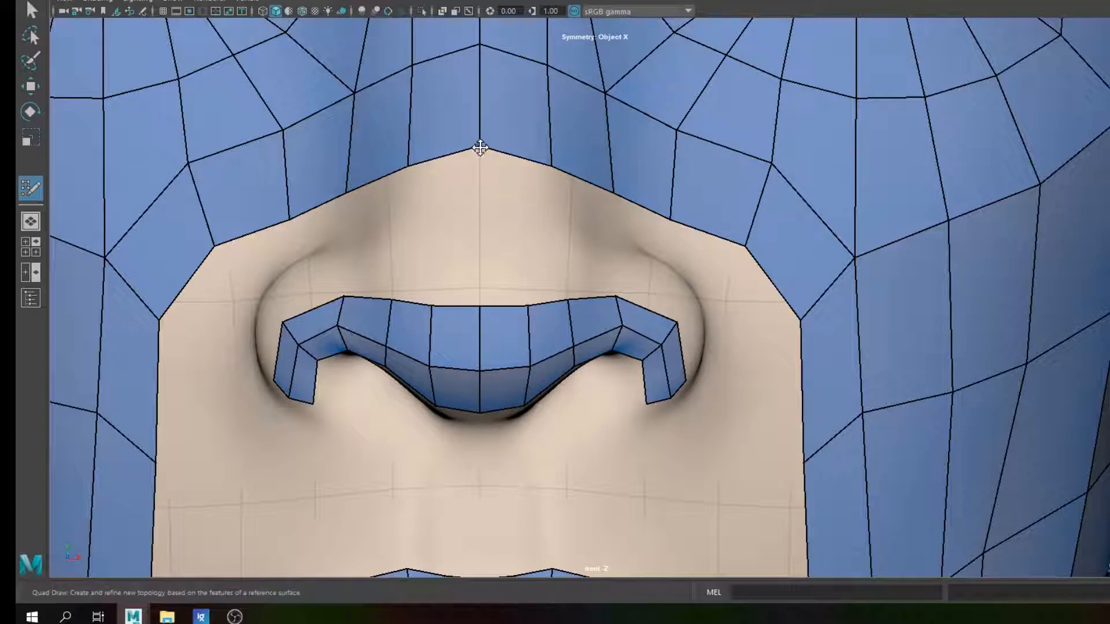
{"action": "left_click_drag", "start_coordinate": [479, 146], "coordinate": [480, 155]}
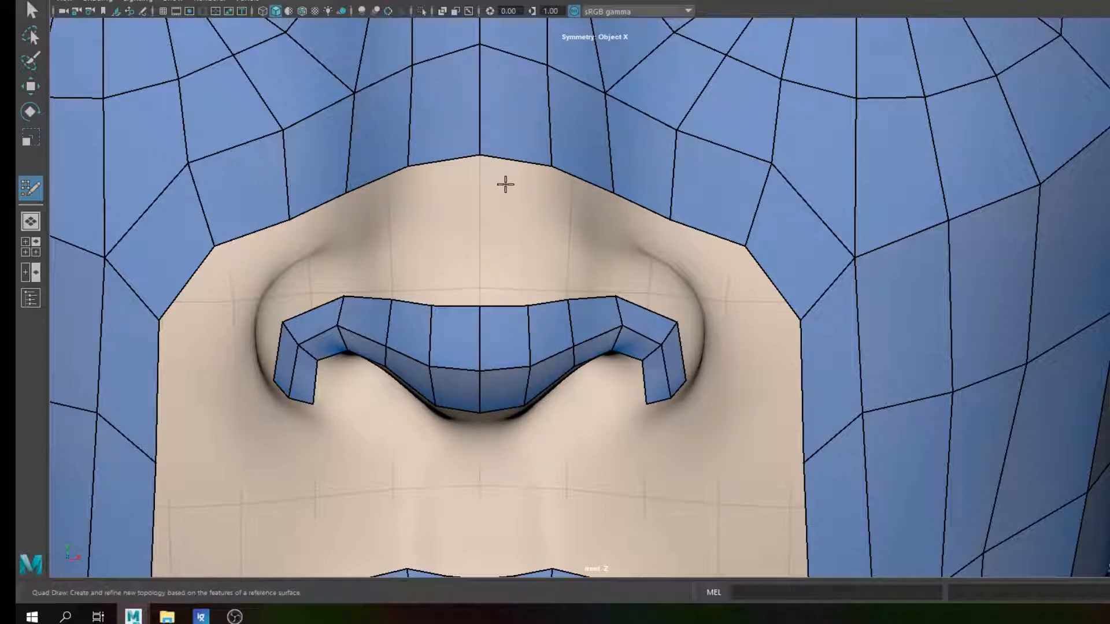
{"action": "middle_click_drag", "start_coordinate": [527, 217], "coordinate": [494, 230], "text": "alt"}
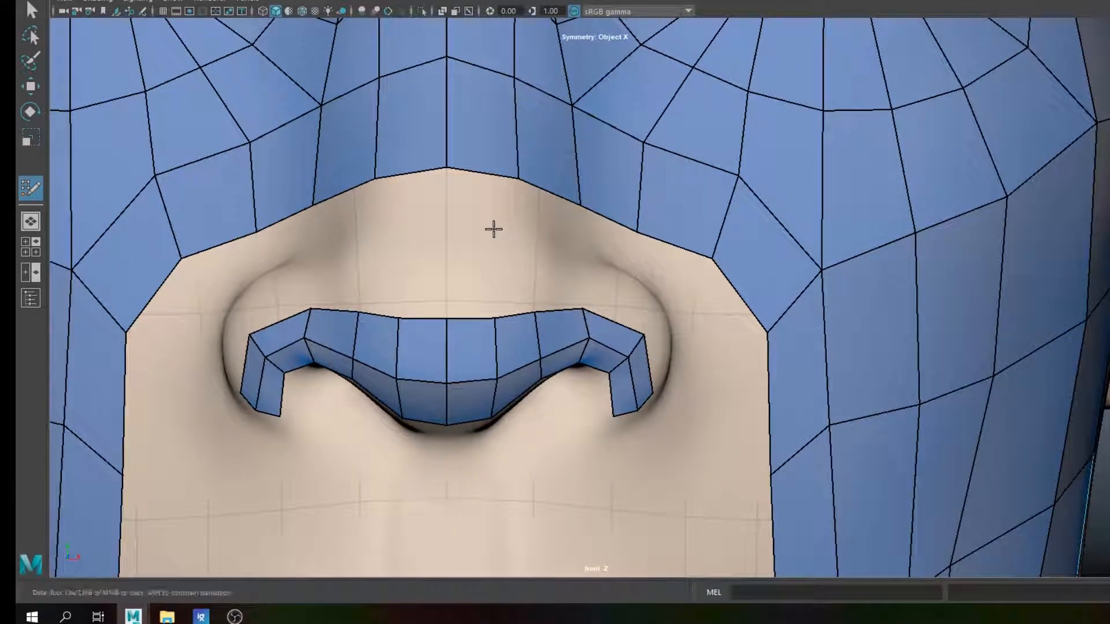
{"action": "left_click_drag", "start_coordinate": [585, 206], "coordinate": [570, 198]}
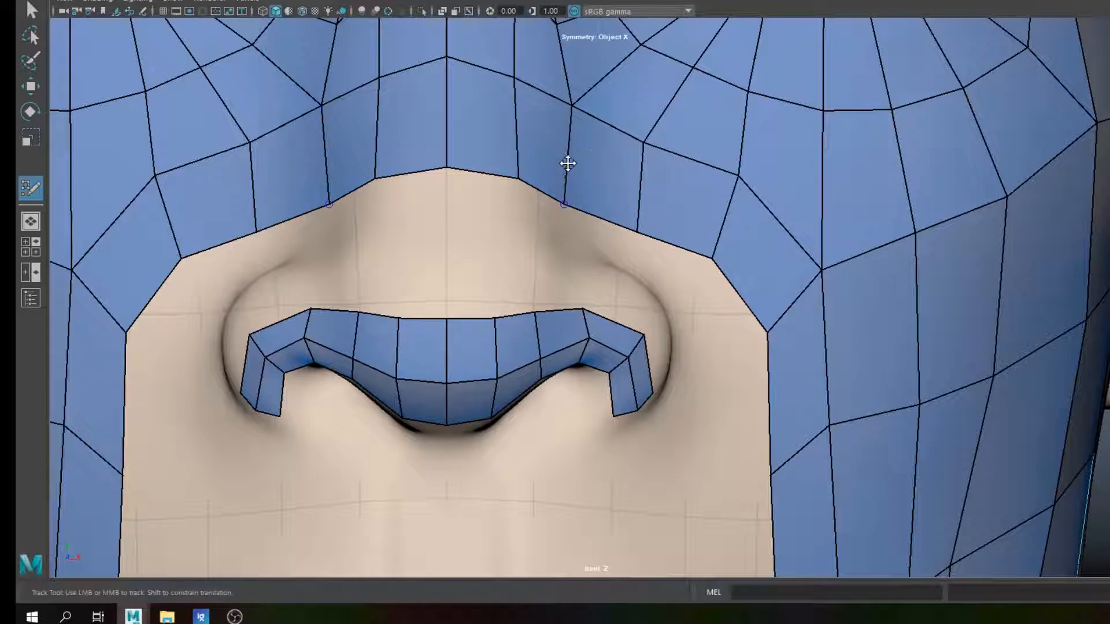
{"action": "left_click_drag", "start_coordinate": [572, 107], "coordinate": [562, 104]}
{"action": "left_click_drag", "start_coordinate": [536, 317], "coordinate": [540, 317]}
{"action": "mouse_move", "coordinate": [543, 359]}
{"action": "left_mouse_down"}
{"action": "mouse_move", "coordinate": [538, 376]}
{"action": "mouse_move", "coordinate": [547, 340]}
{"action": "left_mouse_up"}
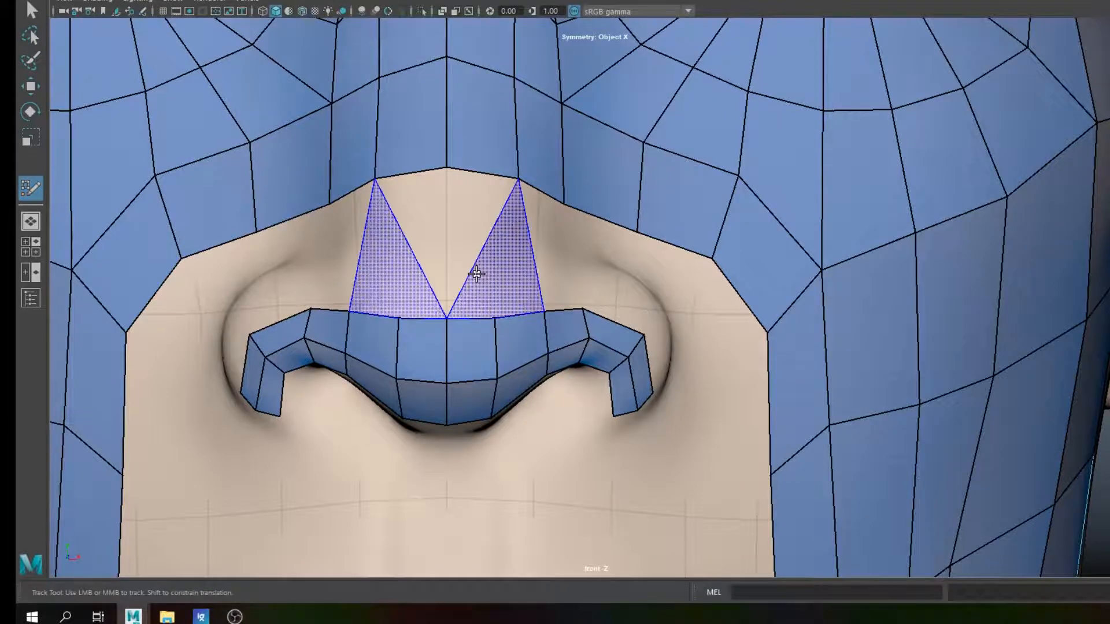
Step: Fill the gap between the nose bridge and tip with two quads per side, widening the central tip quads
{"action": "left_click", "coordinate": [474, 250], "text": "shift"}
{"action": "left_click_drag", "start_coordinate": [495, 317], "coordinate": [509, 319]}
{"action": "left_click_drag", "start_coordinate": [498, 379], "coordinate": [495, 419]}
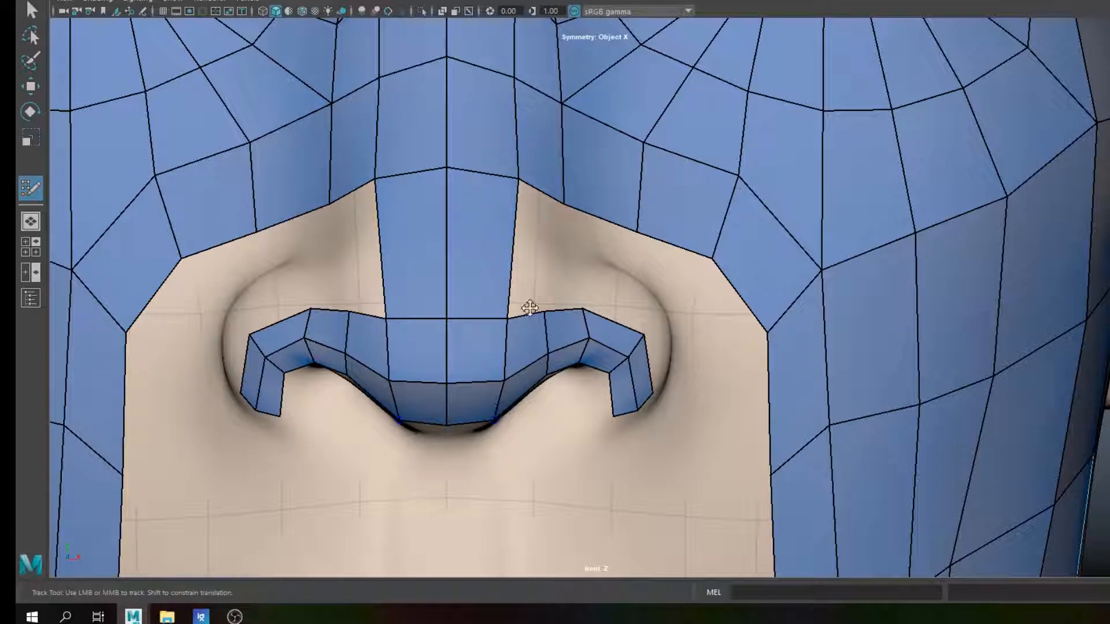
{"action": "left_click", "coordinate": [524, 263], "text": "shift"}
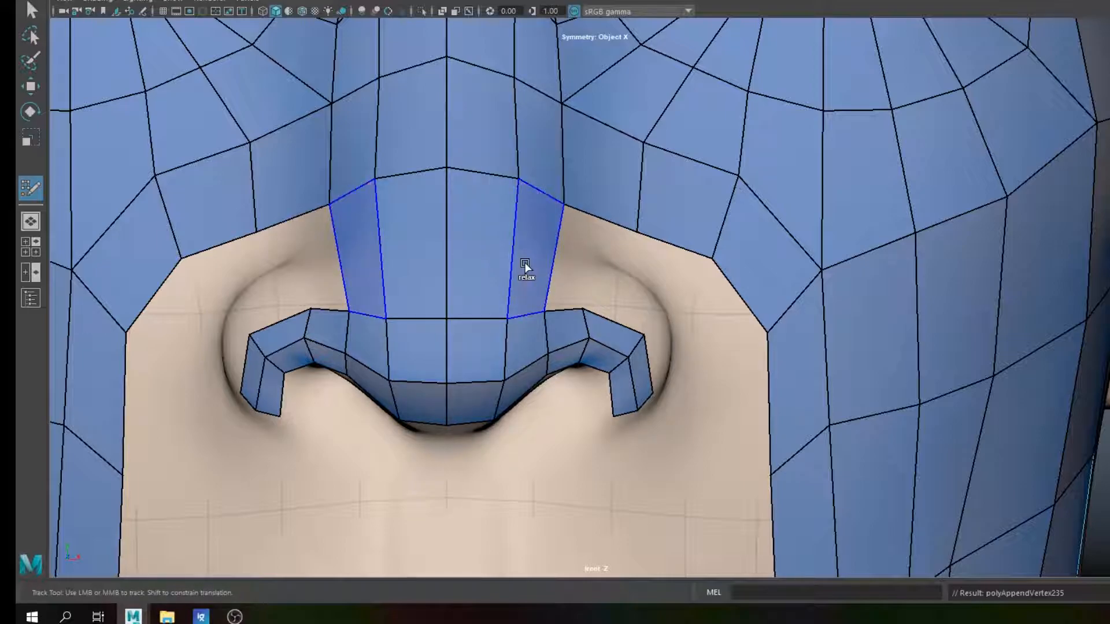
Step: Insert a horizontal edge loop across the new nose quads and adjust the surrounding vertices to smooth the vertical edges
{"action": "left_click", "coordinate": [475, 254], "text": "ctrl"}
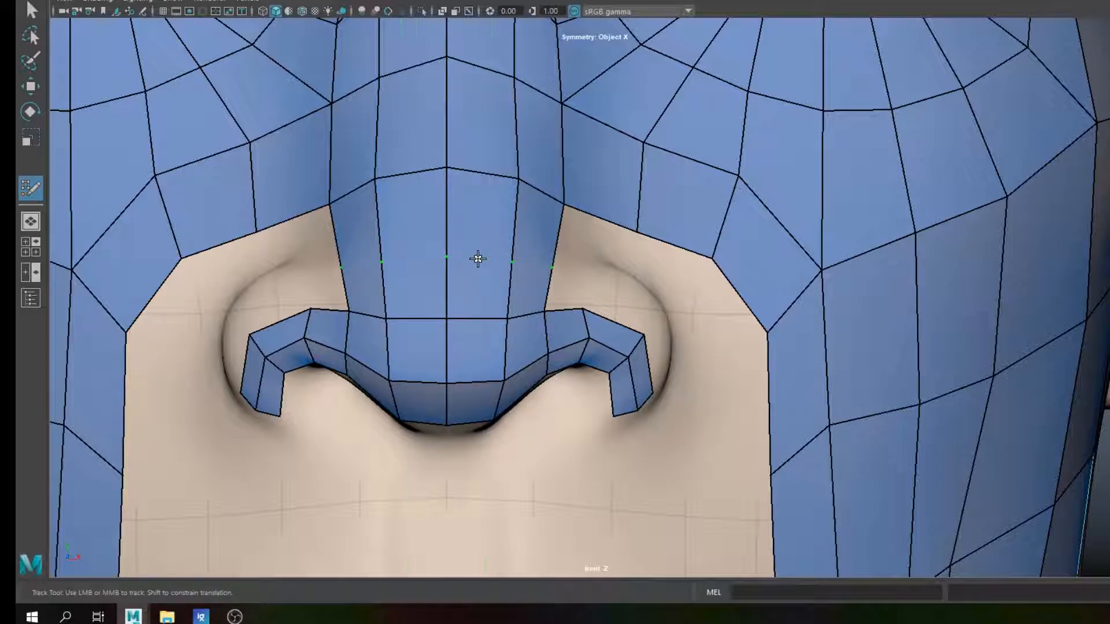
{"action": "left_click_drag", "start_coordinate": [332, 207], "coordinate": [337, 205]}
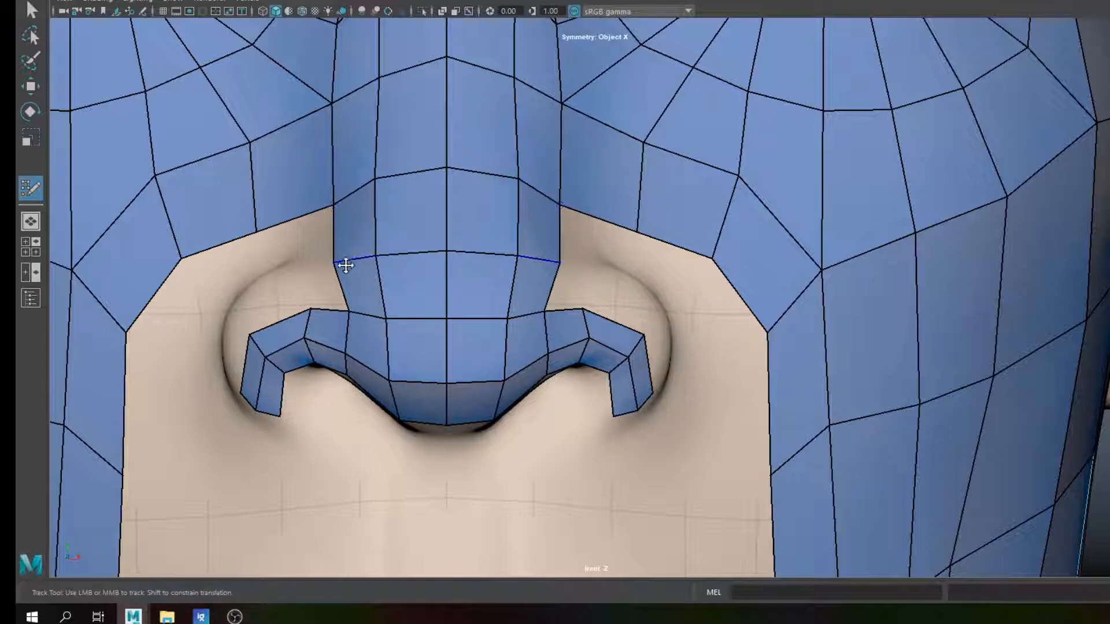
{"action": "left_click_drag", "start_coordinate": [347, 313], "coordinate": [340, 309]}
{"action": "left_click_drag", "start_coordinate": [330, 264], "coordinate": [381, 255]}
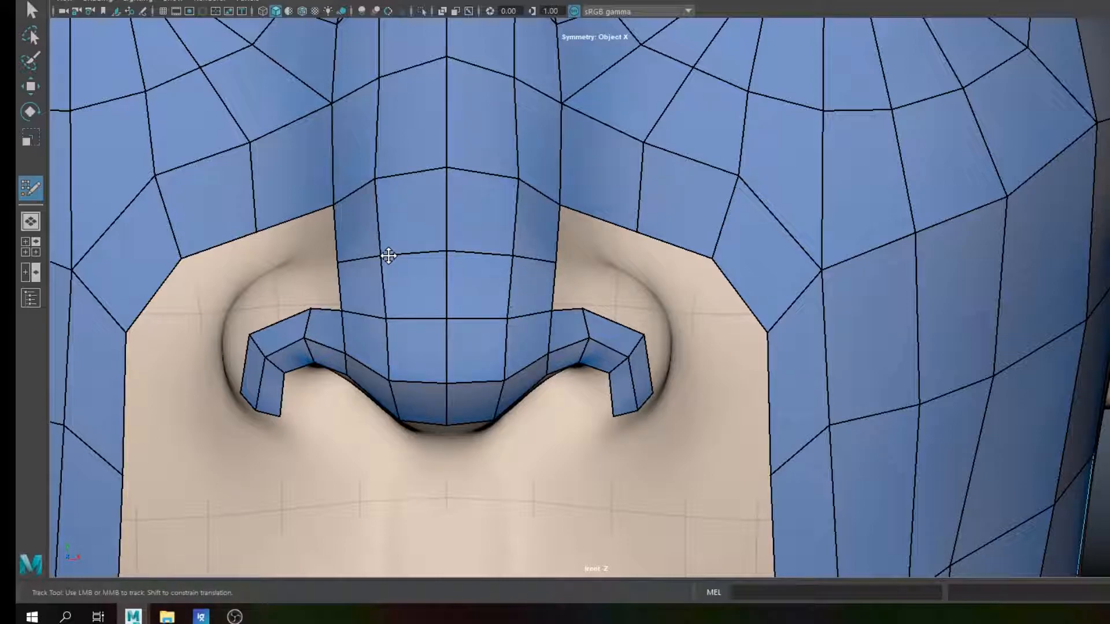
{"action": "left_click_drag", "start_coordinate": [385, 318], "coordinate": [382, 317]}
{"action": "left_click_drag", "start_coordinate": [379, 252], "coordinate": [379, 255]}
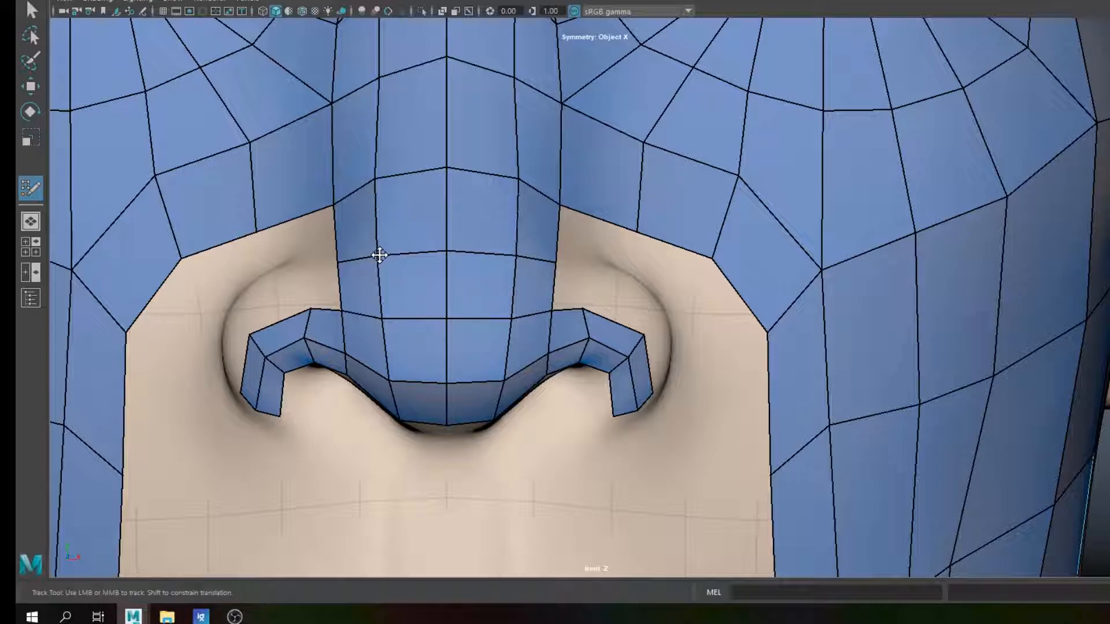
Step: Add a narrow quad along the inner cheek border above each mouth corner and raise its upper vertex level with the cheek row
{"action": "scroll", "coordinate": [503, 226], "scroll_direction": "down", "scroll_amount": 2}
{"action": "scroll", "coordinate": [518, 248], "scroll_direction": "down", "scroll_amount": 3}
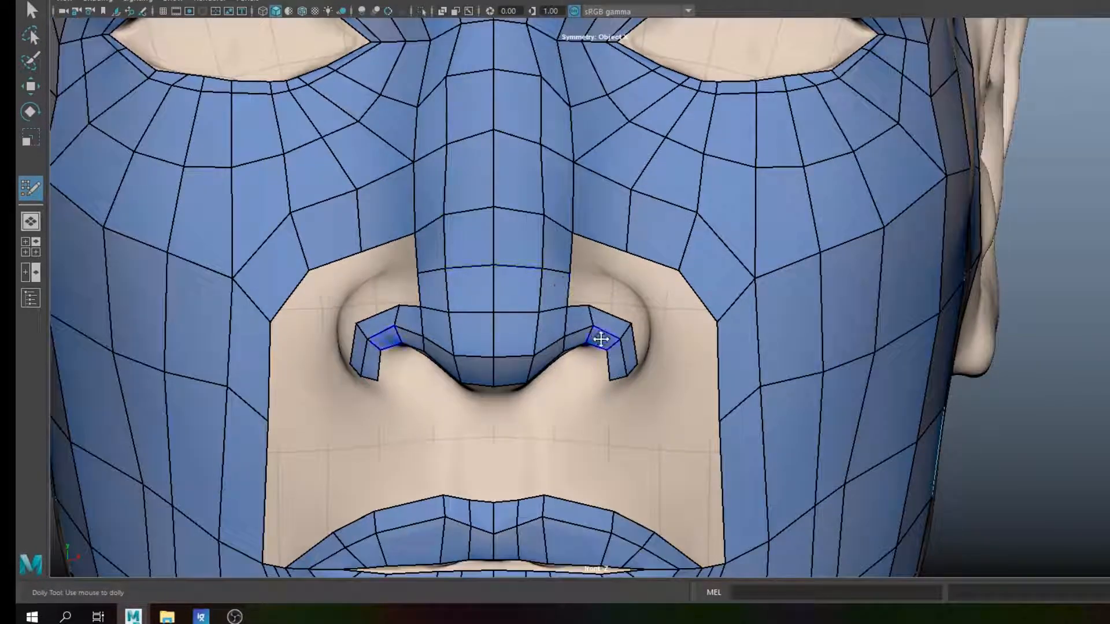
{"action": "middle_click_drag", "start_coordinate": [686, 392], "coordinate": [557, 211], "text": "alt"}
{"action": "scroll", "coordinate": [609, 338], "scroll_direction": "up", "scroll_amount": 2}
{"action": "scroll", "coordinate": [609, 339], "scroll_direction": "up", "scroll_amount": 2}
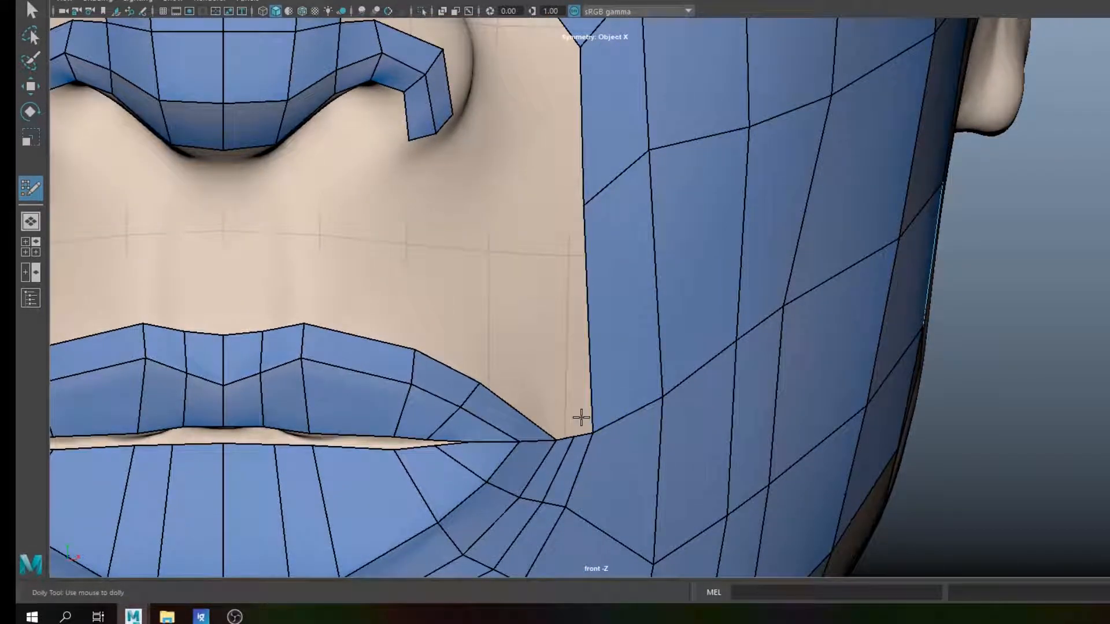
{"action": "middle_click_drag", "start_coordinate": [572, 423], "coordinate": [555, 322], "text": "alt"}
{"action": "middle_click_drag", "start_coordinate": [530, 258], "coordinate": [526, 332], "text": "alt"}
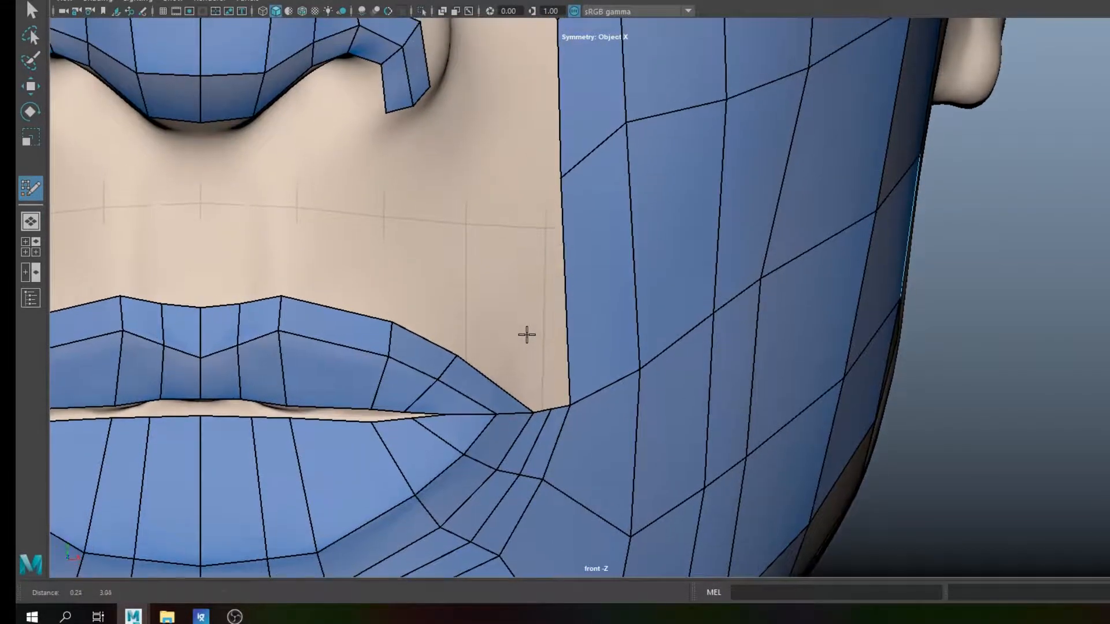
{"action": "middle_click_drag", "start_coordinate": [547, 190], "coordinate": [575, 300], "text": "alt"}
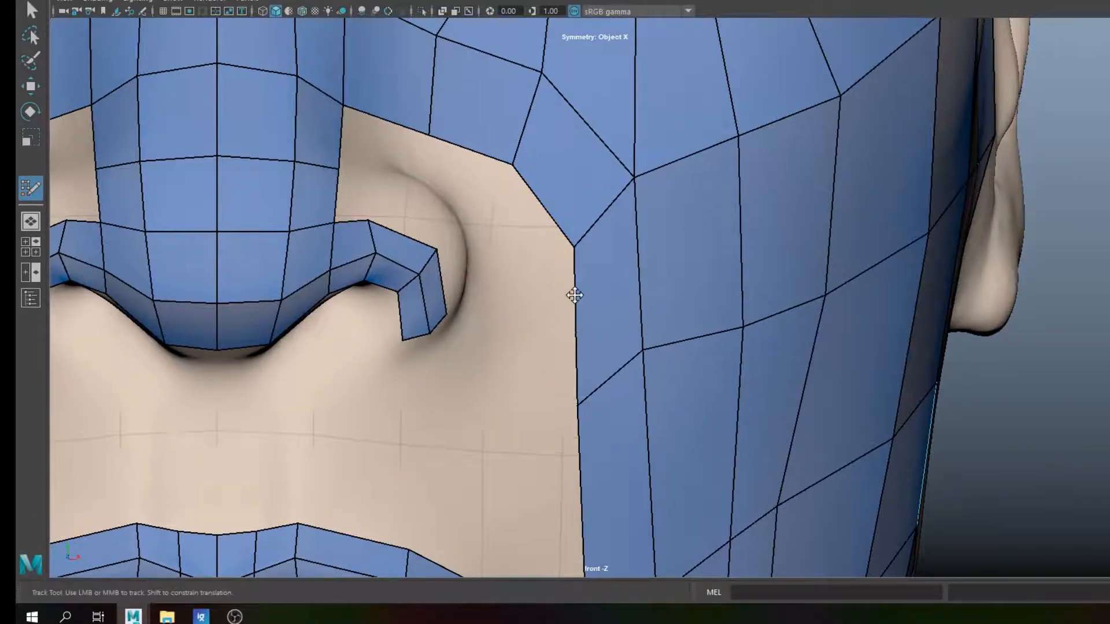
{"action": "middle_click_drag", "start_coordinate": [540, 368], "coordinate": [530, 174], "text": "alt"}
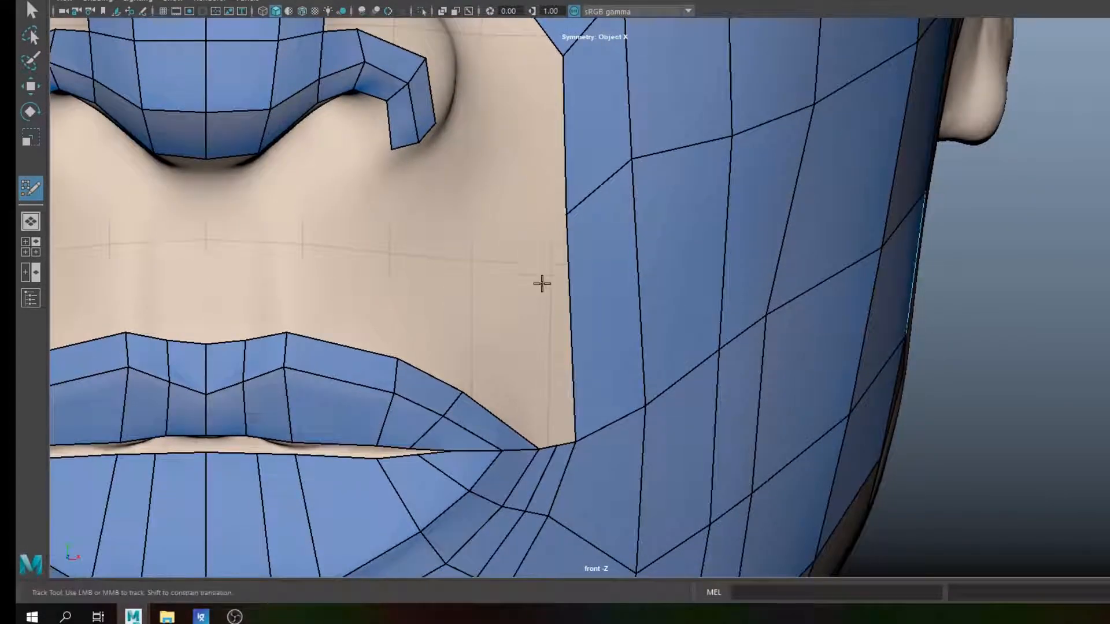
{"action": "left_click", "coordinate": [553, 294]}
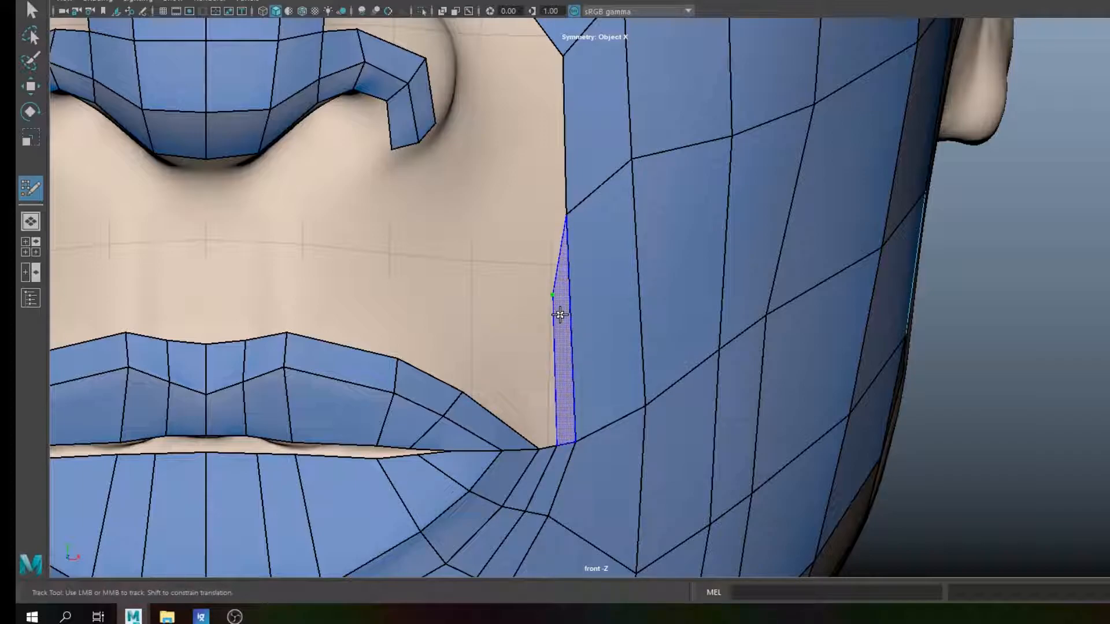
{"action": "left_click", "coordinate": [560, 314], "text": "shift"}
{"action": "left_click_drag", "start_coordinate": [548, 278], "coordinate": [547, 226]}
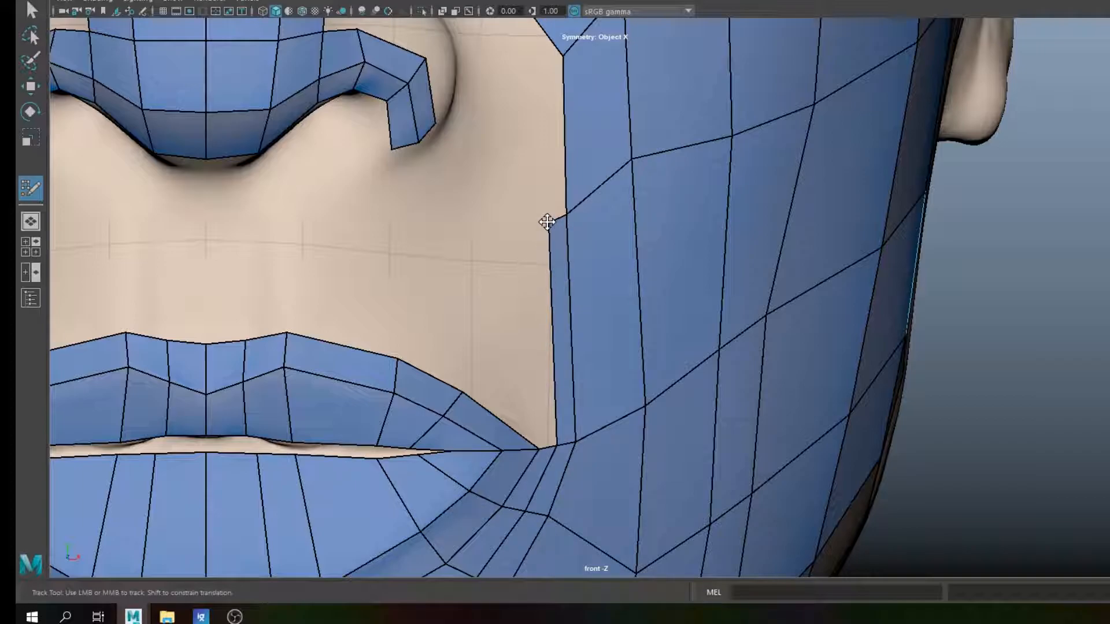
Step: Continue the narrow strip up the inner cheek border beside the nose with two more quads per side
{"action": "middle_click_drag", "start_coordinate": [539, 199], "coordinate": [581, 352], "text": "alt"}
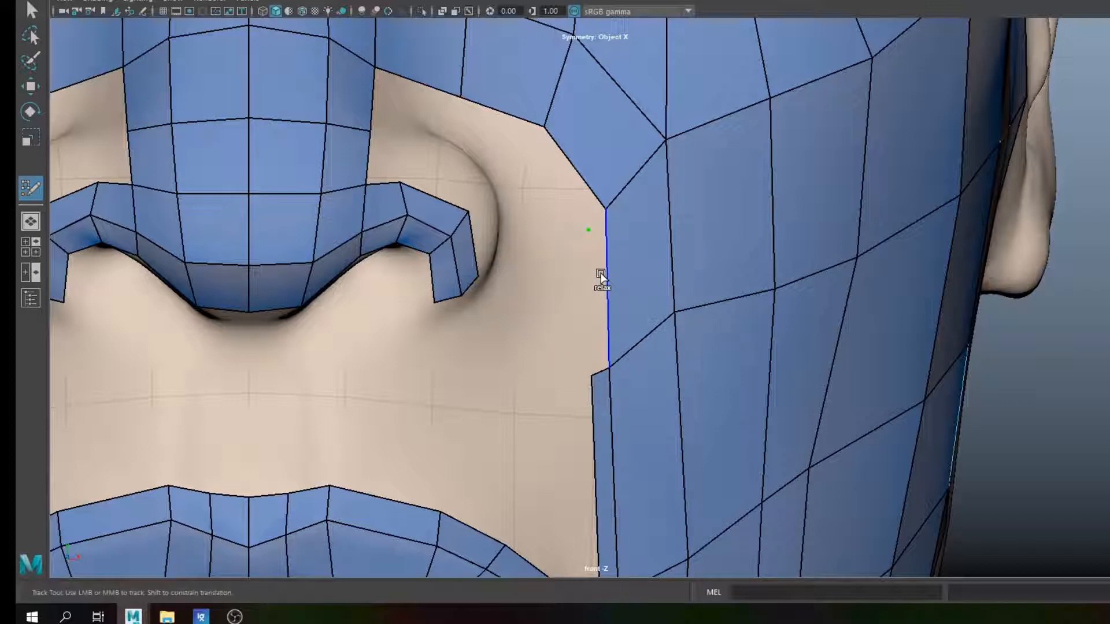
{"action": "middle_click_drag", "start_coordinate": [587, 203], "coordinate": [611, 280], "text": "alt"}
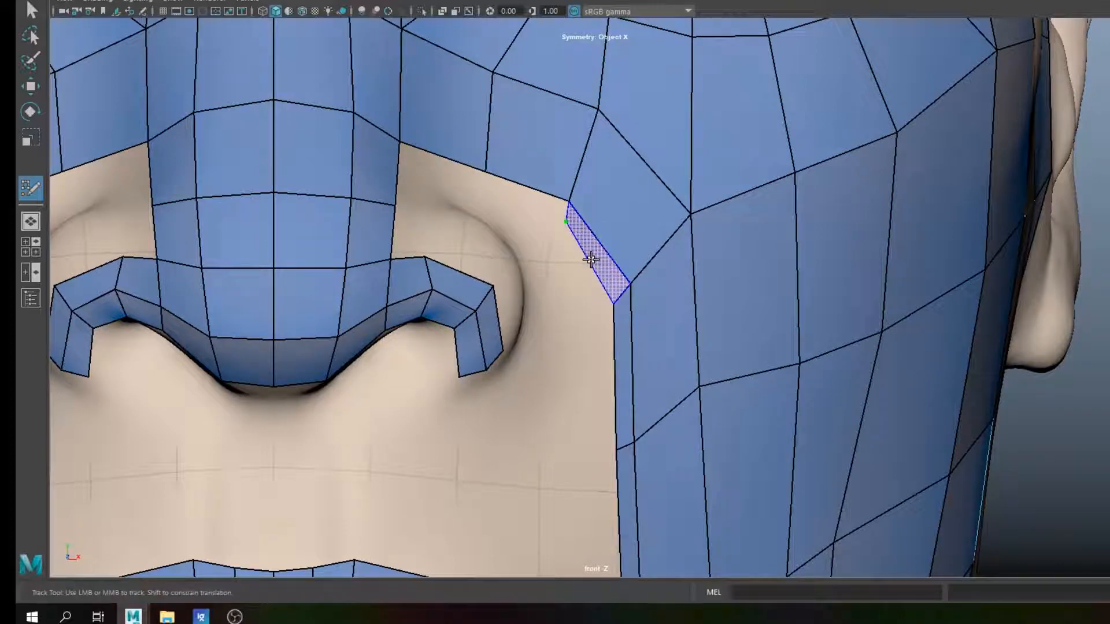
{"action": "mouse_move", "coordinate": [598, 255]}
{"action": "middle_mouse_down", "text": "alt"}
{"action": "mouse_move", "coordinate": [630, 243]}
{"action": "mouse_move", "coordinate": [665, 324]}
{"action": "middle_mouse_up", "text": "alt"}
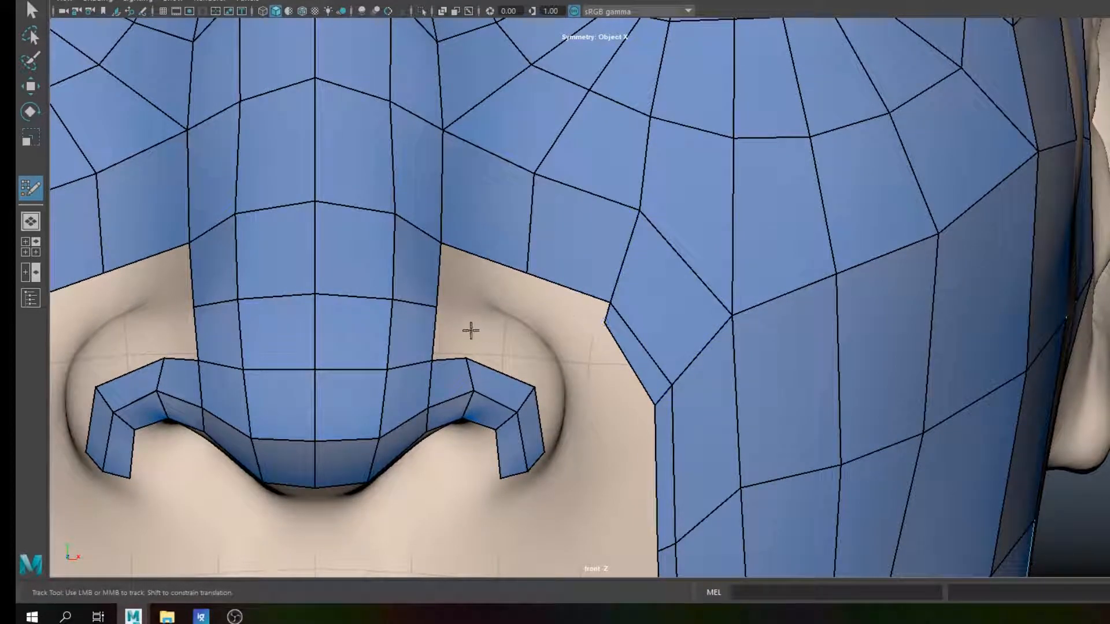
Step: Add quads up each side of the nose tip and extend the narrow cheek-border strip inward to meet them
{"action": "scroll", "coordinate": [473, 324], "scroll_direction": "up", "scroll_amount": 1}
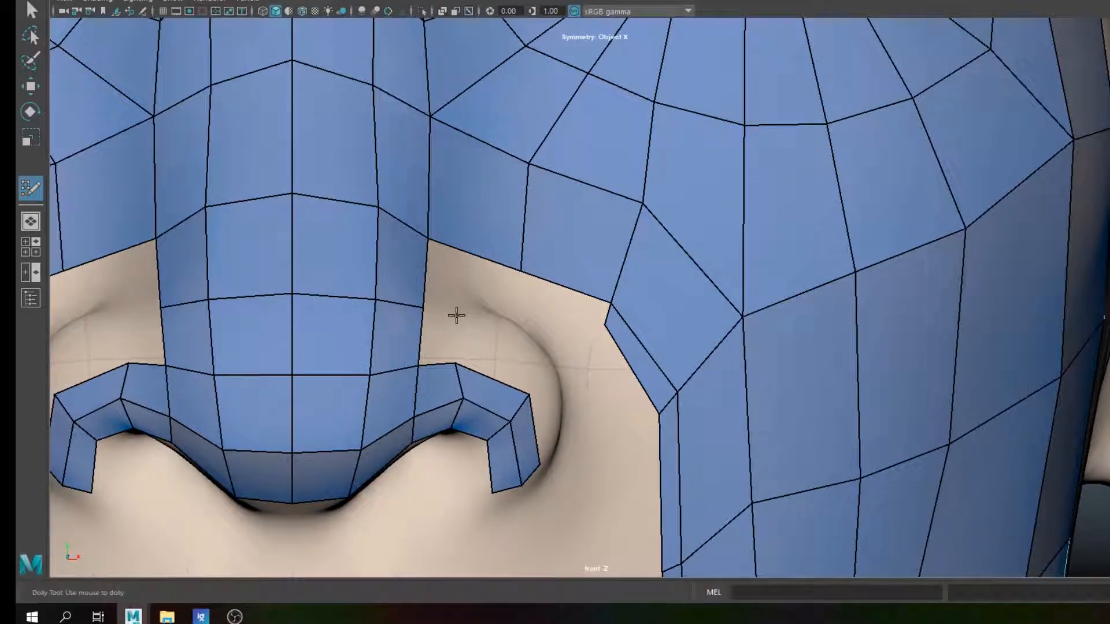
{"action": "left_click", "coordinate": [445, 335], "text": "shift"}
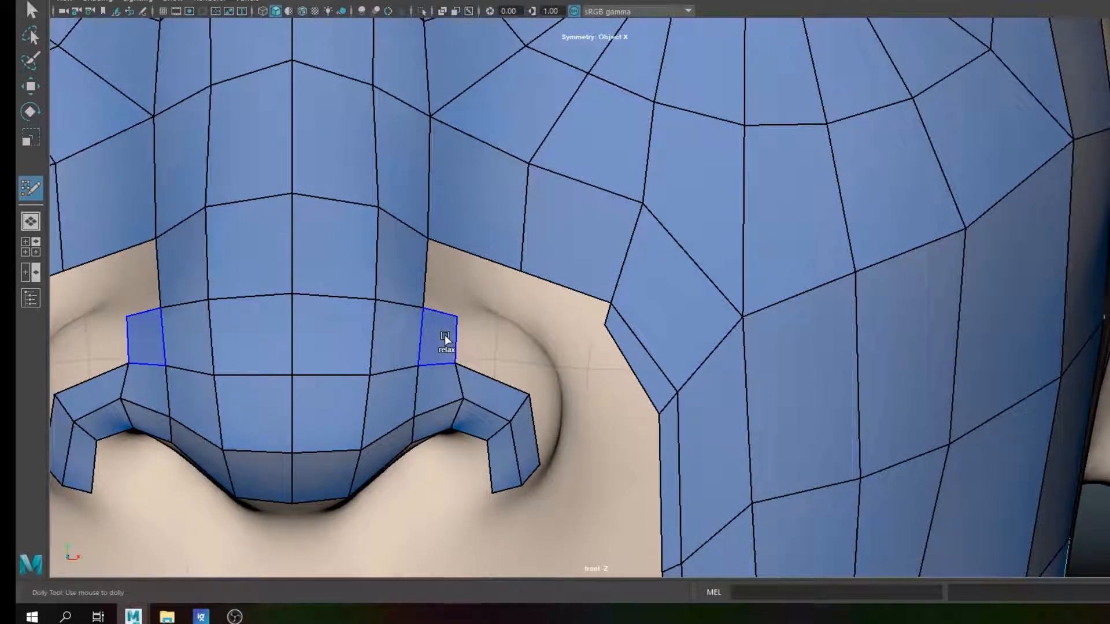
{"action": "left_click", "coordinate": [449, 291], "text": "shift"}
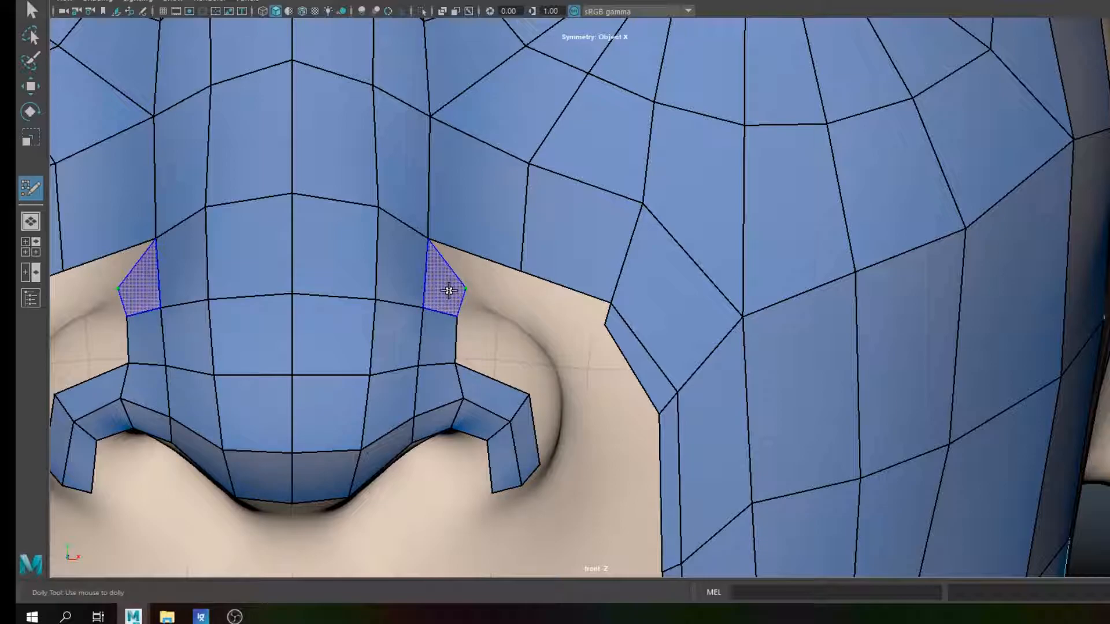
{"action": "left_click", "coordinate": [515, 295]}
{"action": "left_click", "coordinate": [491, 281], "text": "shift"}
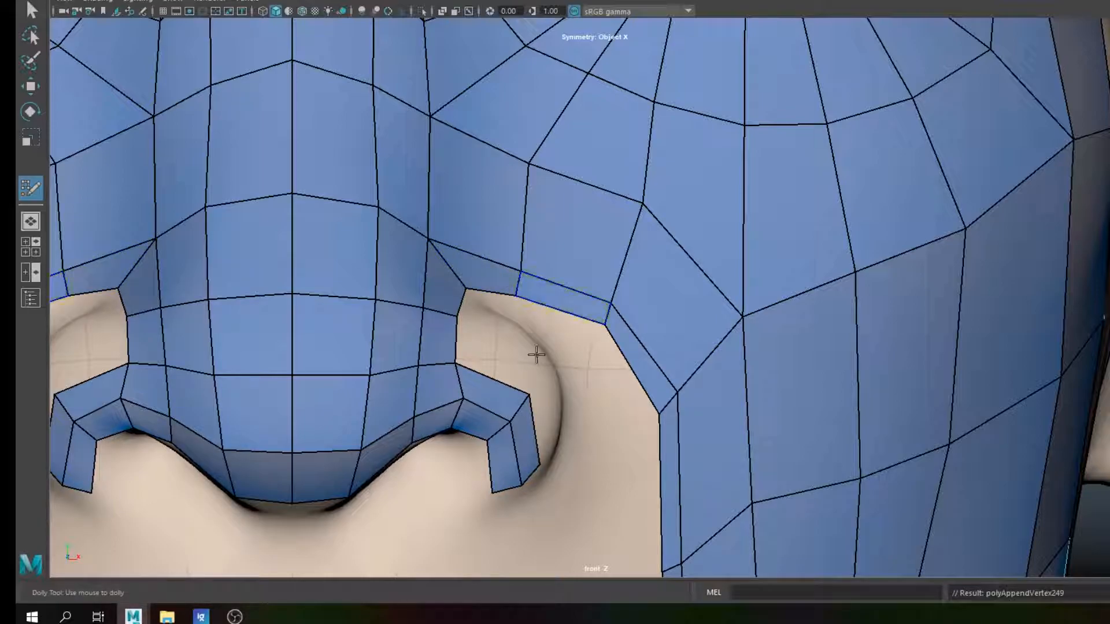
Step: Shift the vertices at the top of each nostril wing outward and fill the gap above the wing with a quad
{"action": "scroll", "coordinate": [532, 358], "scroll_direction": "up", "scroll_amount": 1}
{"action": "middle_click_drag", "start_coordinate": [521, 385], "coordinate": [535, 328], "text": "alt"}
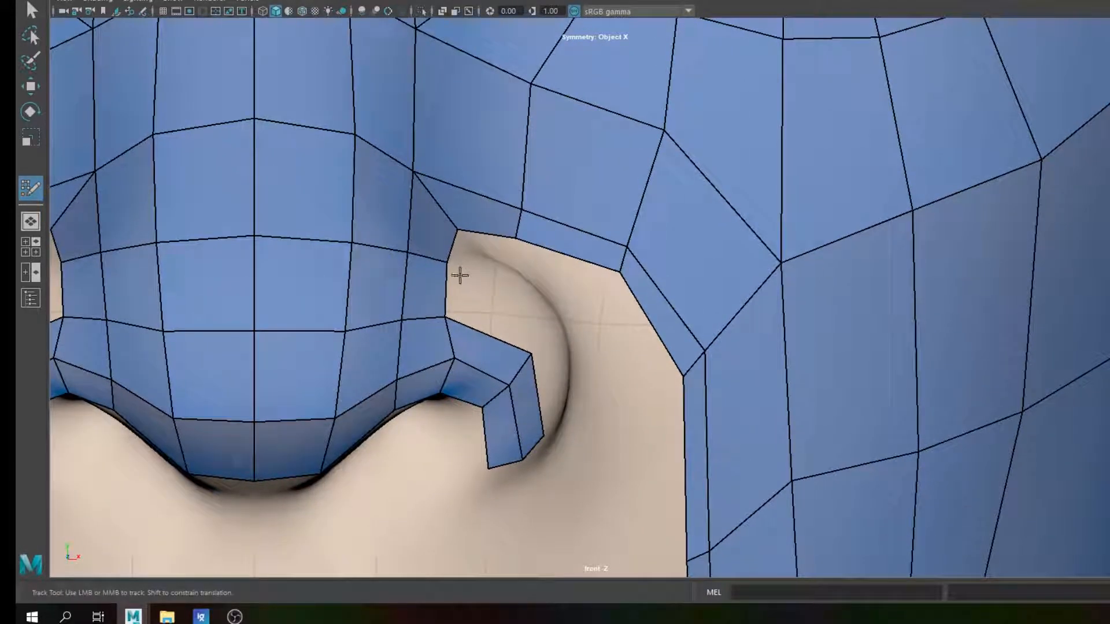
{"action": "mouse_move", "coordinate": [457, 233]}
{"action": "left_mouse_down"}
{"action": "mouse_move", "coordinate": [490, 260]}
{"action": "mouse_move", "coordinate": [521, 245]}
{"action": "mouse_move", "coordinate": [532, 275]}
{"action": "left_mouse_up"}
{"action": "left_click_drag", "start_coordinate": [522, 209], "coordinate": [530, 214]}
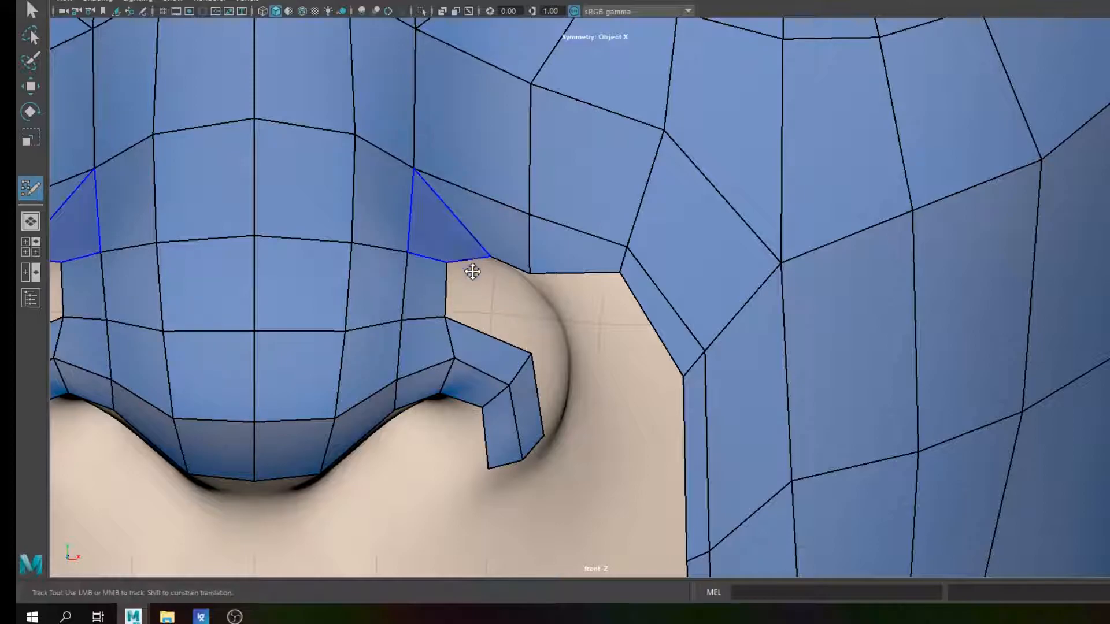
{"action": "left_click", "coordinate": [478, 301], "text": "shift"}
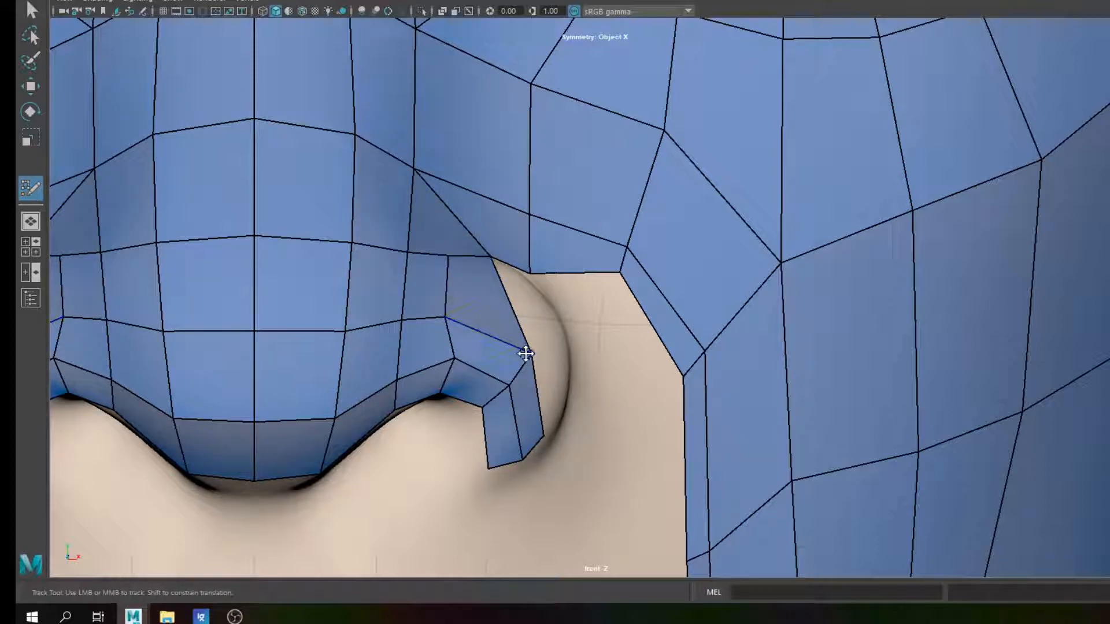
Step: Reposition the vertices of the lower nostril wing strip so its quads slant outward along the wing
{"action": "left_click_drag", "start_coordinate": [528, 354], "coordinate": [504, 381]}
{"action": "left_click_drag", "start_coordinate": [540, 433], "coordinate": [545, 423]}
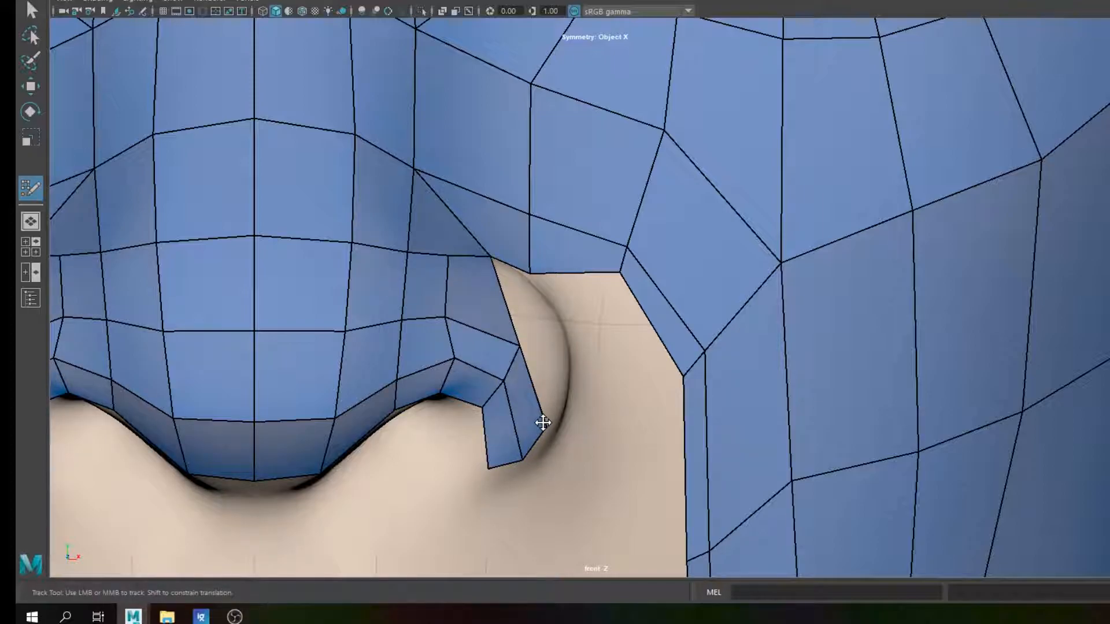
{"action": "left_click_drag", "start_coordinate": [483, 408], "coordinate": [488, 410]}
{"action": "left_click_drag", "start_coordinate": [492, 466], "coordinate": [506, 467]}
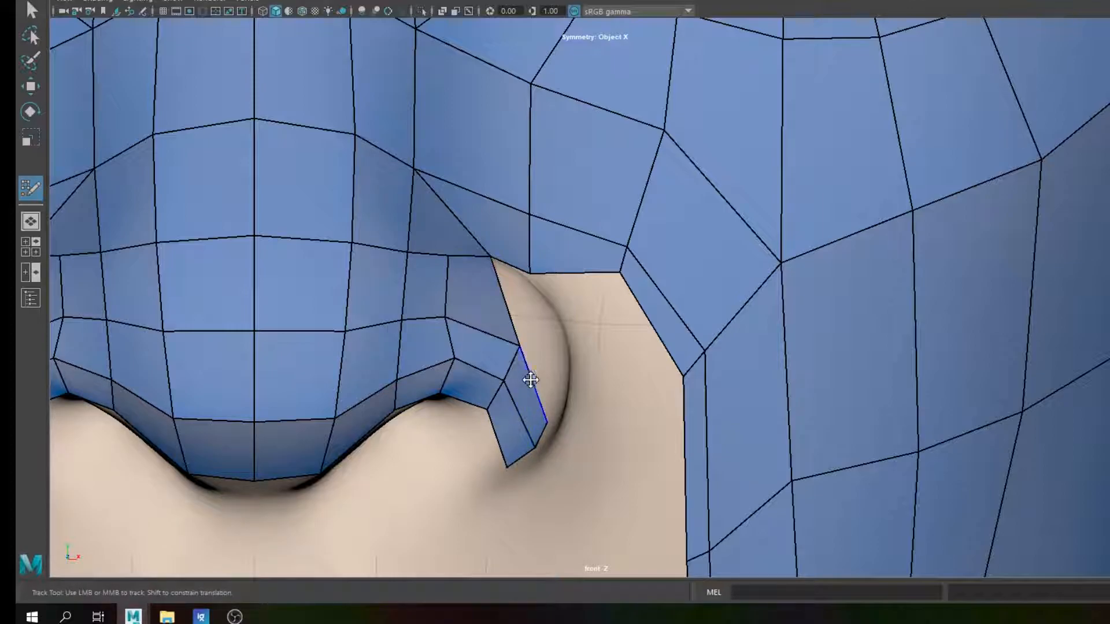
Step: Move the cheek strip vertices beside the nose outward and fill a quad along the outer side of each nostril wing
{"action": "left_click_drag", "start_coordinate": [529, 269], "coordinate": [545, 287]}
{"action": "left_click_drag", "start_coordinate": [532, 217], "coordinate": [542, 218]}
{"action": "scroll", "coordinate": [584, 260], "scroll_direction": "down", "scroll_amount": 2}
{"action": "middle_click_drag", "start_coordinate": [588, 261], "coordinate": [579, 287], "text": "alt"}
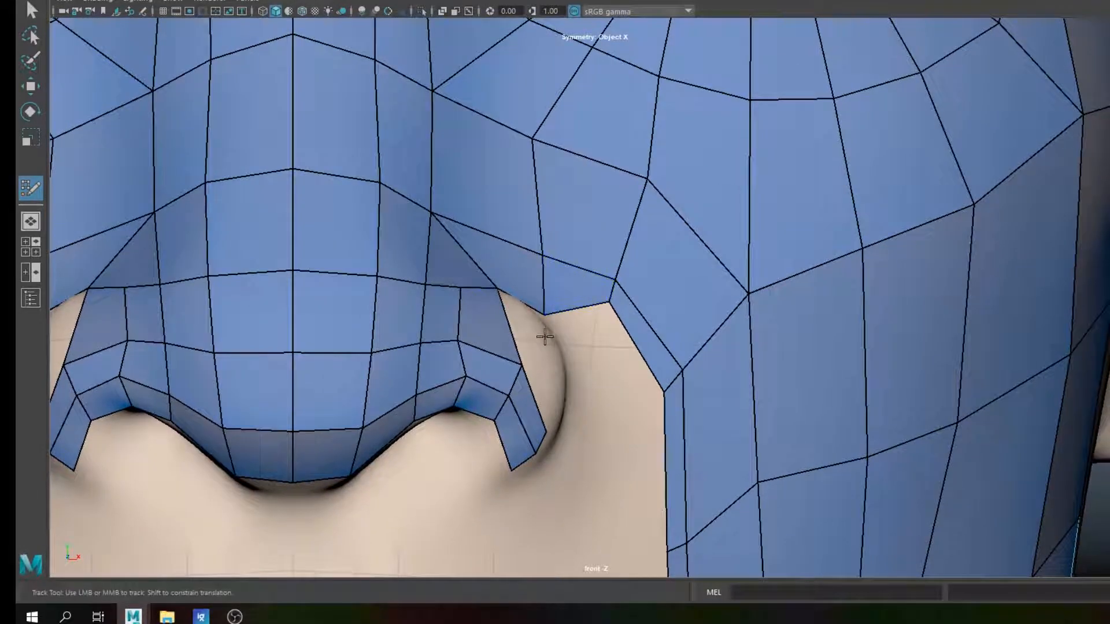
{"action": "left_click", "coordinate": [535, 356], "text": "shift"}
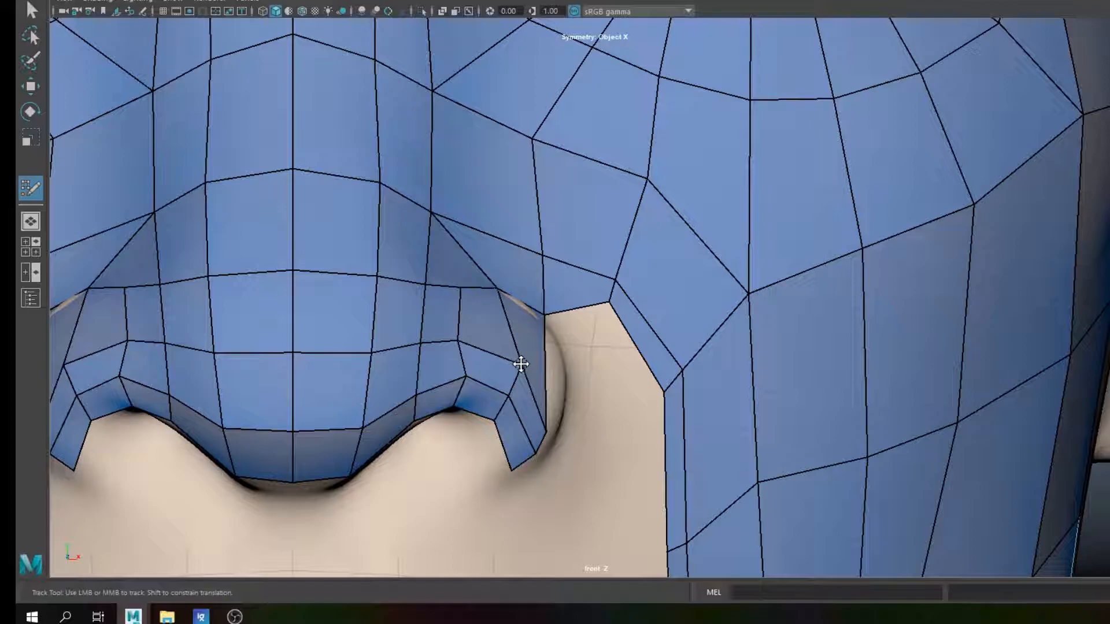
Step: Move the outer and lower nostril wing vertices toward the crease and even out the wing's edge flow
{"action": "left_click_drag", "start_coordinate": [541, 425], "coordinate": [557, 387]}
{"action": "left_click_drag", "start_coordinate": [535, 448], "coordinate": [550, 426]}
{"action": "left_click_drag", "start_coordinate": [510, 461], "coordinate": [518, 467]}
{"action": "left_click_drag", "start_coordinate": [496, 422], "coordinate": [500, 421]}
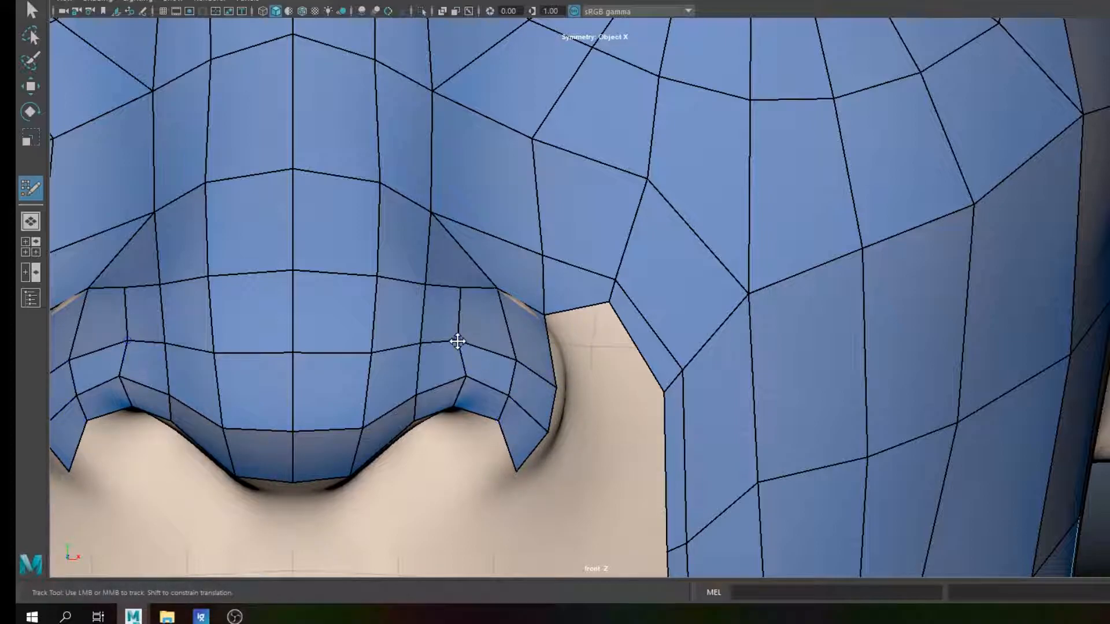
{"action": "left_click_drag", "start_coordinate": [458, 340], "coordinate": [469, 341]}
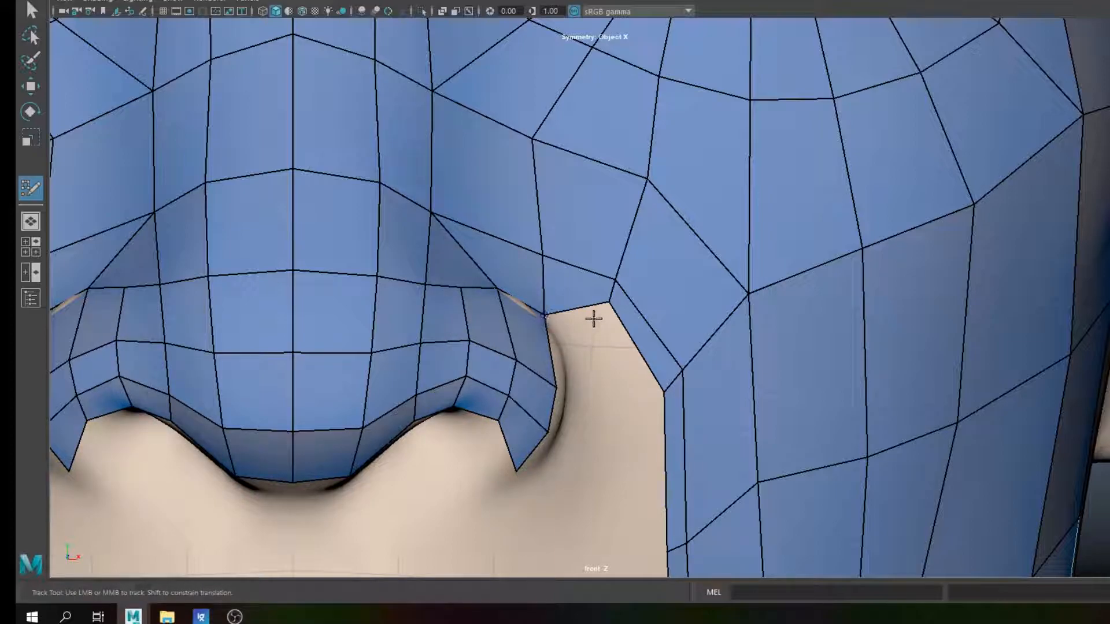
Step: Lower the cheek-border corner vertex beside each nostril wing and space the cheek vertices above it more evenly
{"action": "left_click_drag", "start_coordinate": [607, 303], "coordinate": [612, 337]}
{"action": "left_click_drag", "start_coordinate": [611, 280], "coordinate": [619, 283]}
{"action": "left_click_drag", "start_coordinate": [532, 139], "coordinate": [559, 145]}
Step: Add a narrow quad in the crease behind each nostril wing and adjust the surrounding vertices to suit it
{"action": "right_click_drag", "start_coordinate": [601, 209], "coordinate": [587, 260], "text": "alt"}
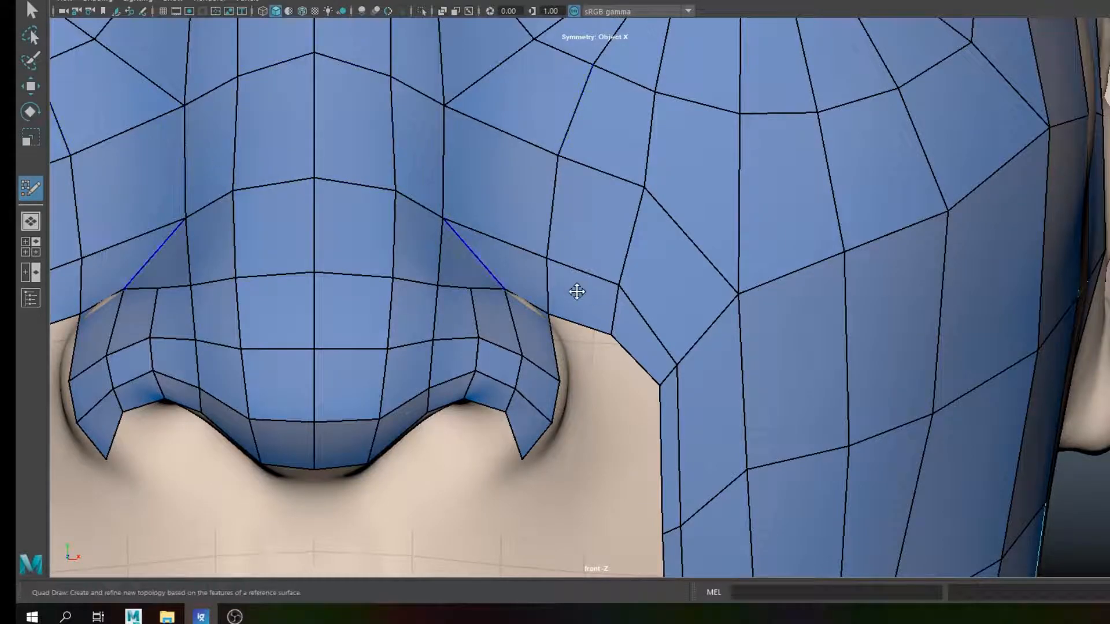
{"action": "scroll", "coordinate": [579, 404], "scroll_direction": "up", "scroll_amount": 4}
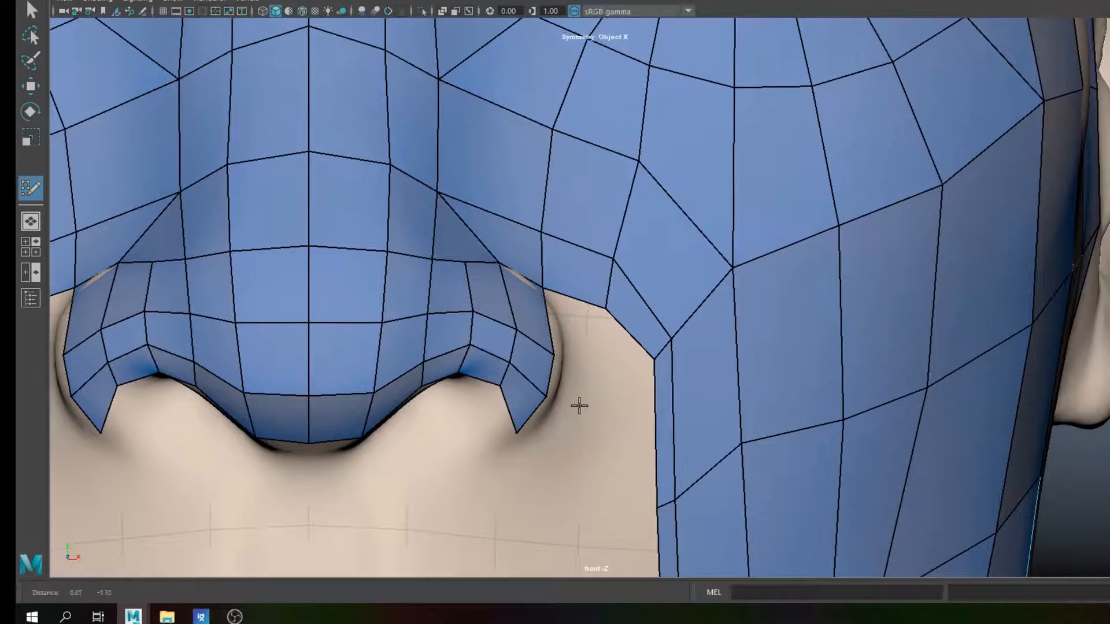
{"action": "middle_click_drag", "start_coordinate": [573, 409], "coordinate": [576, 355], "text": "alt"}
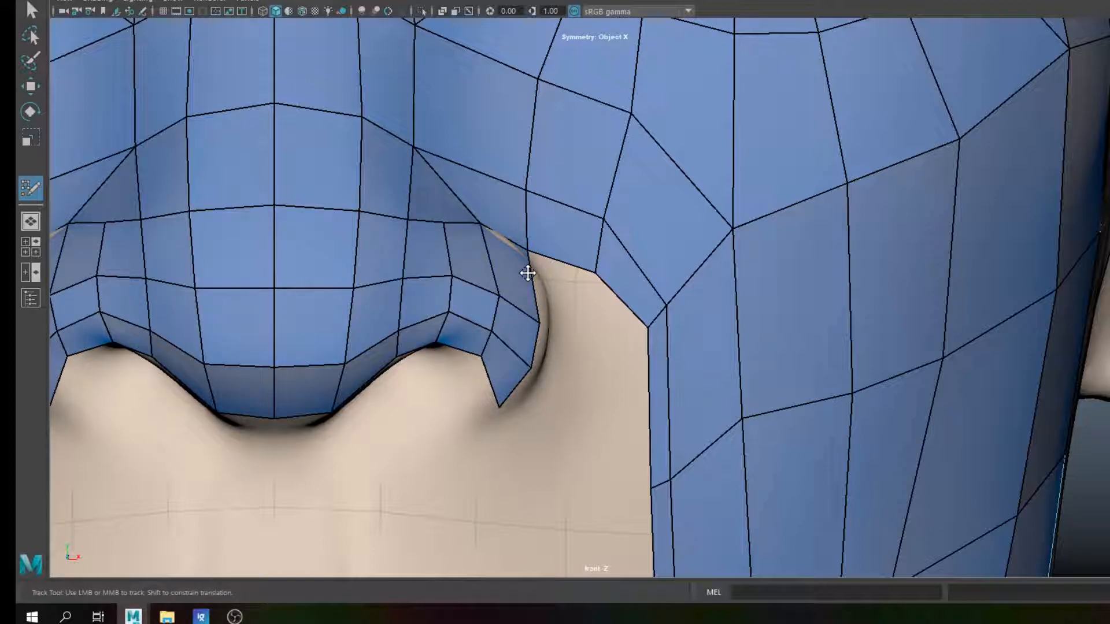
{"action": "left_click_drag", "start_coordinate": [528, 251], "coordinate": [551, 258]}
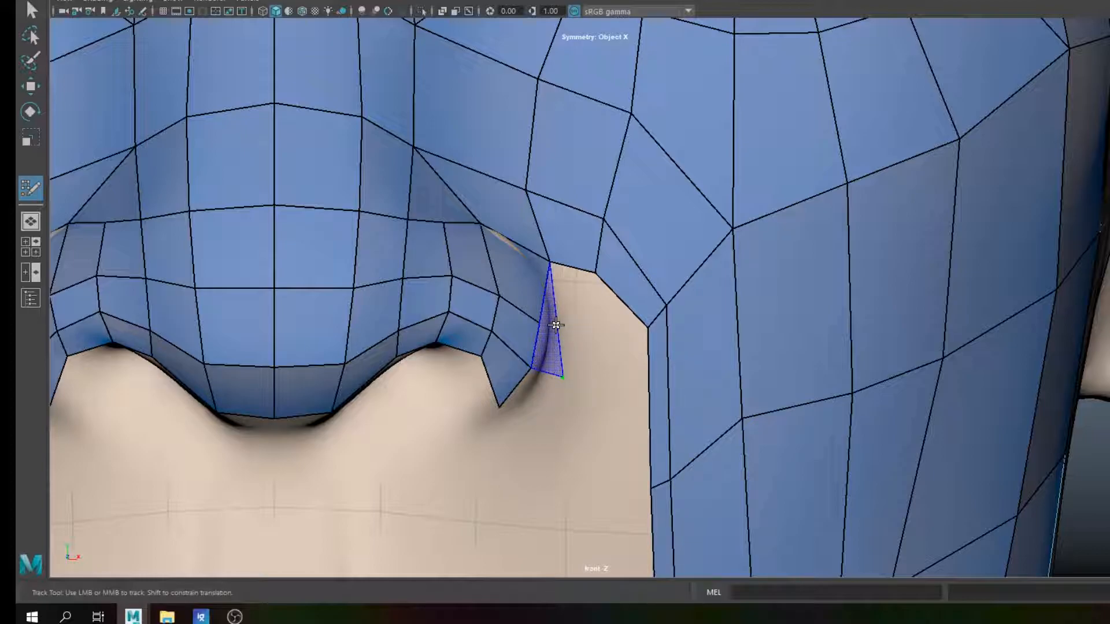
{"action": "left_click_drag", "start_coordinate": [541, 325], "coordinate": [542, 293]}
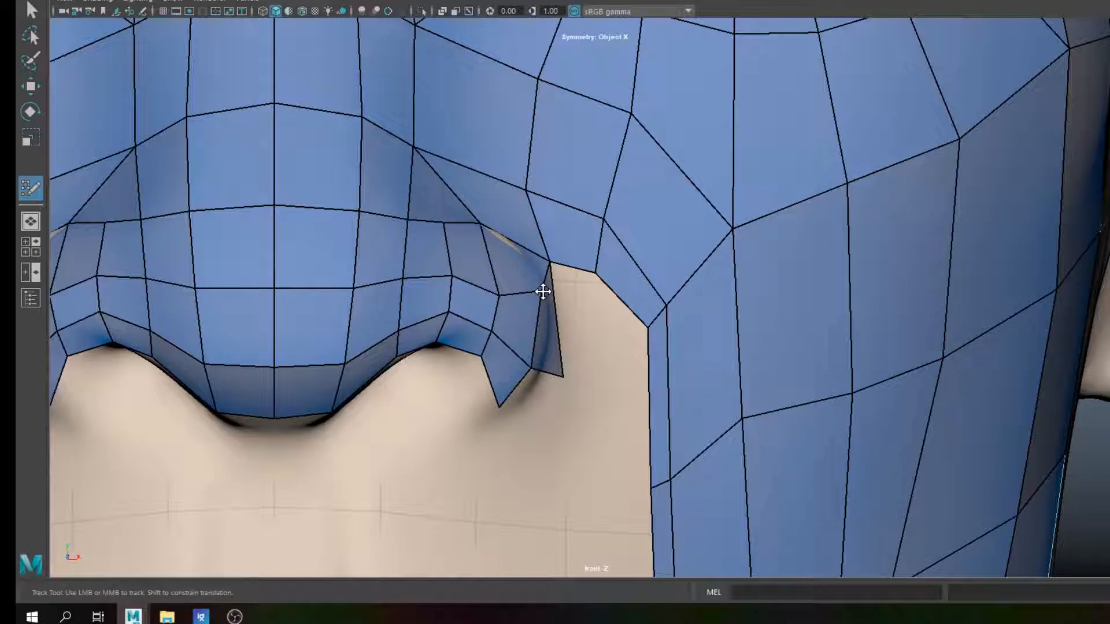
{"action": "mouse_move", "coordinate": [499, 295]}
{"action": "left_mouse_down"}
{"action": "mouse_move", "coordinate": [502, 282]}
{"action": "mouse_move", "coordinate": [457, 272]}
{"action": "left_mouse_up"}
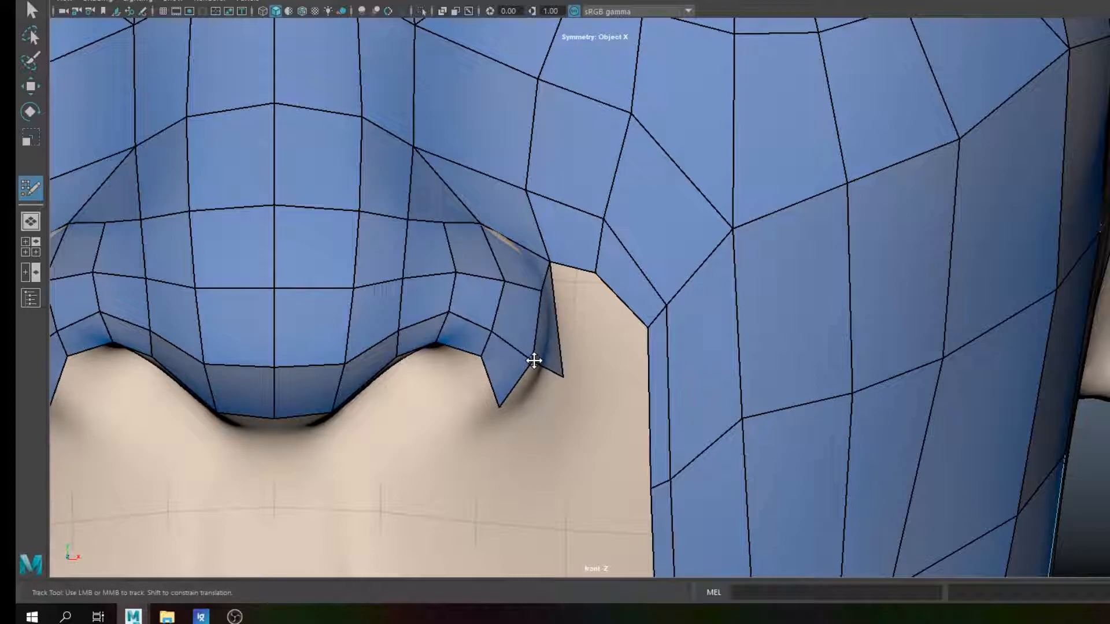
Step: Continue the crease strip around each nostril wing's base with another quad and refine the strip and nearby cheek vertices
{"action": "left_click_drag", "start_coordinate": [499, 407], "coordinate": [507, 406]}
{"action": "left_click", "coordinate": [533, 425]}
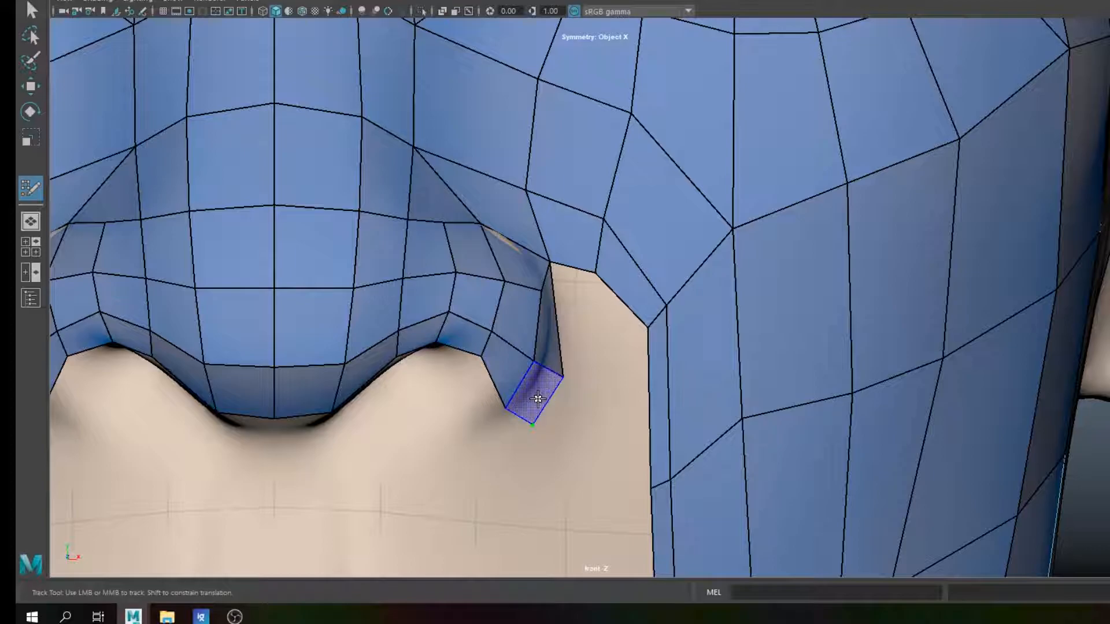
{"action": "left_click", "coordinate": [538, 396], "text": "shift"}
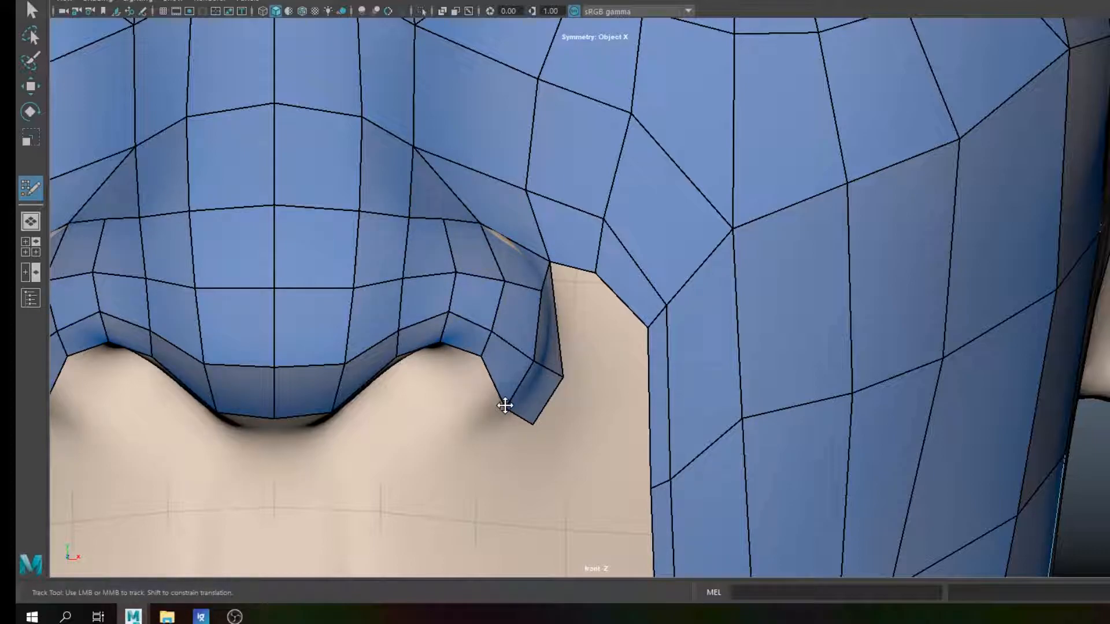
{"action": "left_click_drag", "start_coordinate": [564, 379], "coordinate": [558, 370]}
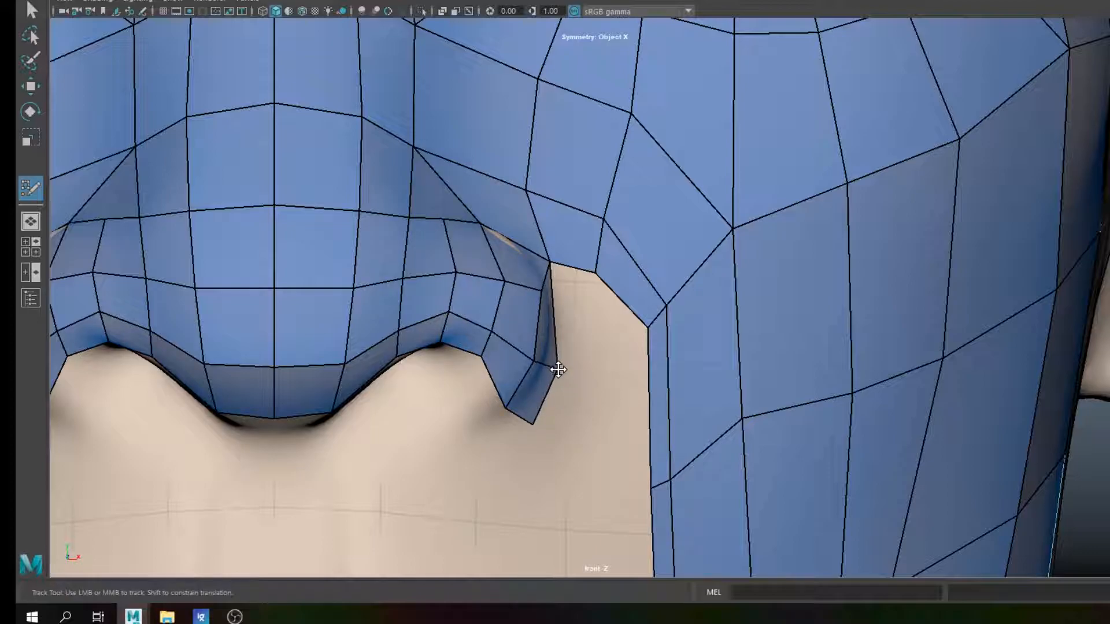
{"action": "left_click_drag", "start_coordinate": [533, 424], "coordinate": [525, 425]}
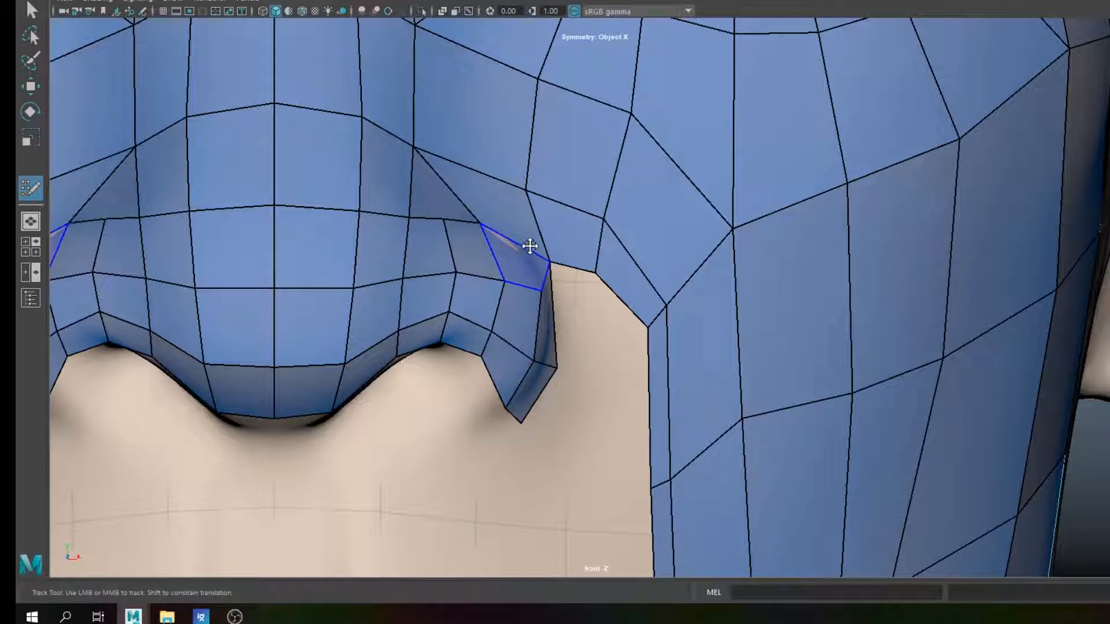
{"action": "left_click_drag", "start_coordinate": [527, 189], "coordinate": [542, 192]}
Step: Examine the nose and nostril wing topology in the perspective view from the front, side and below
{"action": "scroll", "coordinate": [624, 249], "scroll_direction": "down", "scroll_amount": 4}
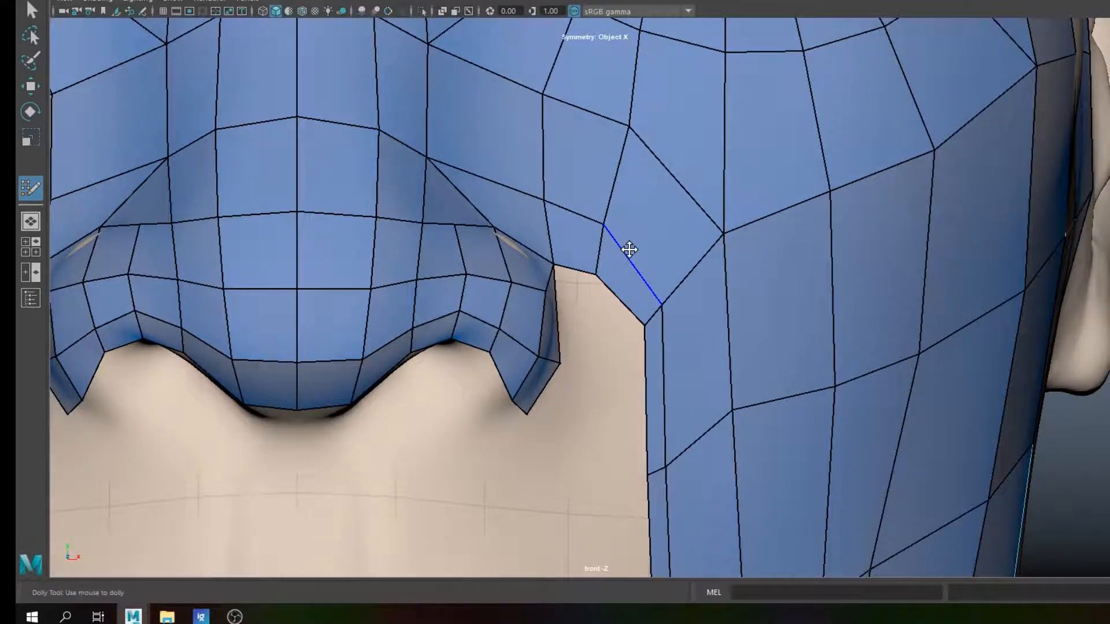
{"action": "key", "text": "space"}
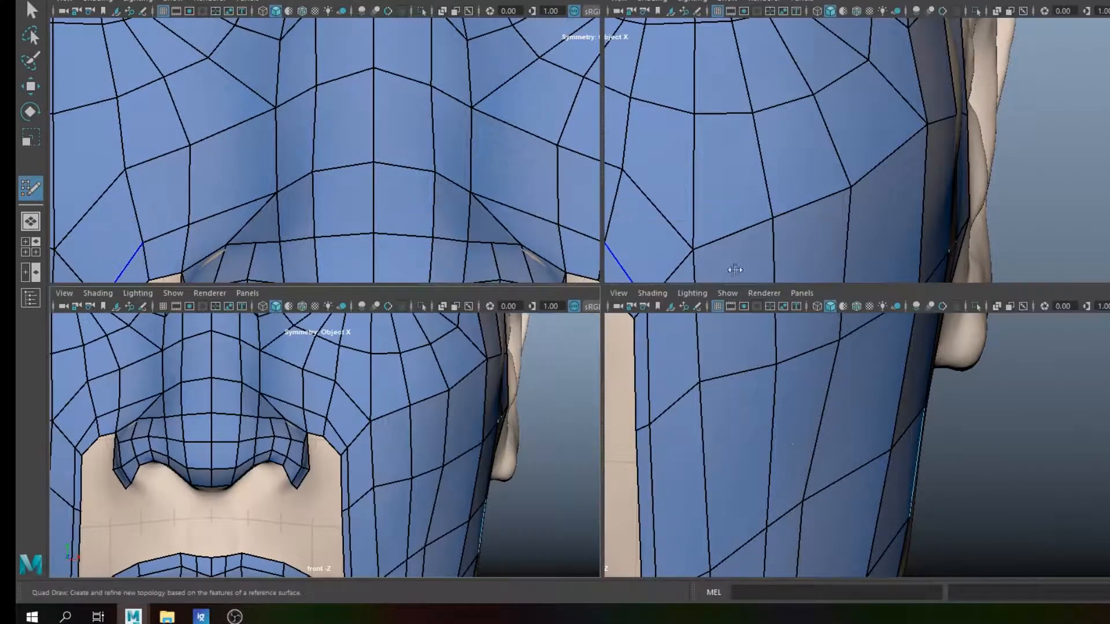
{"action": "key", "text": "space"}
{"action": "scroll", "coordinate": [807, 263], "scroll_direction": "down", "scroll_amount": 2}
{"action": "middle_click_drag", "start_coordinate": [717, 218], "coordinate": [718, 211], "text": "alt"}
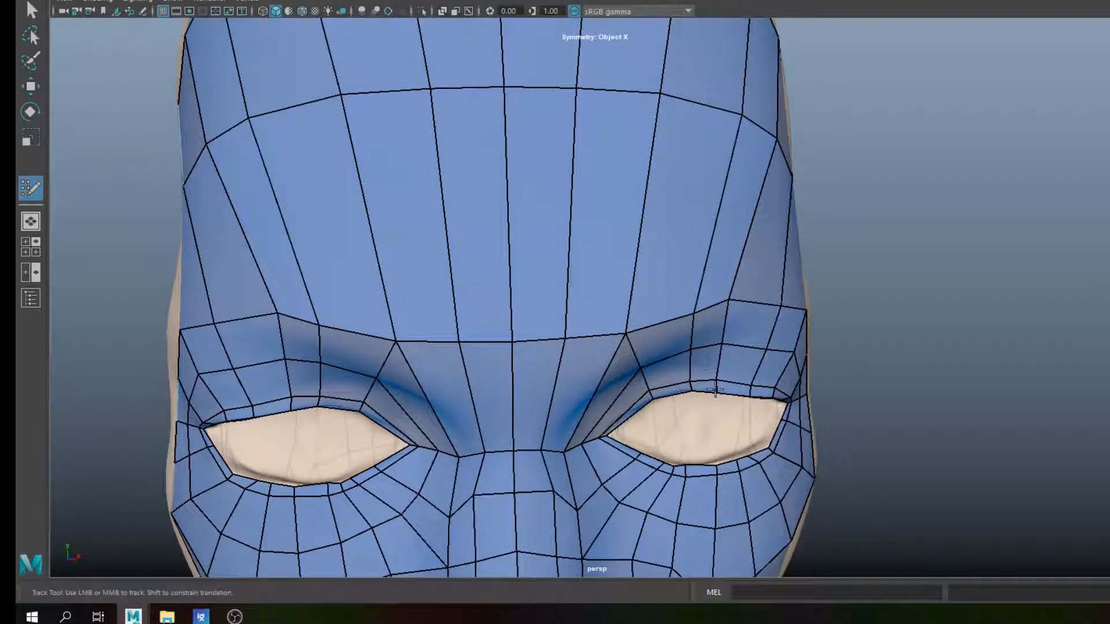
{"action": "middle_click_drag", "start_coordinate": [719, 404], "coordinate": [700, 115], "text": "alt"}
{"action": "scroll", "coordinate": [686, 272], "scroll_direction": "up", "scroll_amount": 2}
{"action": "left_click_drag", "start_coordinate": [684, 296], "coordinate": [590, 321], "text": "alt"}
{"action": "middle_click_drag", "start_coordinate": [590, 323], "coordinate": [755, 324], "text": "alt"}
{"action": "scroll", "coordinate": [676, 333], "scroll_direction": "up", "scroll_amount": 3}
{"action": "scroll", "coordinate": [756, 325], "scroll_direction": "up", "scroll_amount": 1}
{"action": "left_click_drag", "start_coordinate": [756, 325], "coordinate": [543, 315], "text": "alt"}
{"action": "middle_click_drag", "start_coordinate": [543, 314], "coordinate": [783, 345], "text": "alt"}
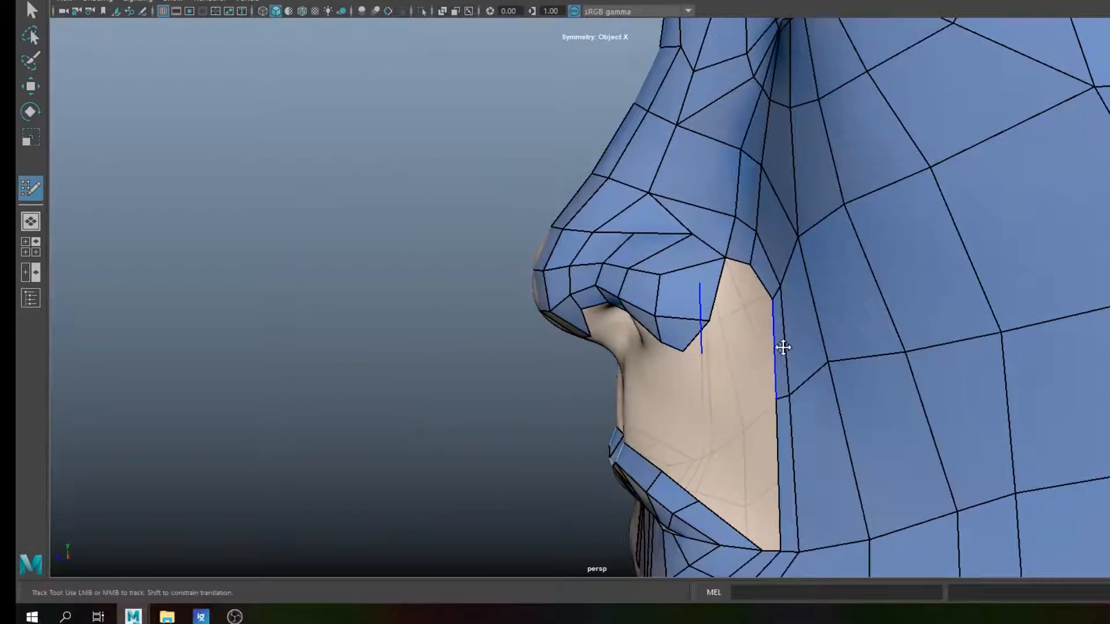
{"action": "scroll", "coordinate": [780, 350], "scroll_direction": "up", "scroll_amount": 2}
{"action": "left_click_drag", "start_coordinate": [778, 353], "coordinate": [576, 318], "text": "alt"}
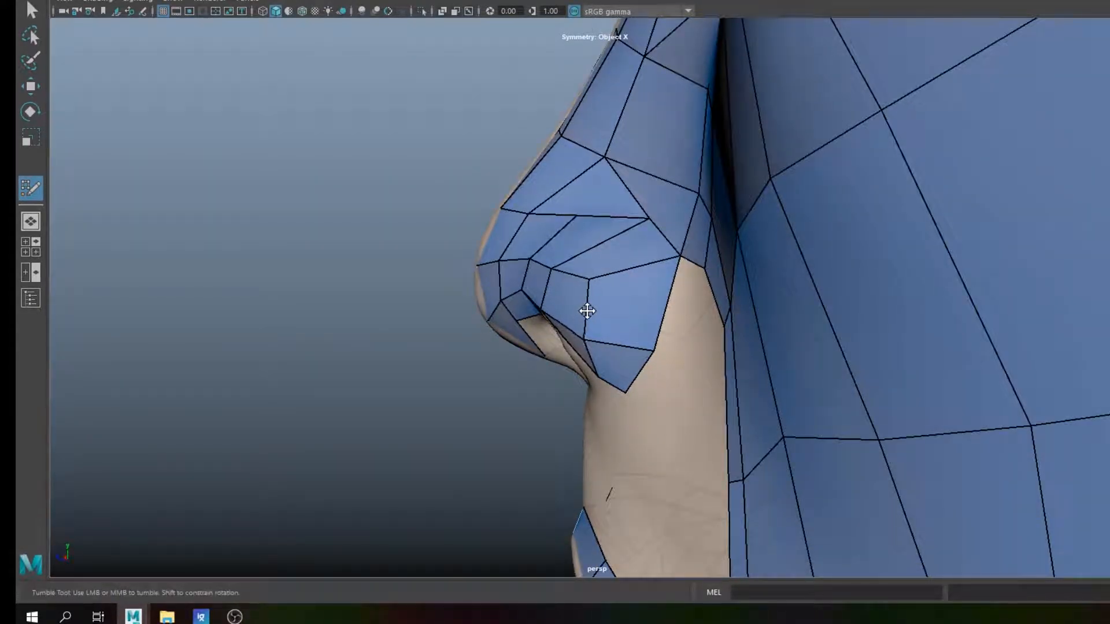
{"action": "left_click_drag", "start_coordinate": [604, 315], "coordinate": [756, 290], "text": "alt"}
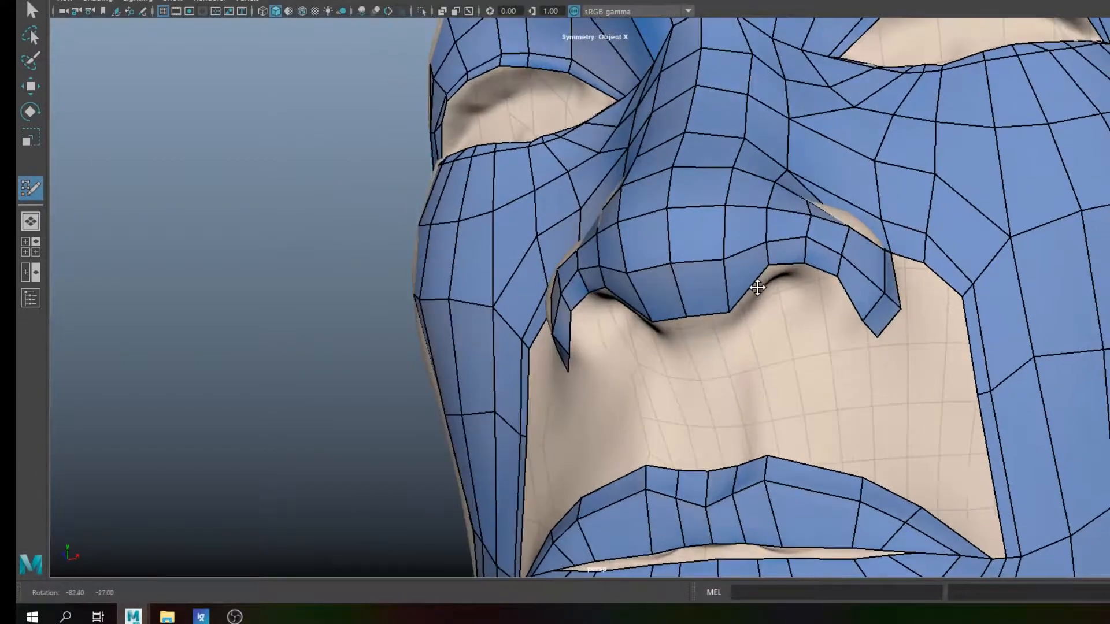
{"action": "left_click_drag", "start_coordinate": [853, 224], "coordinate": [676, 289], "text": "alt"}
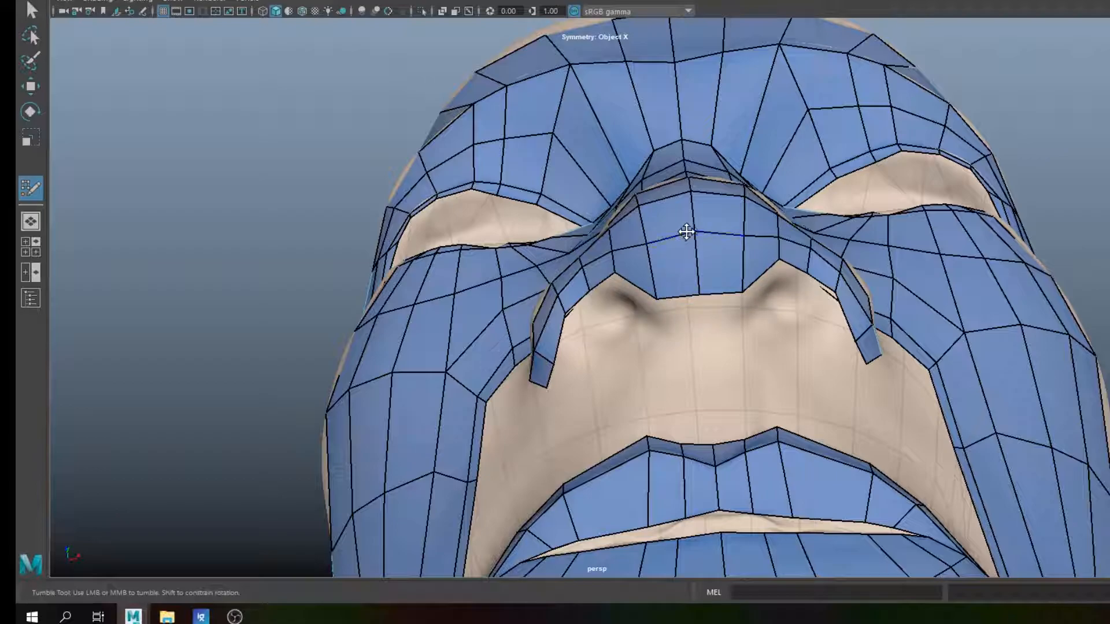
{"action": "left_click_drag", "start_coordinate": [734, 222], "coordinate": [488, 318], "text": "alt"}
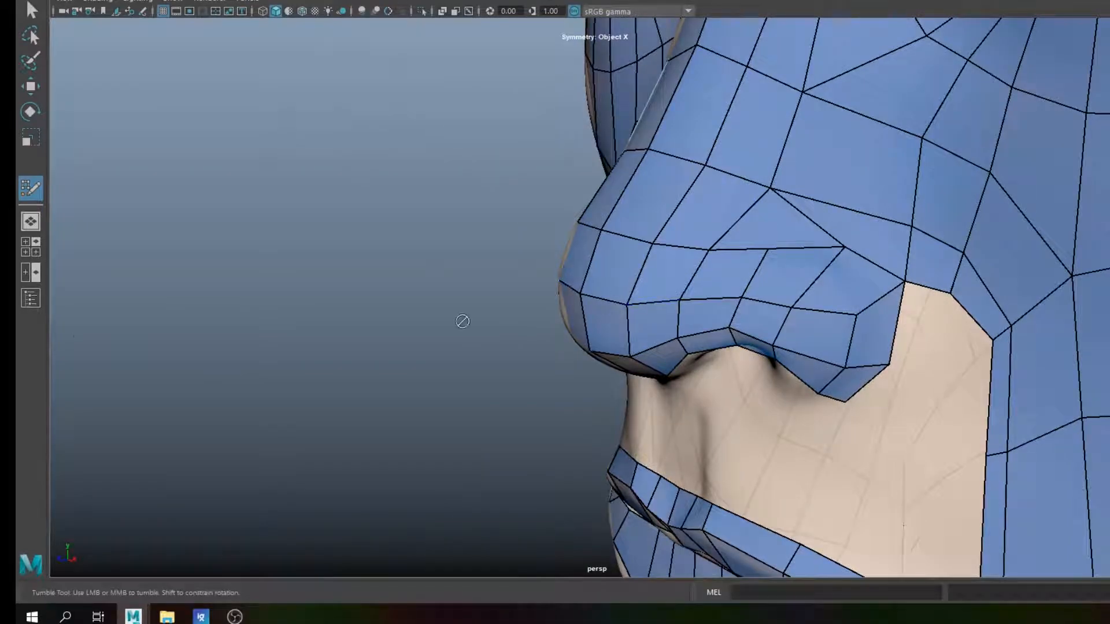
{"action": "key", "text": "alt+Tab"}
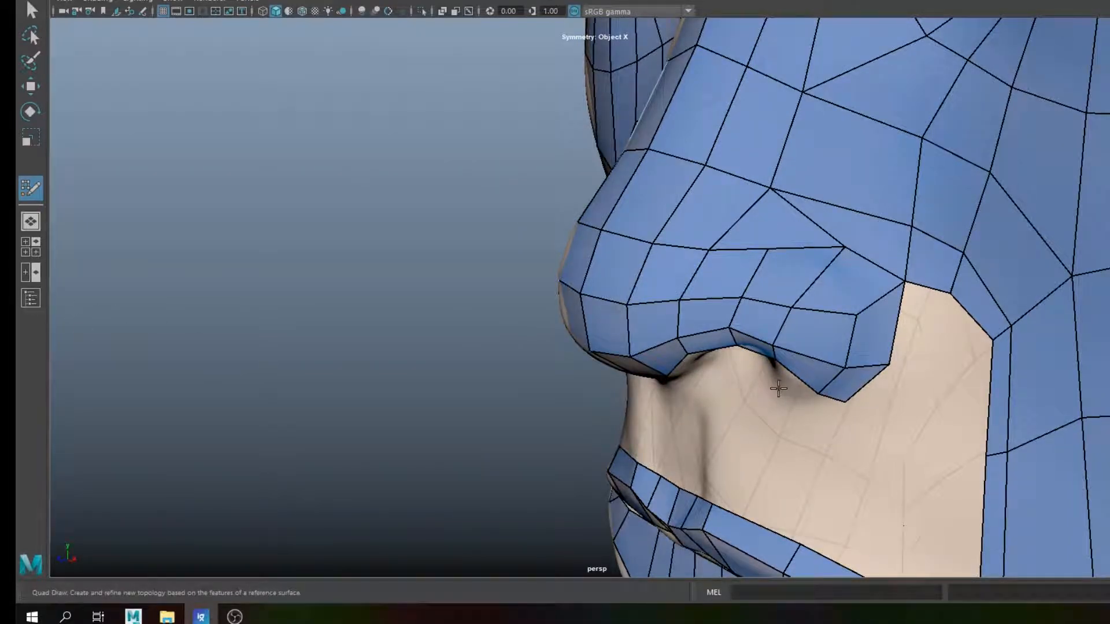
Step: Fill the gap between each nostril wing's crease strip and the cheek with a quad and extend the strip below the wing
{"action": "left_click_drag", "start_coordinate": [870, 434], "coordinate": [806, 348], "text": "alt"}
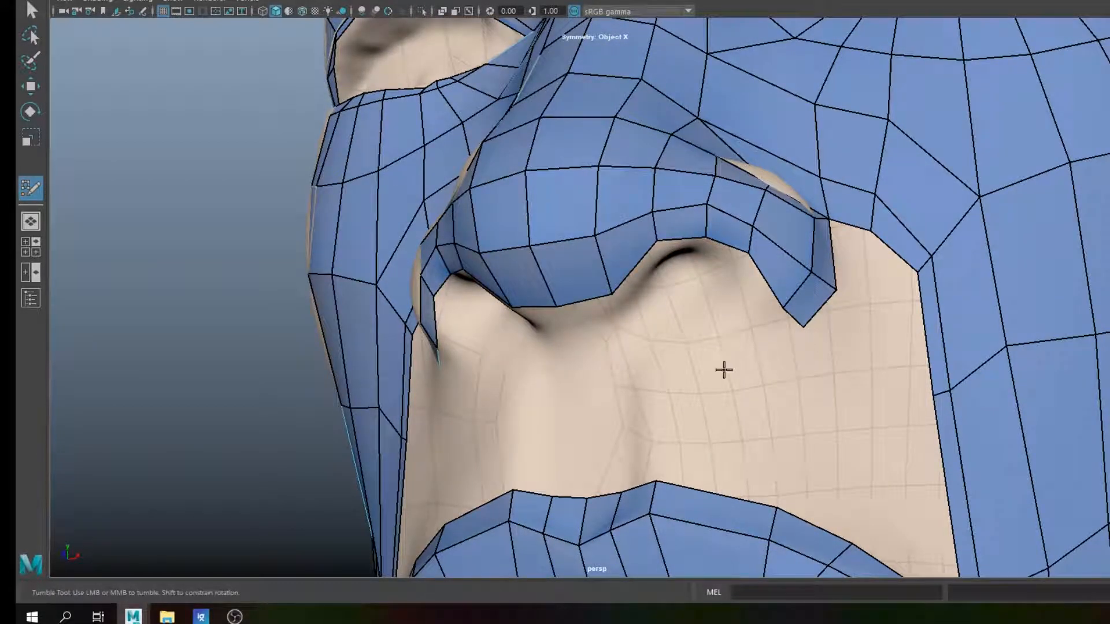
{"action": "middle_click_drag", "start_coordinate": [622, 387], "coordinate": [674, 293], "text": "alt"}
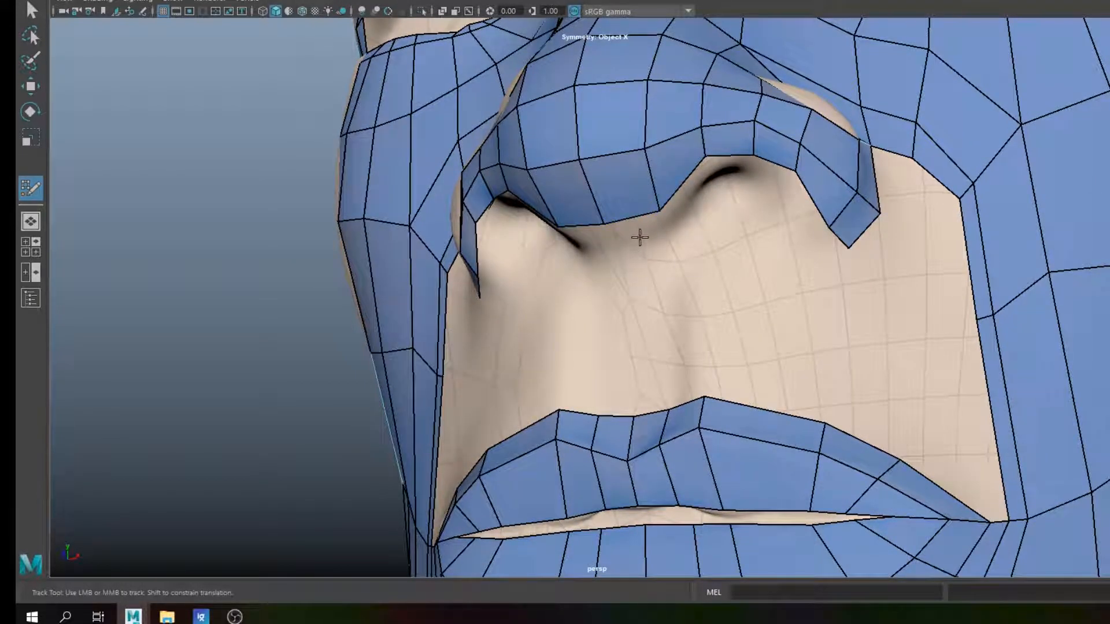
{"action": "middle_click_drag", "start_coordinate": [892, 179], "coordinate": [877, 237], "text": "alt"}
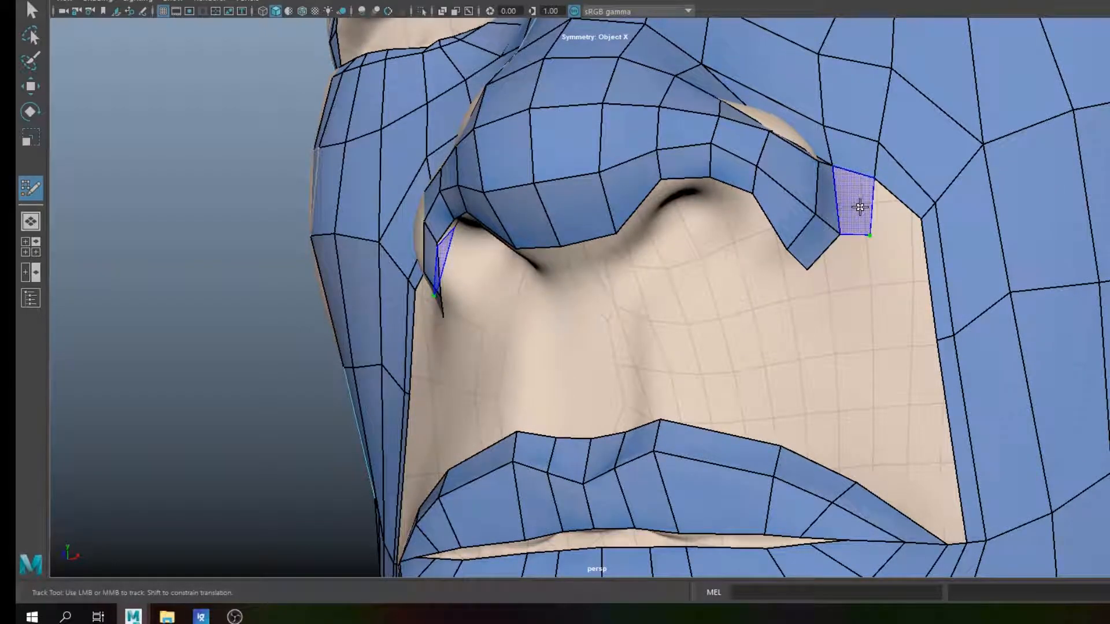
{"action": "left_click", "coordinate": [860, 207], "text": "shift"}
{"action": "left_click", "coordinate": [829, 267], "text": "shift"}
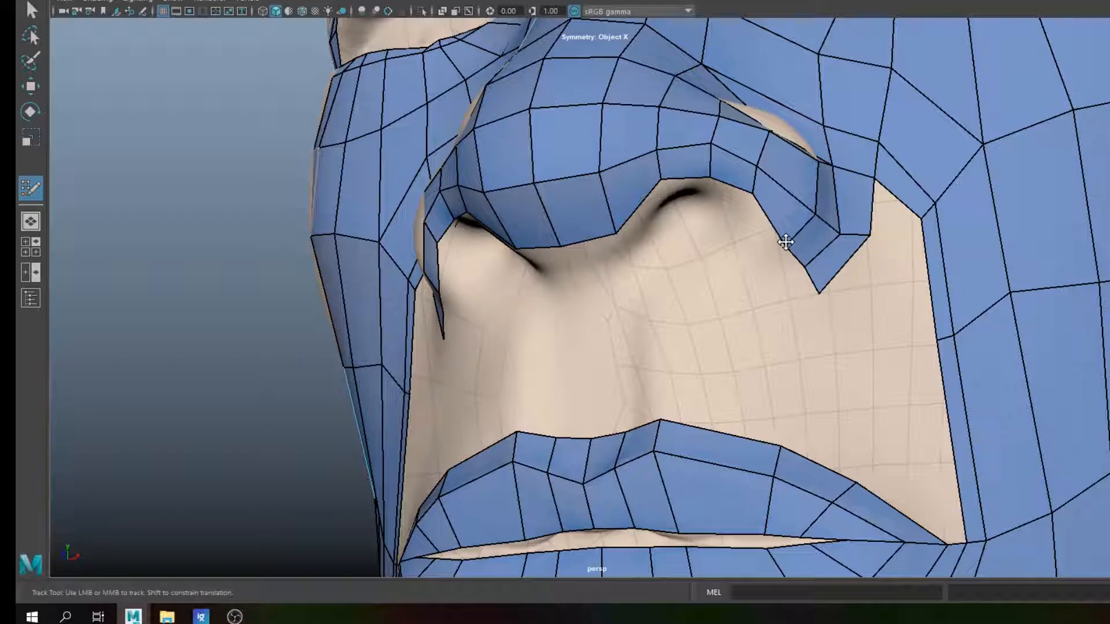
Step: Build a strip of three quads under each nostril opening, from the columella to the nostril wing, closing the rim loop
{"action": "left_click_drag", "start_coordinate": [701, 298], "coordinate": [729, 297]}
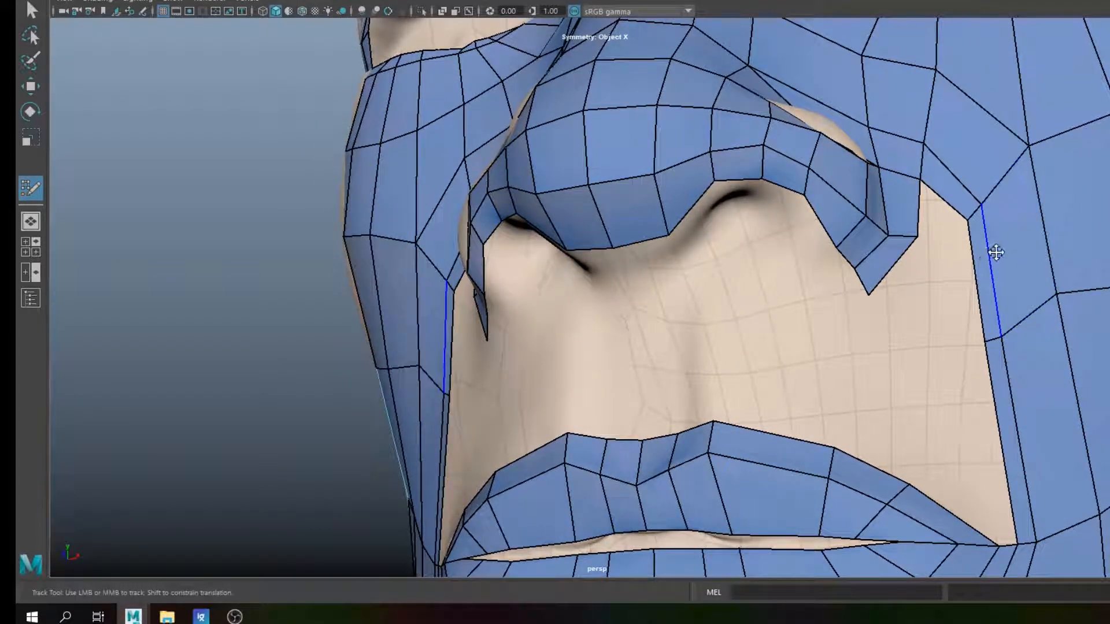
{"action": "left_click_drag", "start_coordinate": [916, 226], "coordinate": [916, 269], "text": "alt"}
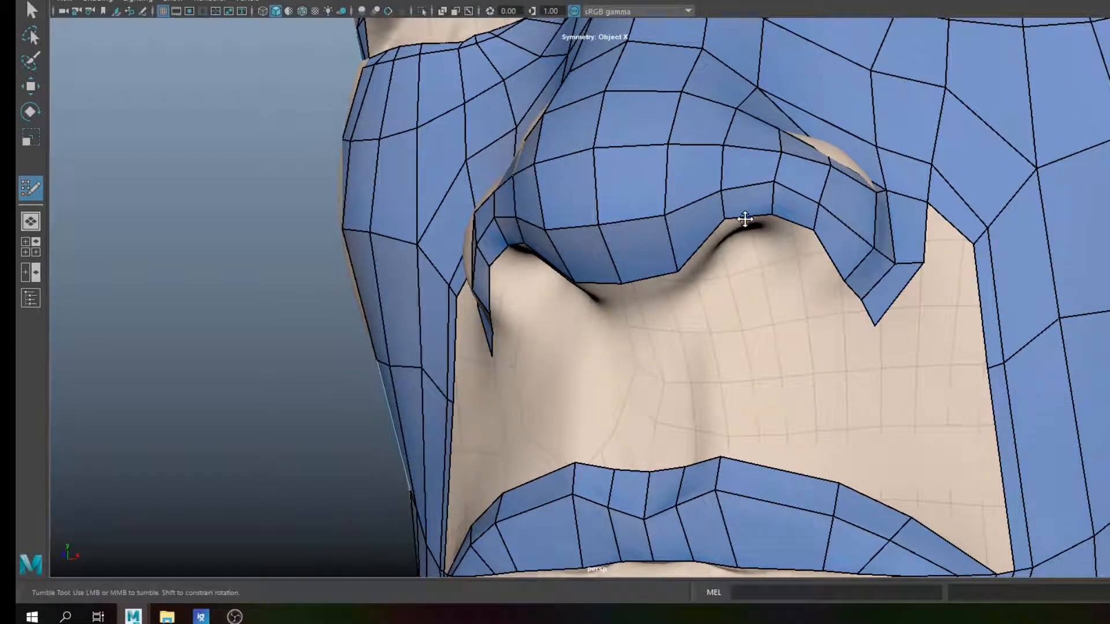
{"action": "left_click_drag", "start_coordinate": [689, 296], "coordinate": [658, 271], "text": "alt"}
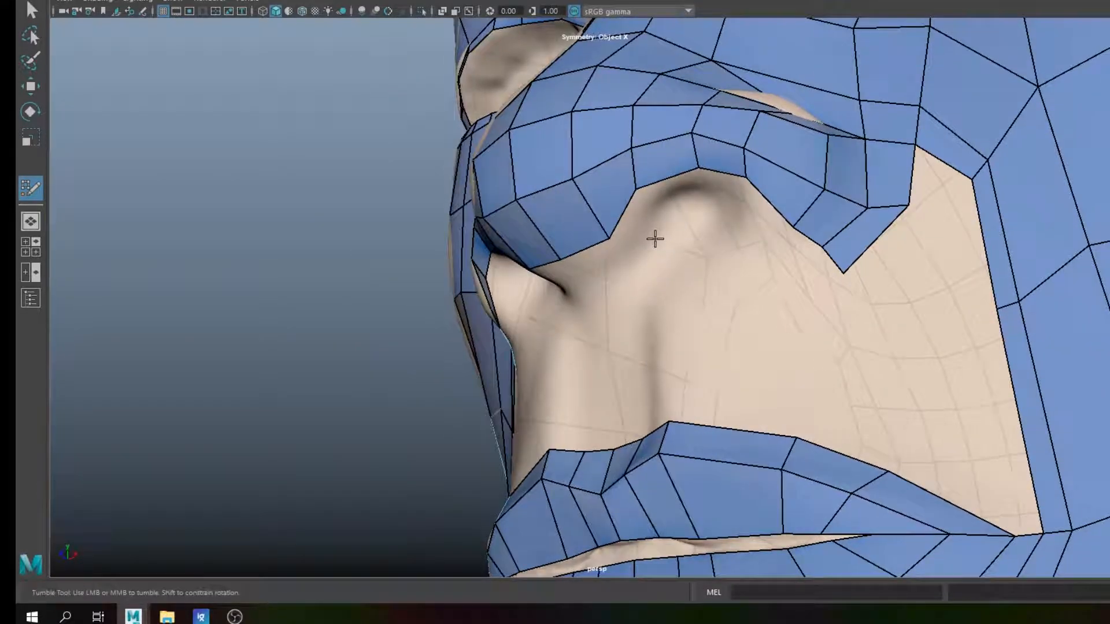
{"action": "left_click", "coordinate": [639, 264]}
{"action": "left_click", "coordinate": [647, 239], "text": "shift"}
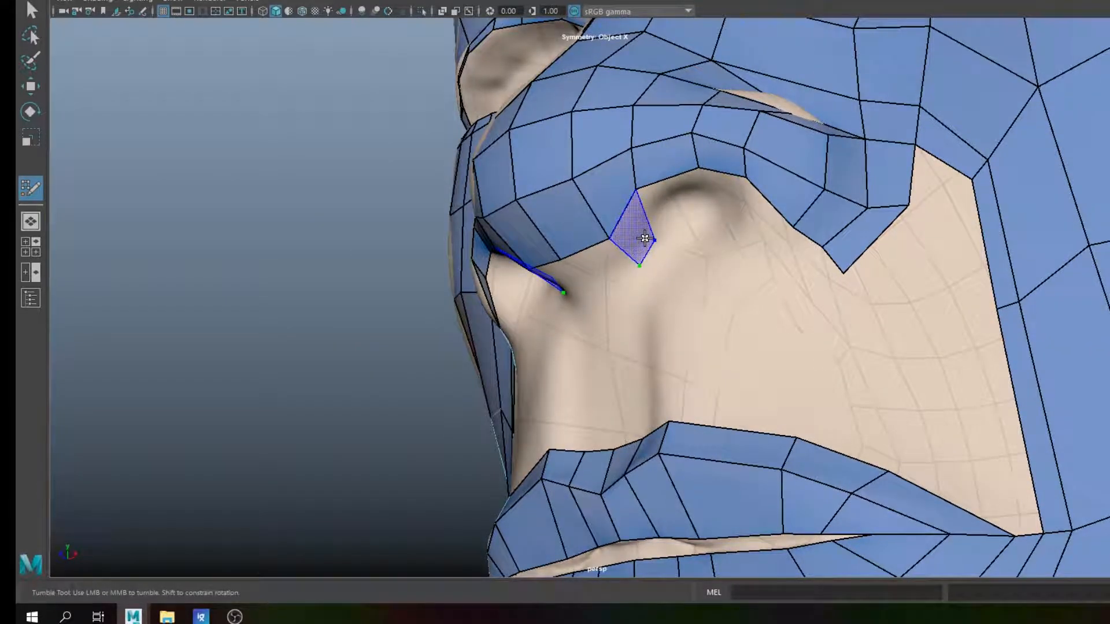
{"action": "left_click", "coordinate": [644, 238], "text": "shift"}
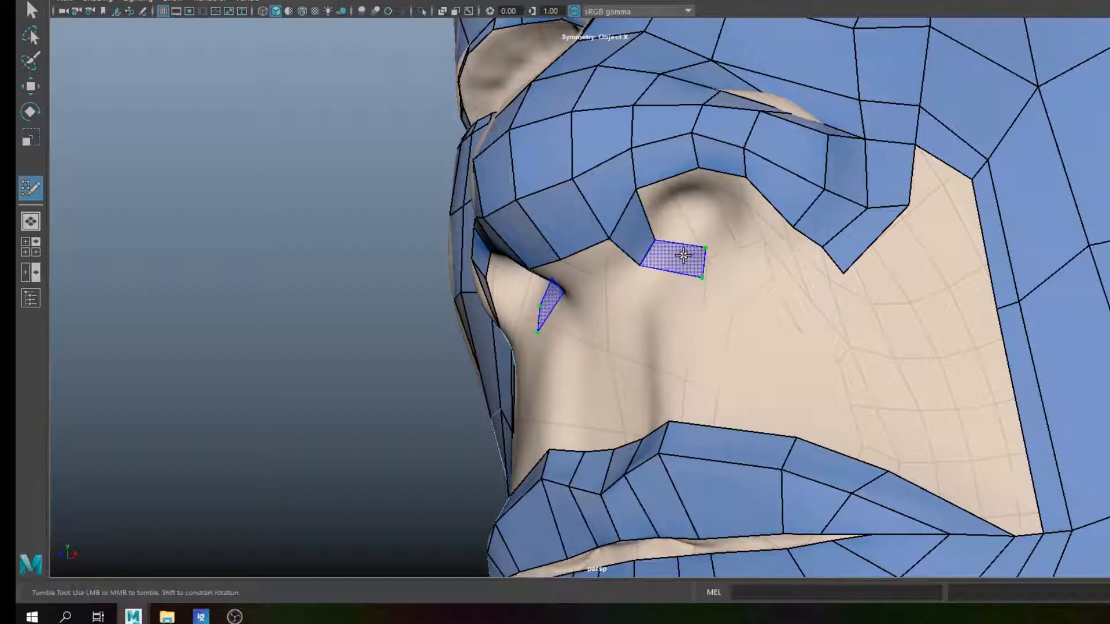
{"action": "left_click", "coordinate": [684, 255], "text": "shift"}
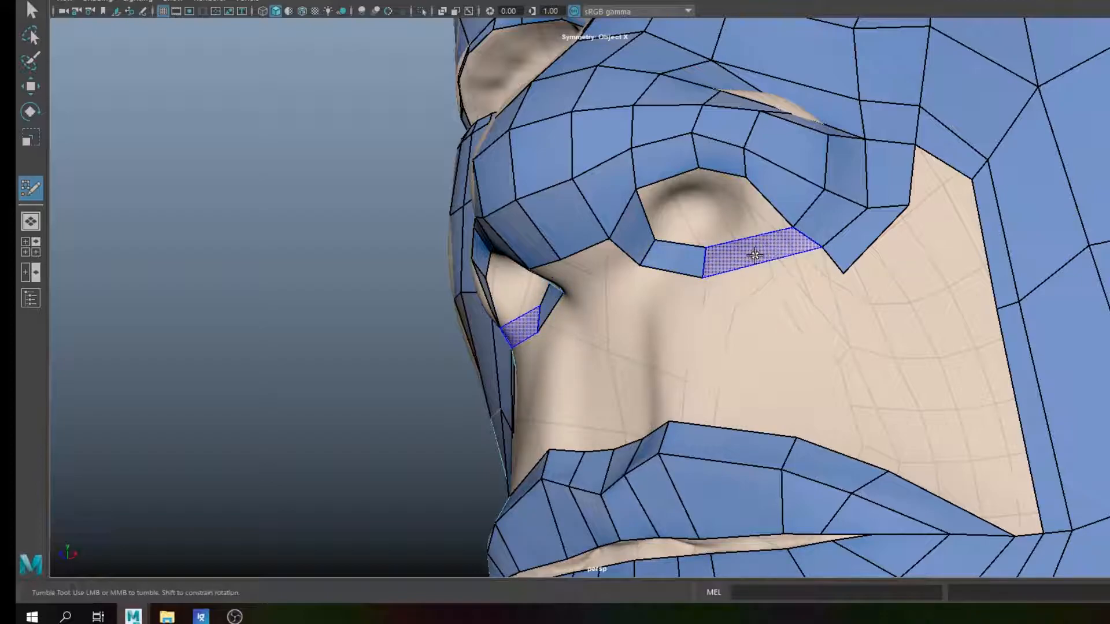
{"action": "left_click", "coordinate": [754, 255], "text": "shift"}
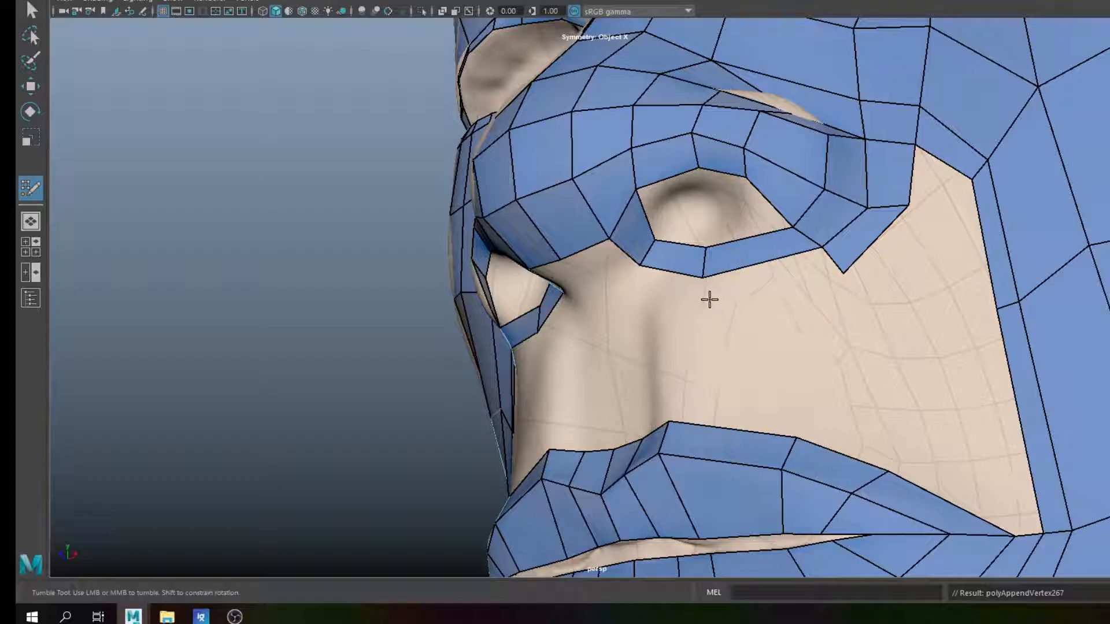
Step: Add a second row of quads beneath each nostril's lower rim, running inward from the wing base toward the columella
{"action": "left_click", "coordinate": [747, 289], "text": "shift"}
{"action": "left_click_drag", "start_coordinate": [675, 307], "coordinate": [719, 308], "text": "alt"}
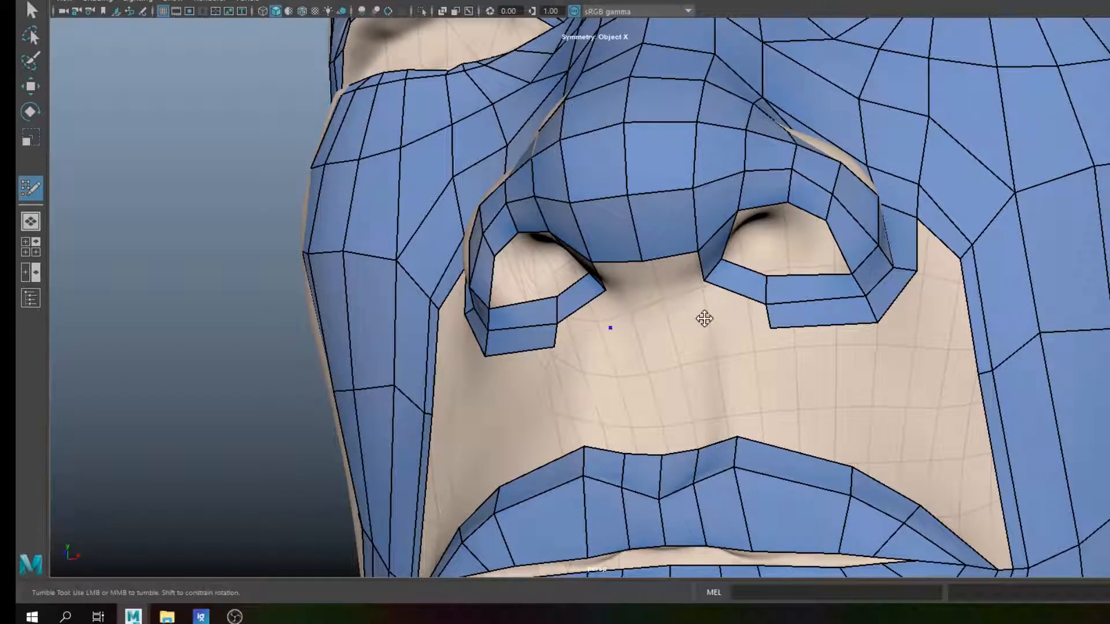
{"action": "left_click", "coordinate": [704, 319]}
{"action": "left_click", "coordinate": [729, 311], "text": "shift"}
Step: Bridge both nostril rims across the base of the columella with two symmetrical rows of quads
{"action": "left_click_drag", "start_coordinate": [677, 324], "coordinate": [680, 300], "text": "alt"}
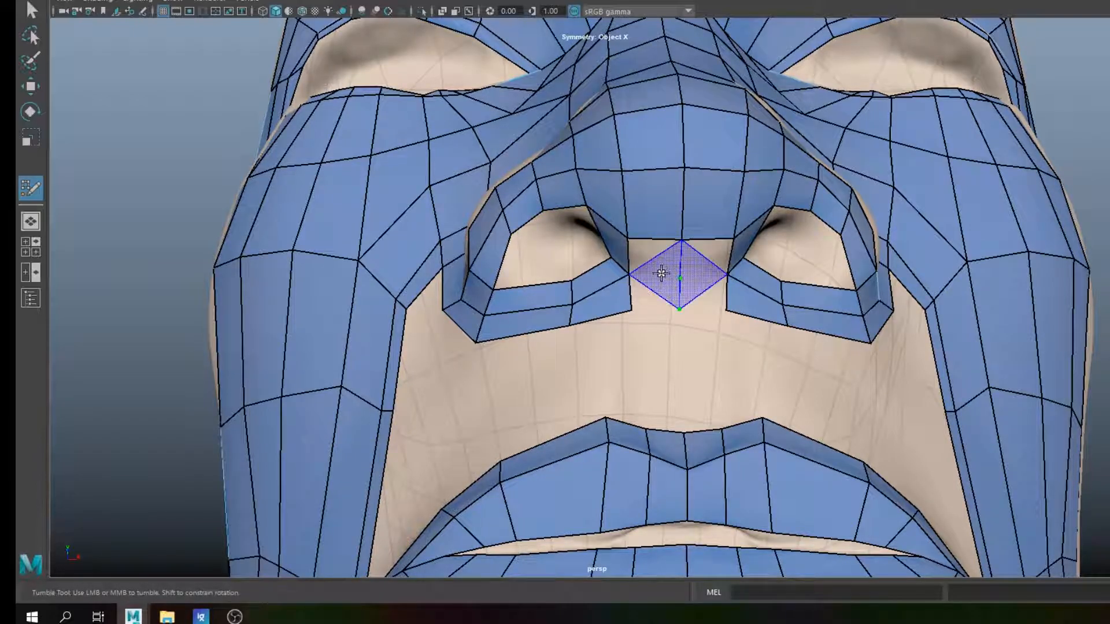
{"action": "left_click", "coordinate": [656, 264], "text": "shift"}
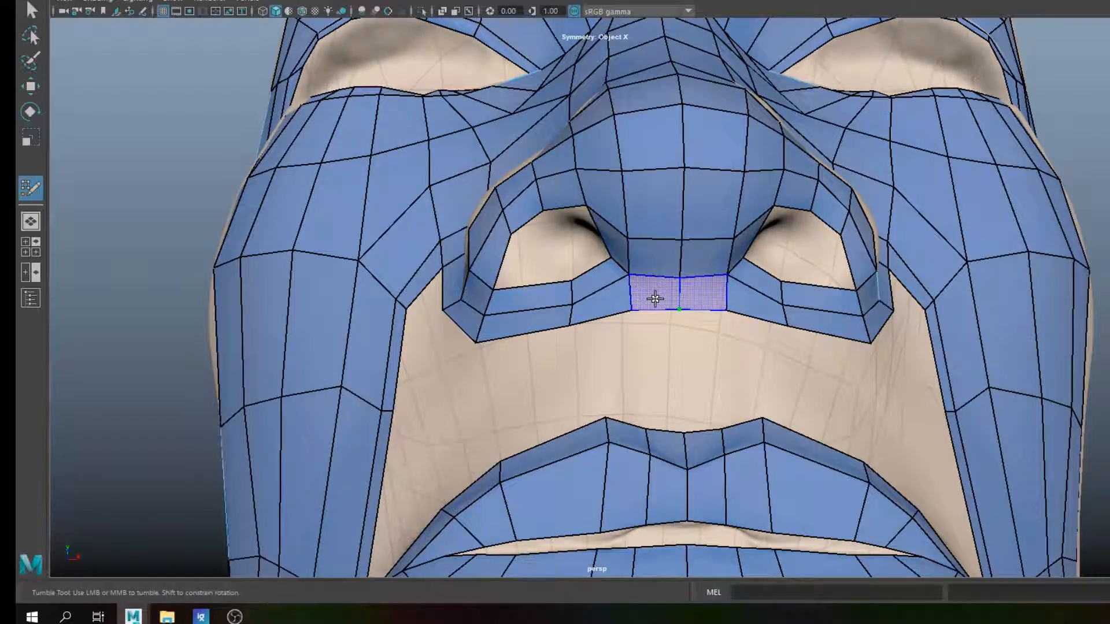
{"action": "left_click", "coordinate": [656, 298], "text": "shift"}
Step: Connect the columella base to the upper lip with quads across the philtrum and split them with a horizontal edge loop
{"action": "left_click_drag", "start_coordinate": [700, 370], "coordinate": [684, 396], "text": "alt"}
{"action": "middle_click_drag", "start_coordinate": [684, 433], "coordinate": [675, 384], "text": "alt"}
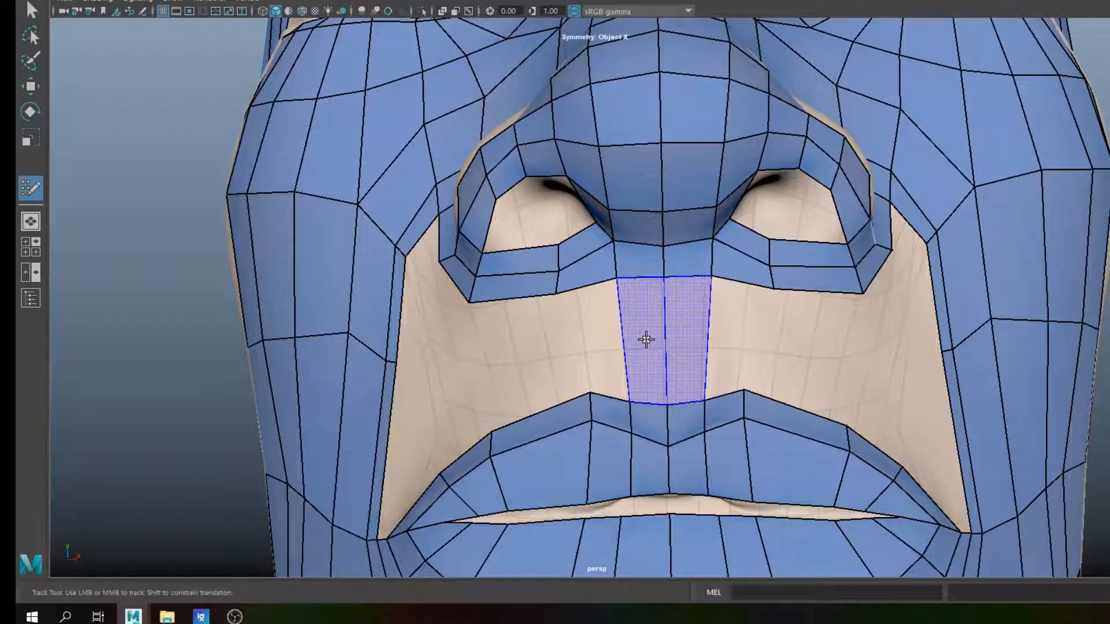
{"action": "left_click", "coordinate": [647, 343], "text": "shift"}
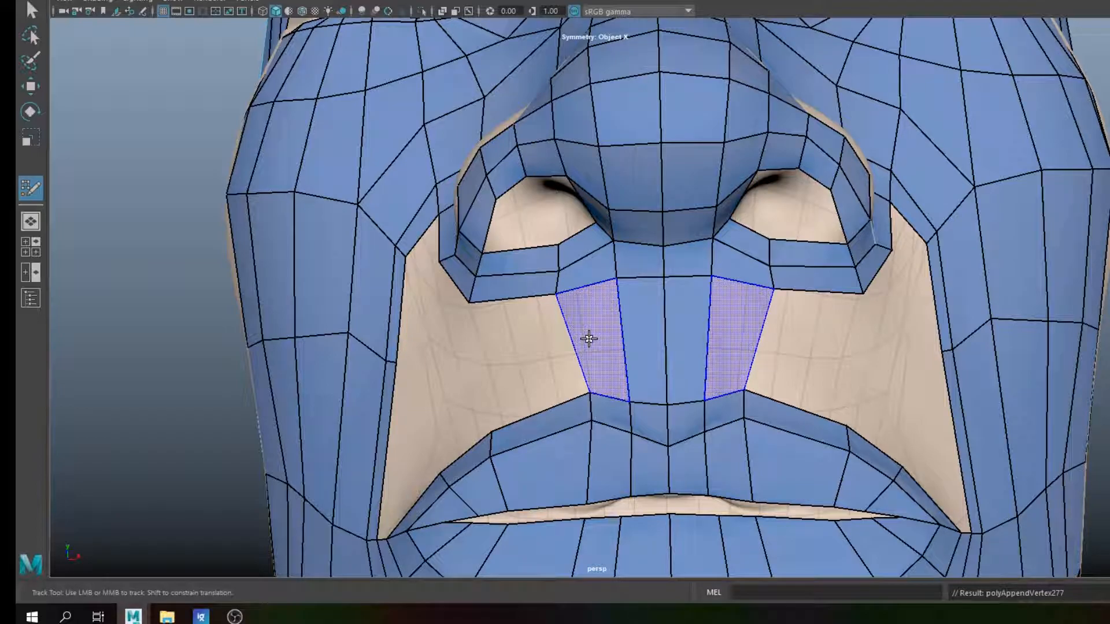
Step: Extend the row beneath each nostril outward and up around the wing to the cheek border, shifting its outer corner vertex outward
{"action": "left_click_drag", "start_coordinate": [649, 387], "coordinate": [779, 355], "text": "alt"}
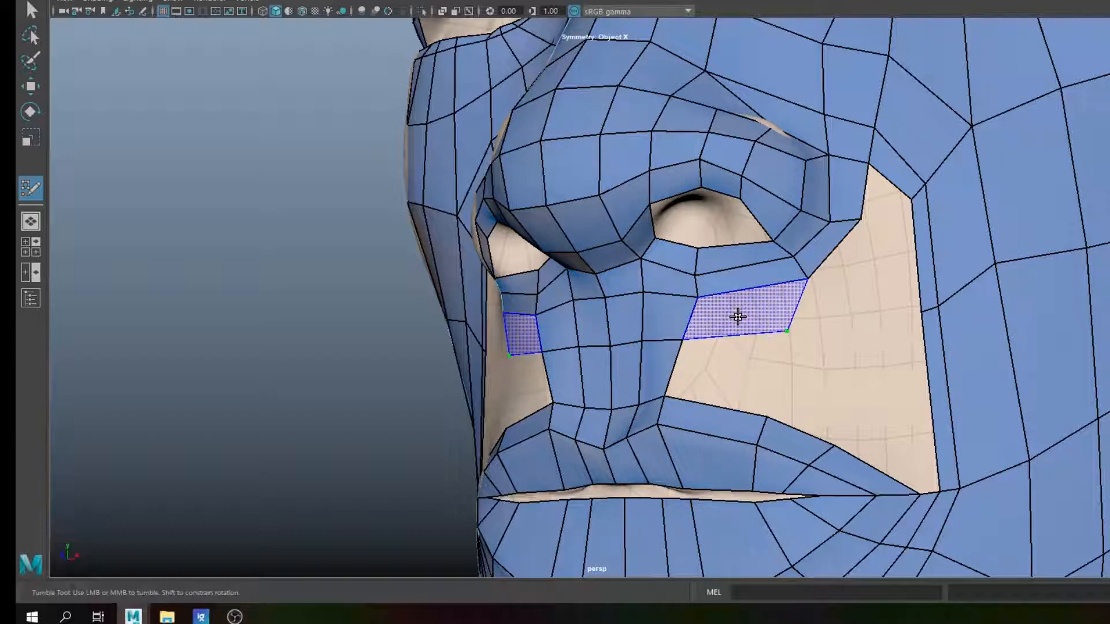
{"action": "left_click", "coordinate": [737, 317], "text": "shift"}
{"action": "left_click_drag", "start_coordinate": [786, 331], "coordinate": [825, 318]}
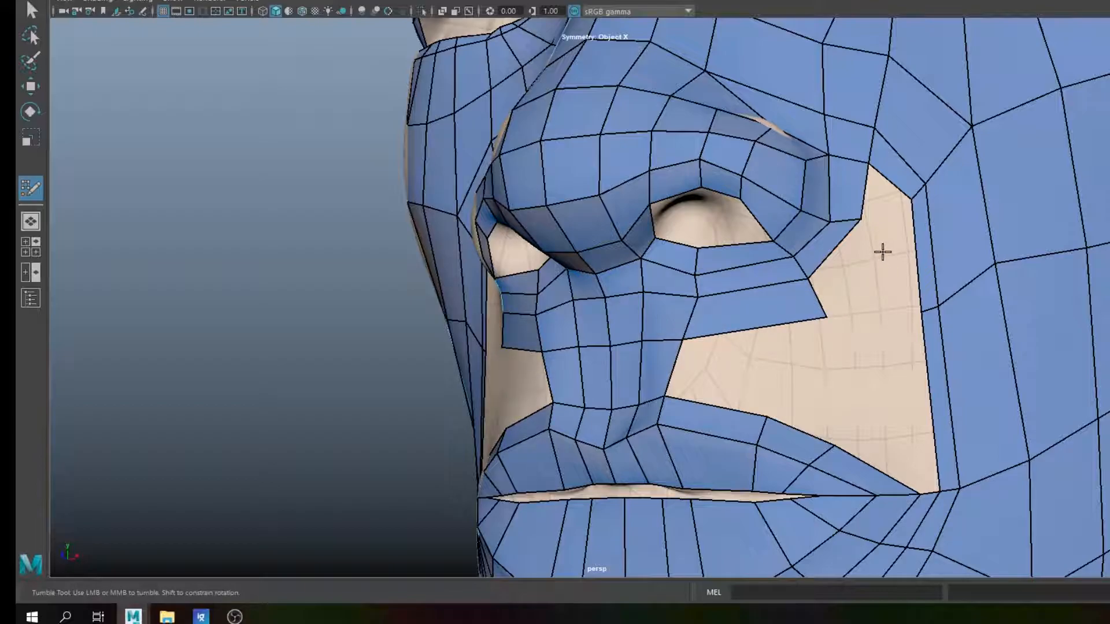
{"action": "left_click", "coordinate": [889, 233]}
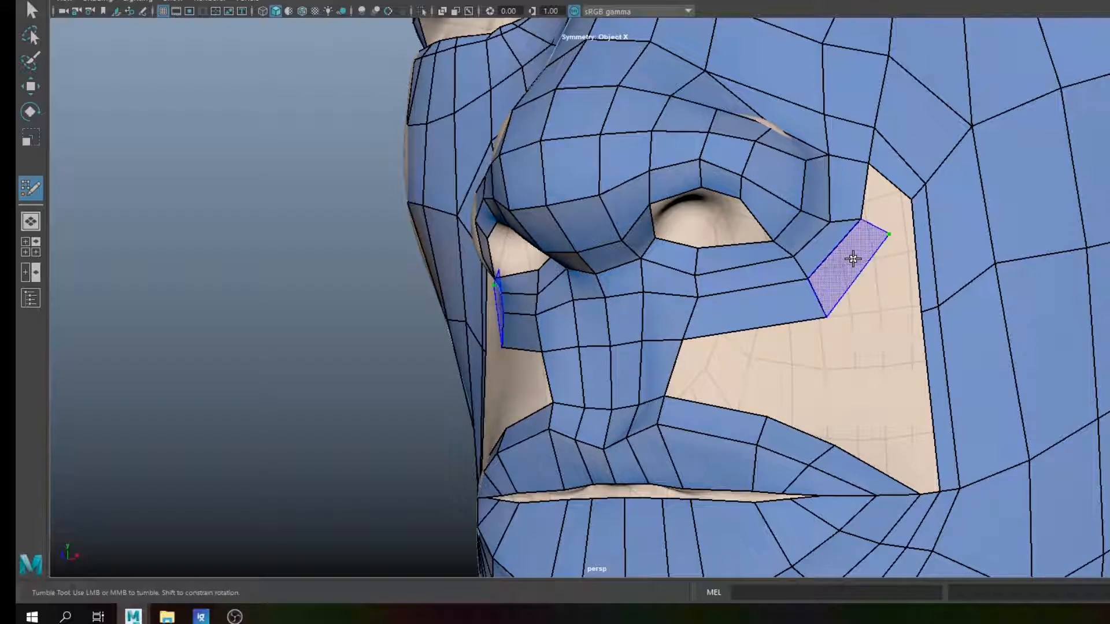
{"action": "left_click", "coordinate": [852, 260], "text": "shift"}
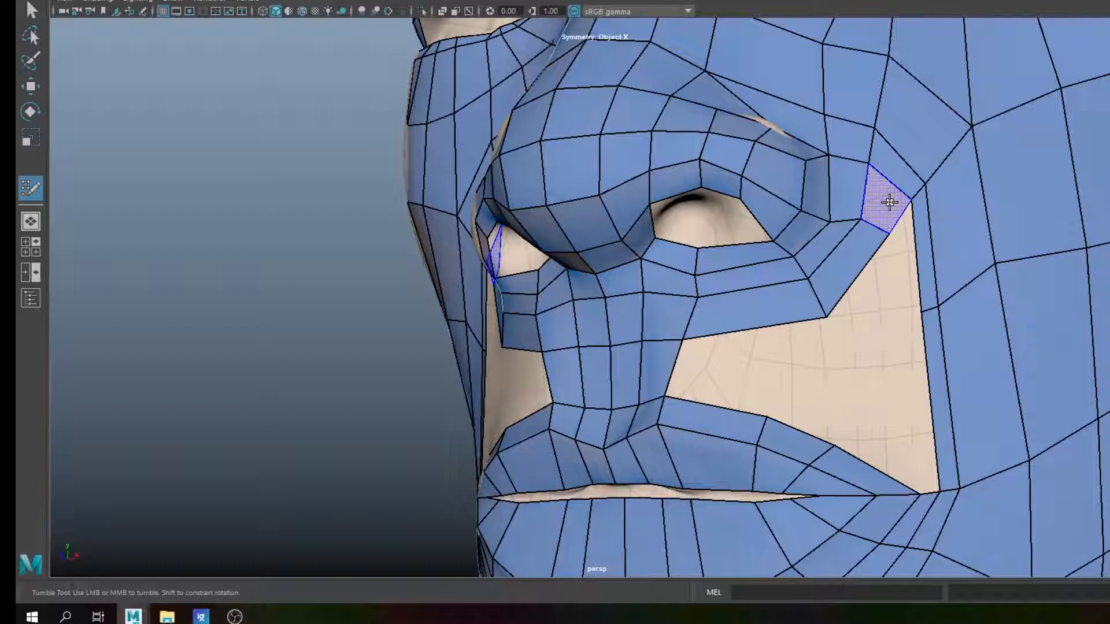
{"action": "left_click", "coordinate": [890, 202], "text": "shift"}
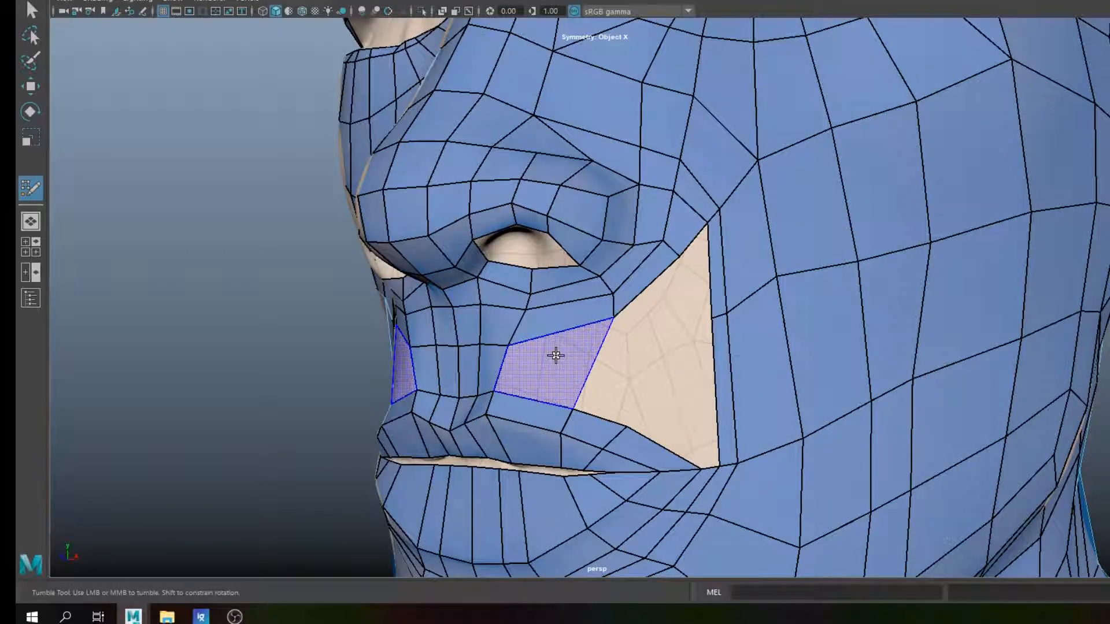
Step: Fill the remaining gap between each nostril base, the upper lip and the cheek with quads, refining the vertices beside the wing
{"action": "left_click", "coordinate": [556, 356], "text": "shift"}
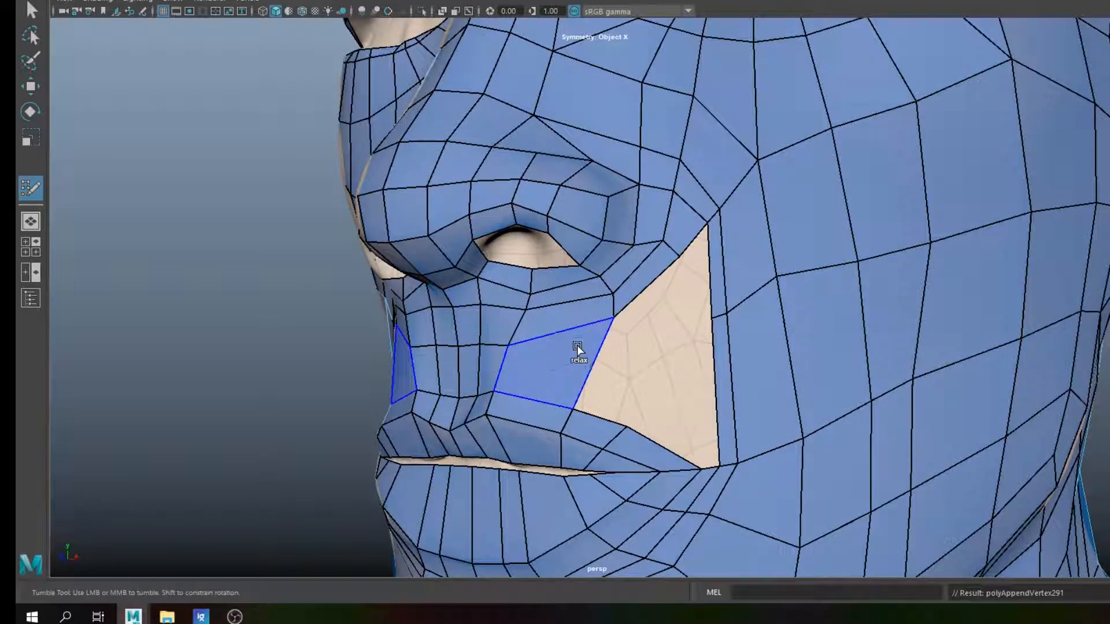
{"action": "left_click_drag", "start_coordinate": [686, 266], "coordinate": [619, 265], "text": "alt"}
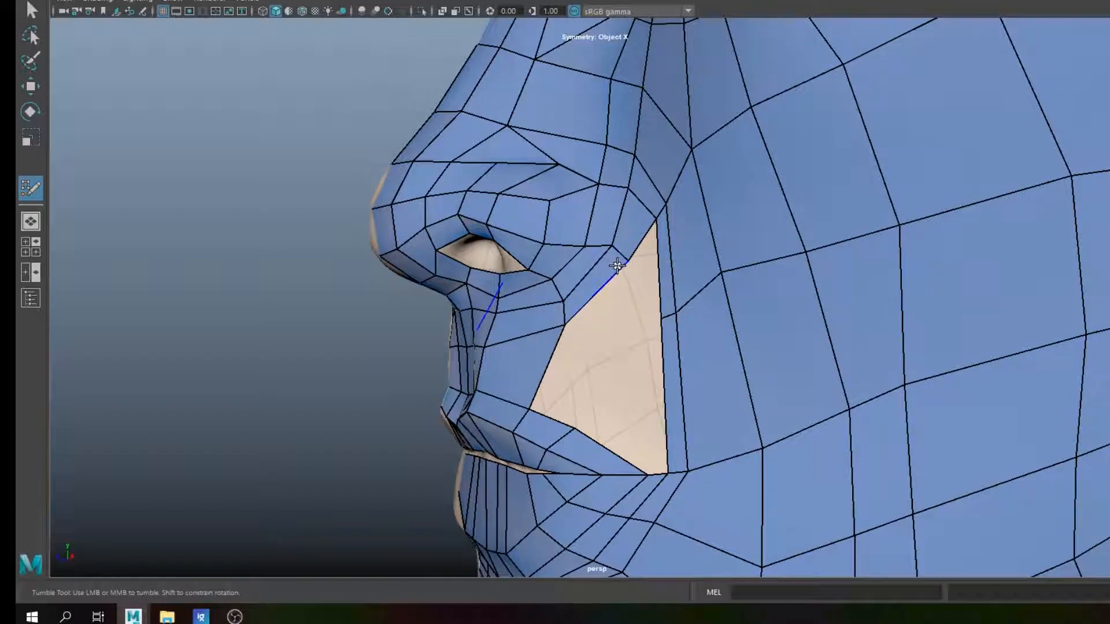
{"action": "key", "text": "ctrl+z"}
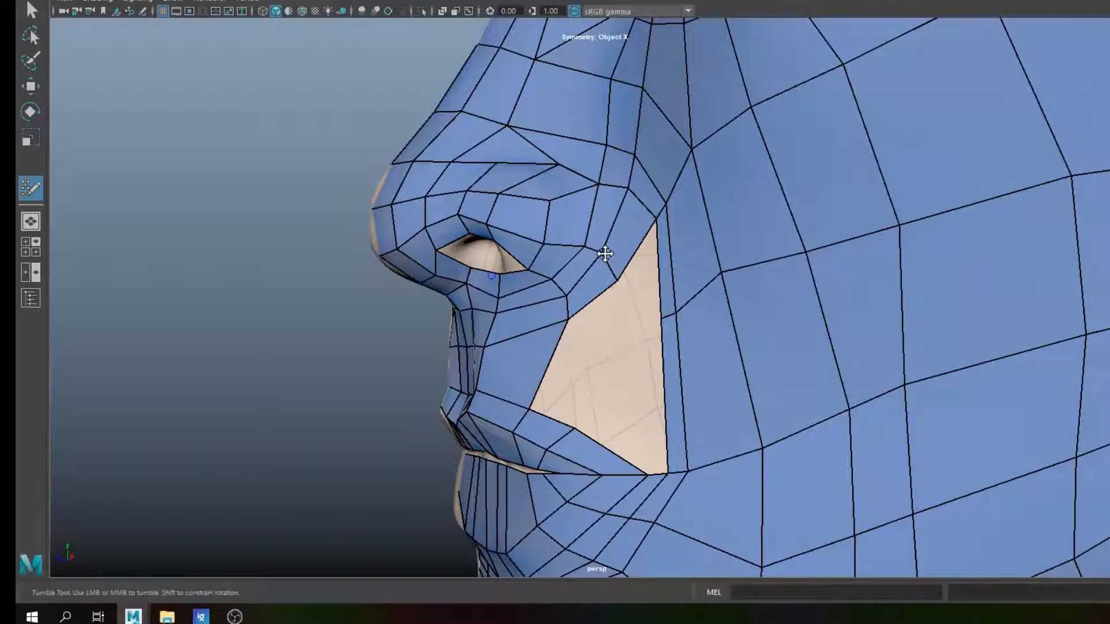
{"action": "left_click", "coordinate": [567, 368], "text": "shift"}
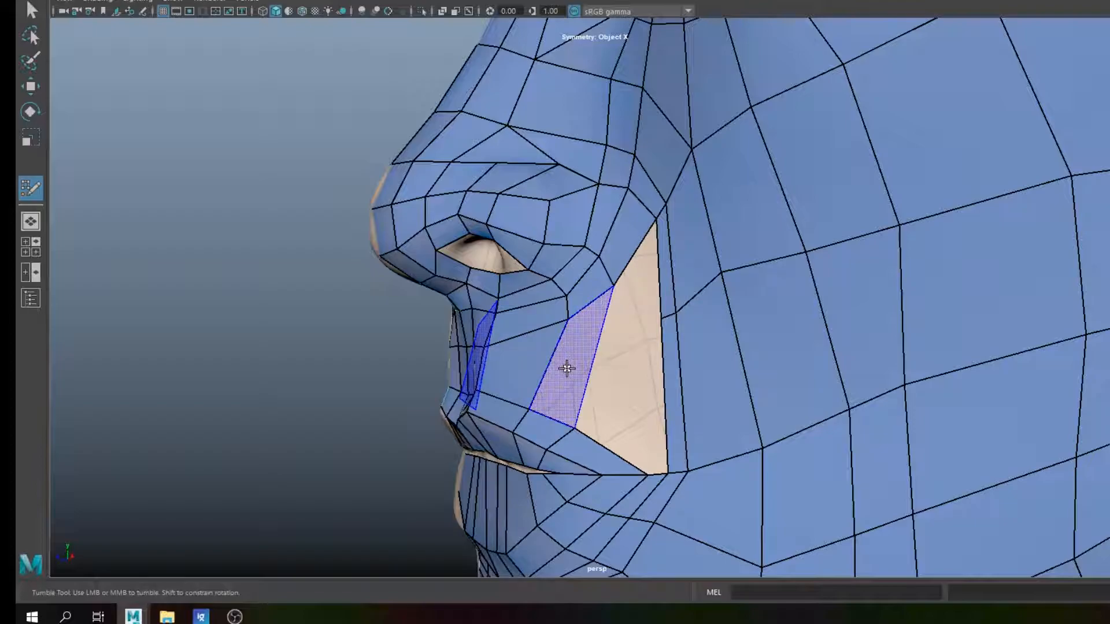
{"action": "left_click_drag", "start_coordinate": [612, 359], "coordinate": [661, 339], "text": "alt"}
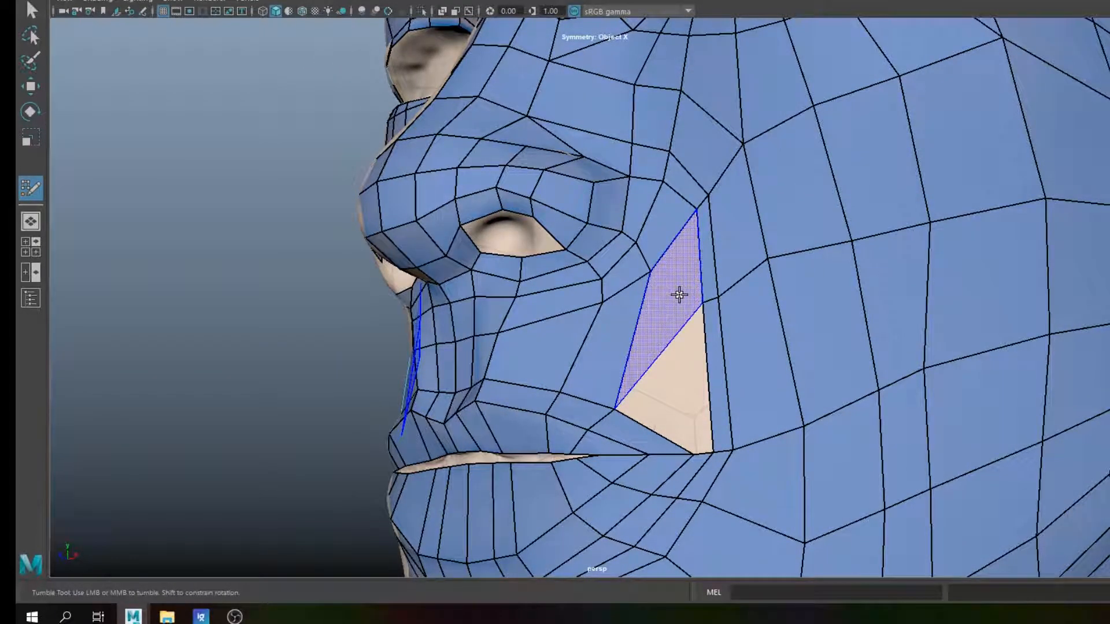
{"action": "left_click", "coordinate": [680, 298], "text": "shift"}
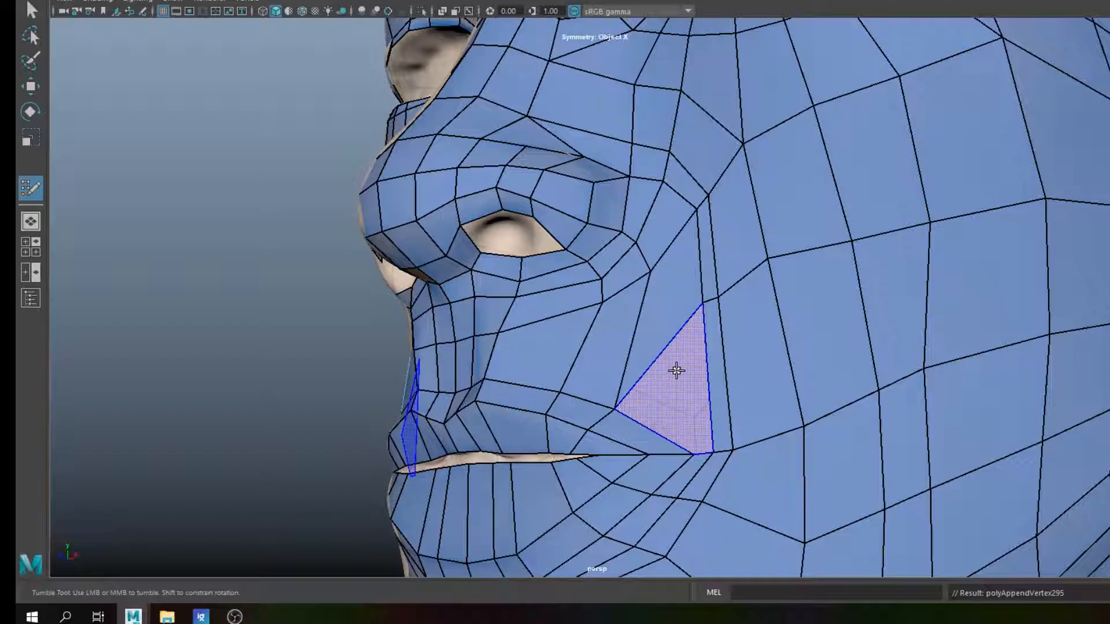
{"action": "left_click", "coordinate": [678, 375], "text": "shift"}
Step: Reposition and relax the vertices along the nasolabial fold and cheek above each mouth corner to even out the edge flow
{"action": "mouse_move", "coordinate": [694, 365]}
{"action": "left_mouse_down", "text": "alt"}
{"action": "mouse_move", "coordinate": [725, 385]}
{"action": "mouse_move", "coordinate": [709, 399]}
{"action": "mouse_move", "coordinate": [641, 389]}
{"action": "mouse_move", "coordinate": [684, 332]}
{"action": "mouse_move", "coordinate": [642, 328]}
{"action": "mouse_move", "coordinate": [796, 287]}
{"action": "mouse_move", "coordinate": [783, 329]}
{"action": "left_mouse_up", "text": "alt"}
{"action": "left_click_drag", "start_coordinate": [682, 453], "coordinate": [701, 421], "text": "alt"}
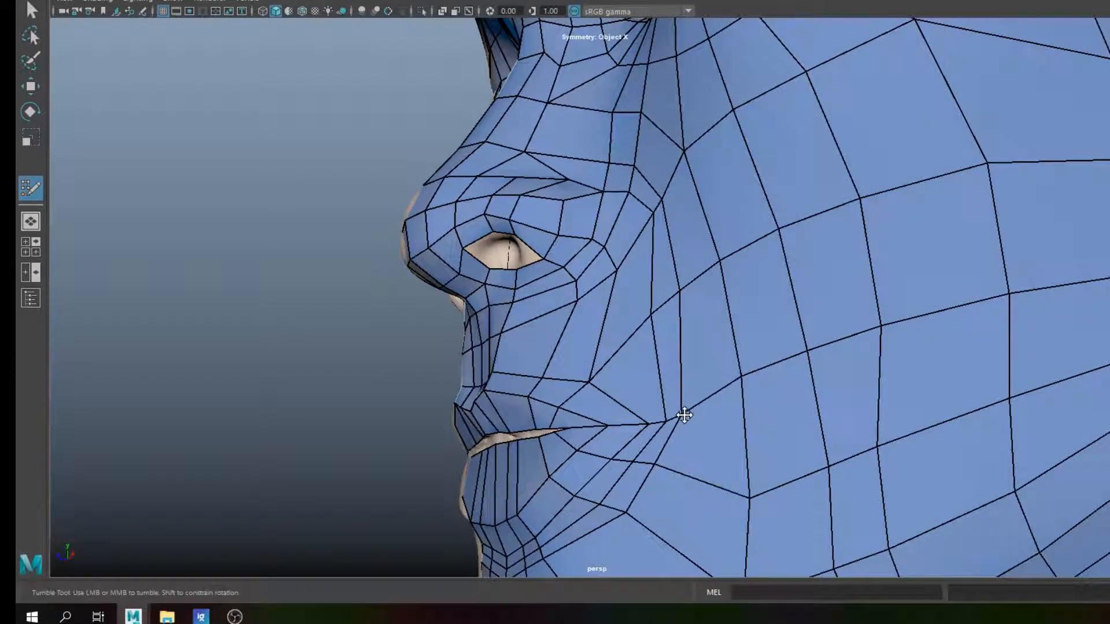
{"action": "scroll", "coordinate": [726, 342], "scroll_direction": "down", "scroll_amount": 3}
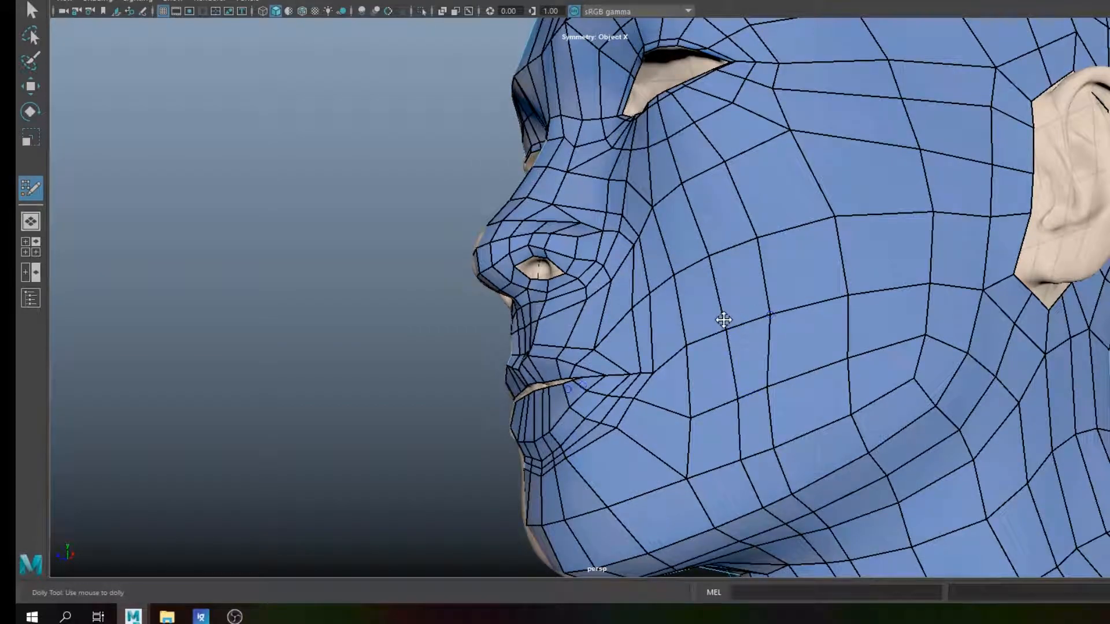
{"action": "left_click_drag", "start_coordinate": [723, 320], "coordinate": [752, 335], "text": "alt"}
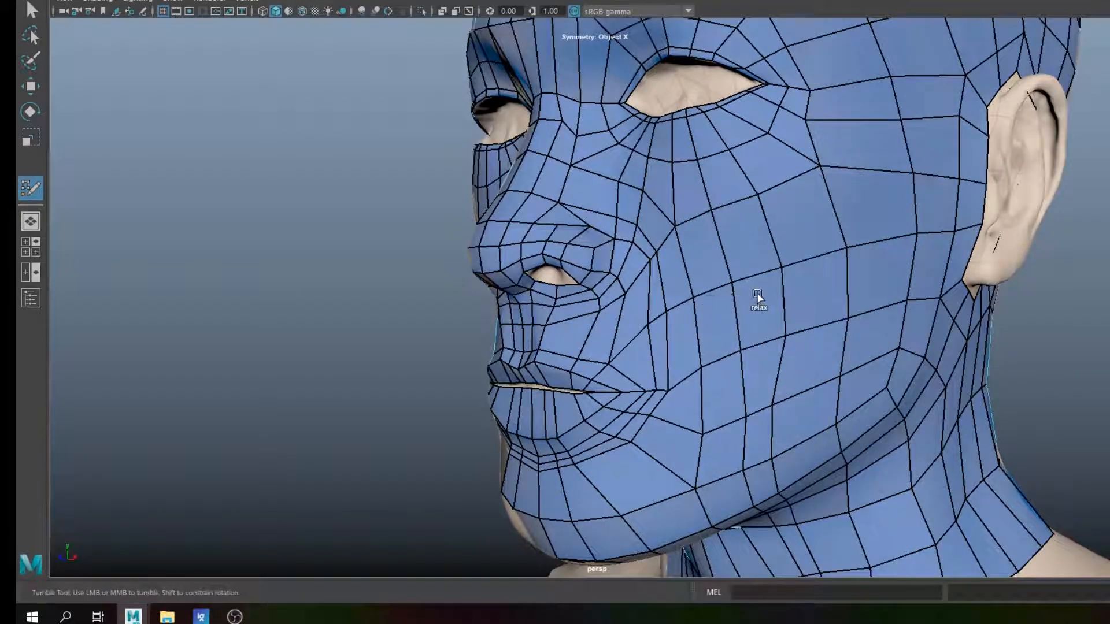
{"action": "left_click_drag", "start_coordinate": [721, 307], "coordinate": [719, 339], "text": "alt"}
{"action": "scroll", "coordinate": [691, 326], "scroll_direction": "up", "scroll_amount": 3}
{"action": "mouse_move", "coordinate": [692, 247]}
{"action": "left_mouse_down"}
{"action": "mouse_move", "coordinate": [704, 246]}
{"action": "mouse_move", "coordinate": [664, 206]}
{"action": "mouse_move", "coordinate": [650, 162]}
{"action": "mouse_move", "coordinate": [707, 217]}
{"action": "mouse_move", "coordinate": [694, 223]}
{"action": "left_mouse_up"}
{"action": "left_click_drag", "start_coordinate": [651, 189], "coordinate": [661, 188], "text": "shift"}
{"action": "mouse_move", "coordinate": [785, 356]}
{"action": "left_mouse_down", "text": "alt"}
{"action": "mouse_move", "coordinate": [746, 349]}
{"action": "mouse_move", "coordinate": [733, 386]}
{"action": "left_mouse_up", "text": "alt"}
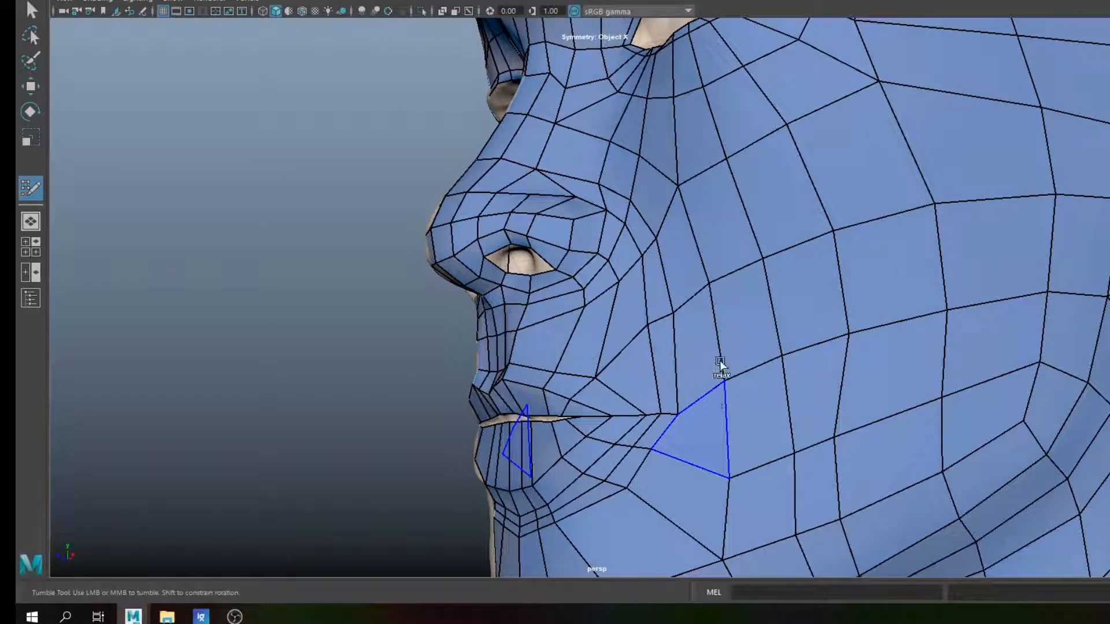
{"action": "left_click_drag", "start_coordinate": [637, 322], "coordinate": [657, 324]}
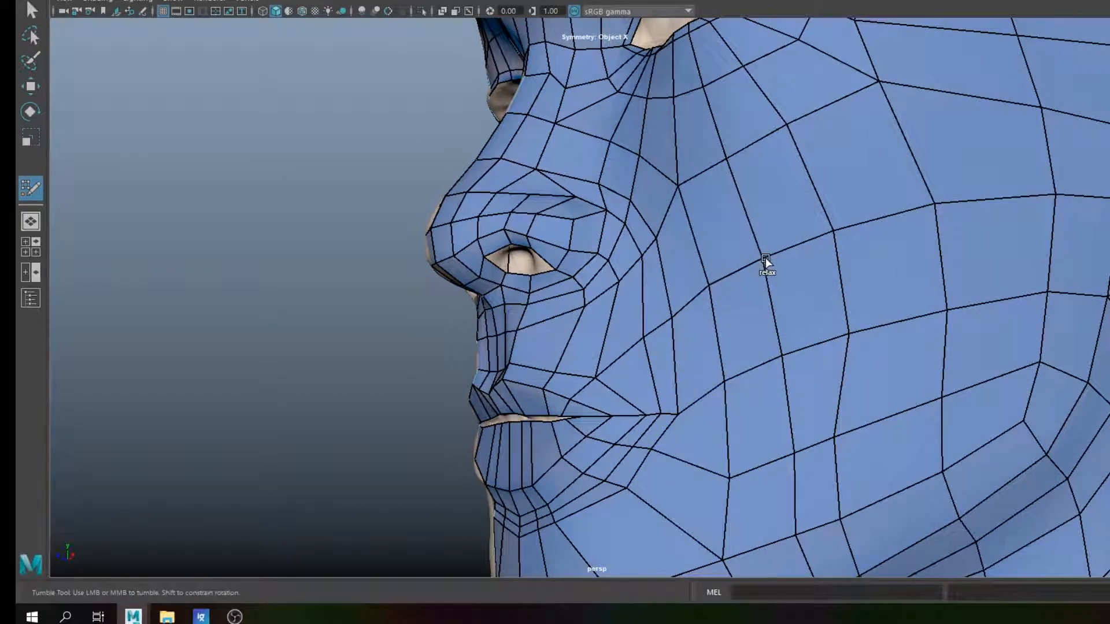
{"action": "left_click_drag", "start_coordinate": [753, 274], "coordinate": [782, 303], "text": "shift"}
Step: Relax the cheek topology between the eye, mouth and ear into more evenly spaced quads
{"action": "scroll", "coordinate": [803, 357], "scroll_direction": "down", "scroll_amount": 4}
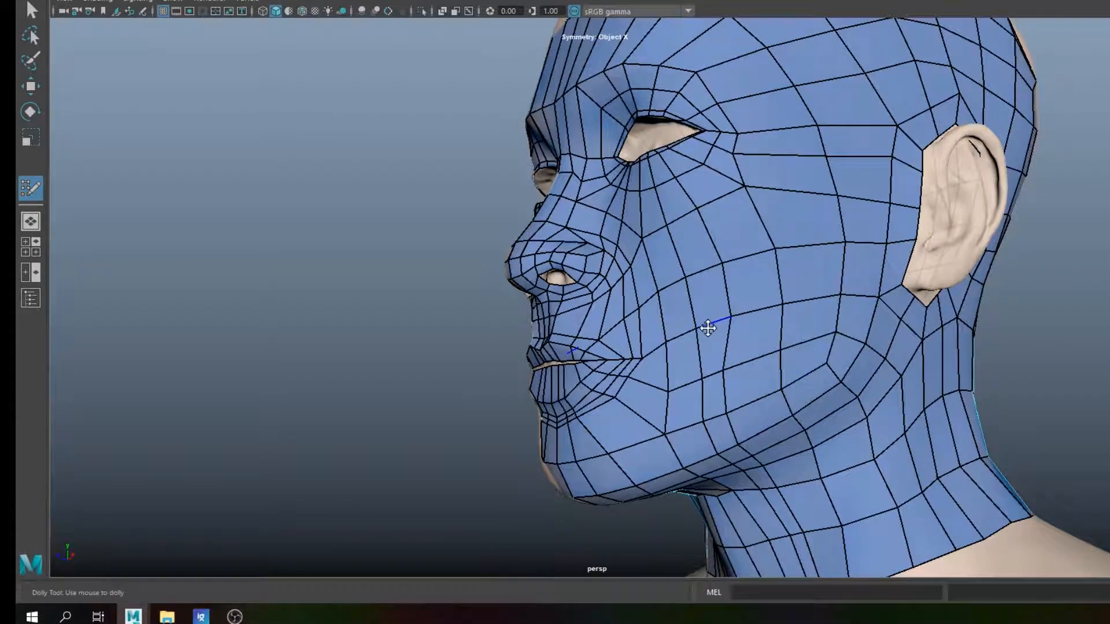
{"action": "left_click_drag", "start_coordinate": [709, 327], "coordinate": [733, 311], "text": "alt"}
{"action": "left_click_drag", "start_coordinate": [734, 262], "coordinate": [755, 346]}
{"action": "mouse_move", "coordinate": [726, 262]}
{"action": "left_mouse_down", "text": "shift"}
{"action": "mouse_move", "coordinate": [738, 307]}
{"action": "mouse_move", "coordinate": [745, 241]}
{"action": "mouse_move", "coordinate": [759, 252]}
{"action": "left_mouse_up", "text": "shift"}
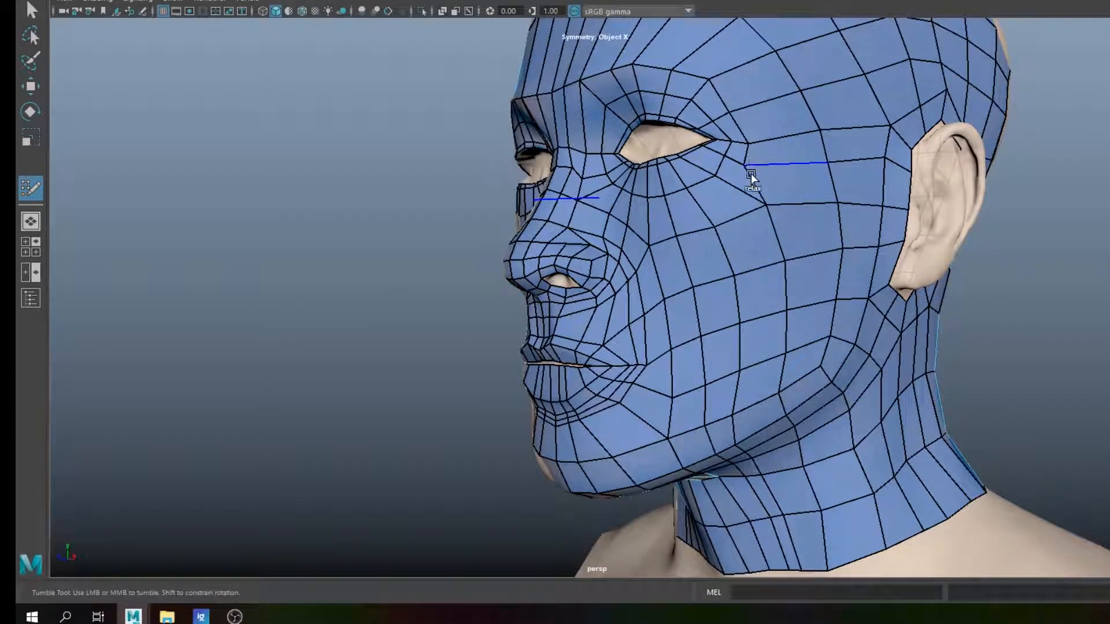
{"action": "middle_click_drag", "start_coordinate": [773, 166], "coordinate": [793, 244], "text": "alt"}
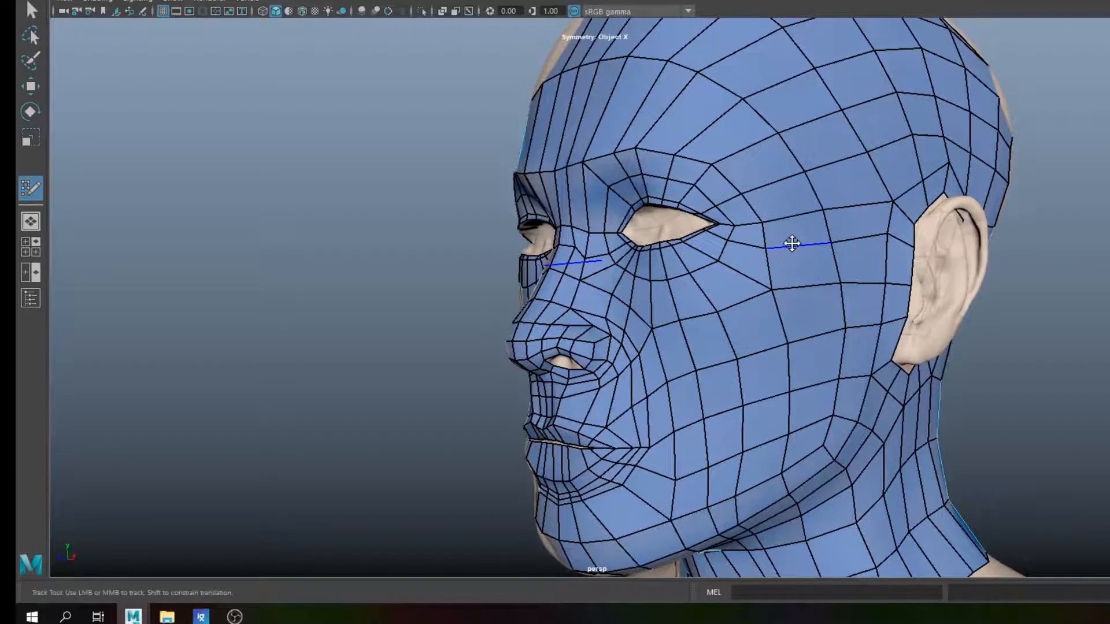
Step: Even out the cheek vertices beside each mouth corner so the quads flow smoothly toward the jaw
{"action": "left_click_drag", "start_coordinate": [793, 244], "coordinate": [758, 226], "text": "alt"}
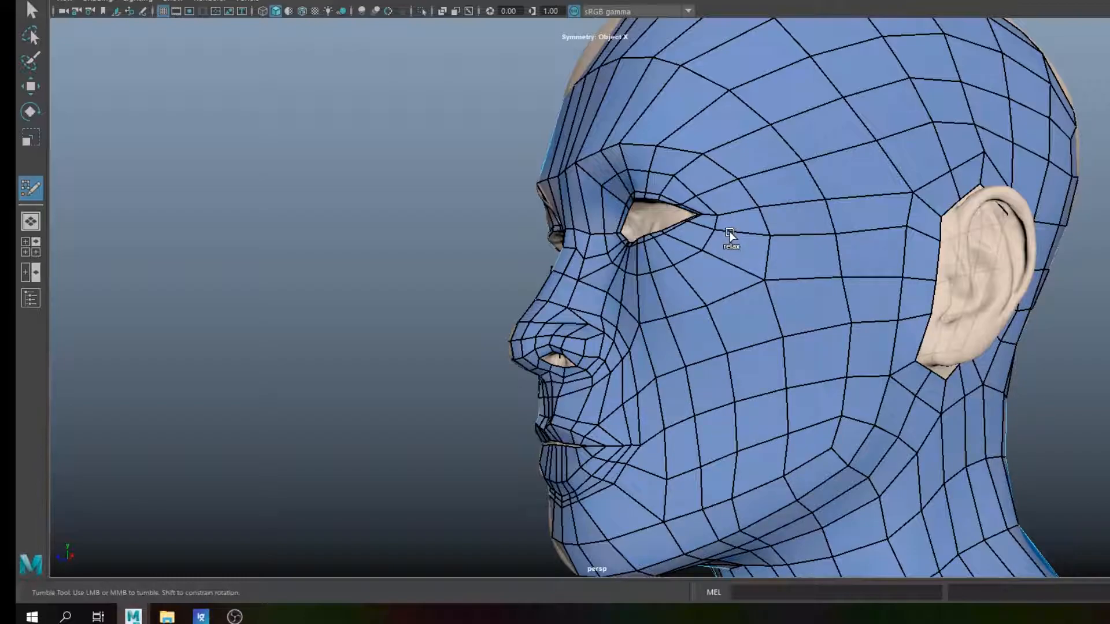
{"action": "scroll", "coordinate": [710, 218], "scroll_direction": "up", "scroll_amount": 5}
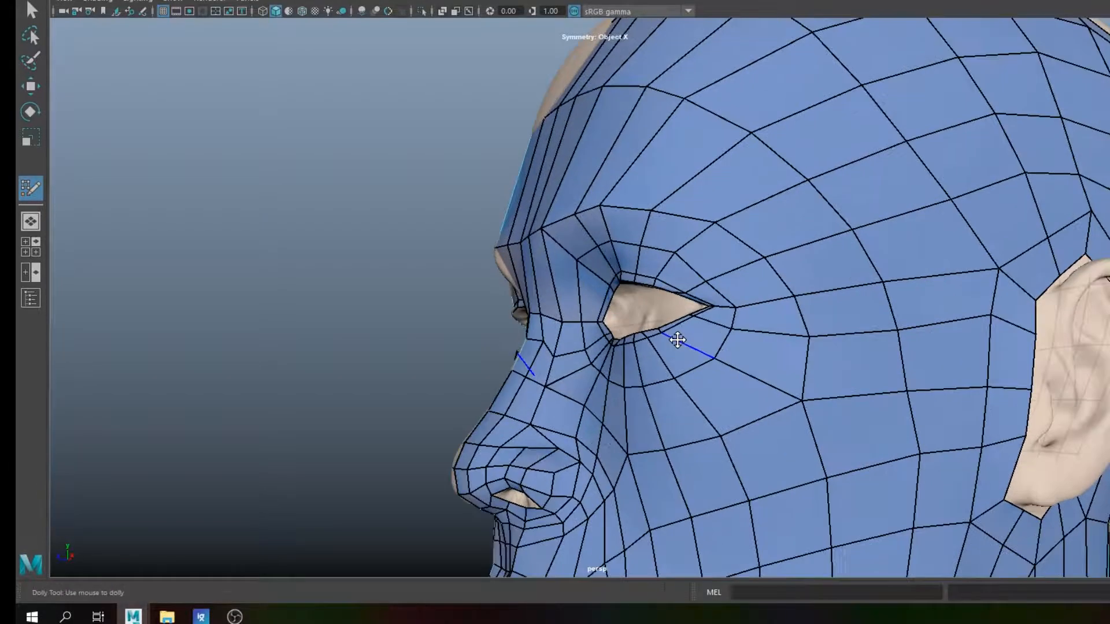
{"action": "left_click_drag", "start_coordinate": [567, 248], "coordinate": [576, 254]}
{"action": "scroll", "coordinate": [711, 287], "scroll_direction": "down", "scroll_amount": 3}
{"action": "middle_click_drag", "start_coordinate": [728, 365], "coordinate": [675, 252], "text": "alt"}
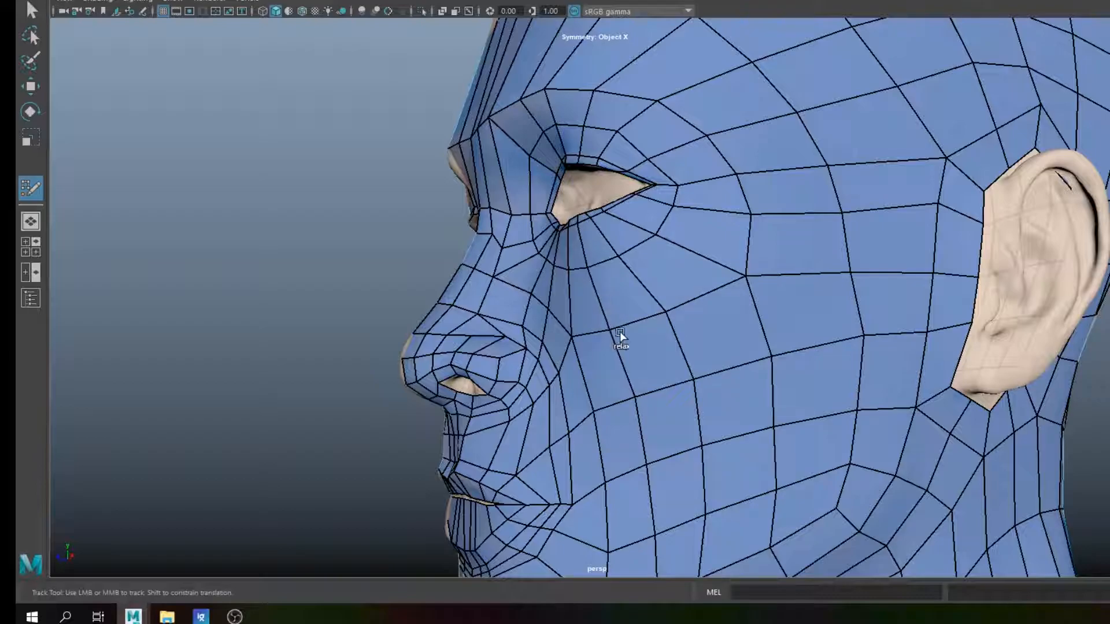
{"action": "middle_click_drag", "start_coordinate": [691, 378], "coordinate": [632, 330], "text": "alt"}
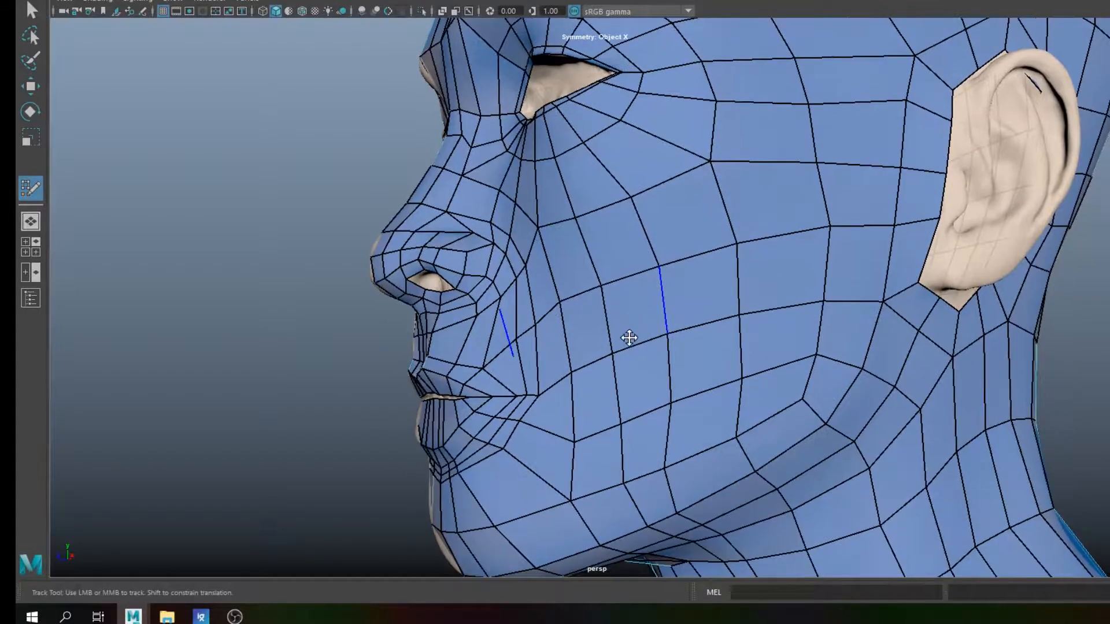
{"action": "mouse_move", "coordinate": [658, 355]}
{"action": "left_mouse_down"}
{"action": "mouse_move", "coordinate": [649, 426]}
{"action": "mouse_move", "coordinate": [650, 397]}
{"action": "mouse_move", "coordinate": [637, 431]}
{"action": "mouse_move", "coordinate": [626, 410]}
{"action": "left_mouse_up"}
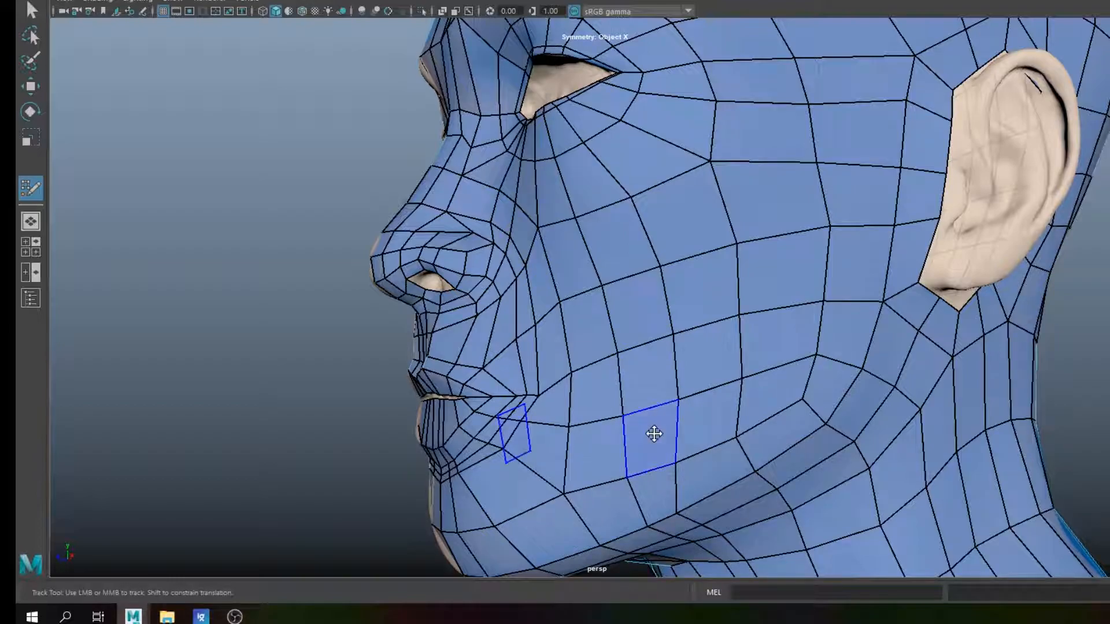
Step: Relax the cheek quads between the nose wing, the lower eyelid and the jaw
{"action": "middle_click_drag", "start_coordinate": [654, 433], "coordinate": [614, 372], "text": "alt"}
{"action": "left_click_drag", "start_coordinate": [614, 372], "coordinate": [625, 368], "text": "alt"}
{"action": "mouse_move", "coordinate": [650, 306]}
{"action": "left_mouse_down", "text": "shift"}
{"action": "mouse_move", "coordinate": [682, 261]}
{"action": "mouse_move", "coordinate": [698, 137]}
{"action": "mouse_move", "coordinate": [671, 122]}
{"action": "left_mouse_up", "text": "shift"}
{"action": "middle_click_drag", "start_coordinate": [691, 146], "coordinate": [804, 99], "text": "alt"}
{"action": "right_click_drag", "start_coordinate": [636, 254], "coordinate": [696, 280], "text": "alt"}
{"action": "mouse_move", "coordinate": [696, 280]}
{"action": "left_mouse_down", "text": "alt"}
{"action": "mouse_move", "coordinate": [707, 301]}
{"action": "mouse_move", "coordinate": [805, 287]}
{"action": "mouse_move", "coordinate": [602, 366]}
{"action": "mouse_move", "coordinate": [704, 292]}
{"action": "mouse_move", "coordinate": [646, 301]}
{"action": "left_mouse_up", "text": "alt"}
{"action": "middle_click_drag", "start_coordinate": [646, 301], "coordinate": [637, 188], "text": "alt"}
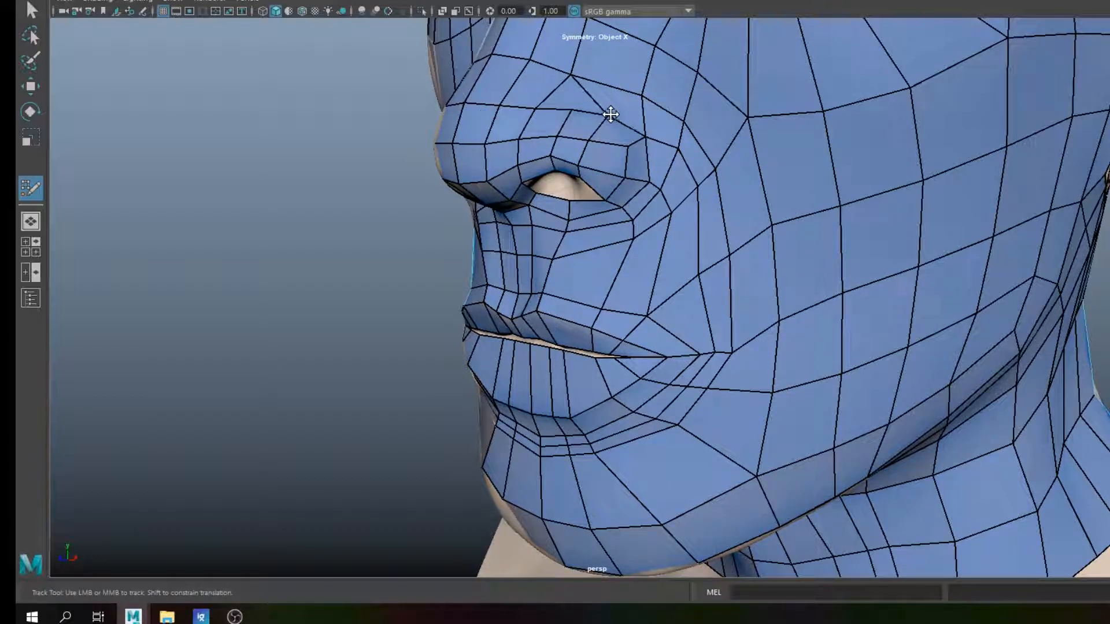
{"action": "middle_click_drag", "start_coordinate": [693, 149], "coordinate": [691, 204], "text": "alt"}
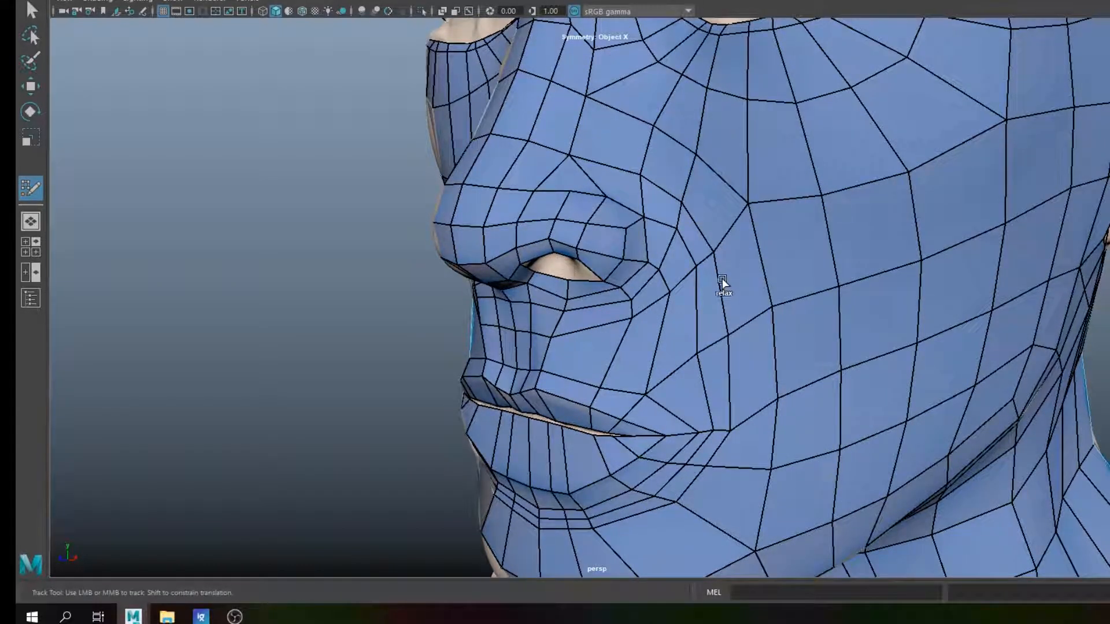
Step: Relax the loops around the mouth corners and below the lower lip, and insert an edge loop around both lips
{"action": "left_click_drag", "start_coordinate": [642, 347], "coordinate": [692, 322], "text": "alt"}
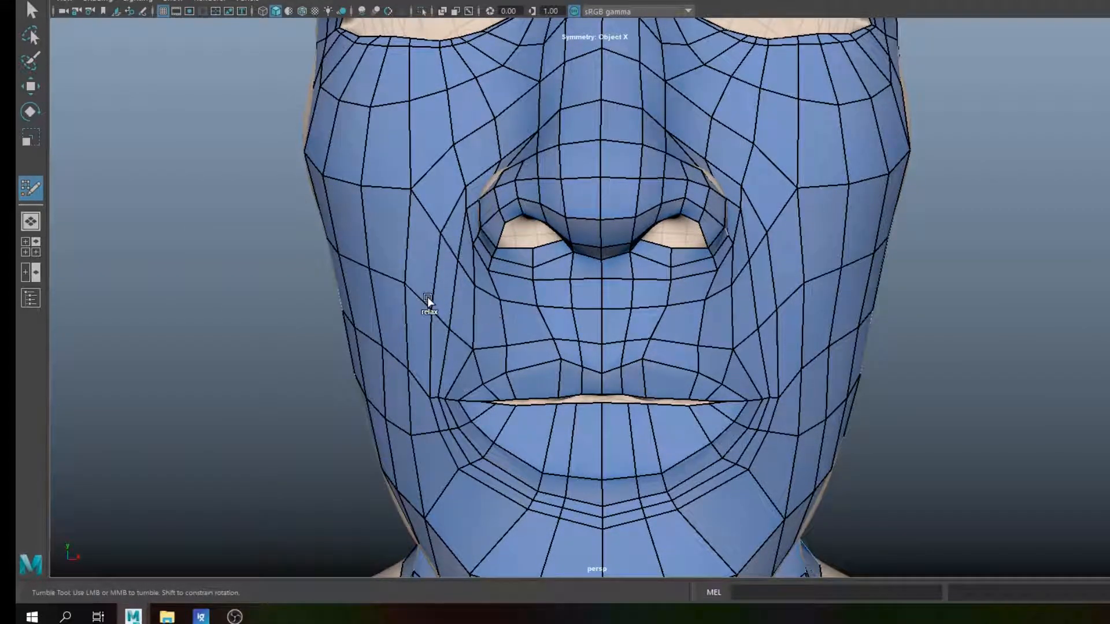
{"action": "left_click_drag", "start_coordinate": [456, 287], "coordinate": [486, 293], "text": "alt"}
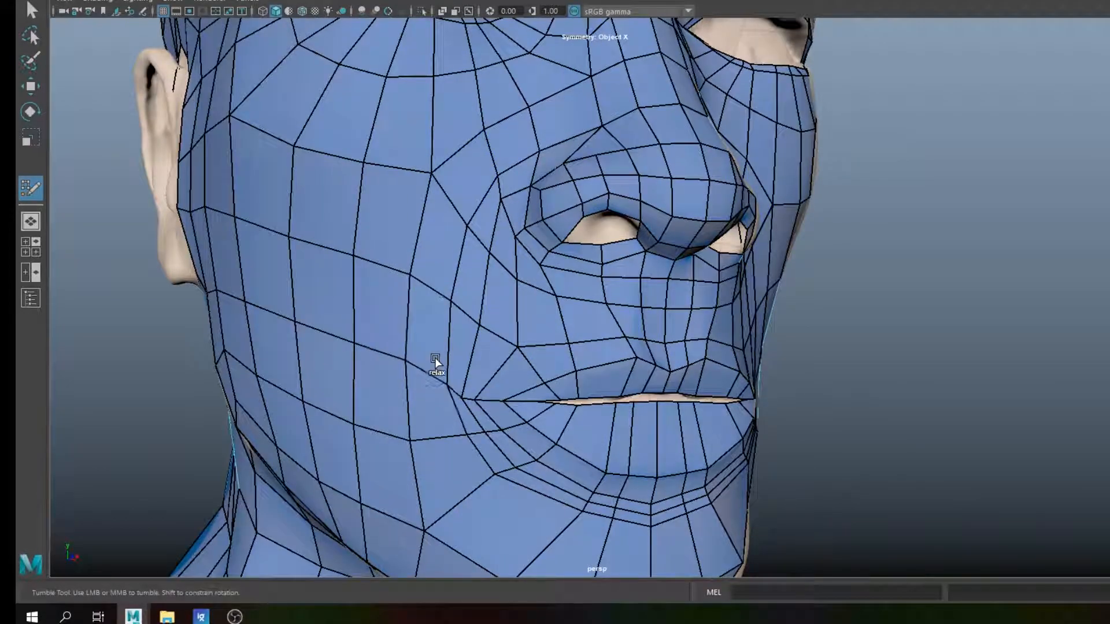
{"action": "middle_click_drag", "start_coordinate": [441, 354], "coordinate": [459, 327], "text": "alt"}
{"action": "left_click_drag", "start_coordinate": [459, 325], "coordinate": [451, 274], "text": "shift"}
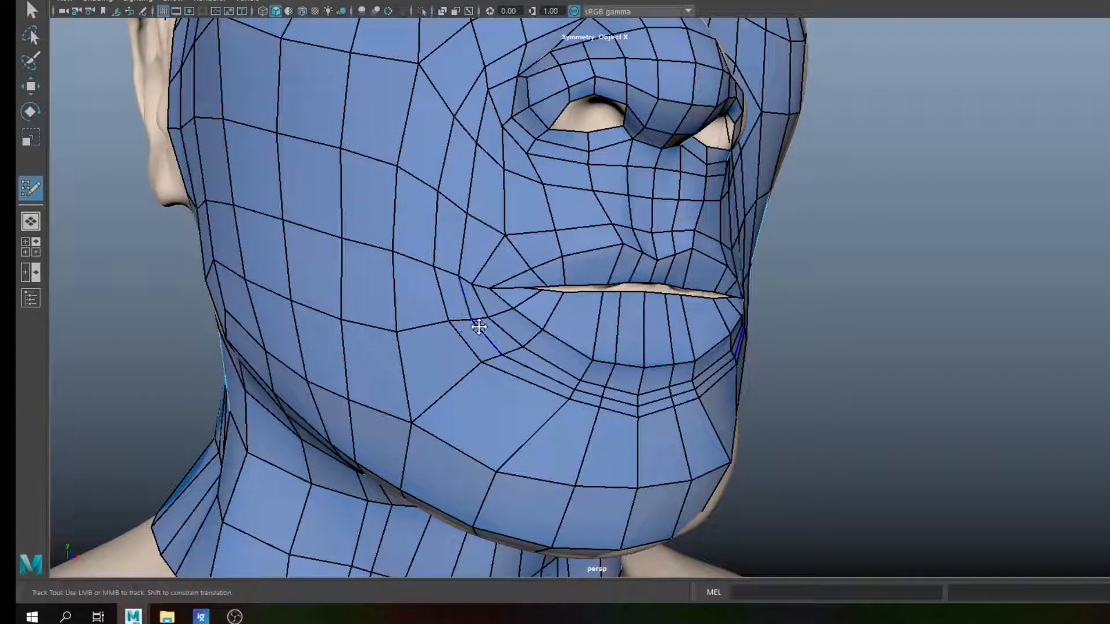
{"action": "left_click_drag", "start_coordinate": [479, 329], "coordinate": [436, 310], "text": "alt"}
{"action": "mouse_move", "coordinate": [471, 354]}
{"action": "left_mouse_down", "text": "shift"}
{"action": "mouse_move", "coordinate": [632, 381]}
{"action": "mouse_move", "coordinate": [532, 382]}
{"action": "mouse_move", "coordinate": [488, 367]}
{"action": "mouse_move", "coordinate": [605, 364]}
{"action": "mouse_move", "coordinate": [538, 361]}
{"action": "mouse_move", "coordinate": [622, 377]}
{"action": "mouse_move", "coordinate": [478, 404]}
{"action": "mouse_move", "coordinate": [594, 399]}
{"action": "mouse_move", "coordinate": [549, 396]}
{"action": "mouse_move", "coordinate": [597, 414]}
{"action": "mouse_move", "coordinate": [558, 339]}
{"action": "mouse_move", "coordinate": [535, 359]}
{"action": "mouse_move", "coordinate": [523, 339]}
{"action": "mouse_move", "coordinate": [534, 327]}
{"action": "left_mouse_up", "text": "shift"}
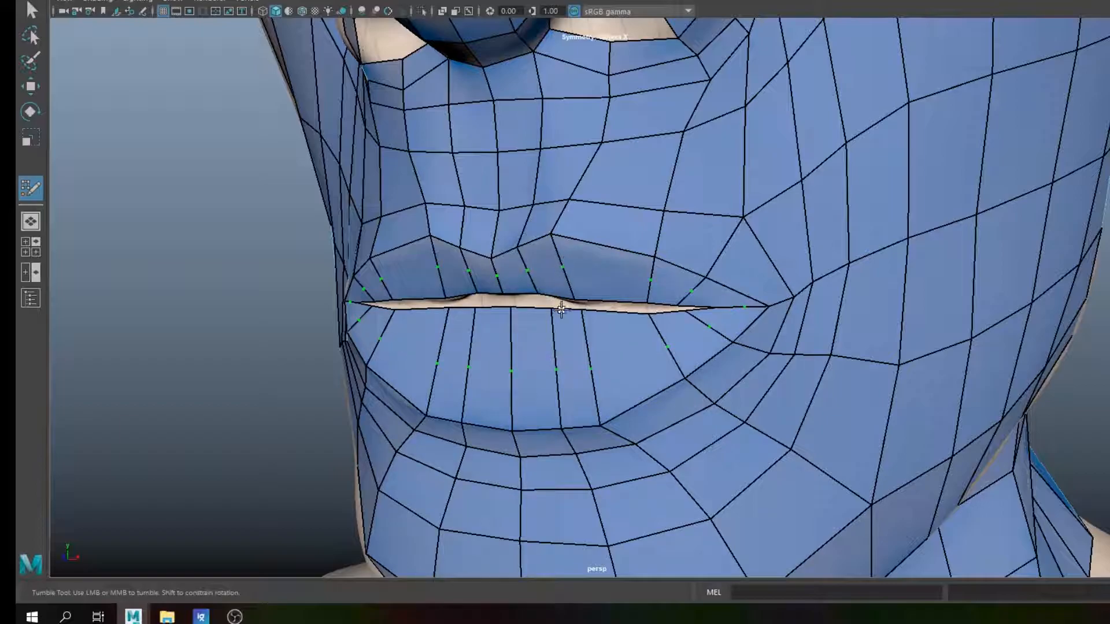
{"action": "right_click_drag", "start_coordinate": [585, 339], "coordinate": [613, 360], "text": "alt"}
{"action": "left_click_drag", "start_coordinate": [613, 360], "coordinate": [644, 417], "text": "alt"}
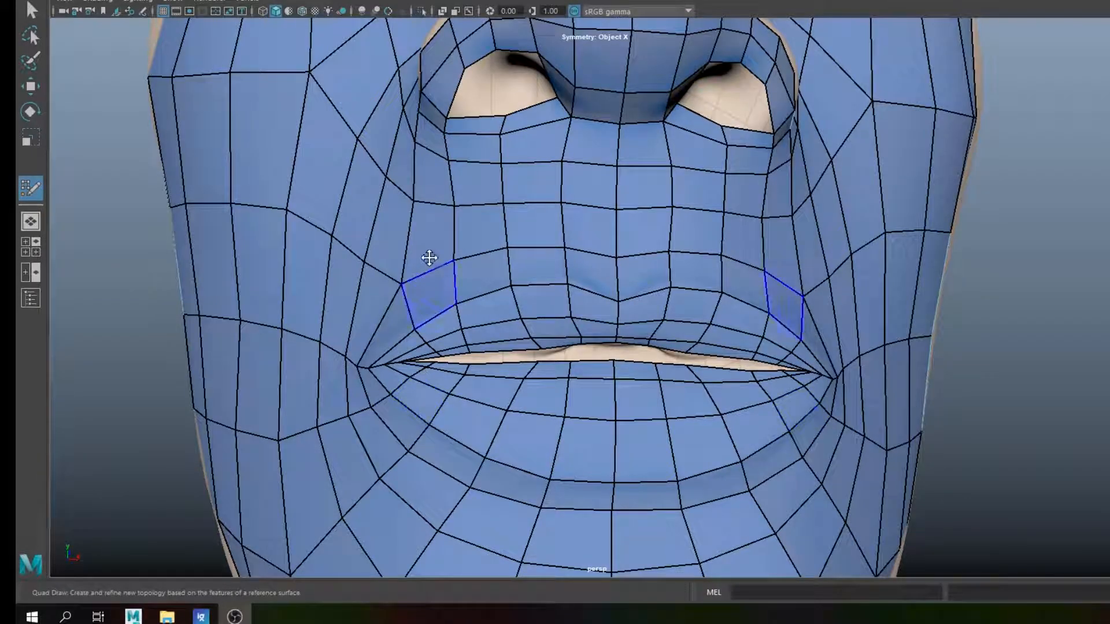
Step: Place vertices inside the nostril opening and fill quads along its lower and outer edges
{"action": "left_click_drag", "start_coordinate": [531, 166], "coordinate": [586, 355], "text": "alt"}
{"action": "scroll", "coordinate": [586, 355], "scroll_direction": "up", "scroll_amount": 3}
{"action": "middle_click_drag", "start_coordinate": [562, 233], "coordinate": [569, 317], "text": "alt"}
{"action": "scroll", "coordinate": [570, 317], "scroll_direction": "up", "scroll_amount": 3}
{"action": "left_click_drag", "start_coordinate": [559, 303], "coordinate": [559, 303], "text": "alt"}
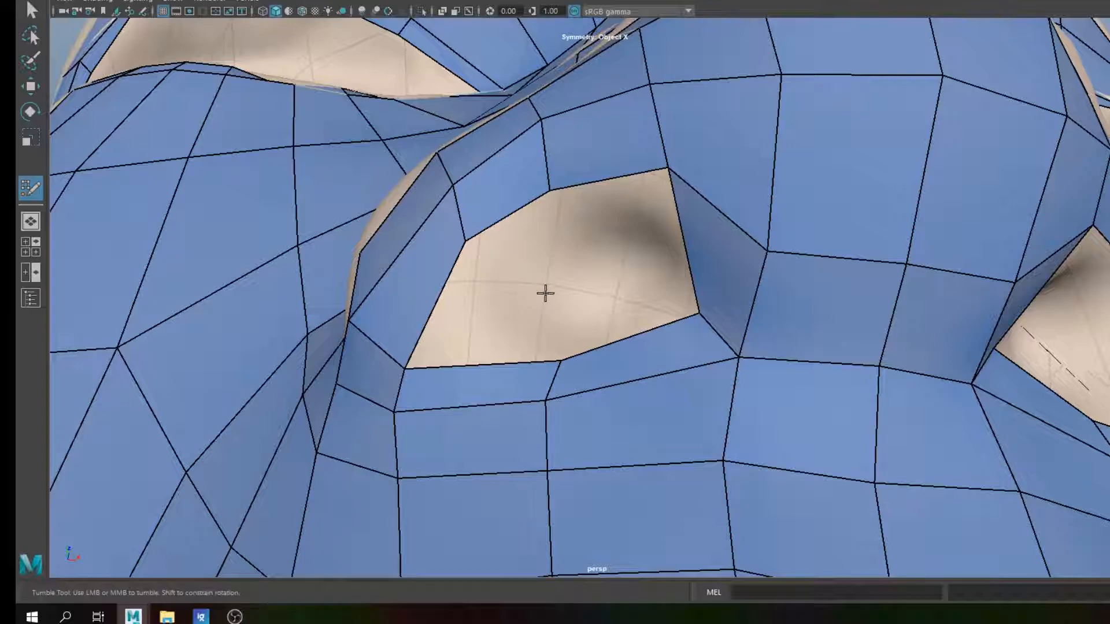
{"action": "left_click", "coordinate": [511, 272]}
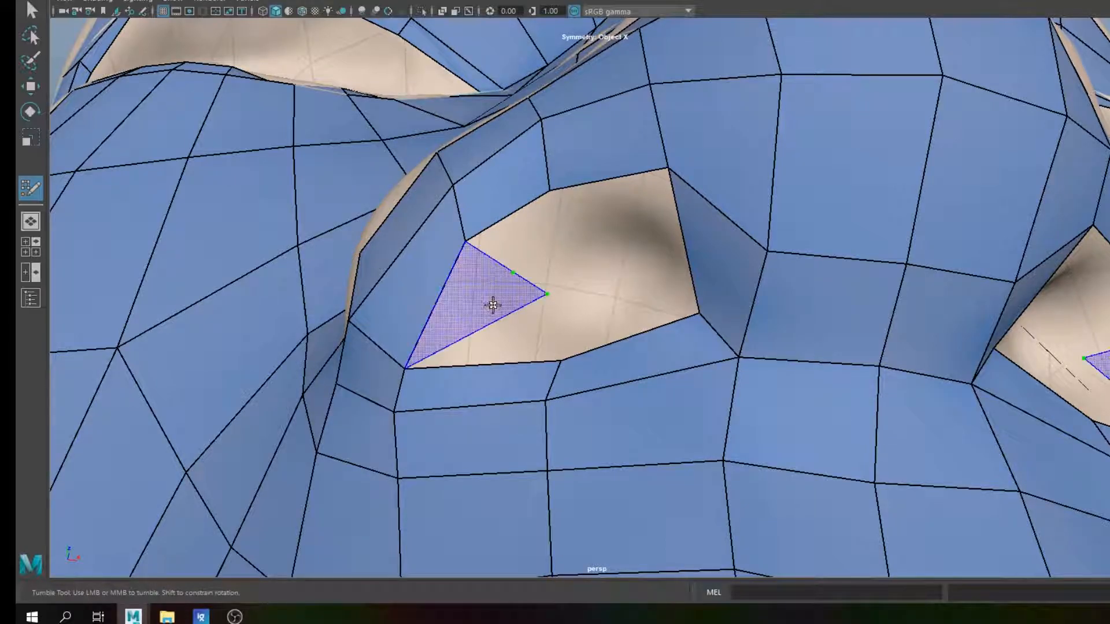
{"action": "left_click", "coordinate": [502, 322], "text": "shift"}
{"action": "left_click_drag", "start_coordinate": [533, 285], "coordinate": [528, 293]}
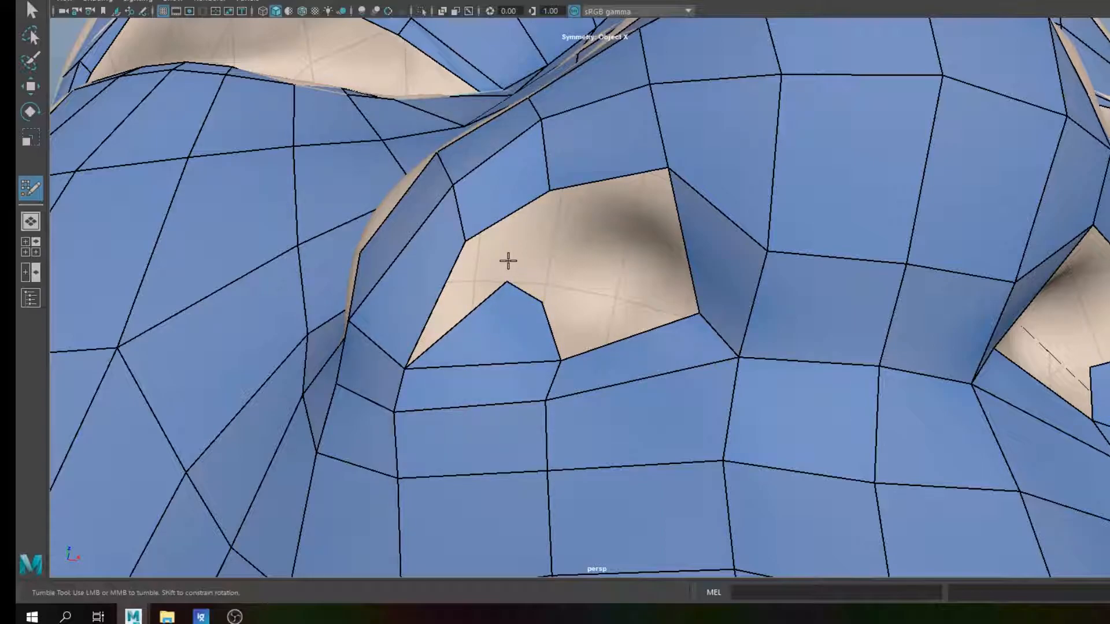
{"action": "left_click", "coordinate": [486, 277], "text": "shift"}
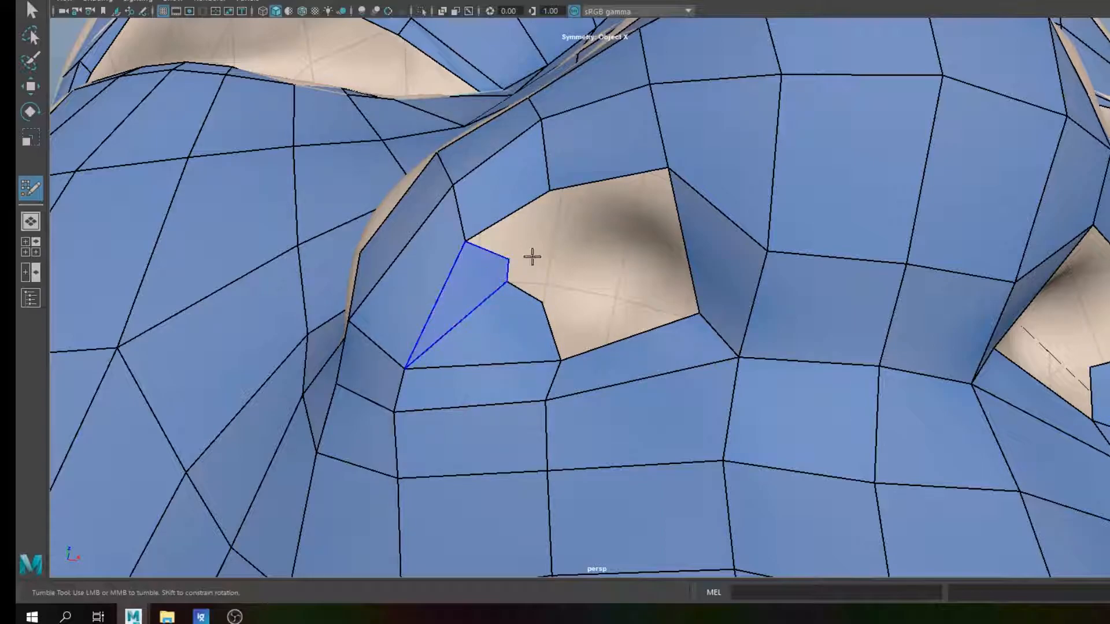
Step: Continue the ring of quads along the nostril's upper and inner edges and join it at the base
{"action": "left_click", "coordinate": [553, 225]}
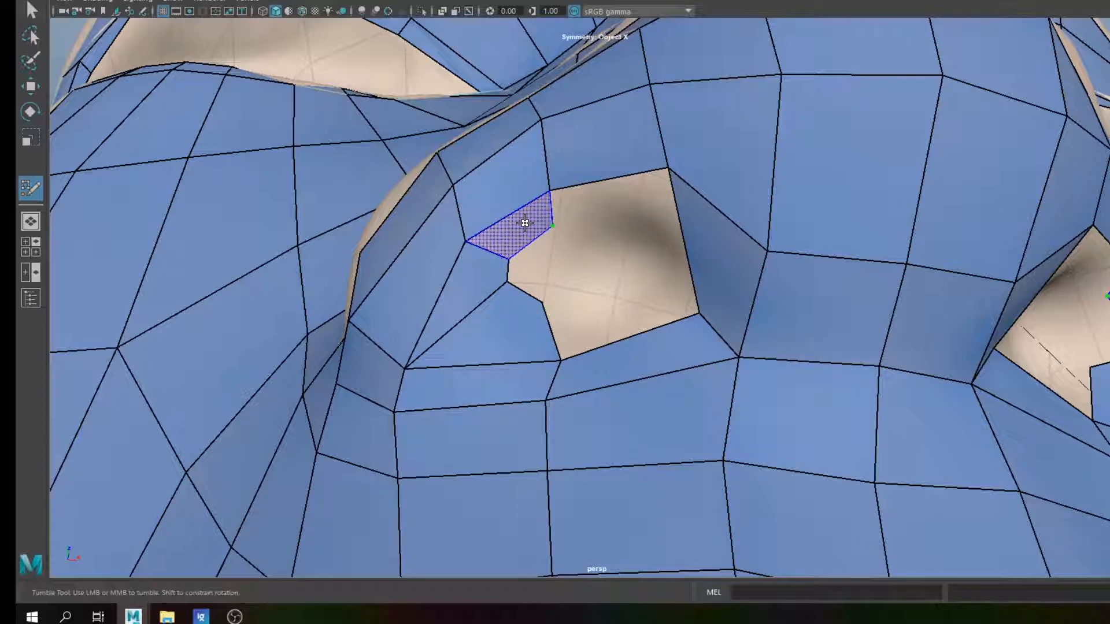
{"action": "left_click", "coordinate": [525, 224], "text": "shift"}
{"action": "left_click", "coordinate": [640, 224]}
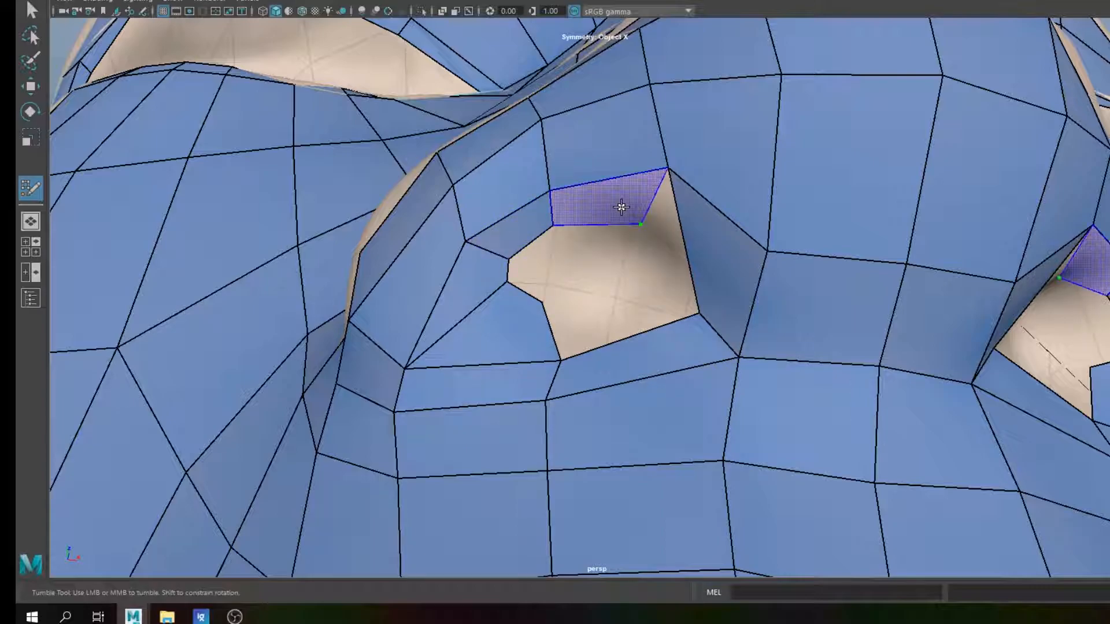
{"action": "left_click", "coordinate": [663, 291]}
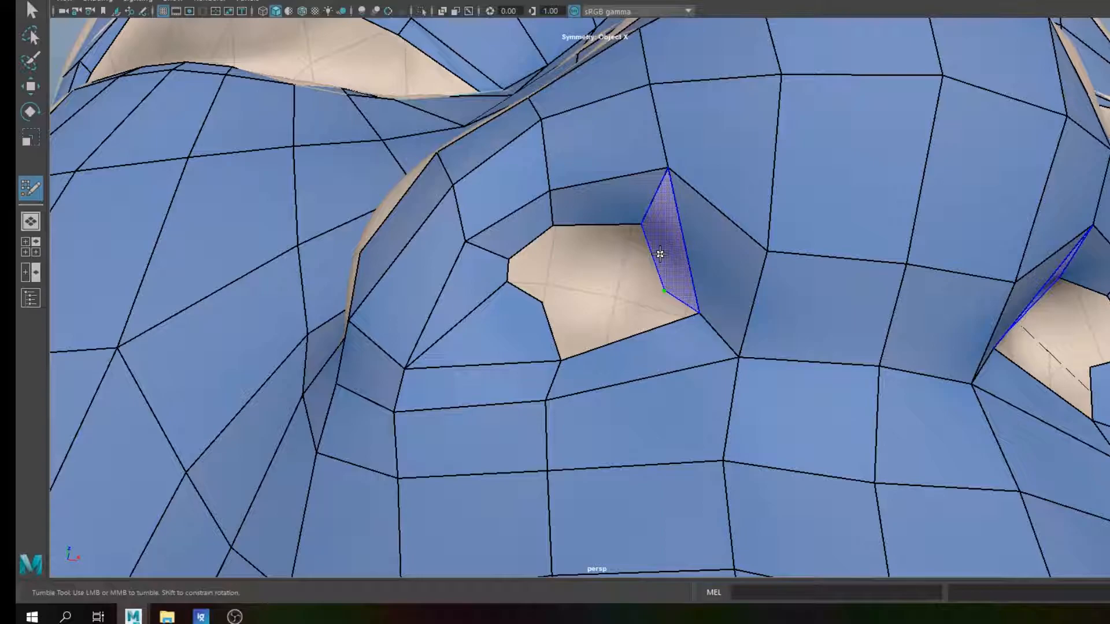
{"action": "left_click", "coordinate": [660, 255], "text": "shift"}
{"action": "left_click", "coordinate": [616, 317], "text": "shift"}
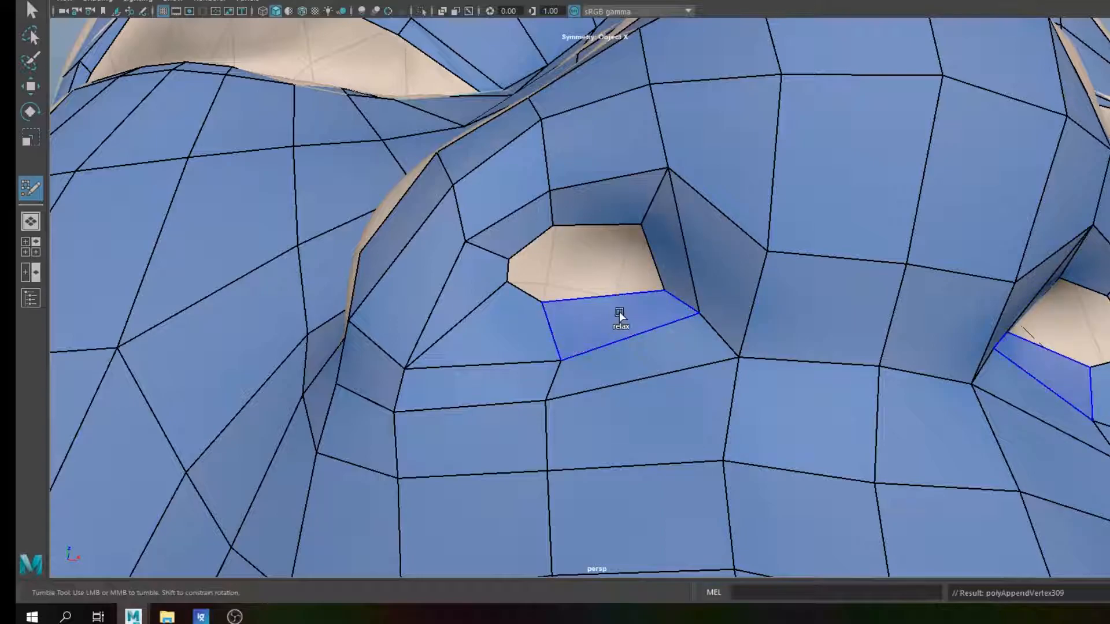
Step: Close the remaining nostril hole with quads and reposition its inner and upper rim vertices for even spacing
{"action": "left_click_drag", "start_coordinate": [666, 287], "coordinate": [643, 279]}
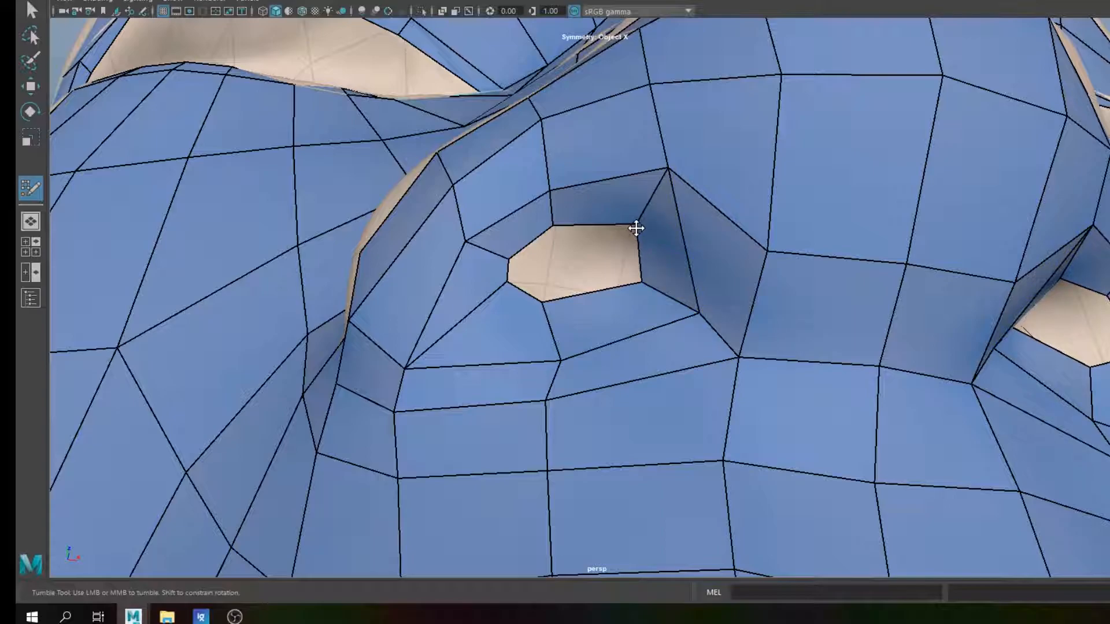
{"action": "left_click", "coordinate": [540, 264], "text": "shift"}
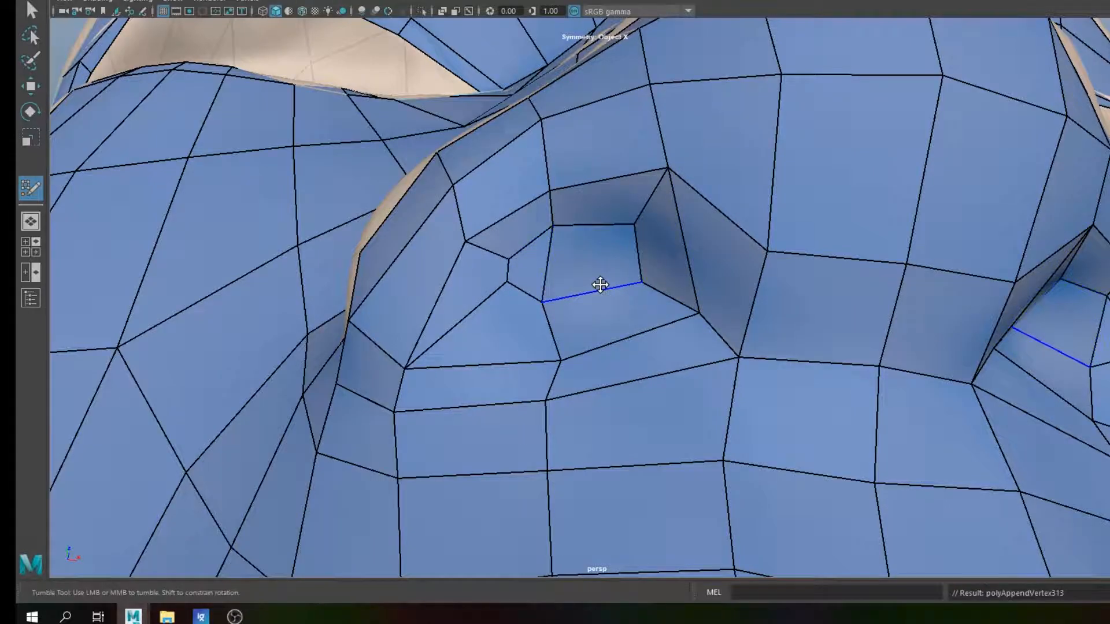
{"action": "scroll", "coordinate": [599, 283], "scroll_direction": "up", "scroll_amount": 2}
{"action": "left_click_drag", "start_coordinate": [540, 266], "coordinate": [556, 296]}
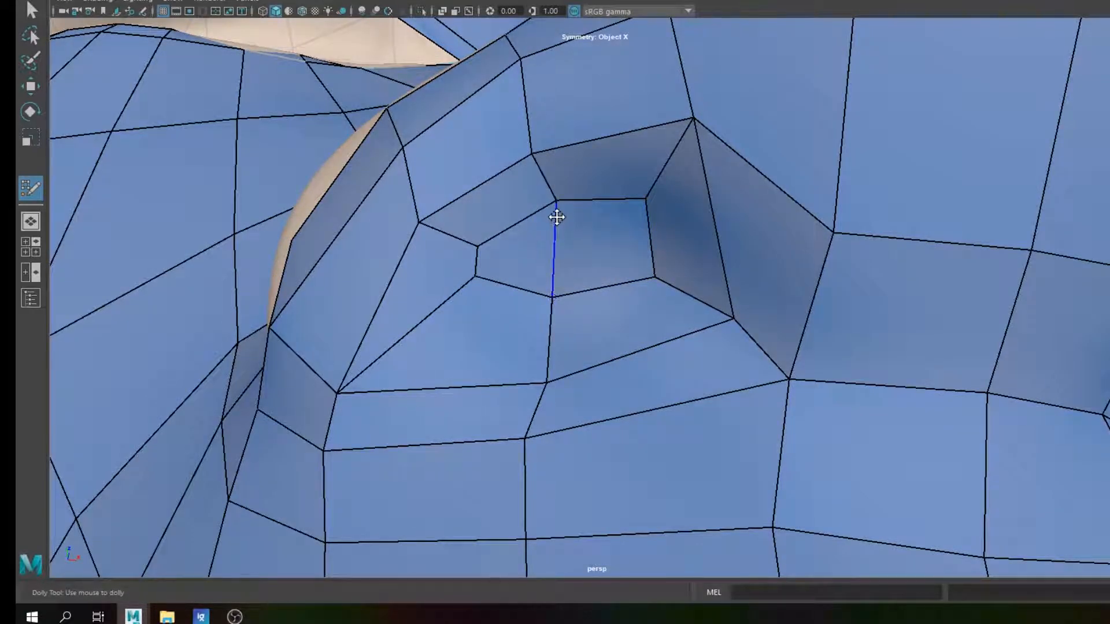
{"action": "left_click_drag", "start_coordinate": [557, 204], "coordinate": [553, 215]}
{"action": "left_click_drag", "start_coordinate": [534, 156], "coordinate": [543, 154]}
{"action": "left_click_drag", "start_coordinate": [640, 201], "coordinate": [627, 210]}
{"action": "left_click_drag", "start_coordinate": [656, 278], "coordinate": [634, 274]}
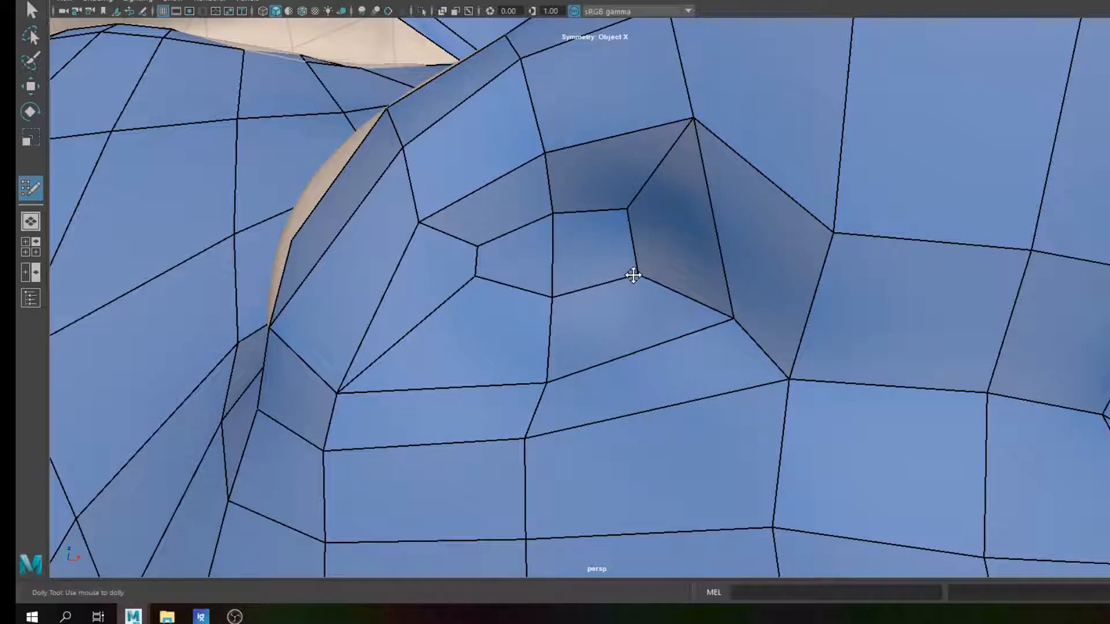
Step: Insert two concentric edge loops inside the nostril and relax them into the cavity
{"action": "left_click", "coordinate": [443, 245], "text": "ctrl"}
{"action": "mouse_move", "coordinate": [538, 258]}
{"action": "left_mouse_down", "text": "shift"}
{"action": "mouse_move", "coordinate": [549, 221]}
{"action": "mouse_move", "coordinate": [627, 242]}
{"action": "mouse_move", "coordinate": [597, 245]}
{"action": "left_mouse_up", "text": "shift"}
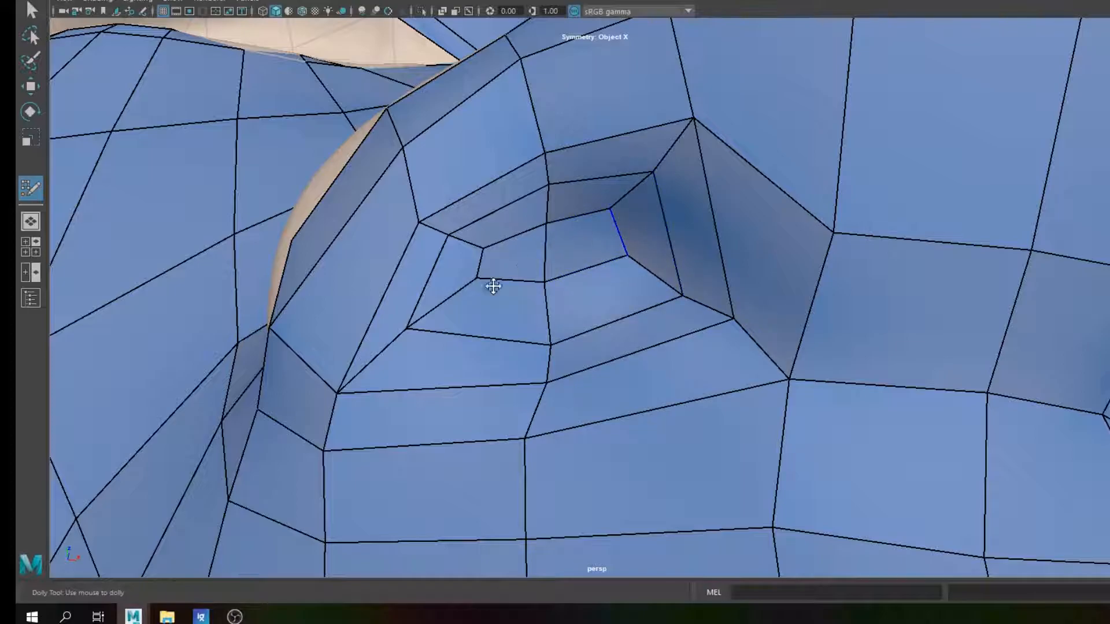
{"action": "scroll", "coordinate": [484, 307], "scroll_direction": "down", "scroll_amount": 5}
{"action": "left_click_drag", "start_coordinate": [607, 310], "coordinate": [600, 287], "text": "alt"}
{"action": "scroll", "coordinate": [565, 286], "scroll_direction": "up", "scroll_amount": 3}
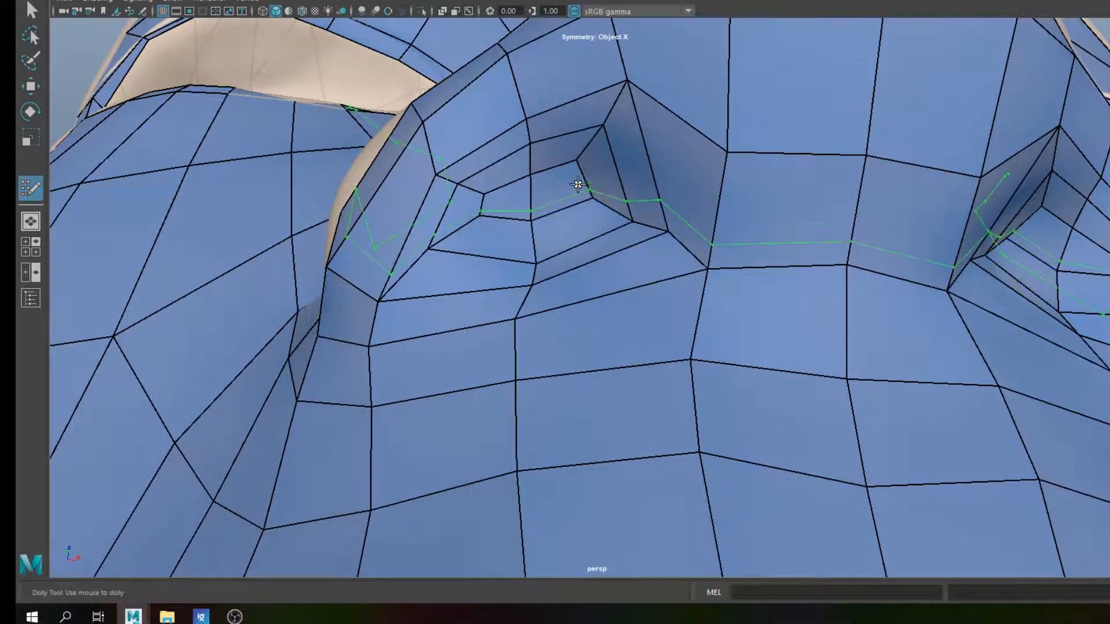
{"action": "left_click", "coordinate": [585, 157], "text": "ctrl"}
{"action": "mouse_move", "coordinate": [562, 178]}
{"action": "left_mouse_down", "text": "shift"}
{"action": "mouse_move", "coordinate": [540, 166]}
{"action": "mouse_move", "coordinate": [478, 224]}
{"action": "mouse_move", "coordinate": [561, 174]}
{"action": "mouse_move", "coordinate": [566, 149]}
{"action": "left_mouse_up", "text": "shift"}
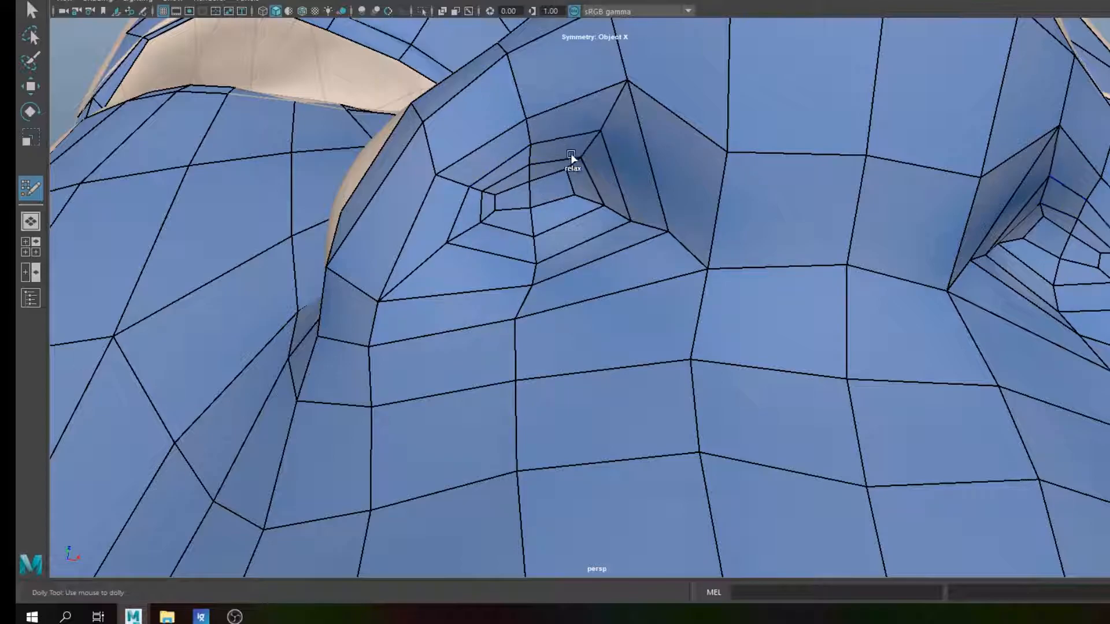
{"action": "scroll", "coordinate": [651, 204], "scroll_direction": "down", "scroll_amount": 3}
{"action": "left_click_drag", "start_coordinate": [651, 204], "coordinate": [790, 341], "text": "alt"}
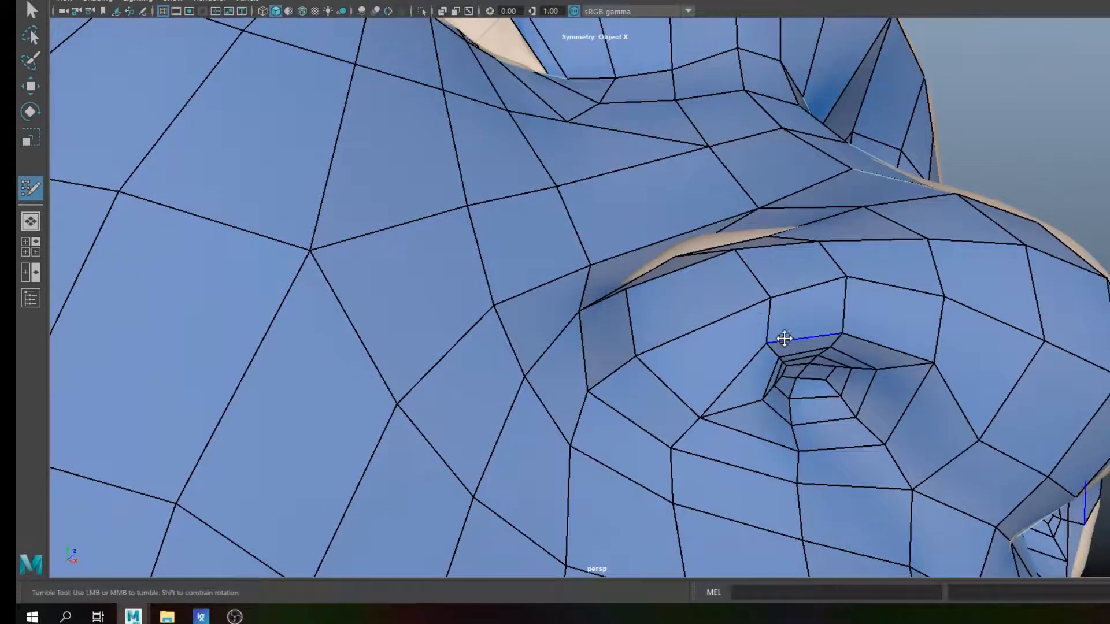
{"action": "middle_click_drag", "start_coordinate": [791, 341], "coordinate": [699, 314], "text": "alt"}
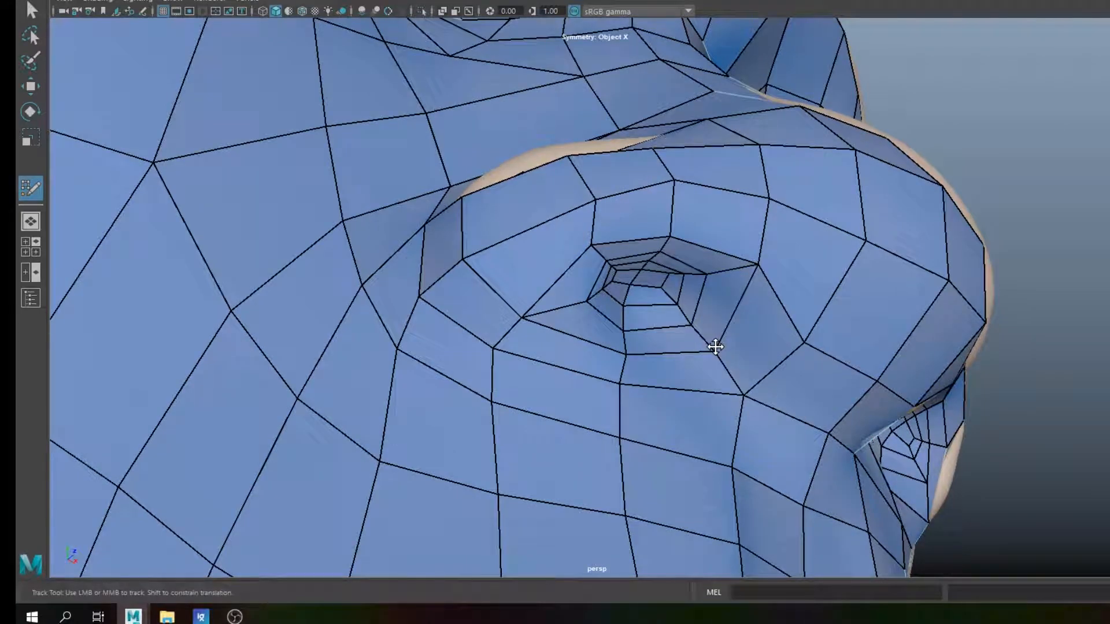
Step: Nudge the upper eyelid vertices near the inner and outer parts of the eye to smooth the lid's curve
{"action": "scroll", "coordinate": [716, 347], "scroll_direction": "down", "scroll_amount": 3}
{"action": "left_click_drag", "start_coordinate": [715, 347], "coordinate": [665, 376], "text": "alt"}
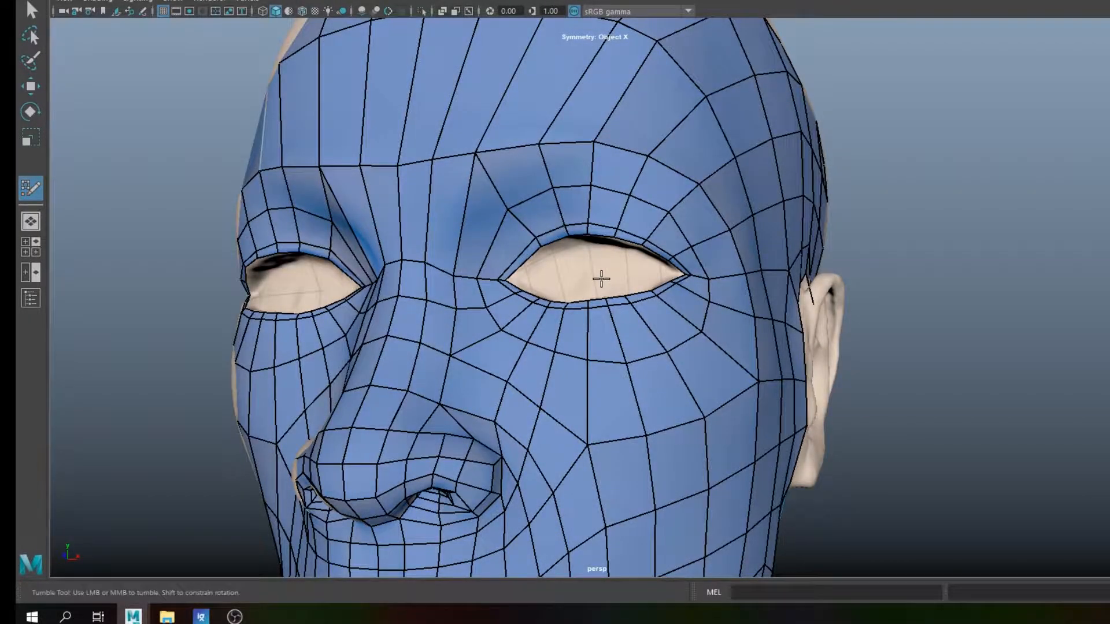
{"action": "left_click_drag", "start_coordinate": [599, 278], "coordinate": [571, 296], "text": "alt"}
{"action": "right_click_drag", "start_coordinate": [548, 274], "coordinate": [569, 294], "text": "alt"}
{"action": "middle_click_drag", "start_coordinate": [584, 282], "coordinate": [578, 258], "text": "alt"}
{"action": "left_click_drag", "start_coordinate": [559, 274], "coordinate": [562, 278], "text": "alt"}
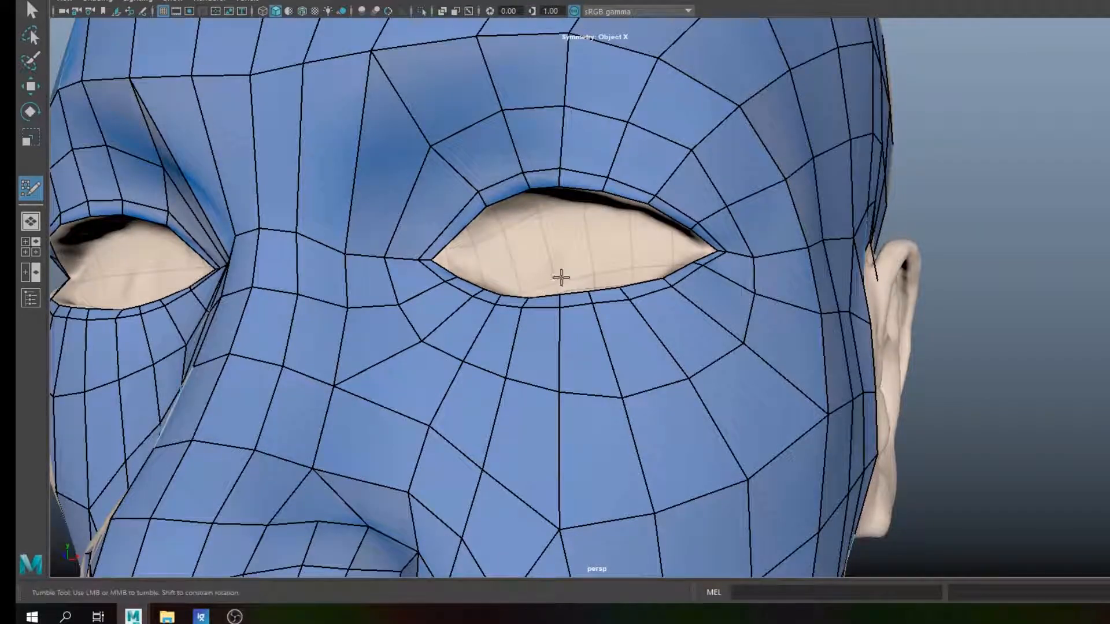
{"action": "middle_click_drag", "start_coordinate": [537, 404], "coordinate": [538, 396], "text": "alt"}
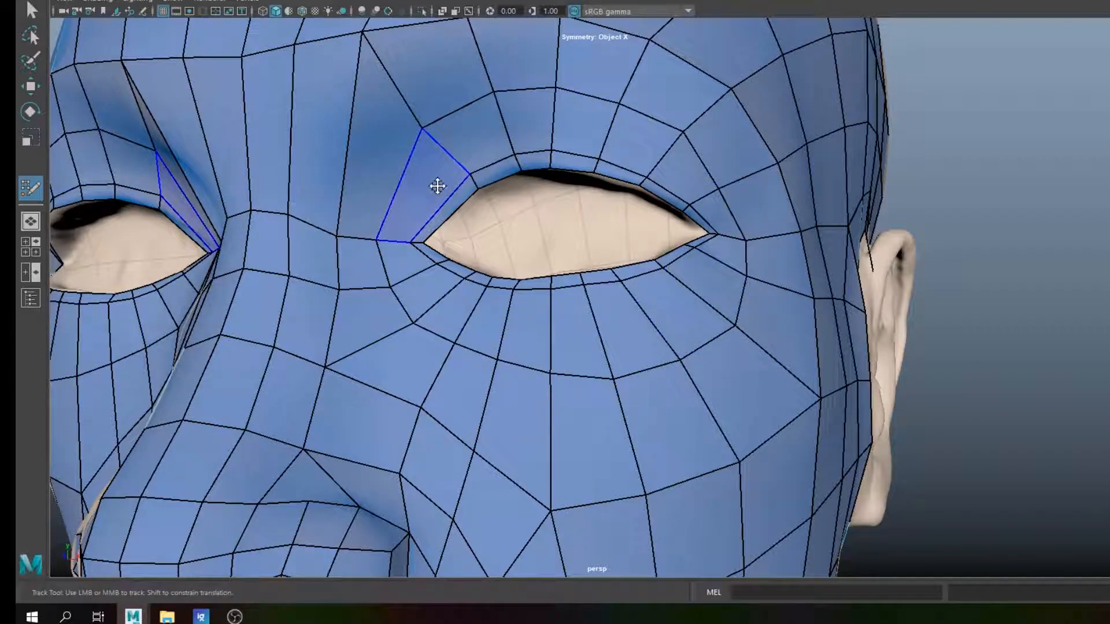
{"action": "middle_click_drag", "start_coordinate": [523, 231], "coordinate": [521, 256], "text": "alt"}
{"action": "scroll", "coordinate": [521, 255], "scroll_direction": "up", "scroll_amount": 2}
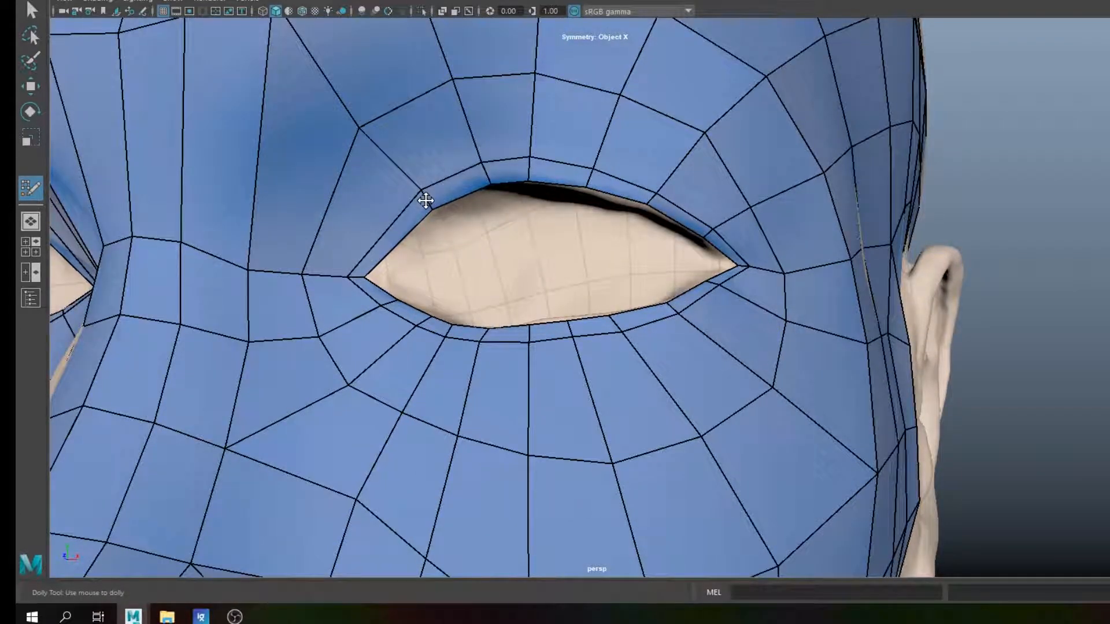
{"action": "left_click_drag", "start_coordinate": [421, 205], "coordinate": [417, 206]}
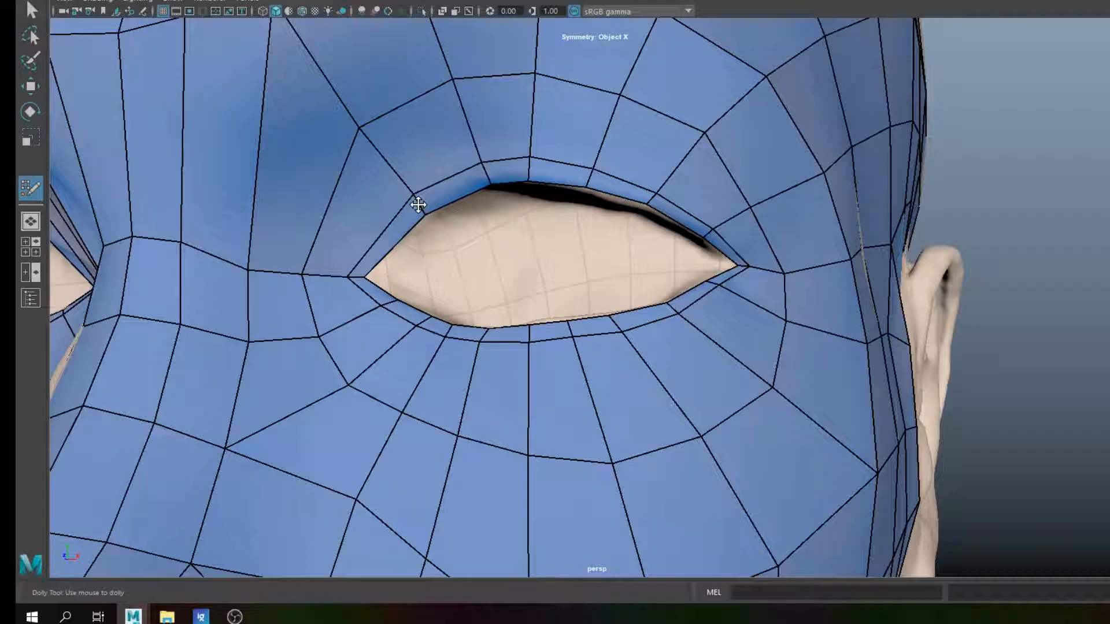
{"action": "left_click_drag", "start_coordinate": [648, 202], "coordinate": [649, 205]}
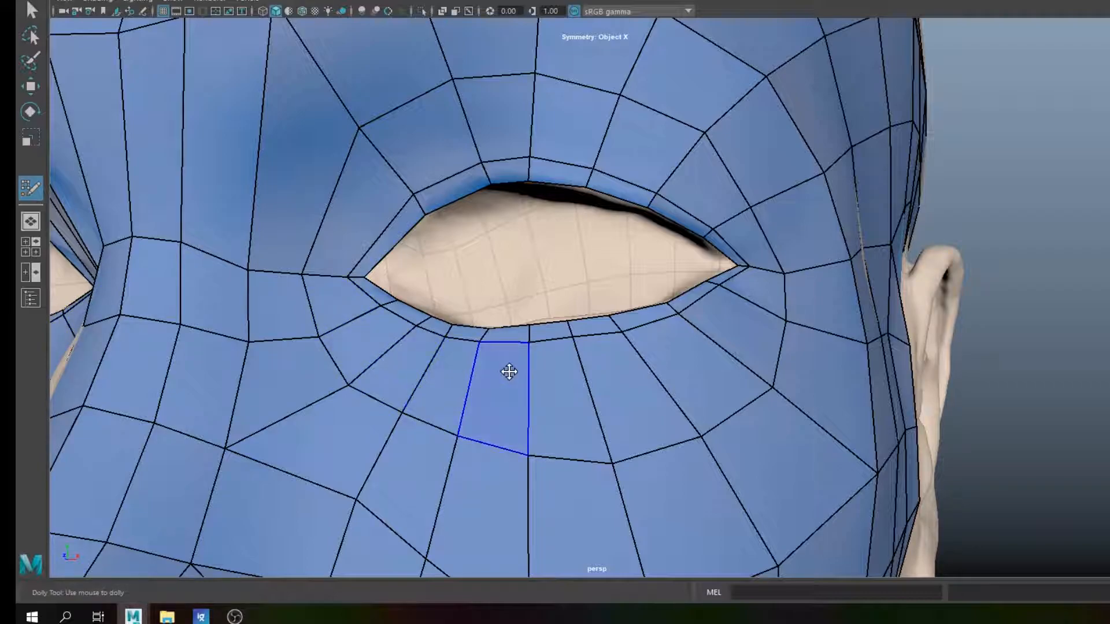
Step: Insert edge loops through the middle and inner part of the upper eyelid and near the eye's inner corner
{"action": "left_click_drag", "start_coordinate": [545, 293], "coordinate": [550, 330], "text": "alt"}
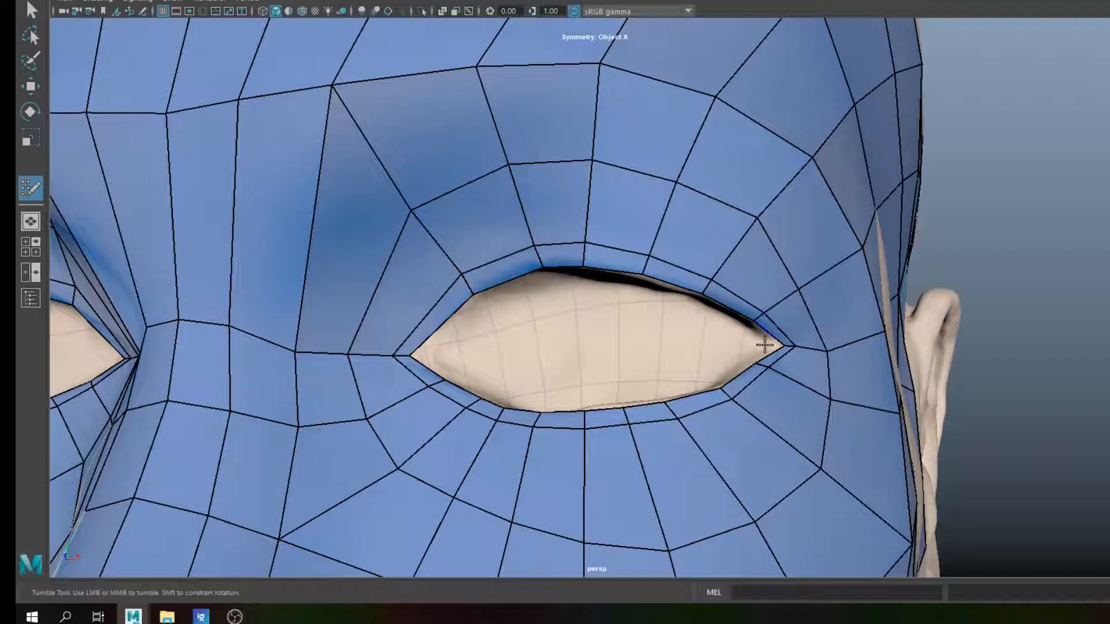
{"action": "left_click", "coordinate": [630, 180], "text": "ctrl"}
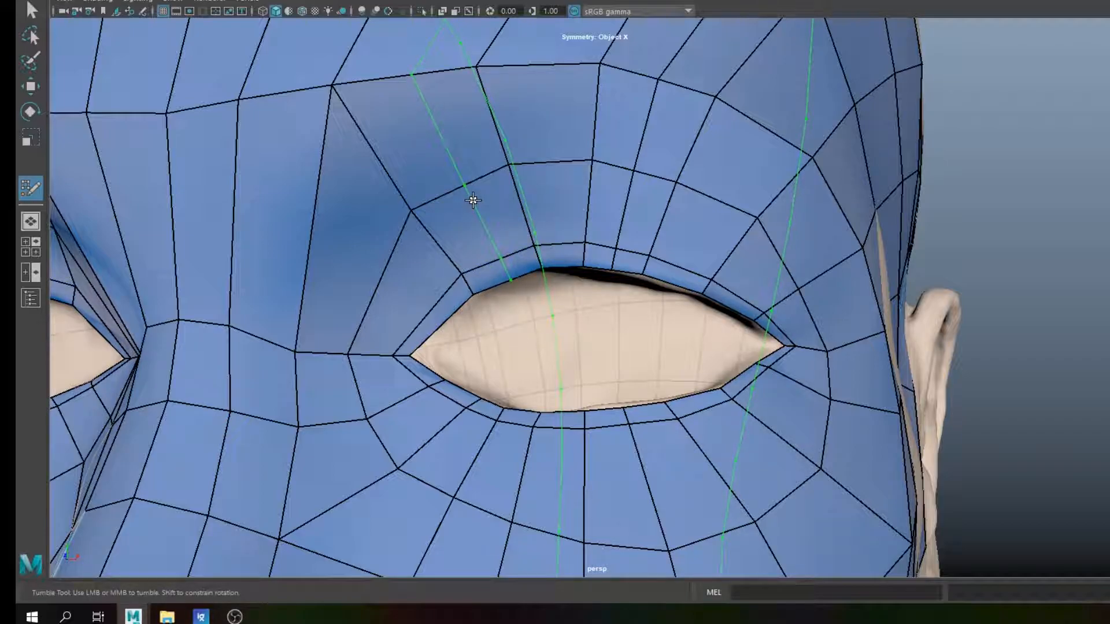
{"action": "left_click_drag", "start_coordinate": [540, 267], "coordinate": [550, 265], "text": "alt"}
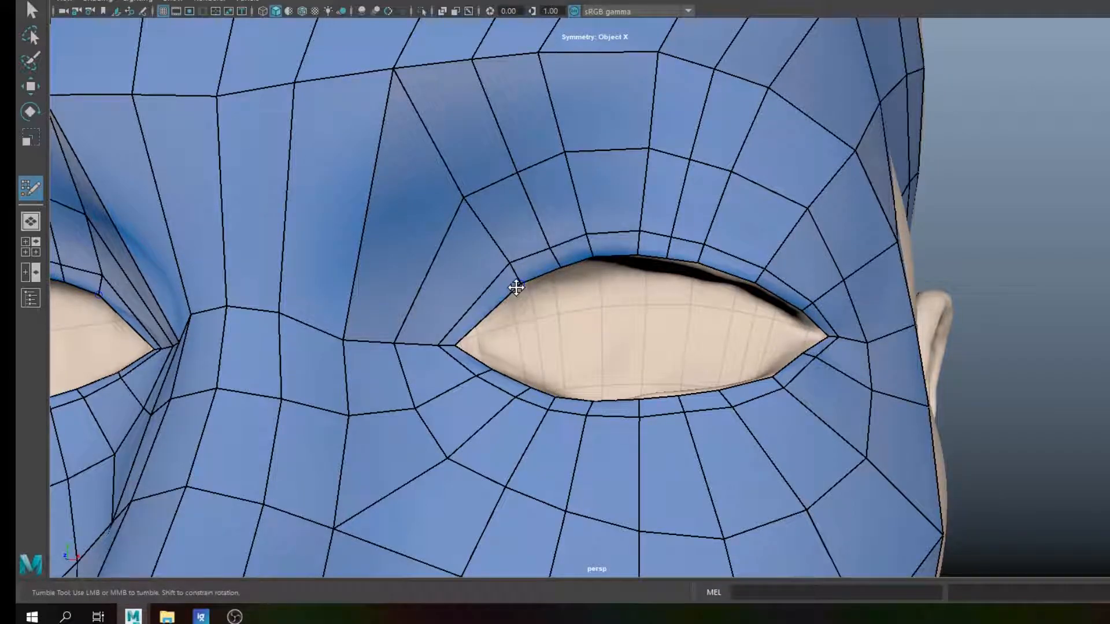
{"action": "left_click", "coordinate": [459, 293]}
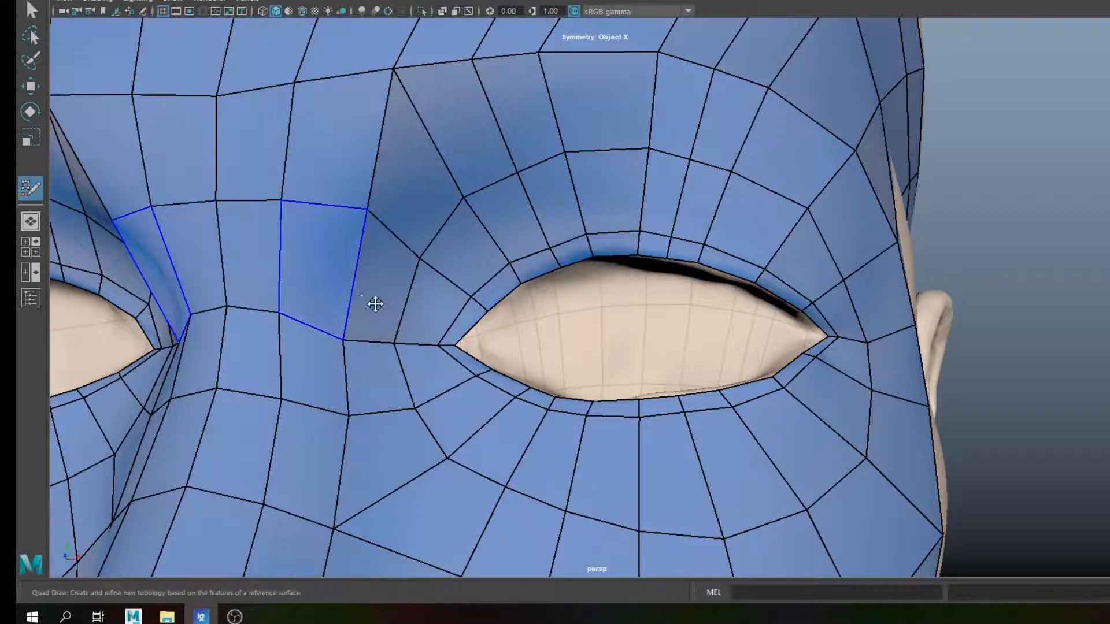
{"action": "middle_click_drag", "start_coordinate": [508, 278], "coordinate": [478, 250], "text": "alt"}
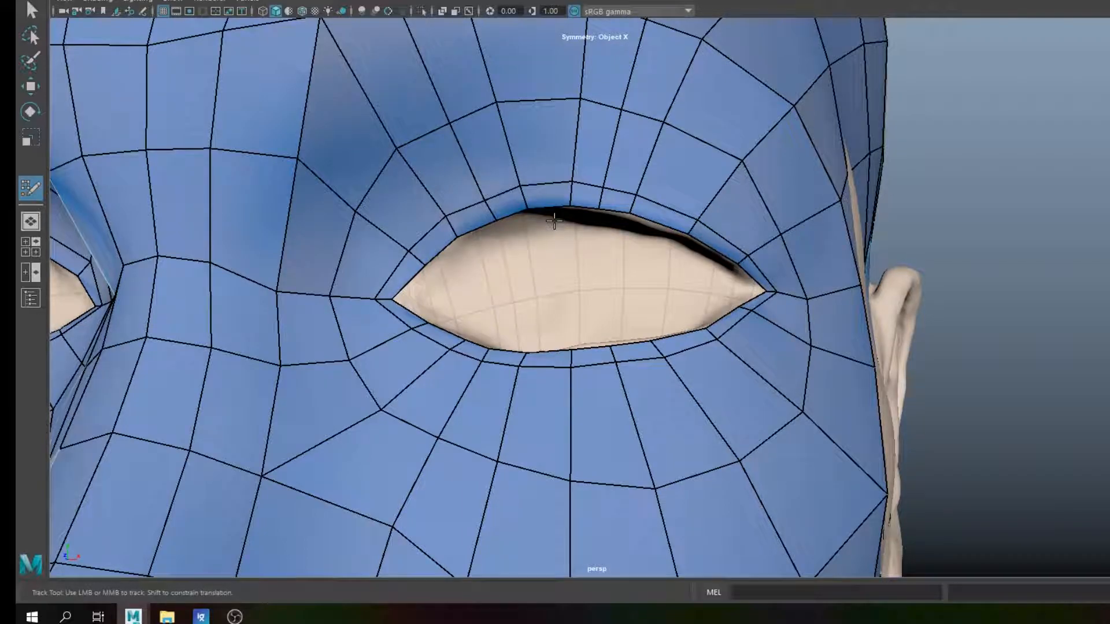
Step: Shift the vertex at the eye's inner corner slightly toward the eyeball
{"action": "right_click_drag", "start_coordinate": [563, 243], "coordinate": [528, 258], "text": "alt"}
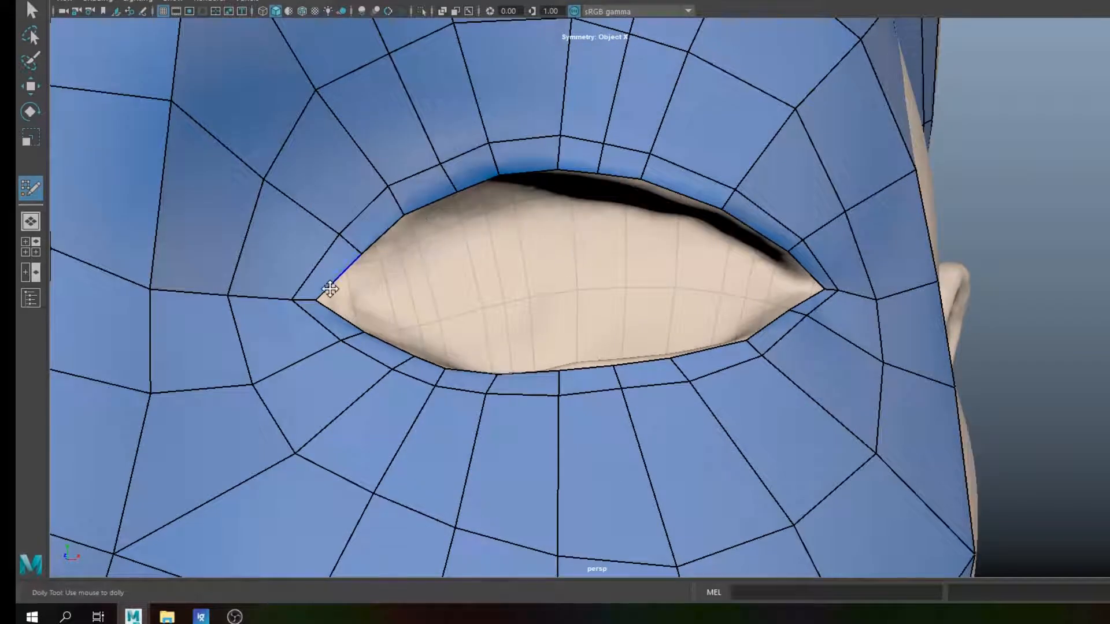
{"action": "left_click_drag", "start_coordinate": [320, 300], "coordinate": [330, 300]}
{"action": "scroll", "coordinate": [465, 315], "scroll_direction": "down", "scroll_amount": 2}
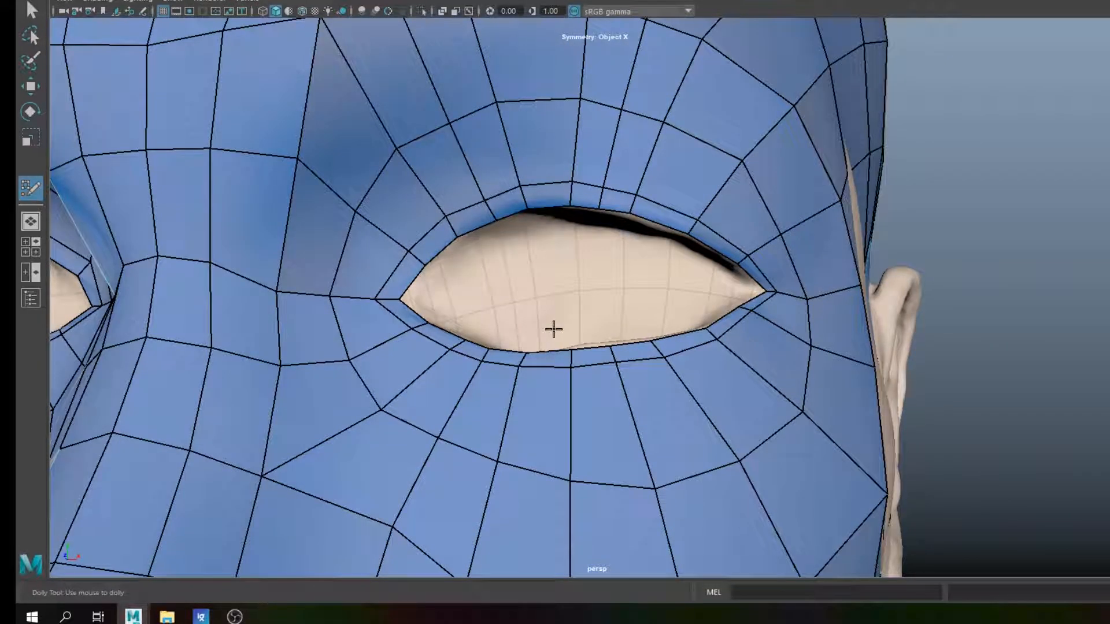
Step: Start a row of quads inside the eye opening, from the inner corner along the inner half of the upper lid
{"action": "right_click_drag", "start_coordinate": [482, 309], "coordinate": [330, 273], "text": "alt"}
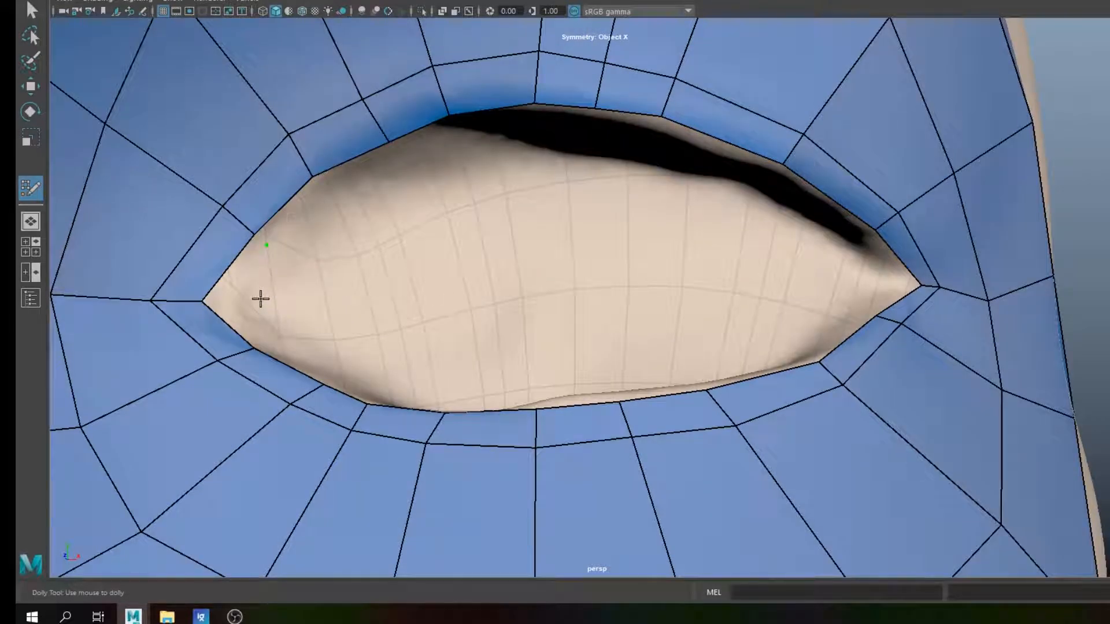
{"action": "left_click", "coordinate": [249, 284], "text": "shift"}
{"action": "left_click", "coordinate": [322, 207]}
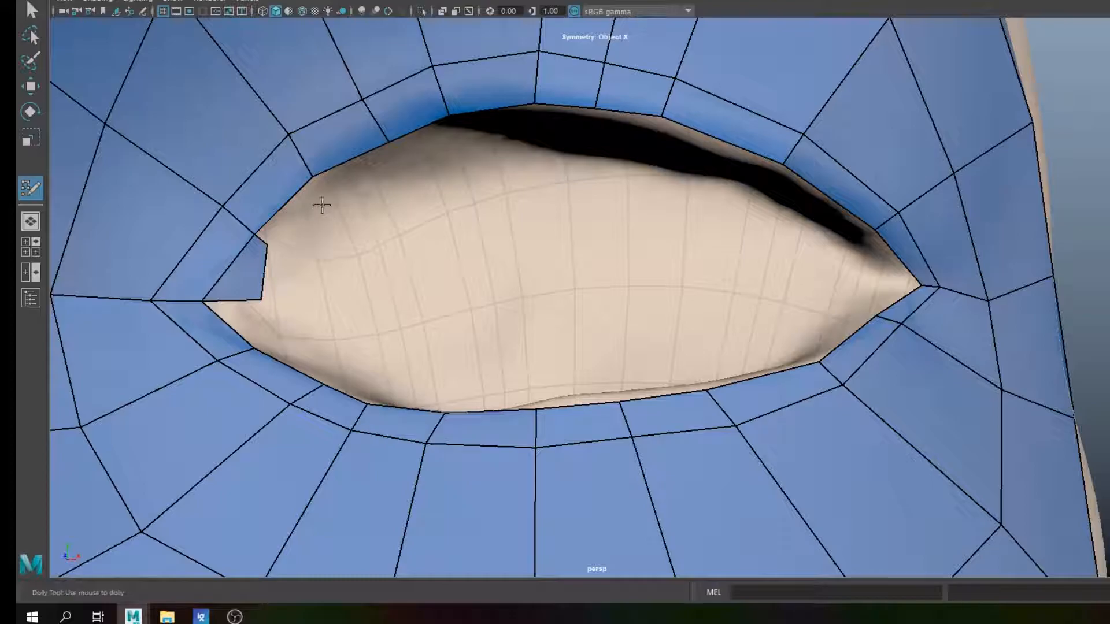
{"action": "left_click", "coordinate": [295, 219], "text": "shift"}
{"action": "left_click", "coordinate": [370, 173], "text": "shift"}
{"action": "left_click", "coordinate": [459, 151], "text": "shift"}
{"action": "left_click", "coordinate": [538, 143]}
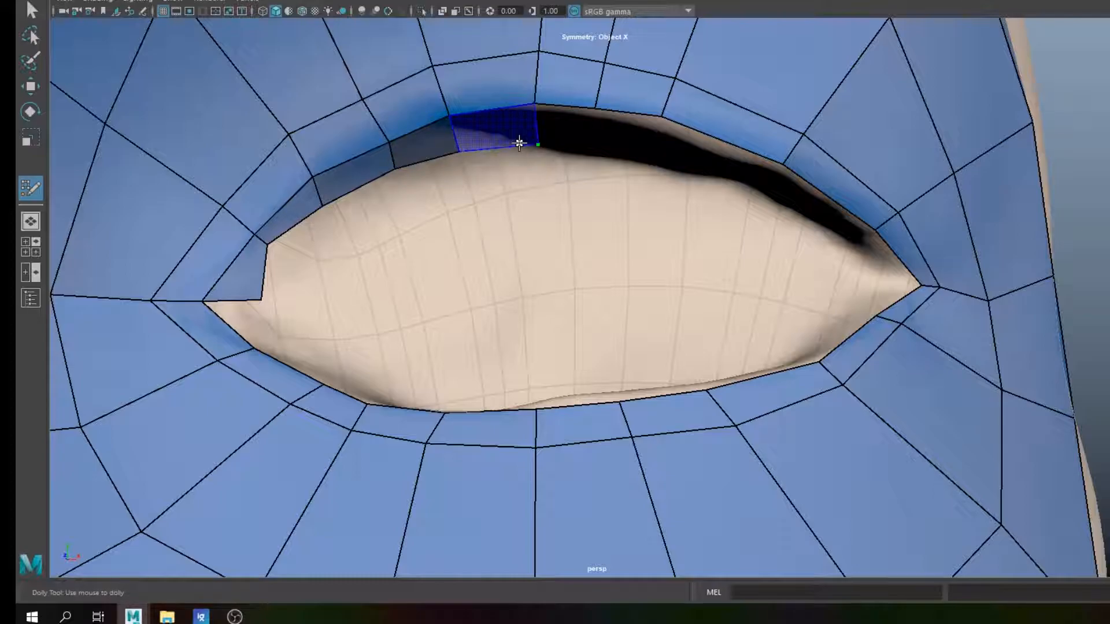
Step: Continue the row of rim quads under the upper lid toward the outer corner of the eye
{"action": "left_click", "coordinate": [526, 144], "text": "shift"}
{"action": "left_click", "coordinate": [589, 148]}
{"action": "left_click", "coordinate": [572, 140], "text": "shift"}
{"action": "left_click", "coordinate": [653, 156]}
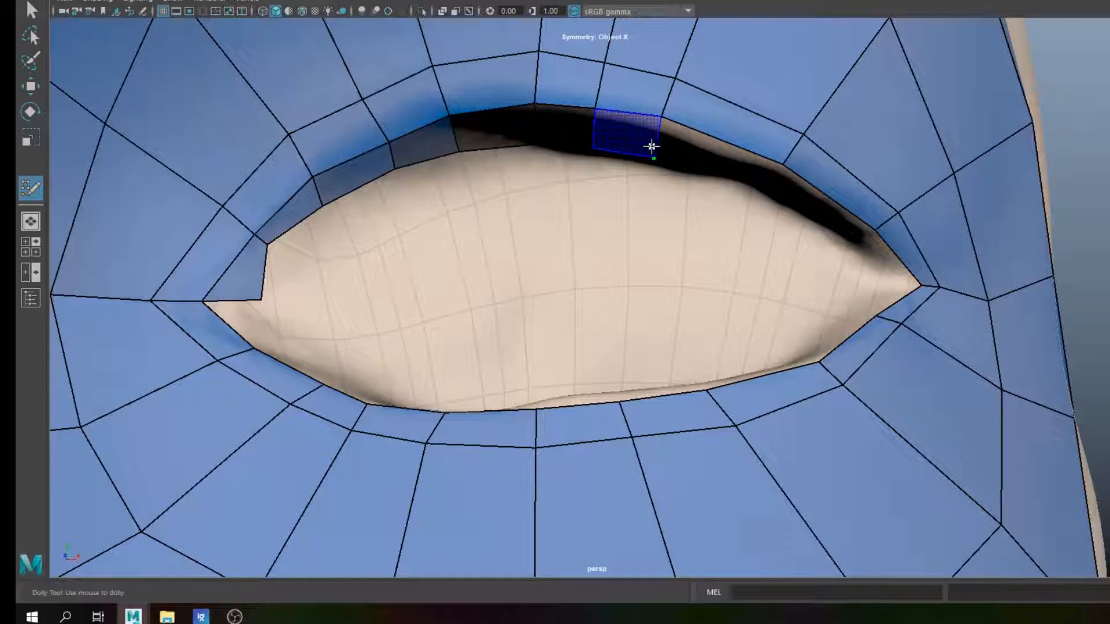
{"action": "left_click", "coordinate": [641, 145], "text": "shift"}
{"action": "left_click", "coordinate": [773, 188]}
{"action": "left_click", "coordinate": [711, 166], "text": "shift"}
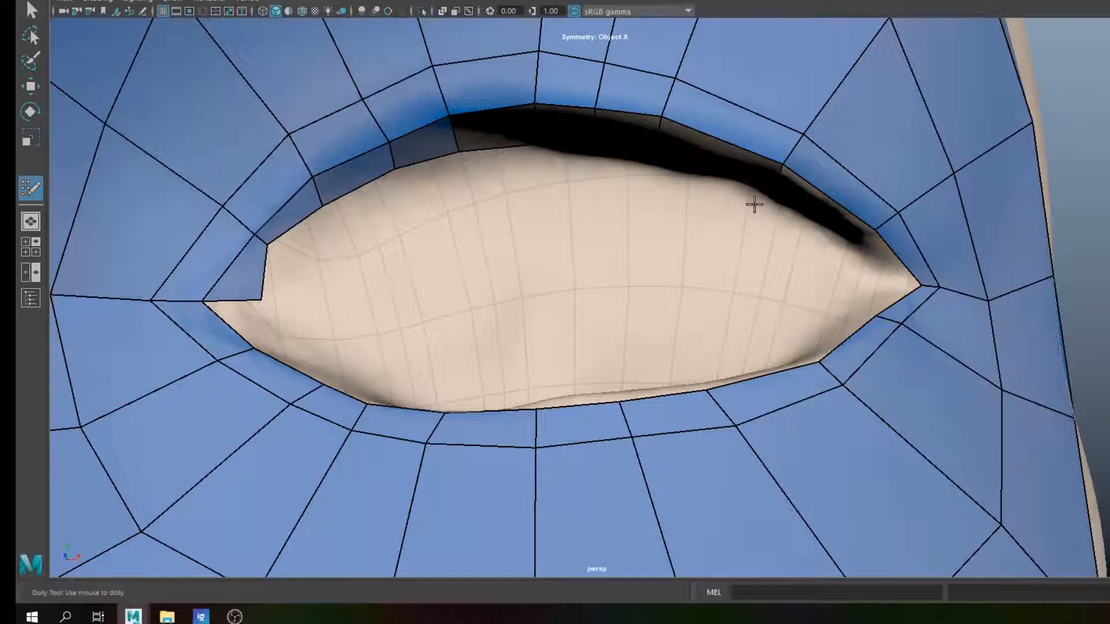
Step: Add rim quads around the eye's inner corner and onto the start of the lower lid
{"action": "scroll", "coordinate": [724, 214], "scroll_direction": "down", "scroll_amount": 3}
{"action": "key", "text": "space"}
{"action": "left_click", "coordinate": [727, 236]}
{"action": "left_click_drag", "start_coordinate": [735, 267], "coordinate": [678, 208], "text": "alt"}
{"action": "middle_click_drag", "start_coordinate": [678, 208], "coordinate": [659, 295], "text": "alt"}
{"action": "scroll", "coordinate": [521, 267], "scroll_direction": "up", "scroll_amount": 3}
{"action": "middle_click_drag", "start_coordinate": [481, 250], "coordinate": [621, 243], "text": "alt"}
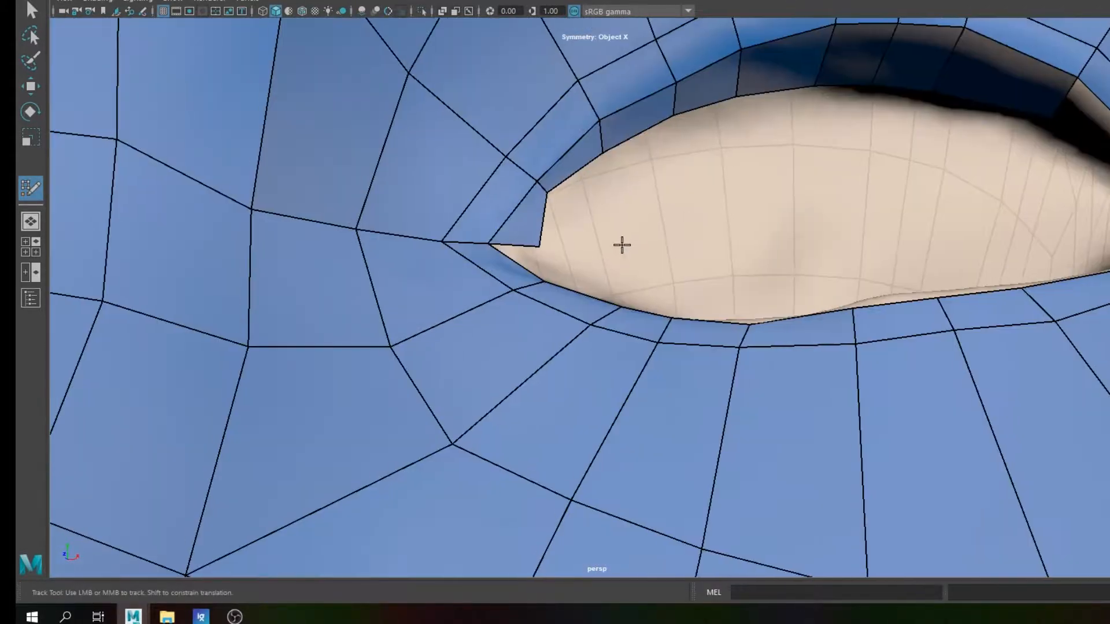
{"action": "left_click_drag", "start_coordinate": [622, 242], "coordinate": [515, 266], "text": "alt"}
{"action": "middle_click_drag", "start_coordinate": [263, 283], "coordinate": [337, 253], "text": "alt"}
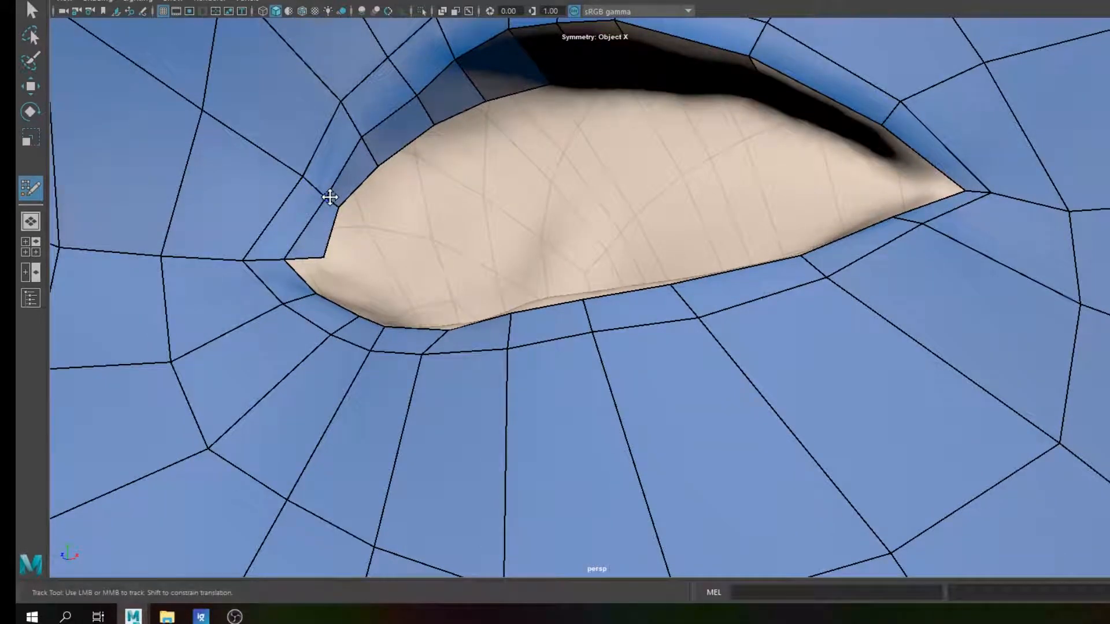
{"action": "left_click", "coordinate": [327, 280], "text": "shift"}
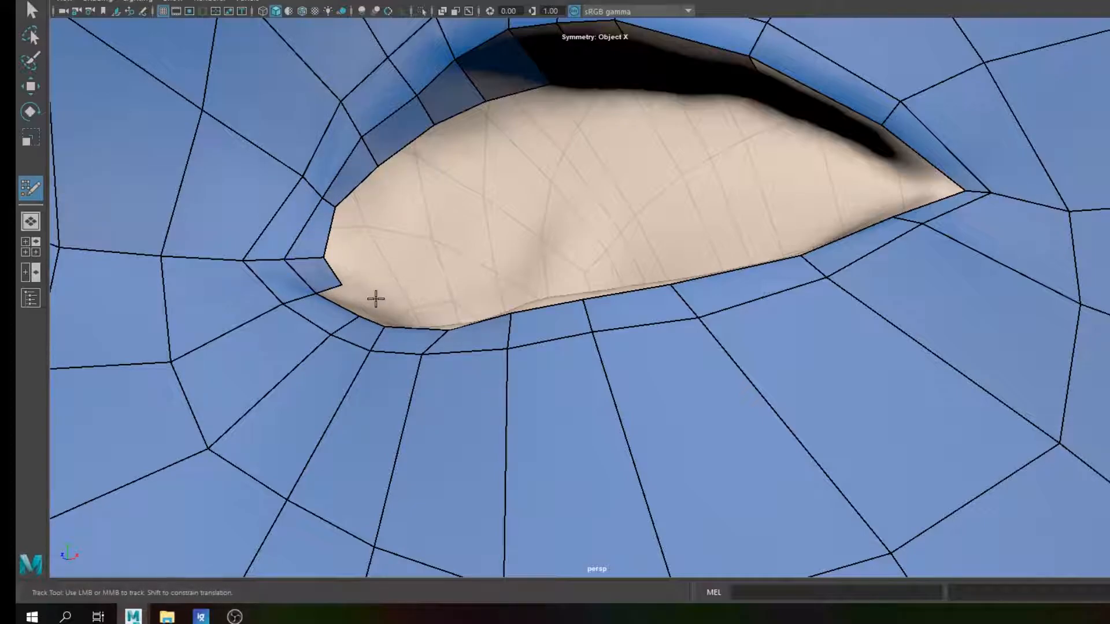
{"action": "left_click", "coordinate": [373, 302]}
{"action": "left_click", "coordinate": [350, 302], "text": "shift"}
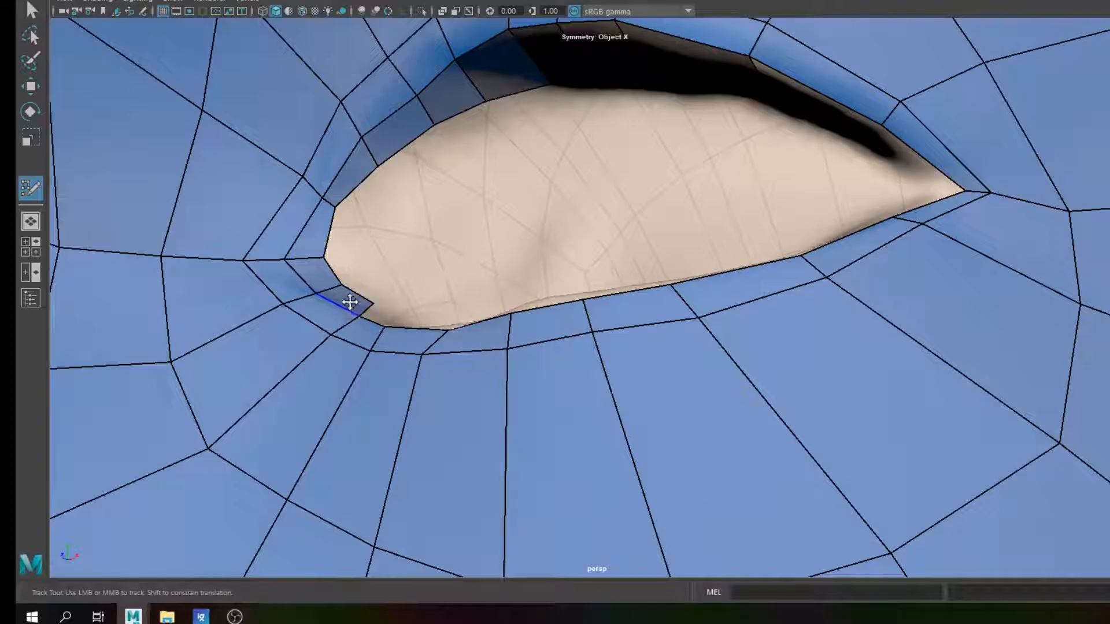
Step: Adjust the rim vertex near the inner corner and extend the inner row of quads along the lower lid
{"action": "scroll", "coordinate": [428, 341], "scroll_direction": "down", "scroll_amount": 3}
{"action": "left_click_drag", "start_coordinate": [421, 359], "coordinate": [463, 377], "text": "alt"}
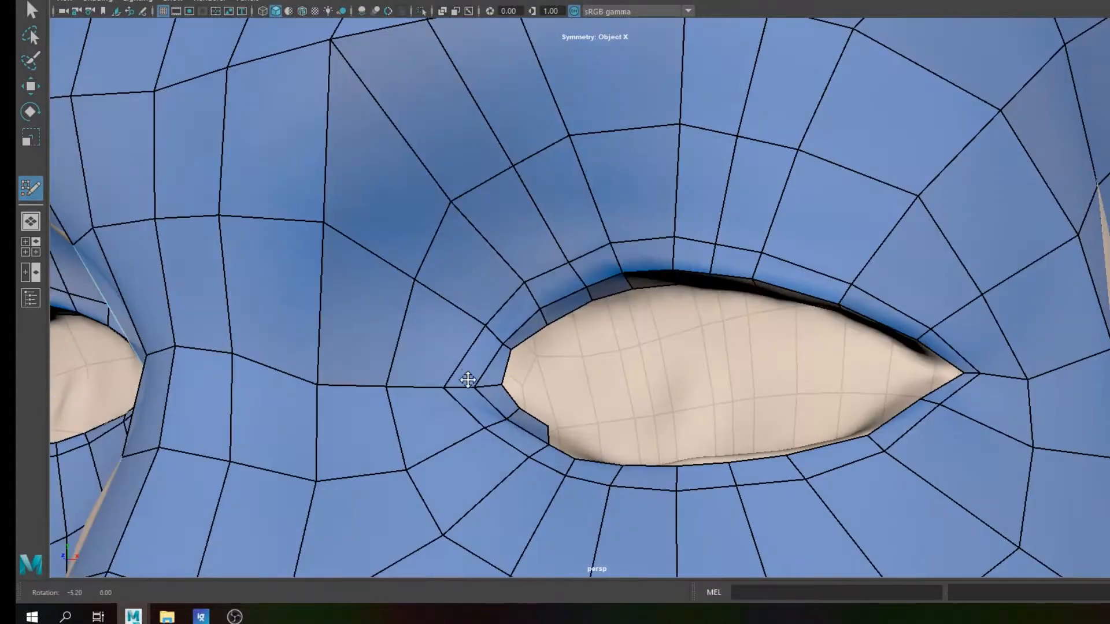
{"action": "middle_click_drag", "start_coordinate": [463, 376], "coordinate": [433, 278], "text": "alt"}
{"action": "left_click_drag", "start_coordinate": [433, 279], "coordinate": [476, 366], "text": "alt"}
{"action": "middle_click_drag", "start_coordinate": [476, 366], "coordinate": [500, 290], "text": "alt"}
{"action": "left_click_drag", "start_coordinate": [501, 289], "coordinate": [468, 354], "text": "alt"}
{"action": "left_click_drag", "start_coordinate": [382, 309], "coordinate": [391, 320]}
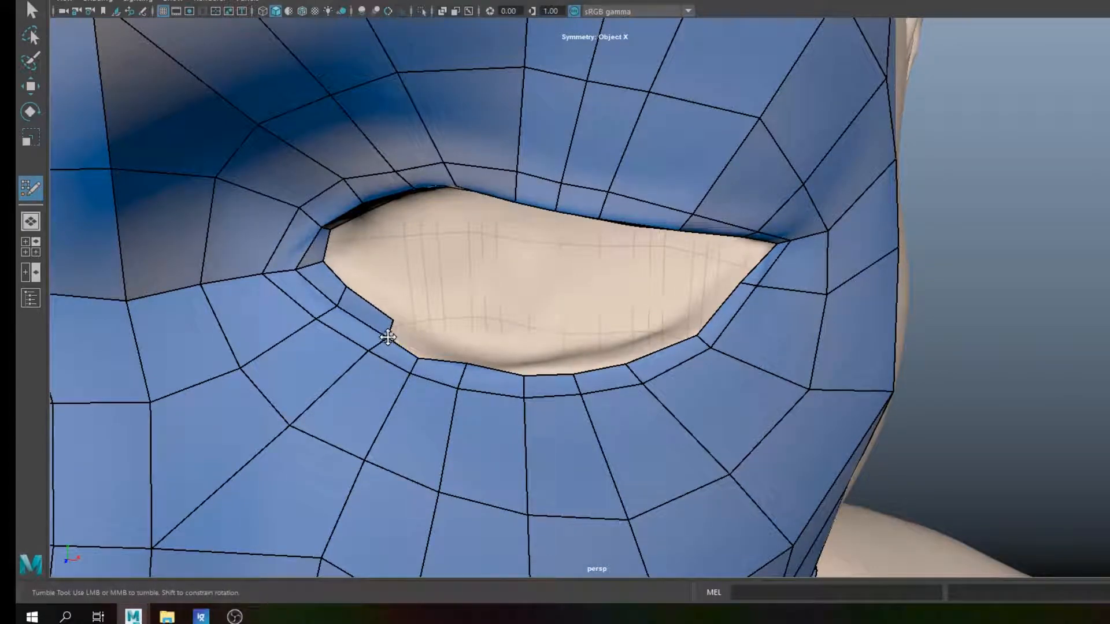
{"action": "left_click", "coordinate": [402, 334], "text": "shift"}
{"action": "left_click", "coordinate": [452, 350], "text": "shift"}
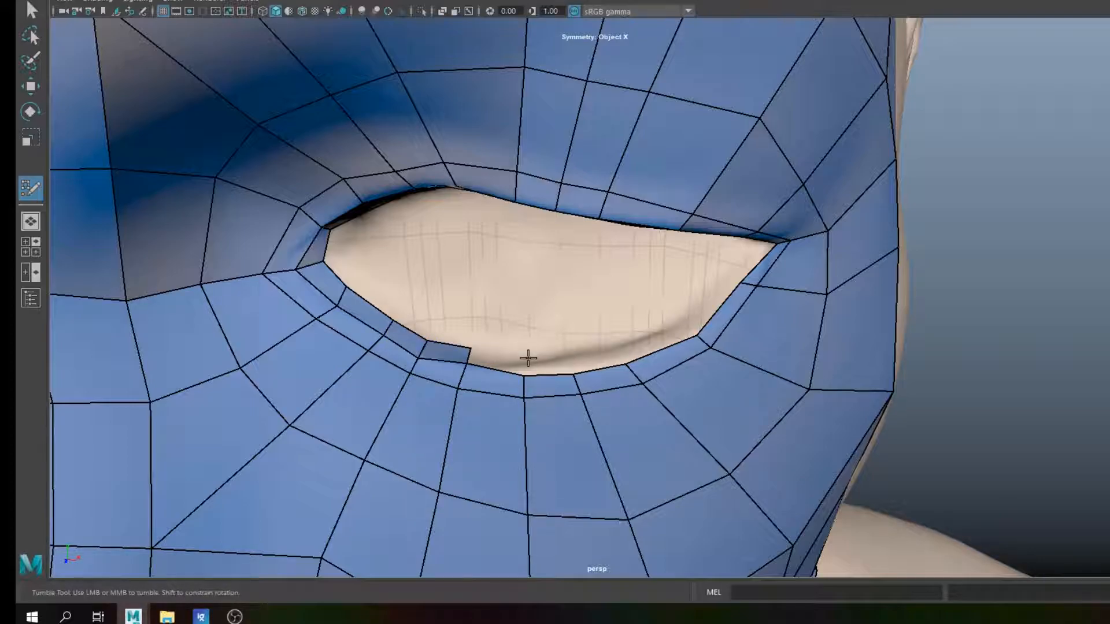
Step: Add the next quad at the middle of the lower lid and reposition the neighbouring rim vertices for an even edge
{"action": "left_click_drag", "start_coordinate": [520, 365], "coordinate": [472, 335], "text": "alt"}
{"action": "scroll", "coordinate": [421, 352], "scroll_direction": "up", "scroll_amount": 2}
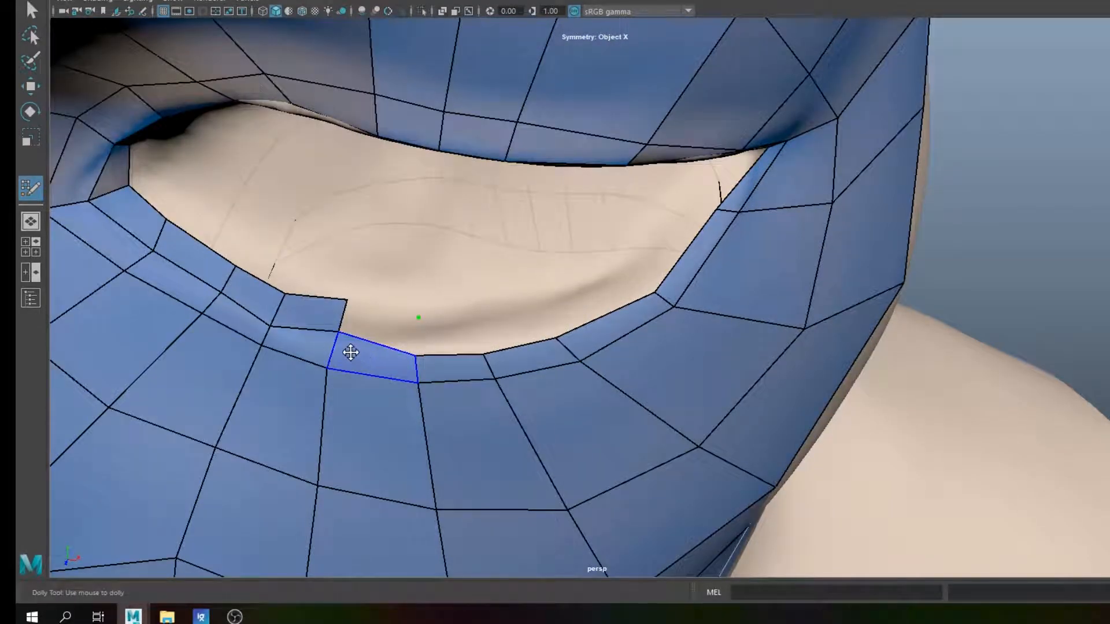
{"action": "left_click_drag", "start_coordinate": [341, 331], "coordinate": [335, 339]}
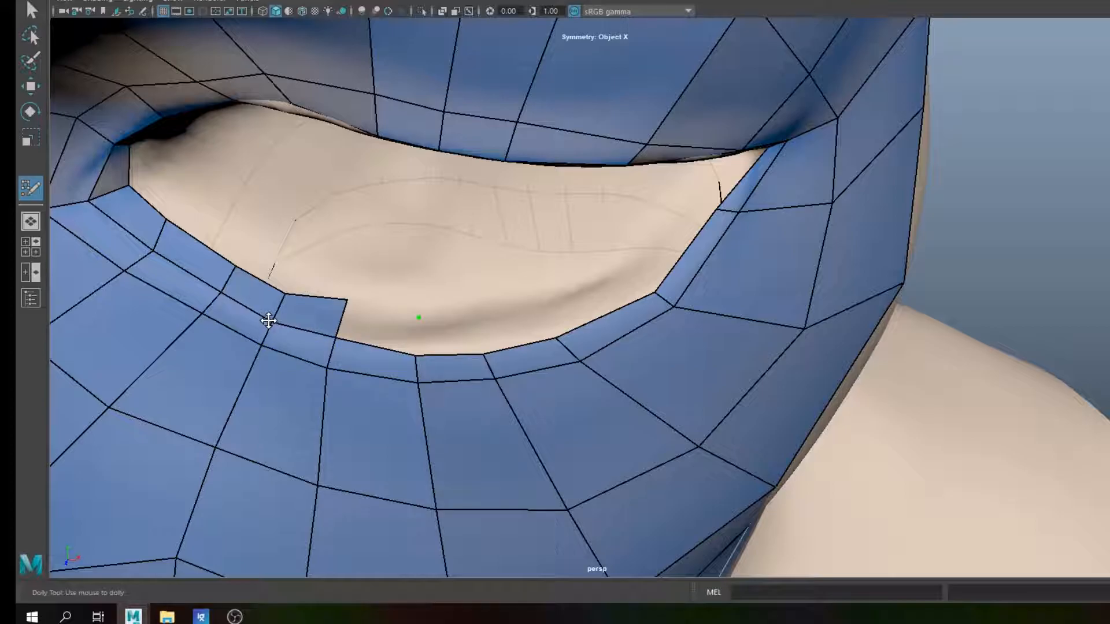
{"action": "left_click", "coordinate": [384, 322], "text": "shift"}
{"action": "left_click_drag", "start_coordinate": [345, 300], "coordinate": [342, 306]}
{"action": "left_click_drag", "start_coordinate": [421, 319], "coordinate": [418, 320]}
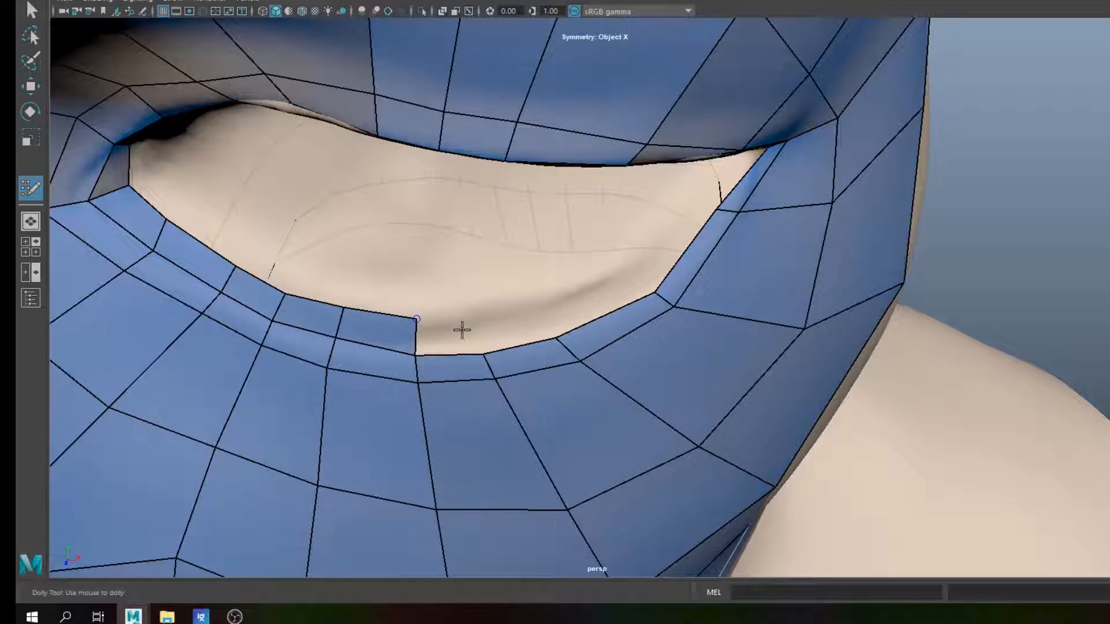
Step: Extend the inner row of quads along the outer half of the lower lid
{"action": "left_click", "coordinate": [474, 325]}
{"action": "left_click", "coordinate": [516, 325], "text": "shift"}
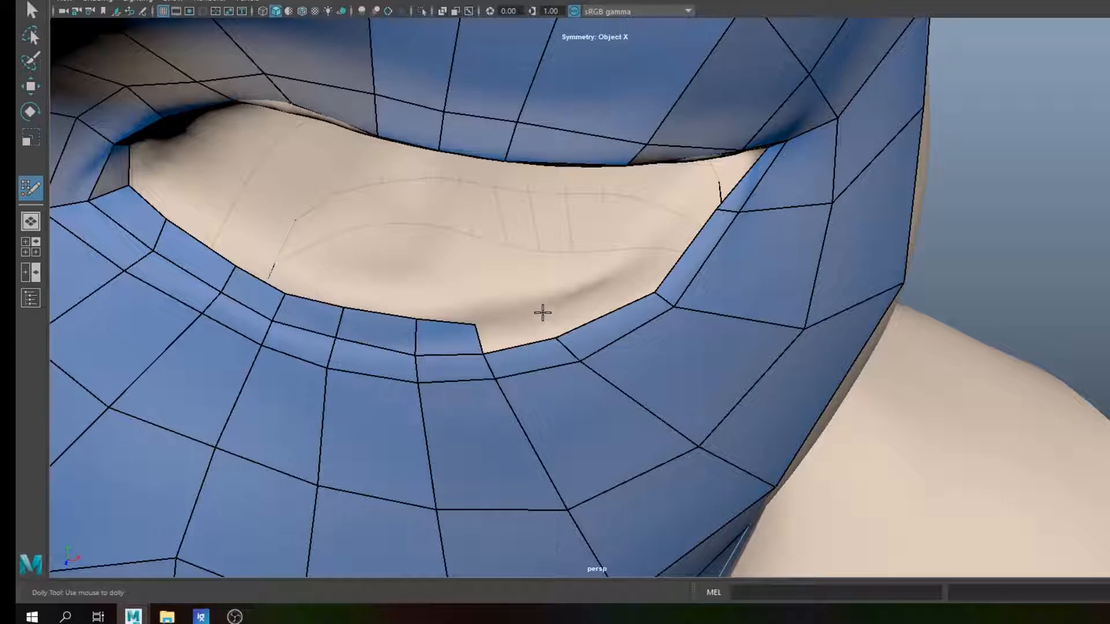
{"action": "left_click", "coordinate": [521, 325], "text": "shift"}
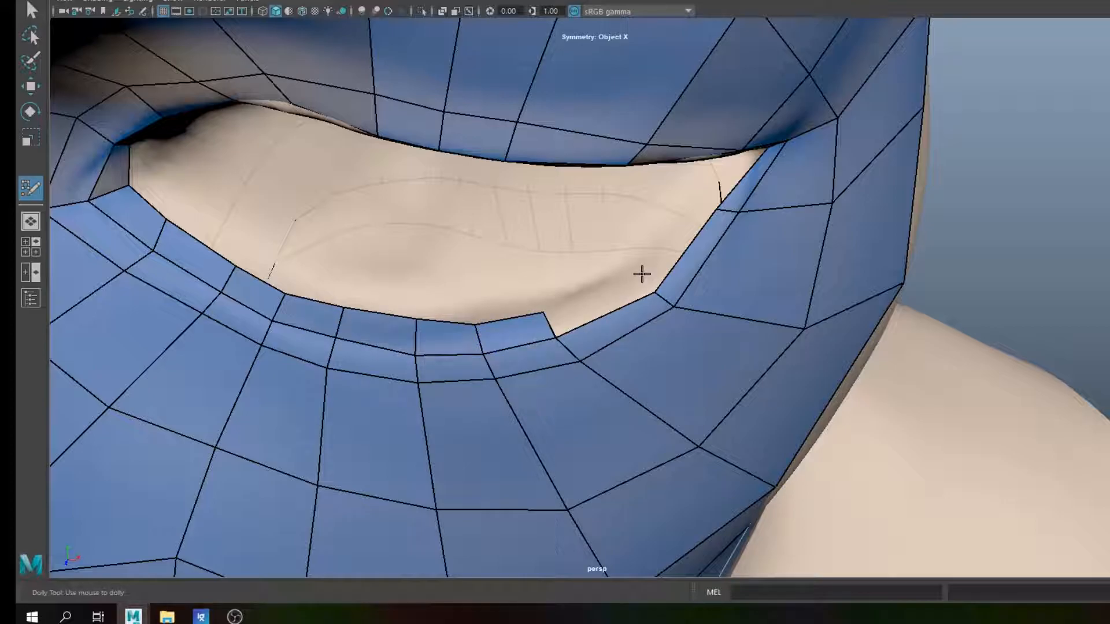
{"action": "left_click", "coordinate": [606, 293], "text": "shift"}
Step: Add a rim quad on the lower lid's edge rising toward the eye's outer corner
{"action": "scroll", "coordinate": [619, 297], "scroll_direction": "down", "scroll_amount": 3}
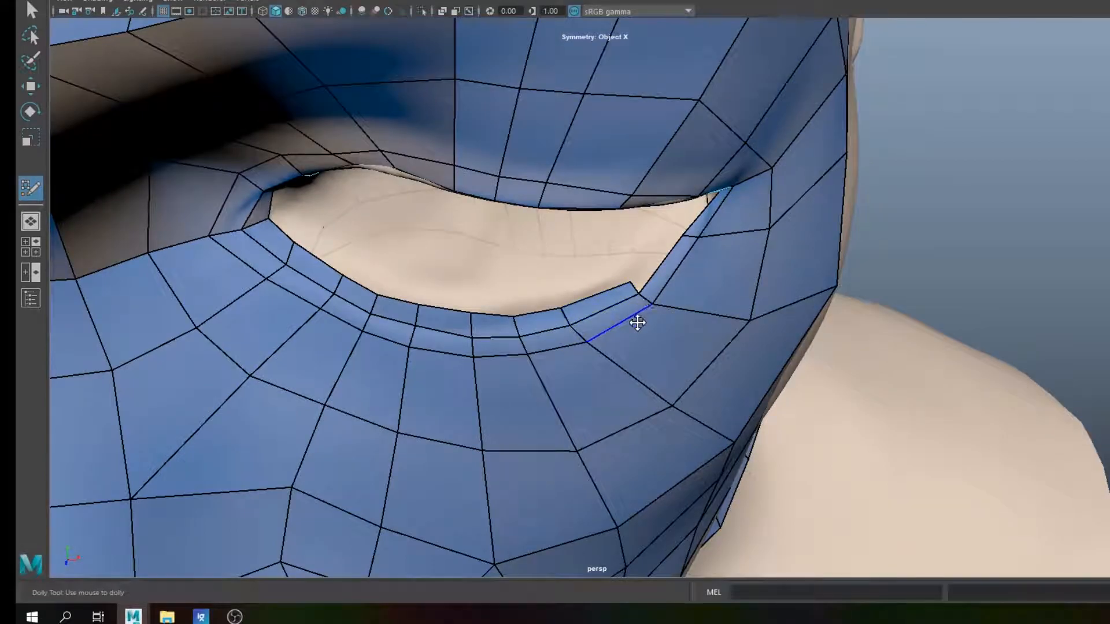
{"action": "left_click_drag", "start_coordinate": [627, 304], "coordinate": [618, 356], "text": "alt"}
{"action": "middle_click_drag", "start_coordinate": [619, 355], "coordinate": [589, 414], "text": "alt"}
{"action": "scroll", "coordinate": [589, 414], "scroll_direction": "up", "scroll_amount": 3}
{"action": "left_click_drag", "start_coordinate": [441, 305], "coordinate": [435, 325], "text": "alt"}
{"action": "left_click_drag", "start_coordinate": [605, 316], "coordinate": [605, 332], "text": "alt"}
{"action": "left_click_drag", "start_coordinate": [648, 298], "coordinate": [636, 295], "text": "alt"}
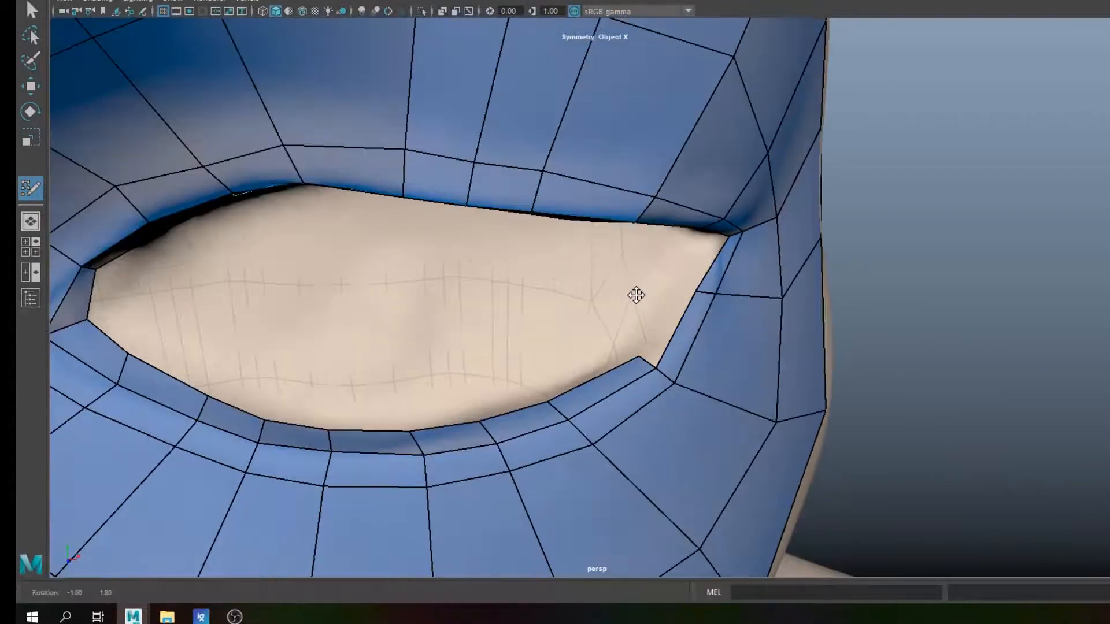
{"action": "left_click", "coordinate": [675, 287]}
{"action": "left_click", "coordinate": [668, 305], "text": "shift"}
Step: Close the ring of rim quads around the outer corner, joining the lower lid row to the upper lid row
{"action": "left_click_drag", "start_coordinate": [629, 342], "coordinate": [630, 324], "text": "alt"}
{"action": "middle_click_drag", "start_coordinate": [630, 324], "coordinate": [617, 443], "text": "alt"}
{"action": "right_click_drag", "start_coordinate": [617, 443], "coordinate": [565, 412], "text": "alt"}
{"action": "left_click", "coordinate": [624, 424], "text": "shift"}
{"action": "left_click_drag", "start_coordinate": [581, 399], "coordinate": [588, 214], "text": "alt"}
{"action": "left_click", "coordinate": [604, 210]}
{"action": "left_click", "coordinate": [614, 230], "text": "shift"}
{"action": "left_click", "coordinate": [583, 151], "text": "shift"}
Step: Pull the upper lid's inner rim vertices up for a narrower, even rim and insert an edge loop around it
{"action": "left_click_drag", "start_coordinate": [531, 193], "coordinate": [464, 214], "text": "alt"}
{"action": "middle_click_drag", "start_coordinate": [464, 214], "coordinate": [777, 287], "text": "alt"}
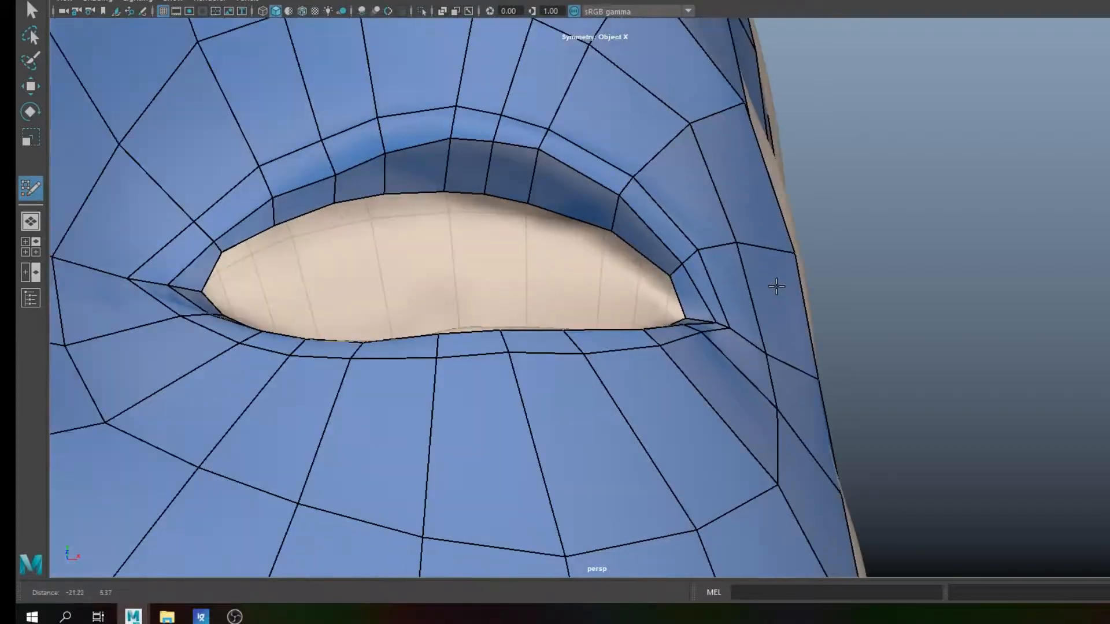
{"action": "left_click_drag", "start_coordinate": [527, 269], "coordinate": [545, 243], "text": "alt"}
{"action": "middle_click_drag", "start_coordinate": [509, 248], "coordinate": [493, 292], "text": "alt"}
{"action": "left_click_drag", "start_coordinate": [493, 293], "coordinate": [469, 272], "text": "alt"}
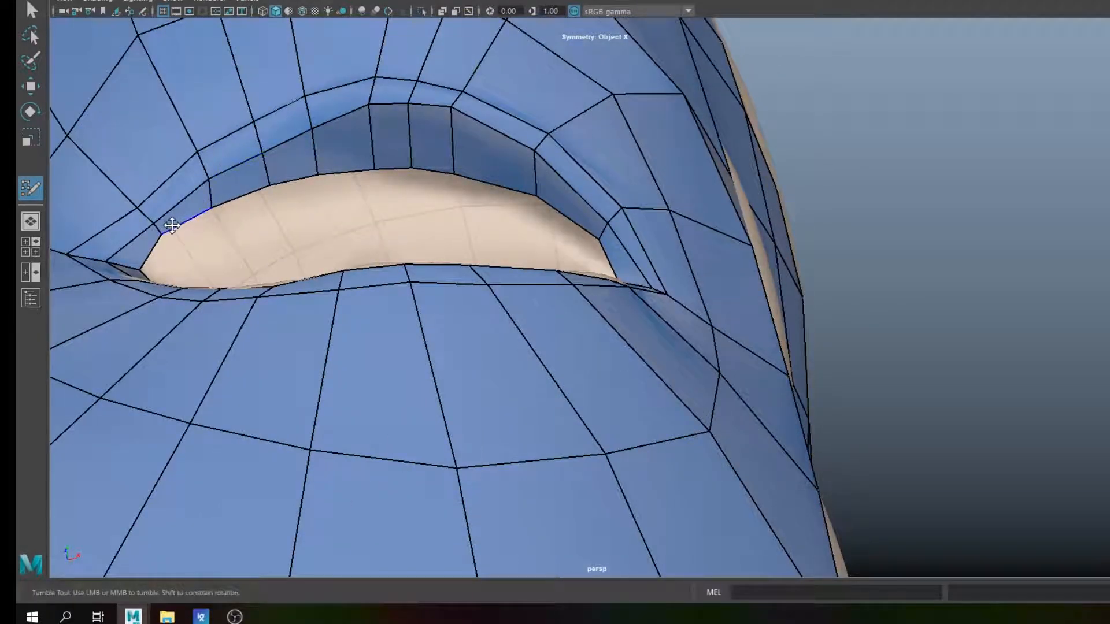
{"action": "left_click_drag", "start_coordinate": [392, 168], "coordinate": [387, 139]}
{"action": "left_click_drag", "start_coordinate": [318, 169], "coordinate": [312, 154]}
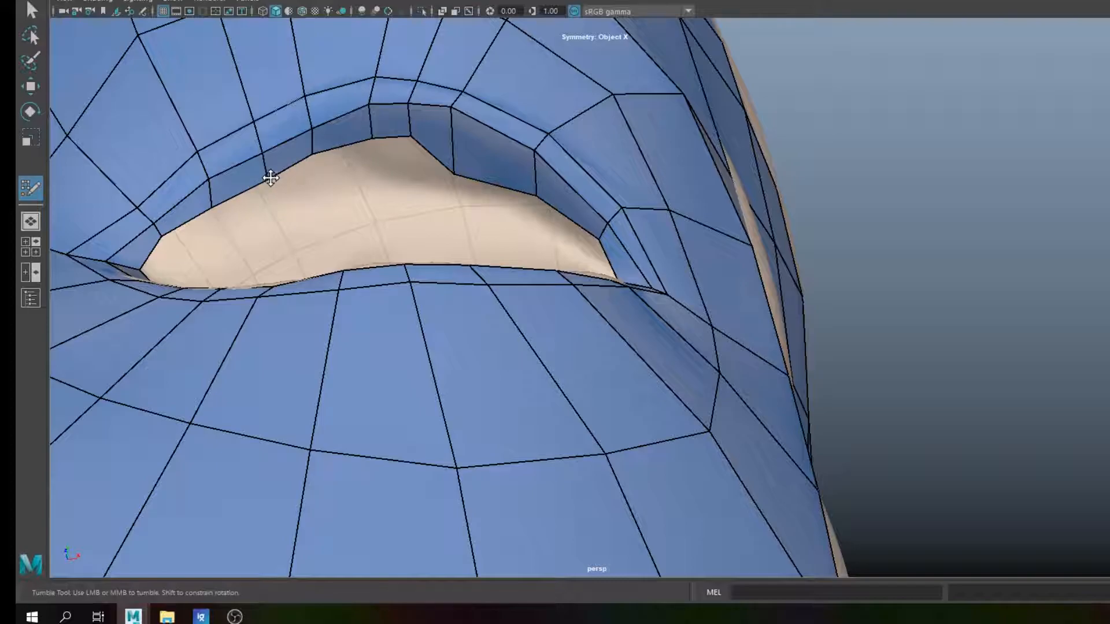
{"action": "left_click_drag", "start_coordinate": [463, 176], "coordinate": [456, 138]}
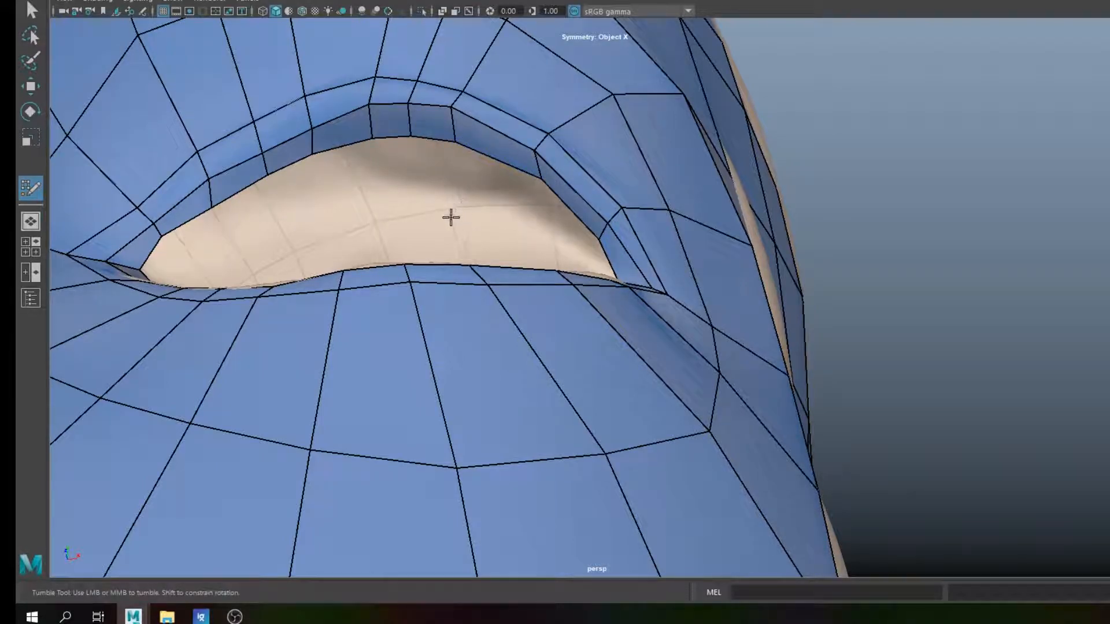
{"action": "left_click", "coordinate": [269, 159], "text": "ctrl"}
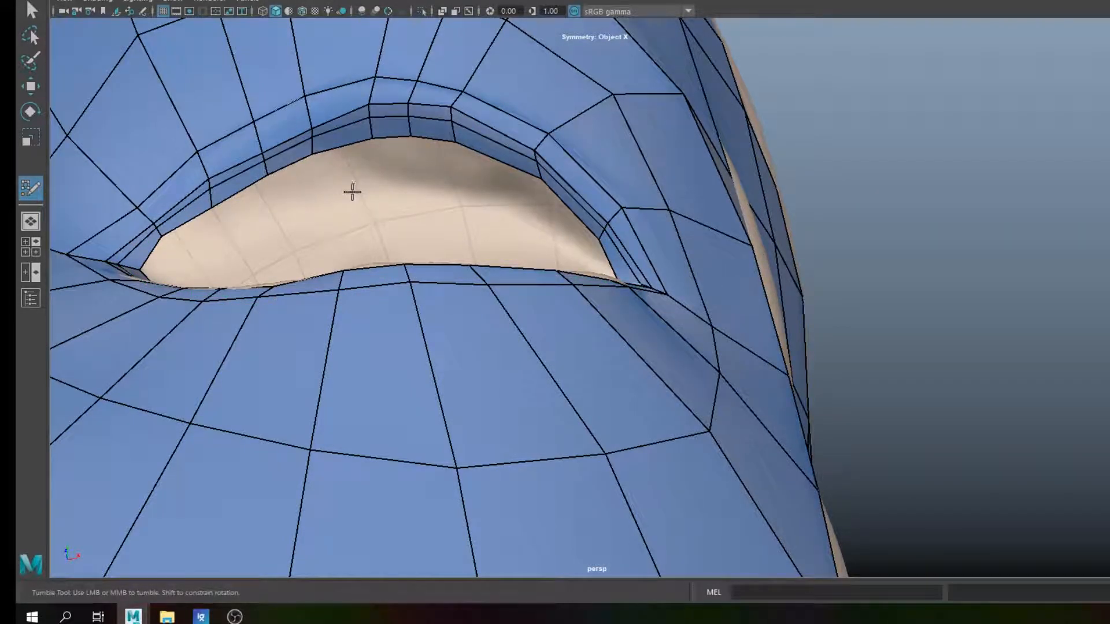
Step: Examine the topology of the eyelid rim and the surrounding eye area from several angles
{"action": "scroll", "coordinate": [347, 197], "scroll_direction": "down", "scroll_amount": 4}
{"action": "left_click_drag", "start_coordinate": [372, 228], "coordinate": [382, 241], "text": "alt"}
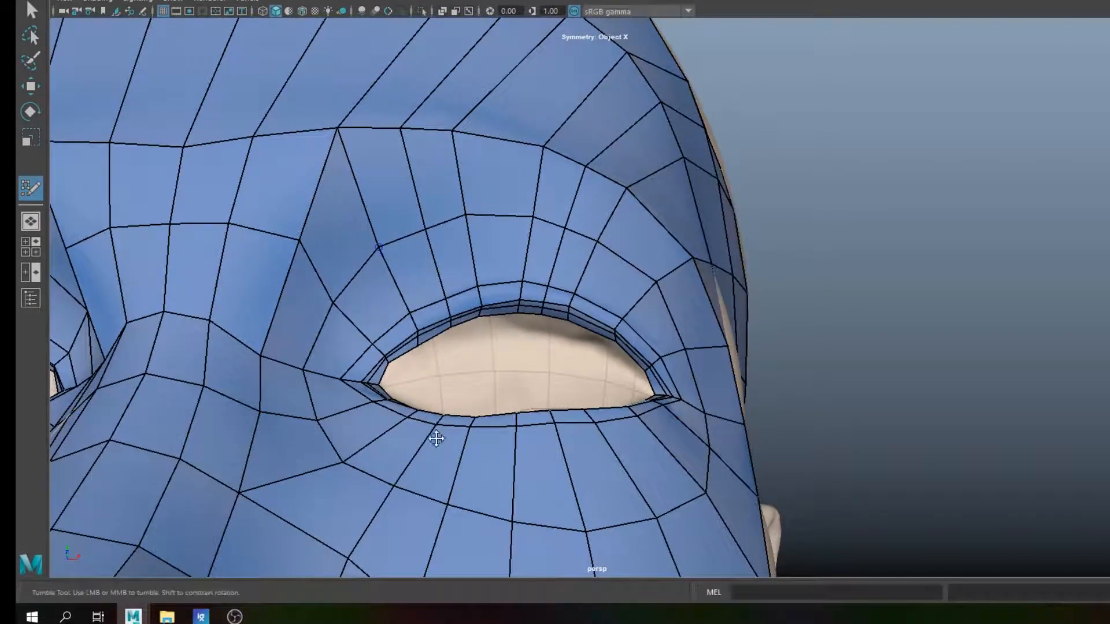
{"action": "middle_click_drag", "start_coordinate": [451, 416], "coordinate": [410, 291], "text": "alt"}
{"action": "left_click_drag", "start_coordinate": [410, 291], "coordinate": [420, 351], "text": "alt"}
{"action": "left_click_drag", "start_coordinate": [439, 407], "coordinate": [471, 352], "text": "alt"}
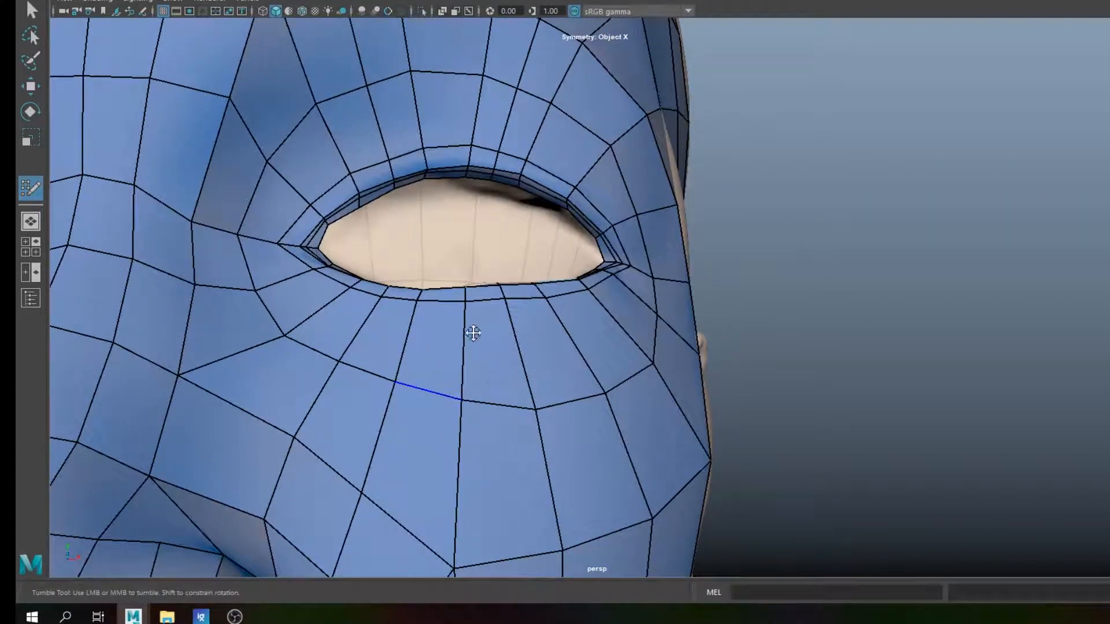
{"action": "scroll", "coordinate": [467, 244], "scroll_direction": "up", "scroll_amount": 3}
{"action": "scroll", "coordinate": [435, 187], "scroll_direction": "up", "scroll_amount": 2}
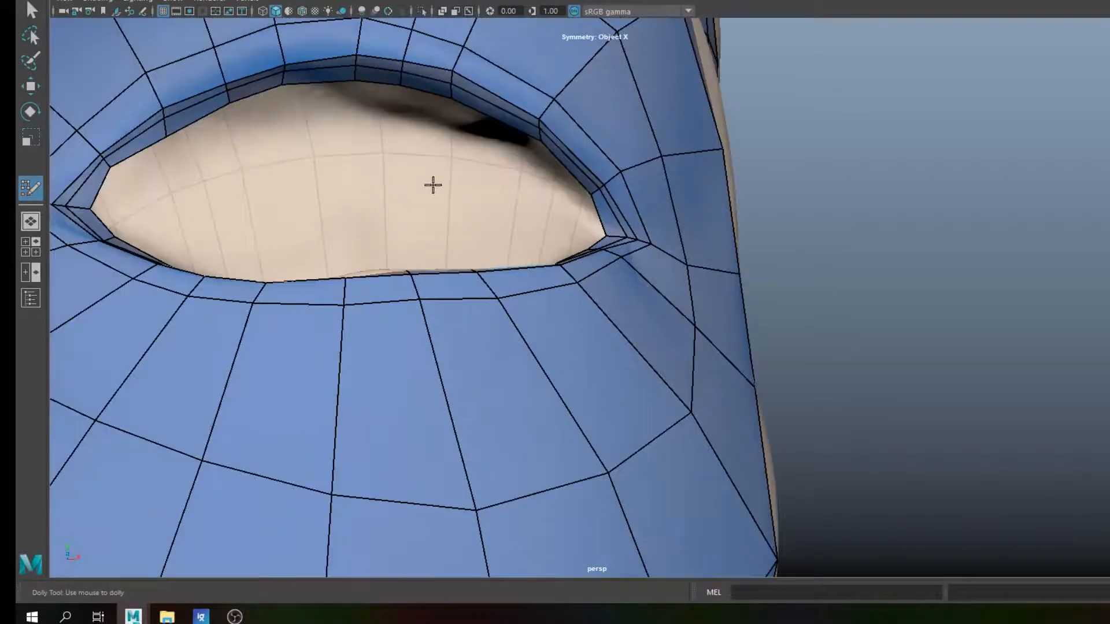
{"action": "left_click_drag", "start_coordinate": [379, 158], "coordinate": [388, 225], "text": "alt"}
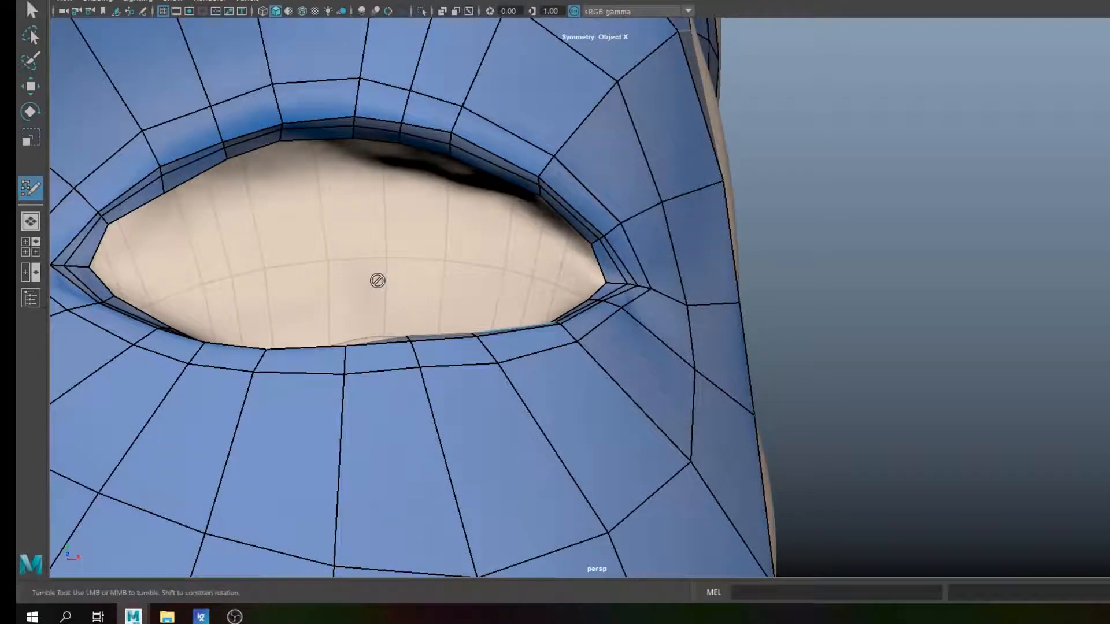
Step: Inspect the upper and lower inner lid rims and both eye corners from above, below and the side
{"action": "left_click_drag", "start_coordinate": [376, 326], "coordinate": [379, 362], "text": "alt"}
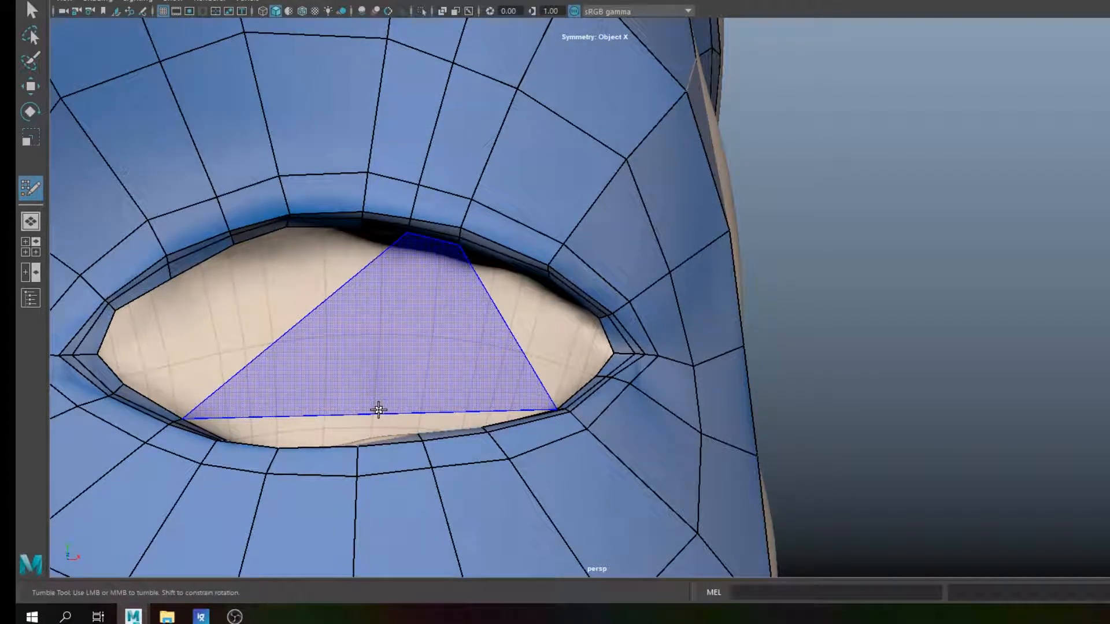
{"action": "scroll", "coordinate": [359, 307], "scroll_direction": "up", "scroll_amount": 3}
{"action": "middle_click_drag", "start_coordinate": [370, 271], "coordinate": [387, 338], "text": "alt"}
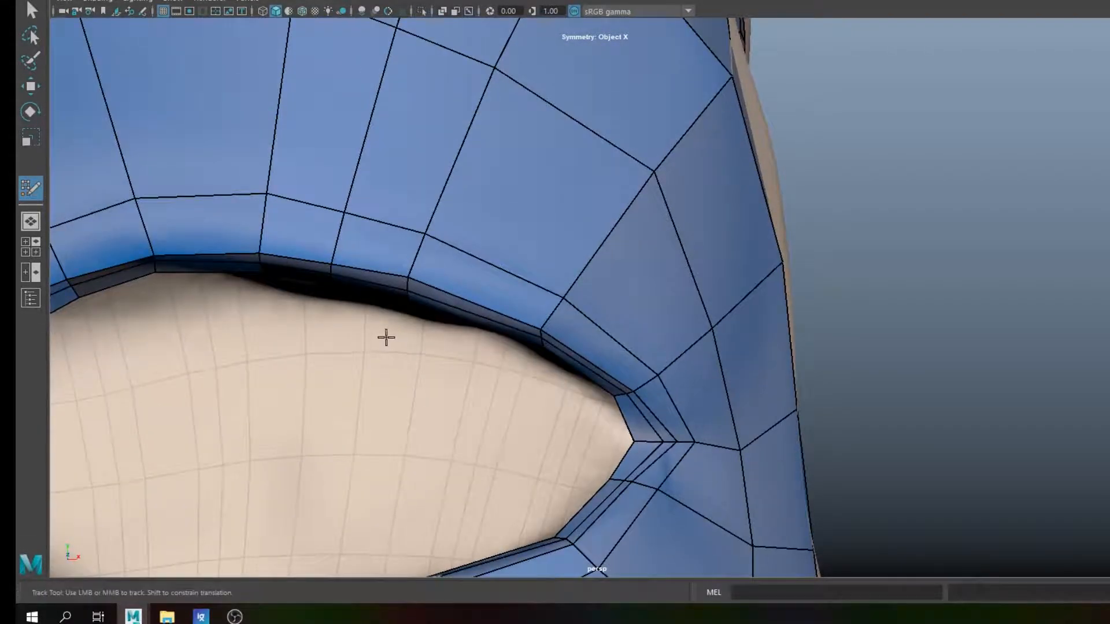
{"action": "left_click_drag", "start_coordinate": [387, 337], "coordinate": [389, 315], "text": "alt"}
{"action": "middle_click_drag", "start_coordinate": [357, 142], "coordinate": [406, 176], "text": "alt"}
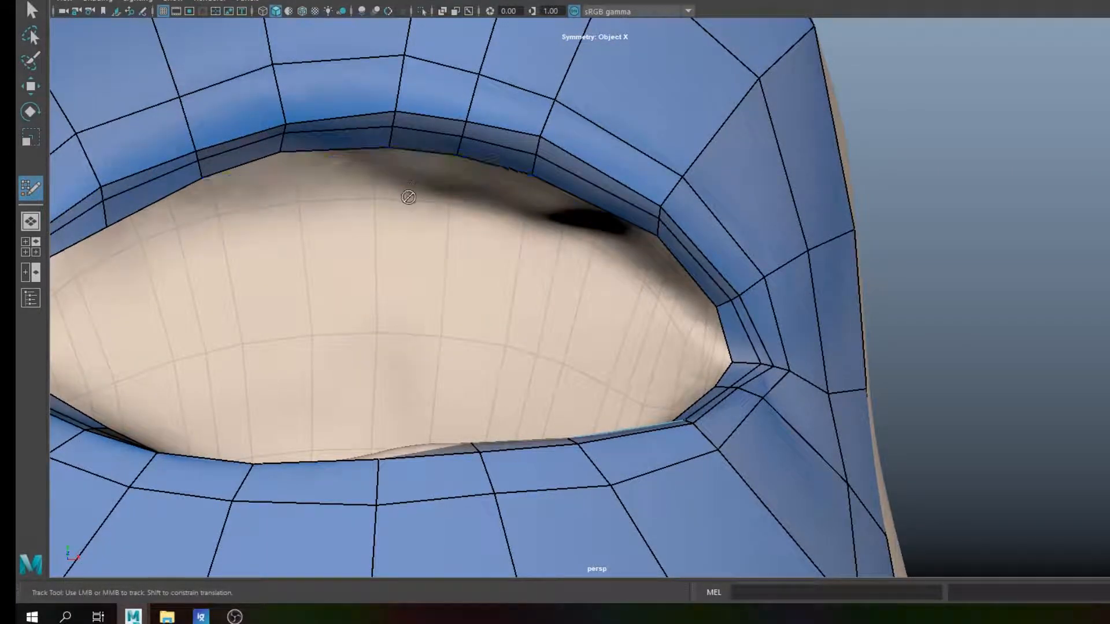
{"action": "scroll", "coordinate": [428, 355], "scroll_direction": "down", "scroll_amount": 3}
{"action": "left_click_drag", "start_coordinate": [439, 352], "coordinate": [738, 297], "text": "alt"}
{"action": "middle_click_drag", "start_coordinate": [737, 297], "coordinate": [701, 295], "text": "alt"}
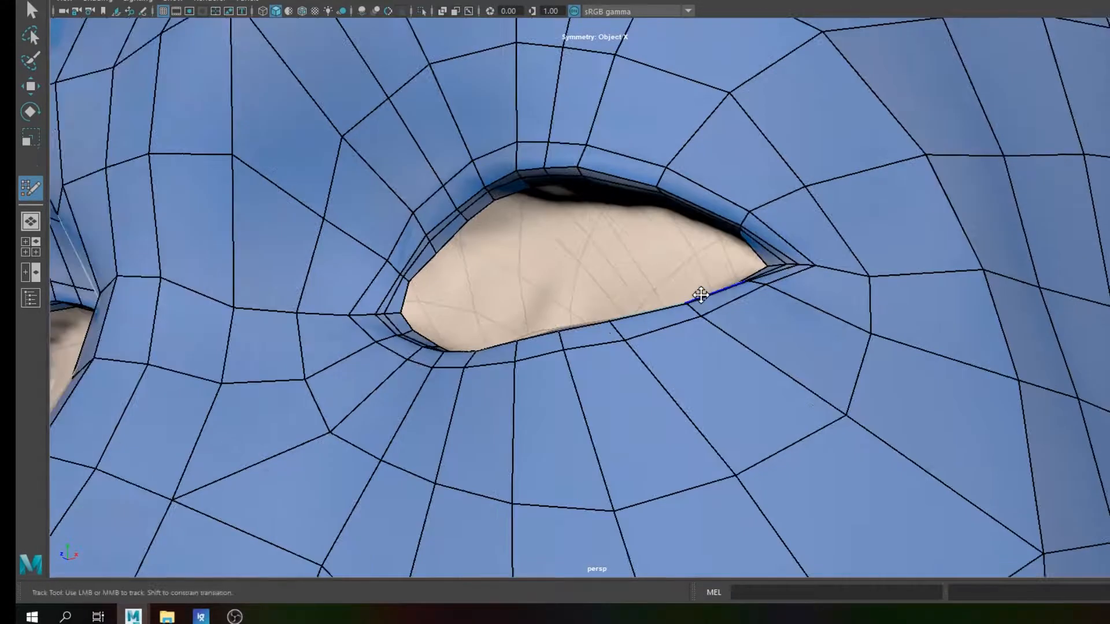
{"action": "mouse_move", "coordinate": [552, 324]}
{"action": "left_mouse_down", "text": "alt"}
{"action": "mouse_move", "coordinate": [560, 335]}
{"action": "mouse_move", "coordinate": [513, 334]}
{"action": "mouse_move", "coordinate": [547, 329]}
{"action": "left_mouse_up", "text": "alt"}
Step: Leave Quad Draw for the Move tool, select the retopology mesh in object mode and isolate it
{"action": "key", "text": "w"}
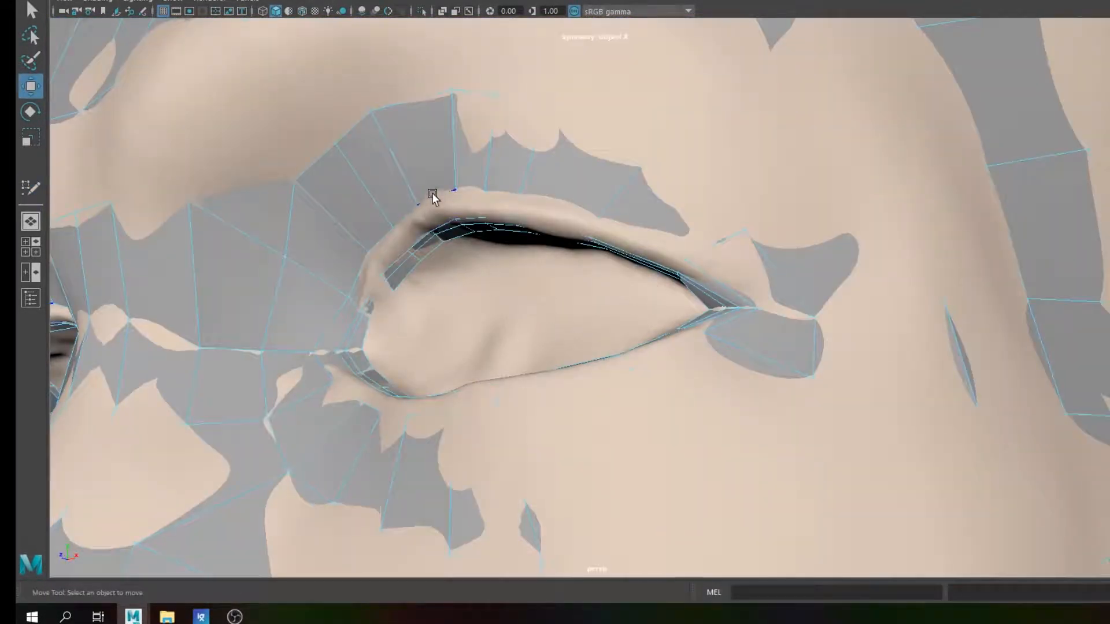
{"action": "right_click", "coordinate": [425, 181]}
{"action": "left_click", "coordinate": [471, 161]}
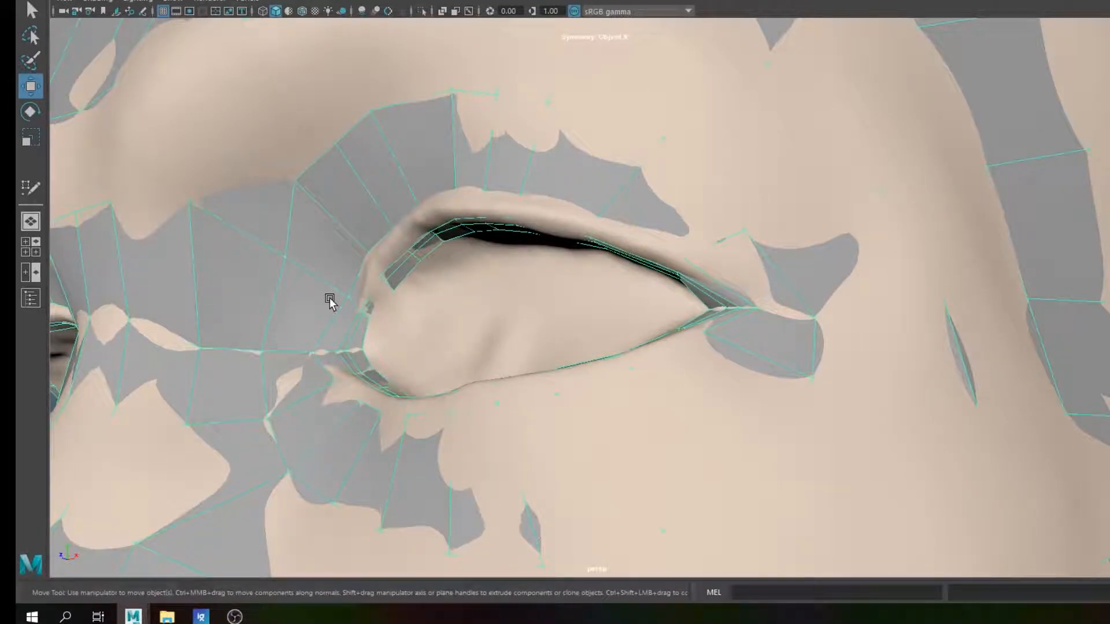
{"action": "key", "text": "ctrl+1"}
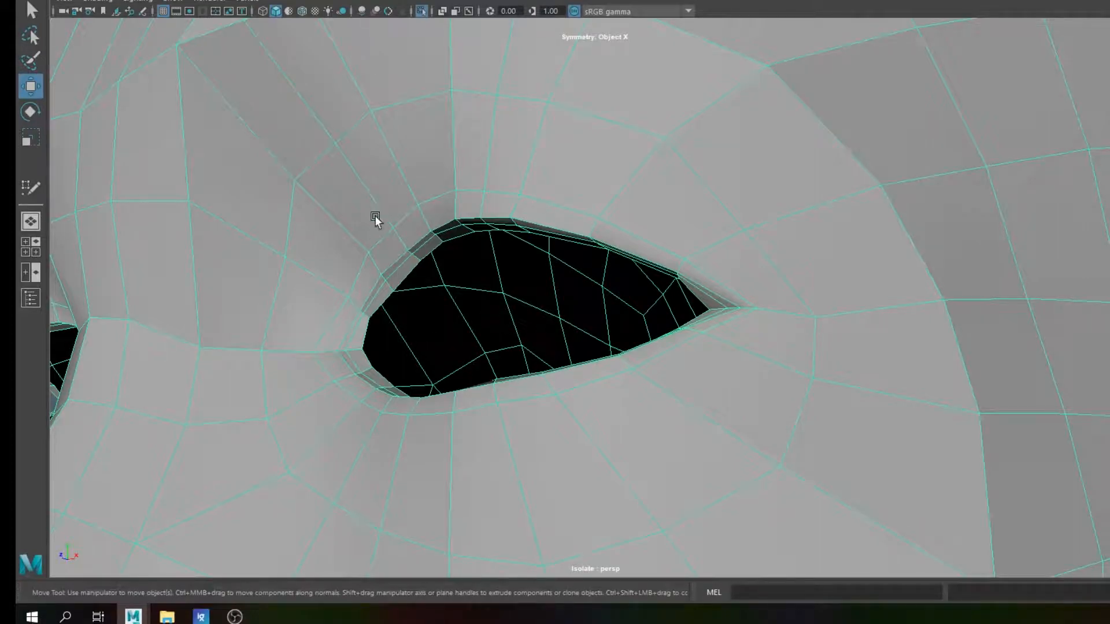
Step: Select the border edge loop of the eyelid's inner rim and fill the eye opening with Fill Hole
{"action": "right_click_drag", "start_coordinate": [372, 199], "coordinate": [373, 160]}
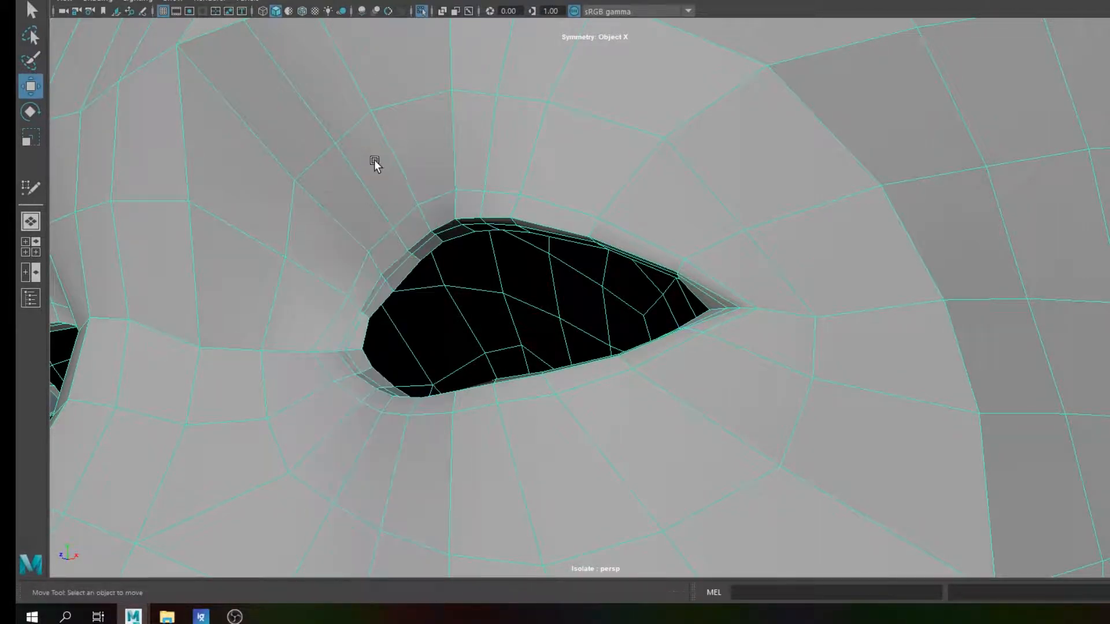
{"action": "left_click", "coordinate": [430, 255]}
{"action": "double_click", "coordinate": [404, 272]}
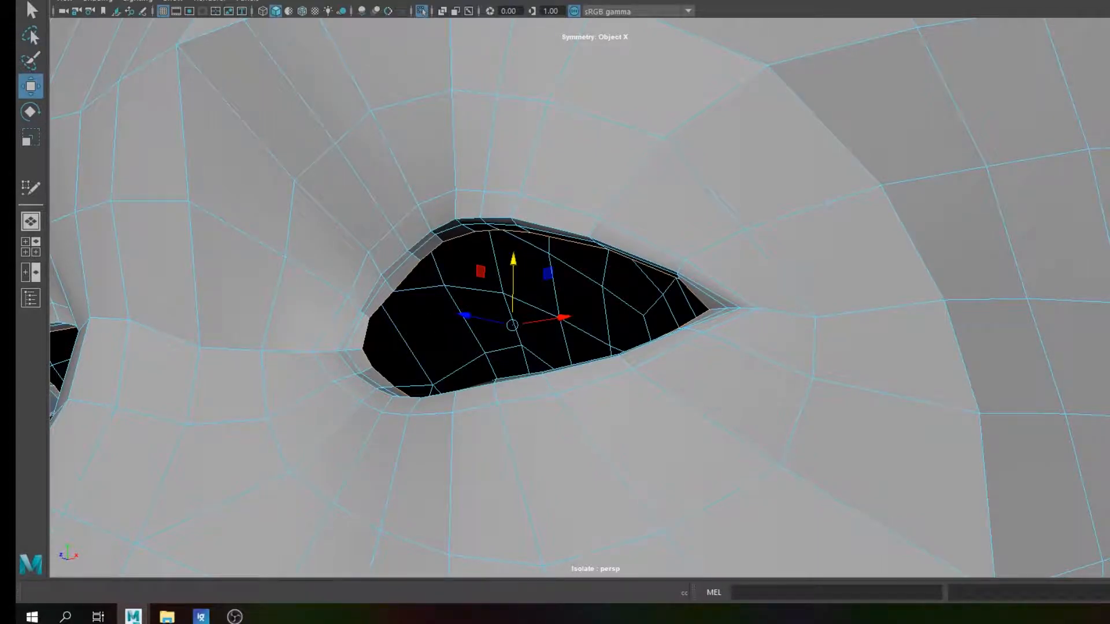
{"action": "left_click", "coordinate": [292, 2]}
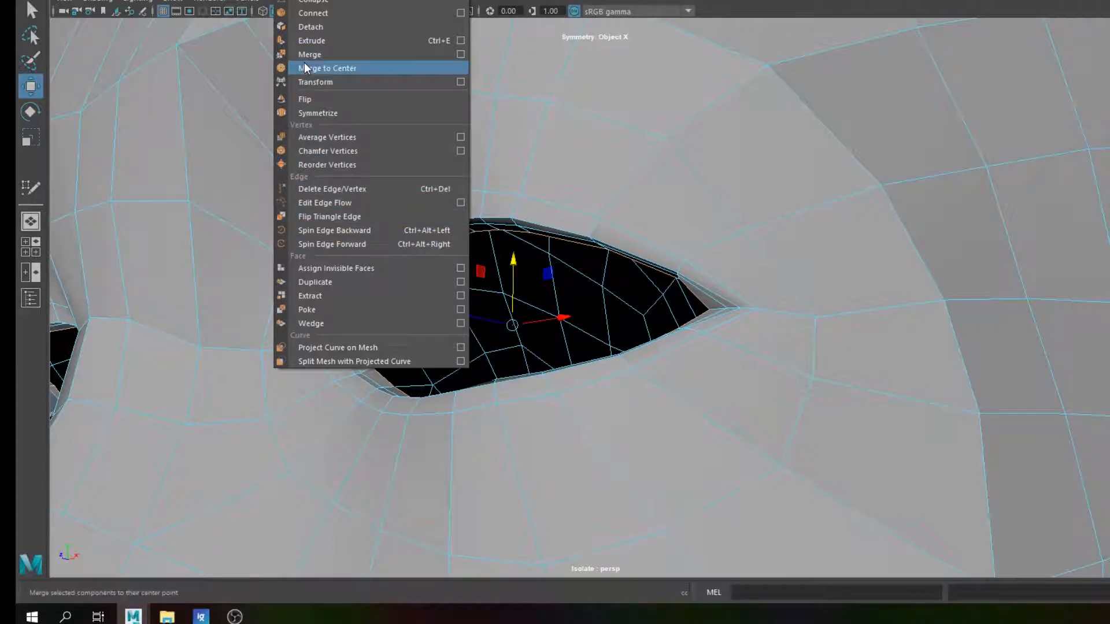
{"action": "mouse_move", "coordinate": [257, 1]}
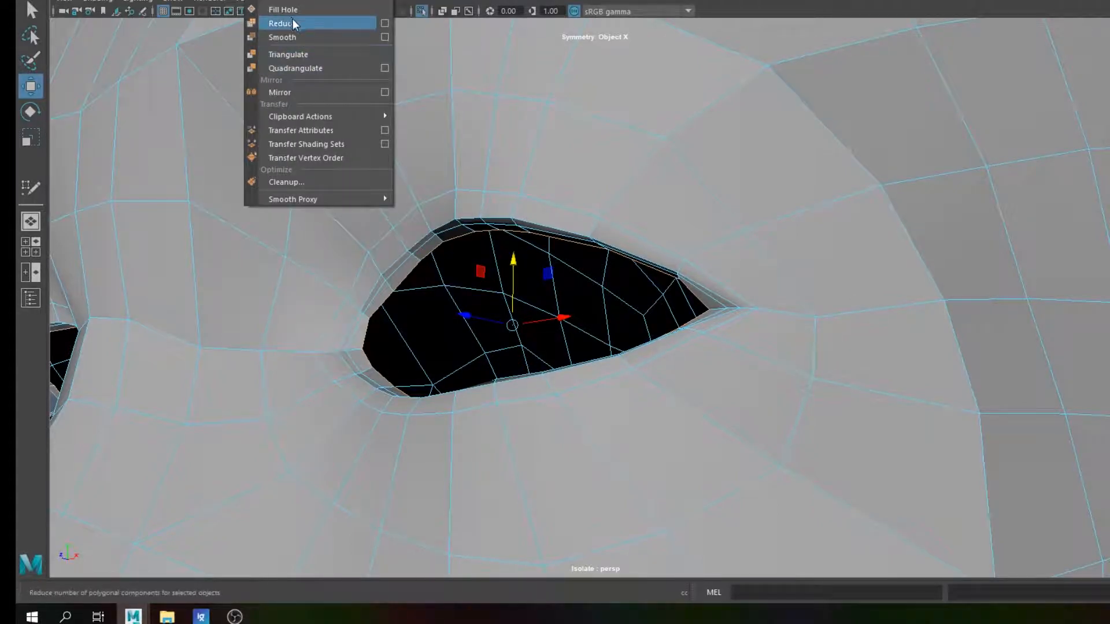
{"action": "left_click", "coordinate": [291, 3]}
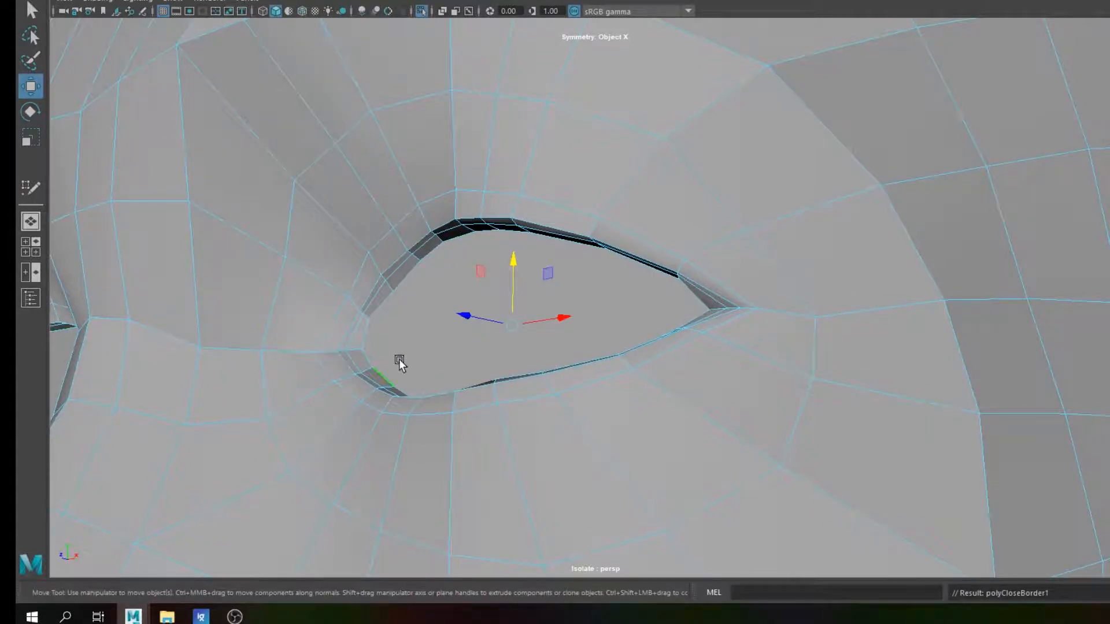
Step: Connect the inner and outer corner vertices of the filled eye opening with a horizontal edge
{"action": "left_click_drag", "start_coordinate": [478, 364], "coordinate": [497, 365], "text": "alt"}
{"action": "middle_click_drag", "start_coordinate": [667, 359], "coordinate": [528, 346], "text": "alt"}
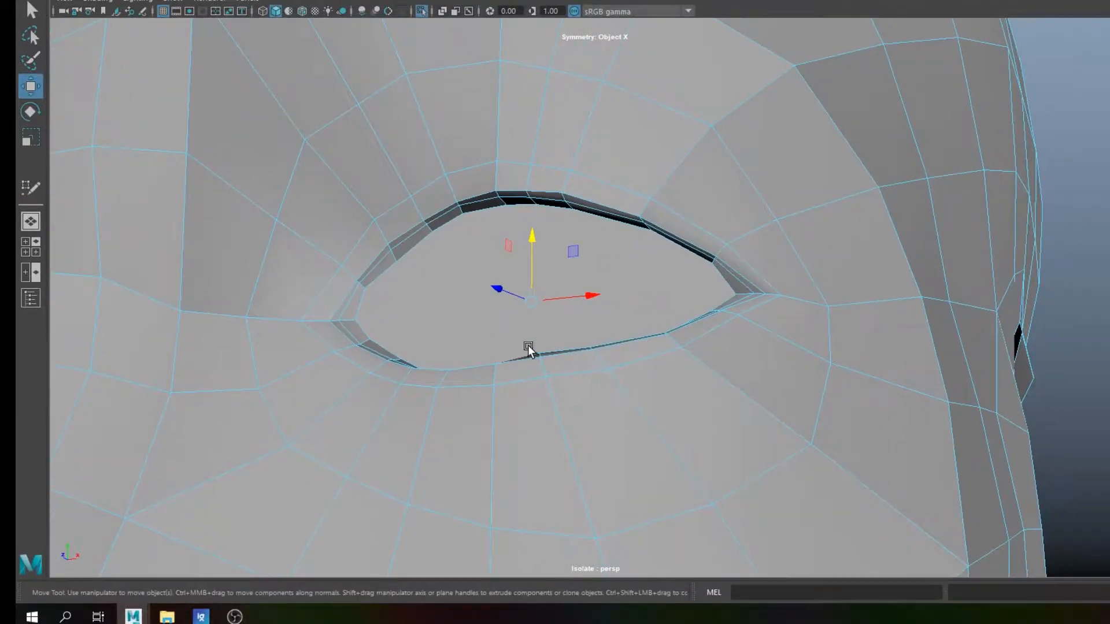
{"action": "left_click_drag", "start_coordinate": [528, 346], "coordinate": [550, 352], "text": "alt"}
{"action": "middle_click_drag", "start_coordinate": [624, 312], "coordinate": [570, 290], "text": "alt"}
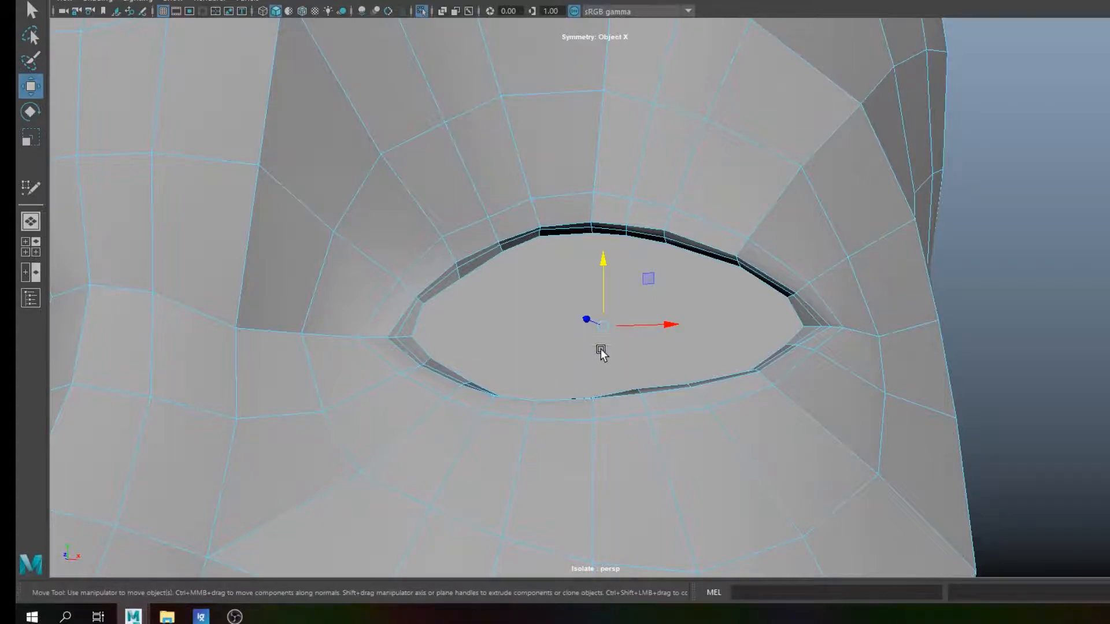
{"action": "middle_click_drag", "start_coordinate": [602, 349], "coordinate": [577, 344], "text": "alt"}
{"action": "left_click_drag", "start_coordinate": [517, 292], "coordinate": [524, 299], "text": "alt"}
{"action": "right_click", "coordinate": [577, 297]}
{"action": "right_click_drag", "start_coordinate": [577, 296], "coordinate": [510, 220]}
{"action": "left_click", "coordinate": [614, 288]}
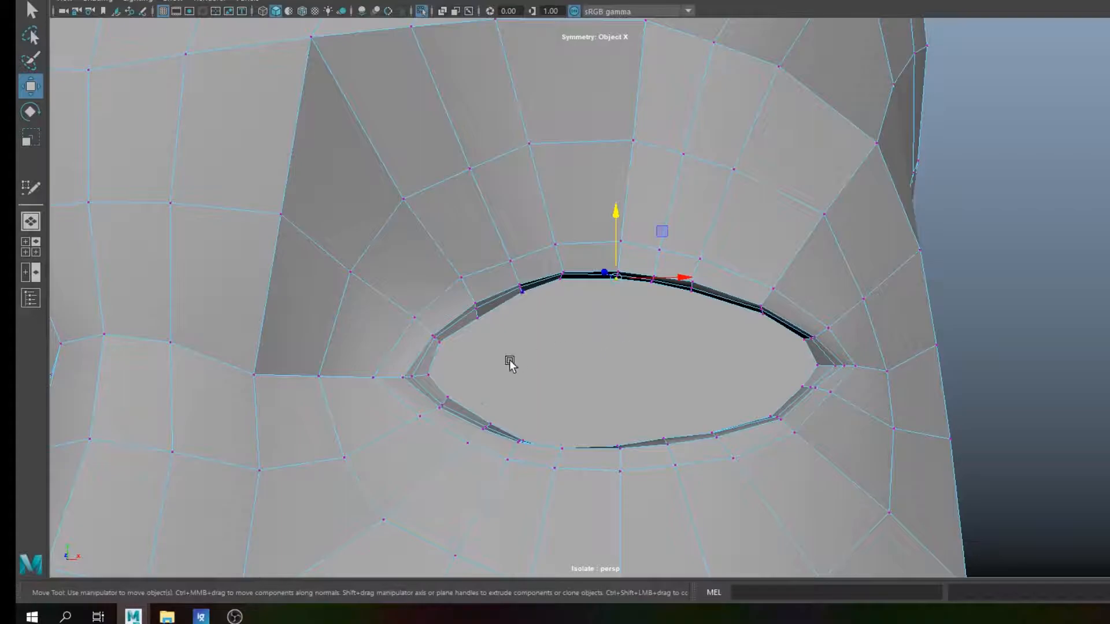
{"action": "left_click", "coordinate": [430, 376]}
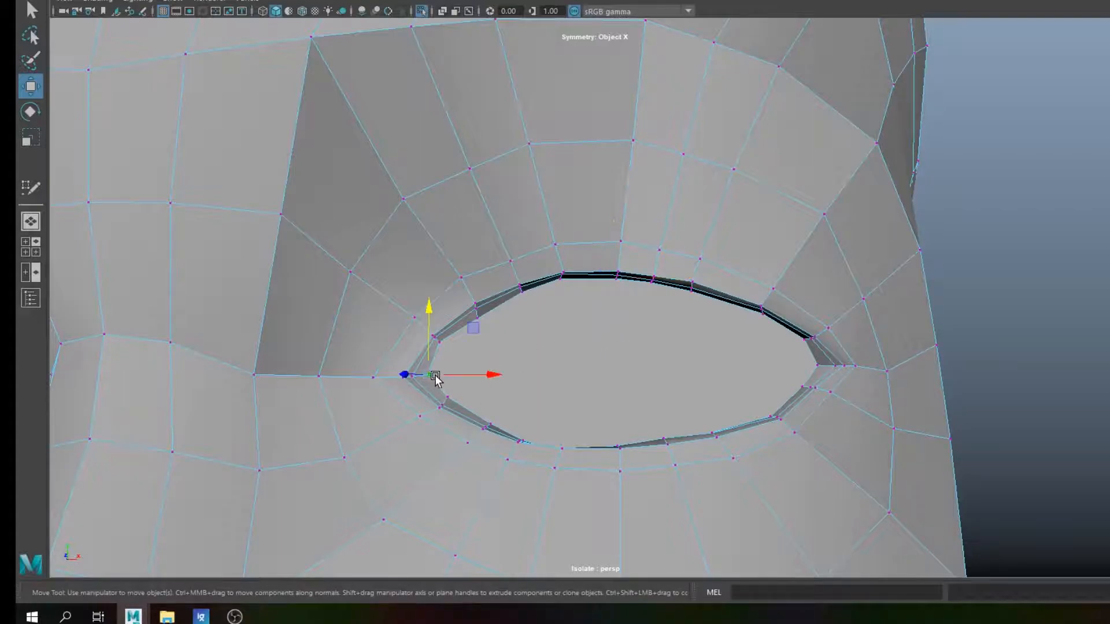
{"action": "left_click", "coordinate": [807, 363], "text": "shift"}
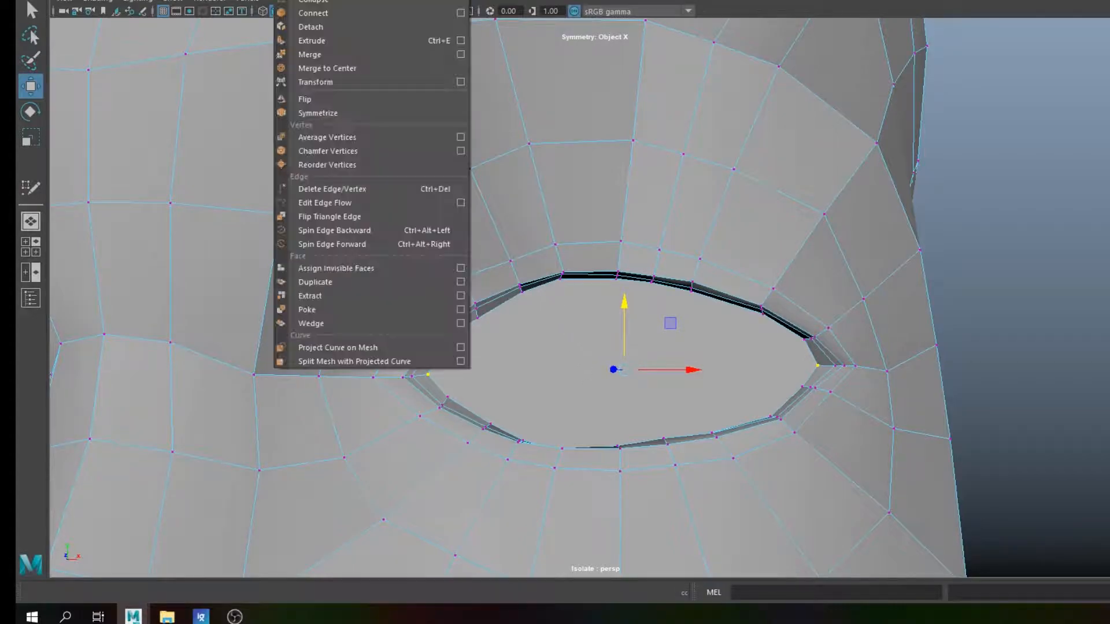
{"action": "left_click", "coordinate": [319, 14]}
Step: Using Multi-Cut, cut a vertical edge between matching upper and lower lid vertices near the eye's inner corner
{"action": "left_click_drag", "start_coordinate": [626, 372], "coordinate": [624, 369], "text": "alt"}
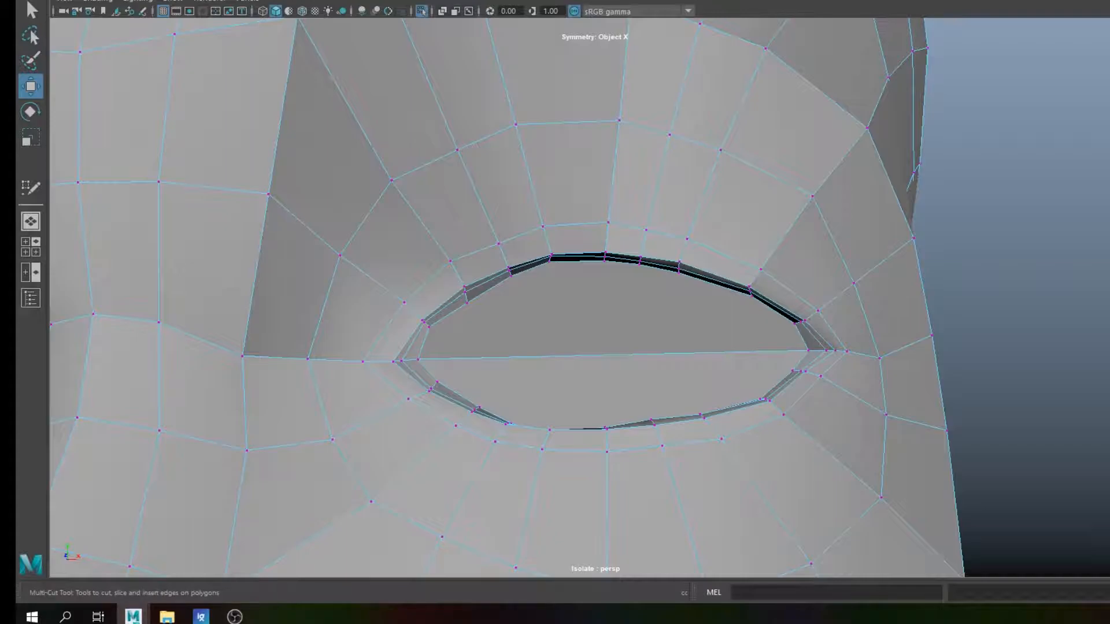
{"action": "double_click", "coordinate": [488, 2]}
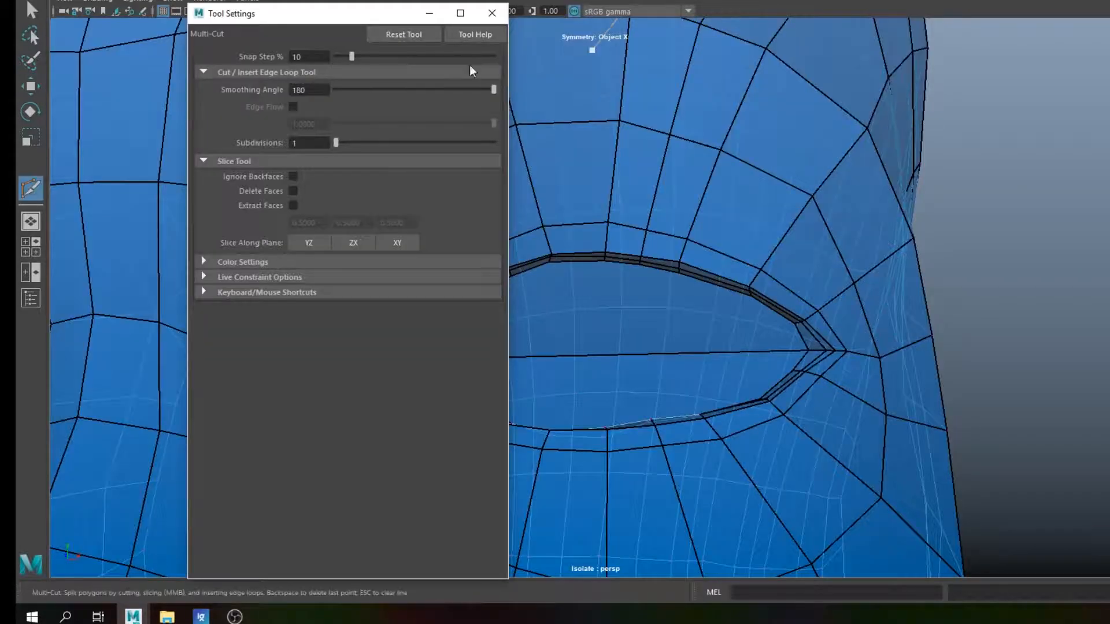
{"action": "left_click_drag", "start_coordinate": [341, 19], "coordinate": [915, 40]}
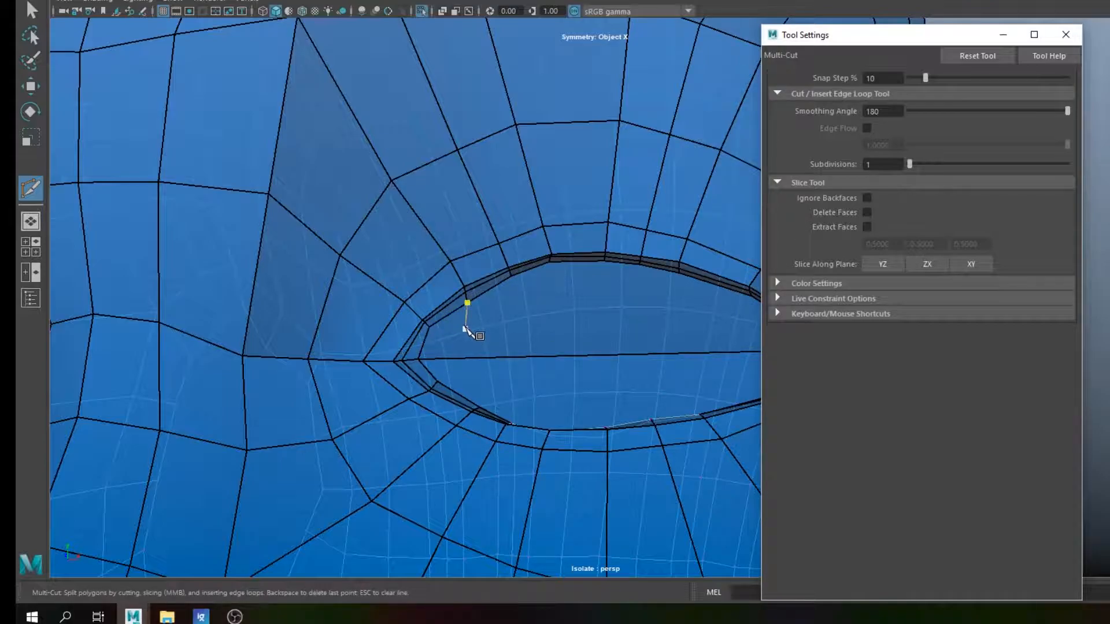
{"action": "left_click", "coordinate": [467, 304]}
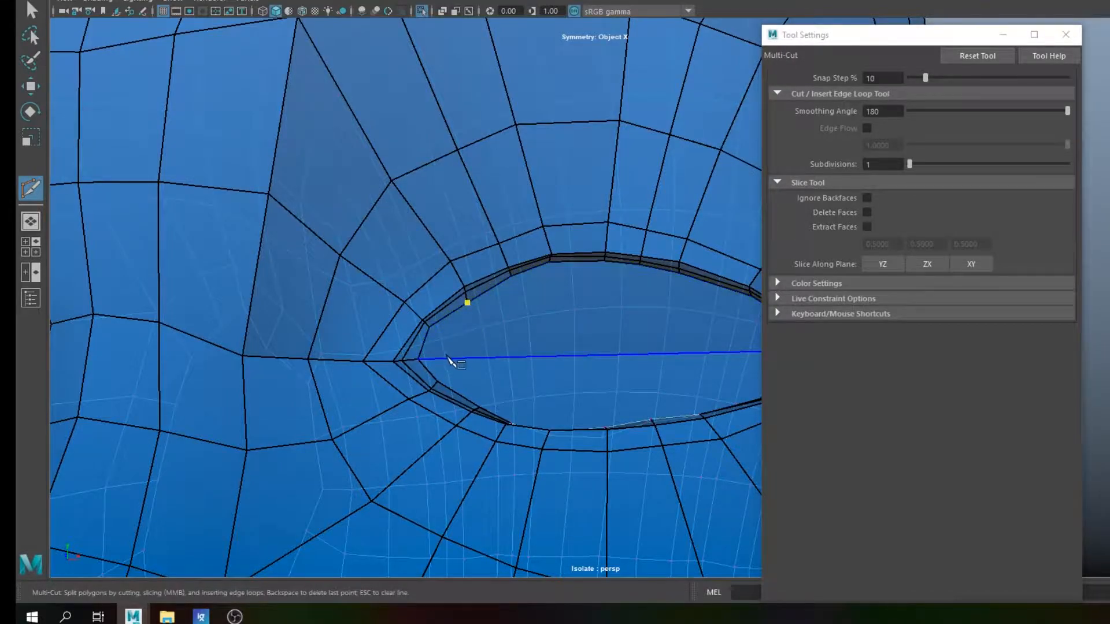
{"action": "left_click", "coordinate": [479, 404]}
{"action": "key", "text": "Return"}
Step: Cut two more vertical edges across the eye fill, joining the following upper and lower lid vertices toward the middle
{"action": "middle_click_drag", "start_coordinate": [533, 302], "coordinate": [504, 294], "text": "alt"}
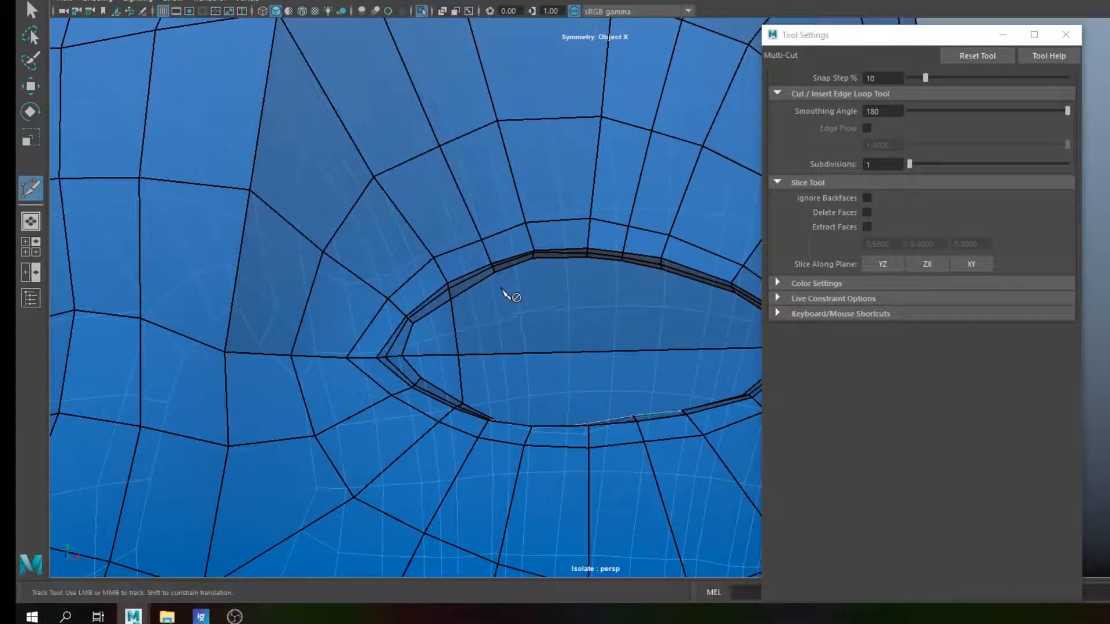
{"action": "left_click_drag", "start_coordinate": [505, 337], "coordinate": [483, 465], "text": "alt"}
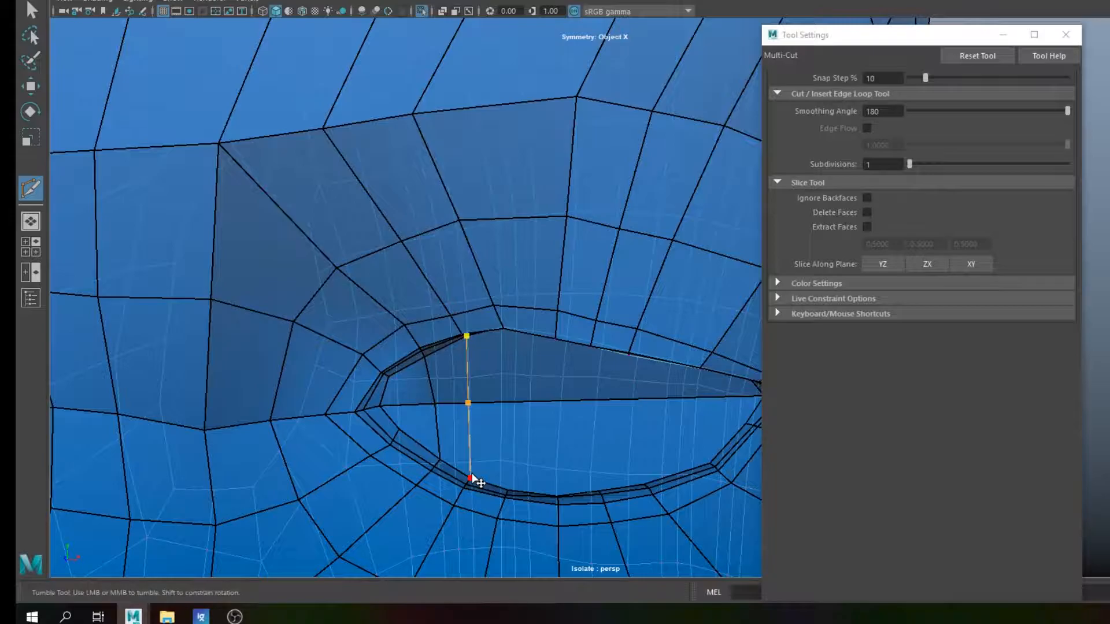
{"action": "left_click", "coordinate": [470, 479]}
{"action": "right_click", "coordinate": [470, 480]}
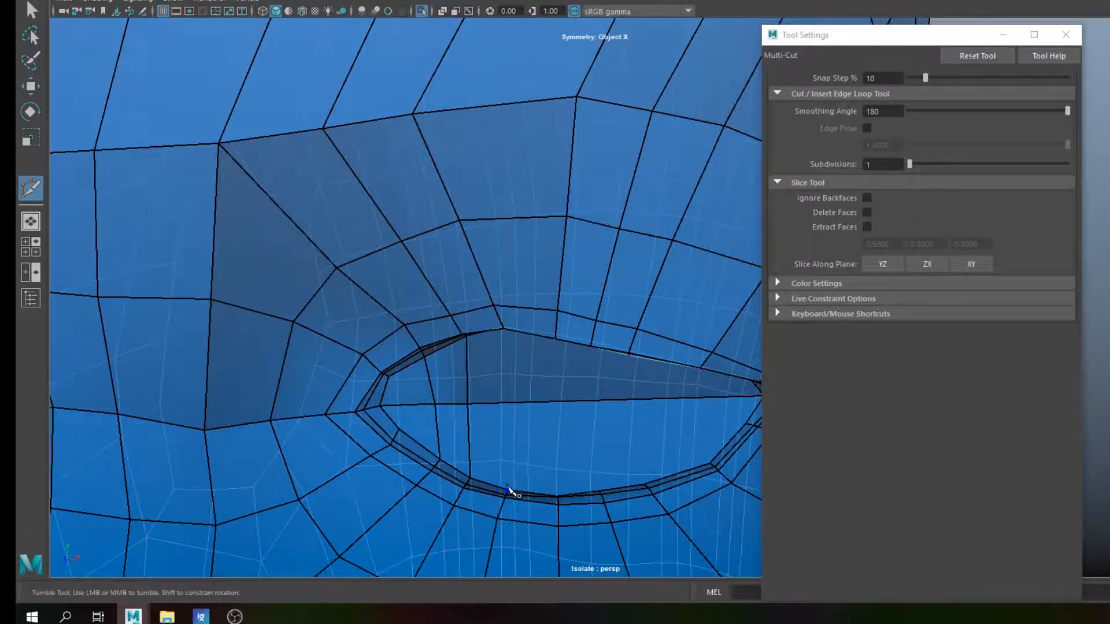
{"action": "left_click_drag", "start_coordinate": [520, 434], "coordinate": [517, 379], "text": "alt"}
{"action": "left_click", "coordinate": [490, 194]}
{"action": "right_click", "coordinate": [496, 199]}
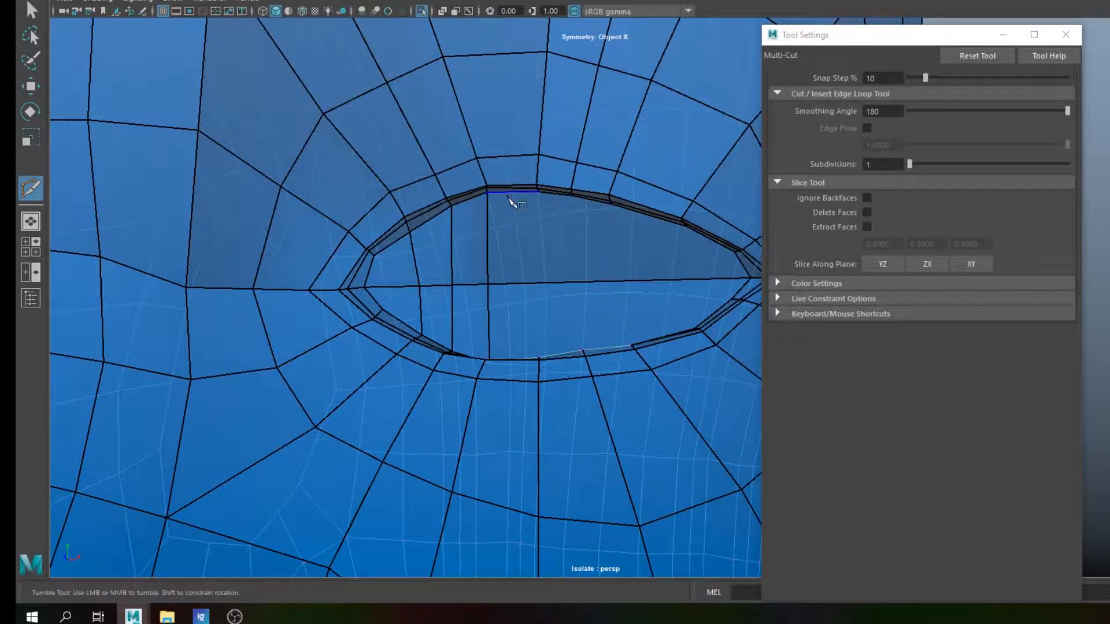
Step: Cut two vertical edges through the middle of the eye fill between opposite upper and lower lid vertices
{"action": "left_click_drag", "start_coordinate": [532, 282], "coordinate": [528, 377], "text": "alt"}
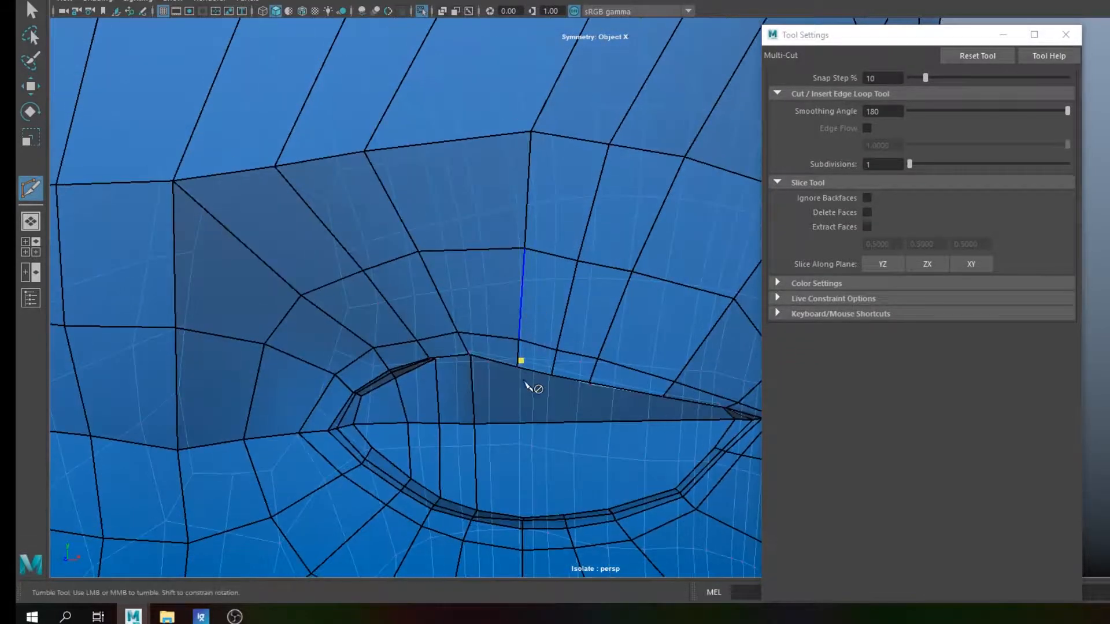
{"action": "left_click", "coordinate": [523, 518]}
{"action": "right_click", "coordinate": [572, 504]}
{"action": "left_click_drag", "start_coordinate": [598, 491], "coordinate": [533, 228], "text": "alt"}
{"action": "left_click", "coordinate": [494, 480]}
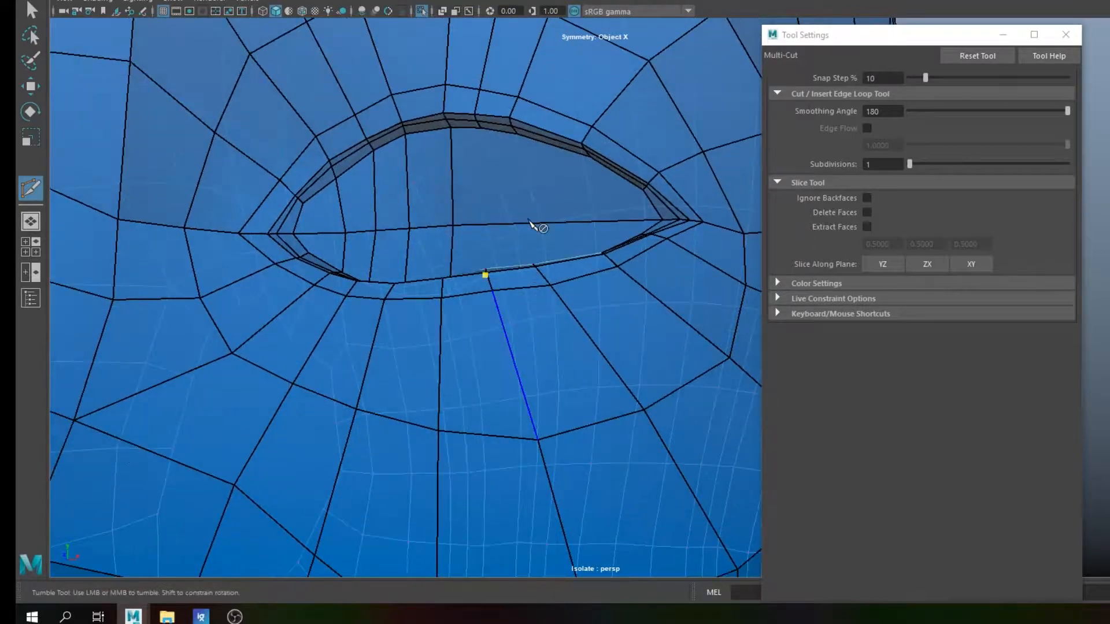
{"action": "left_click", "coordinate": [481, 128]}
{"action": "right_click", "coordinate": [483, 131]}
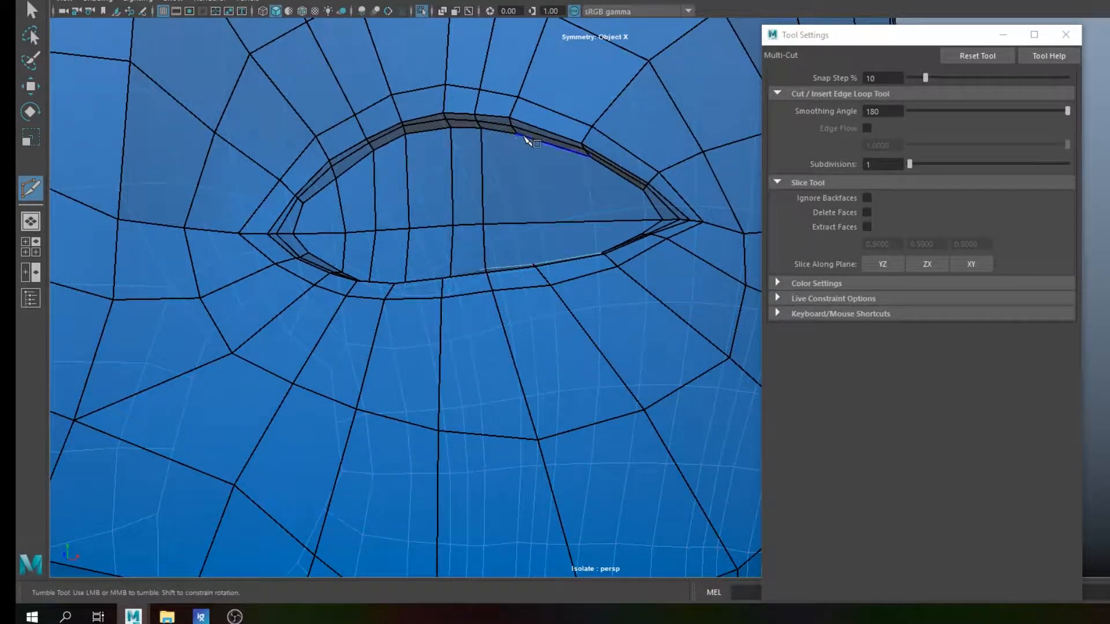
Step: Cut the last two vertical edges between the upper and lower lid vertices toward the eye's outer corner
{"action": "left_click", "coordinate": [518, 135]}
{"action": "left_click_drag", "start_coordinate": [525, 211], "coordinate": [496, 524], "text": "alt"}
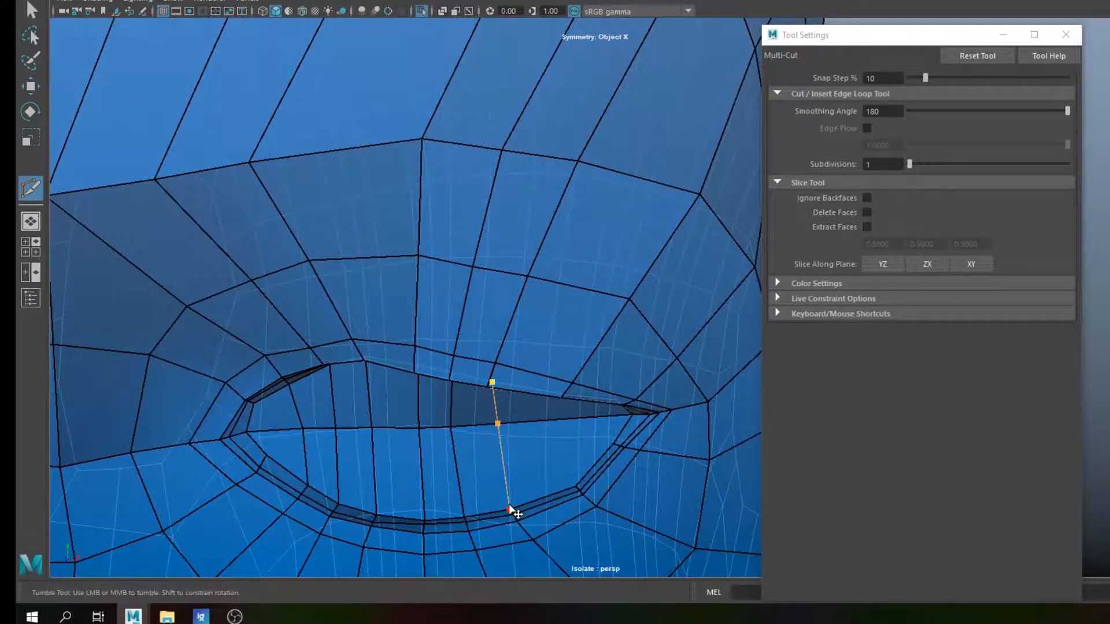
{"action": "left_click", "coordinate": [509, 510]}
{"action": "right_click", "coordinate": [511, 509]}
{"action": "left_click", "coordinate": [576, 487]}
{"action": "left_click_drag", "start_coordinate": [577, 489], "coordinate": [545, 392], "text": "alt"}
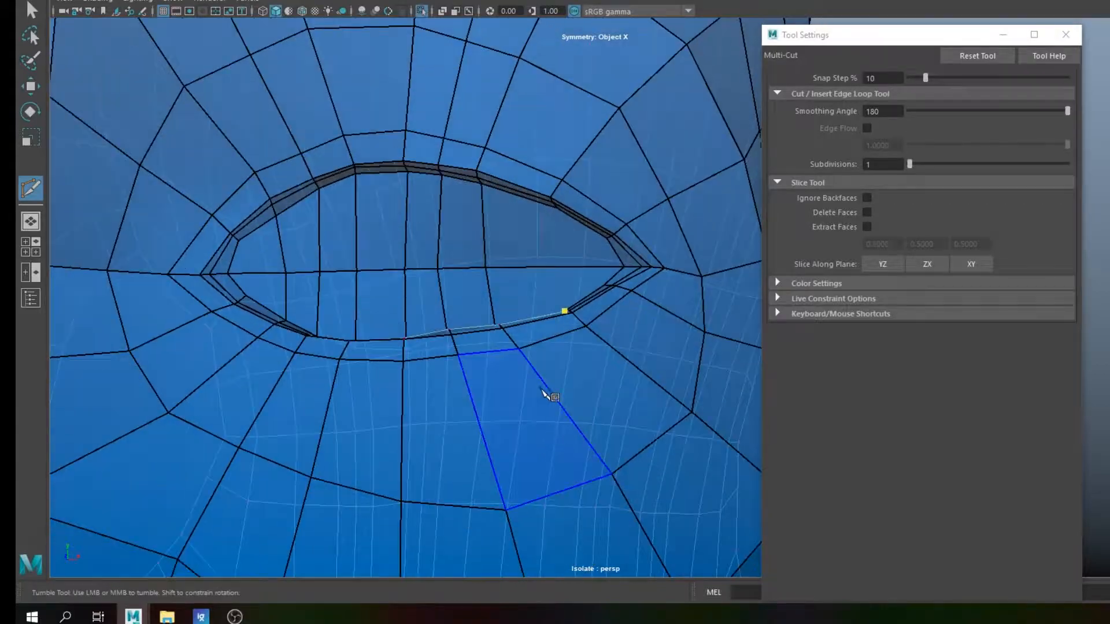
{"action": "left_click", "coordinate": [556, 211]}
{"action": "right_click", "coordinate": [556, 213]}
Step: Return to the Move tool in object mode, close the tool settings and turn off isolation to show the sculpt again
{"action": "key", "text": "w"}
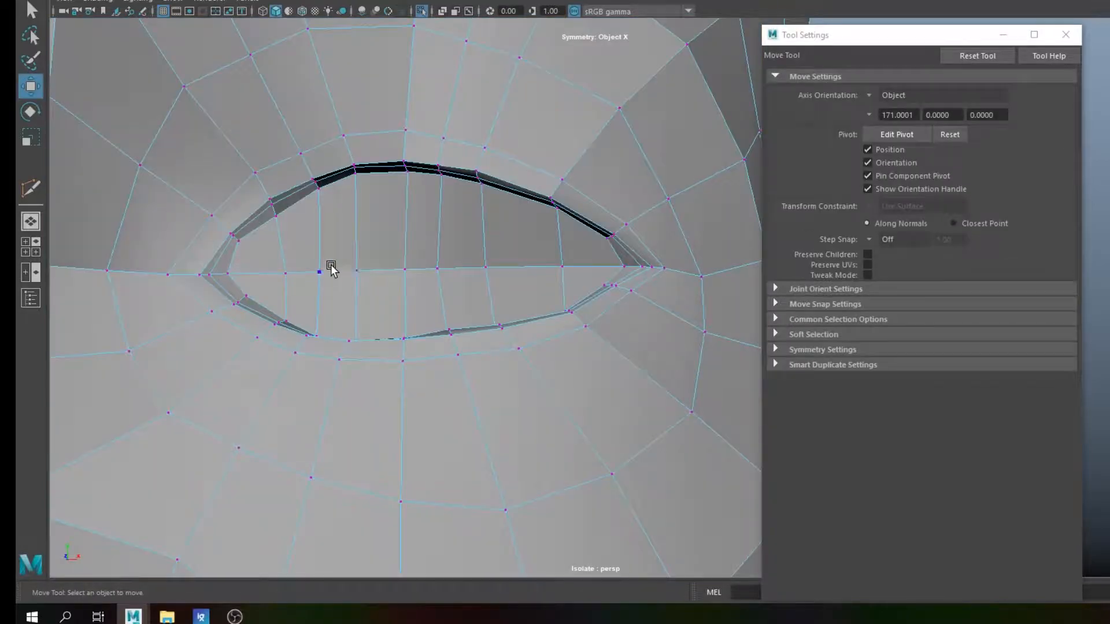
{"action": "right_click_drag", "start_coordinate": [409, 206], "coordinate": [734, 96]}
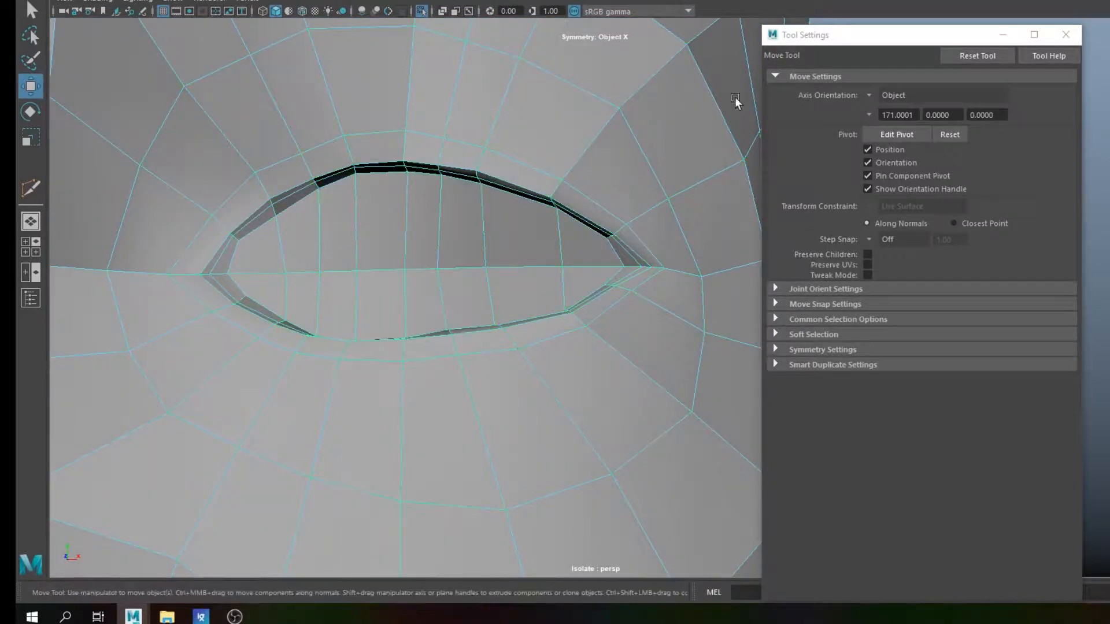
{"action": "left_click", "coordinate": [1062, 36]}
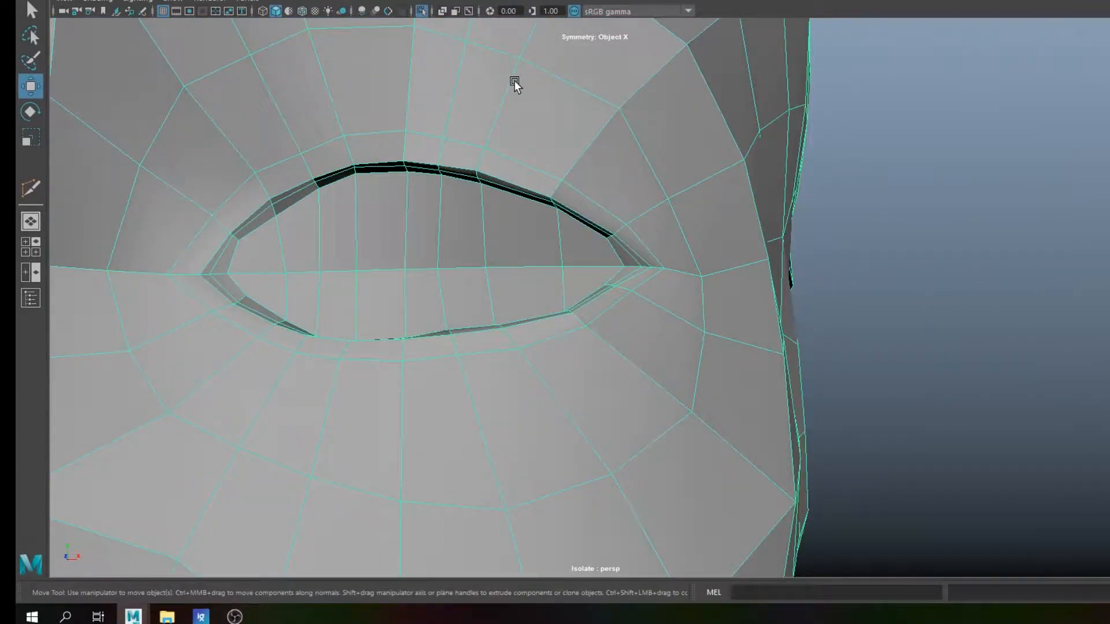
{"action": "key", "text": "ctrl+1"}
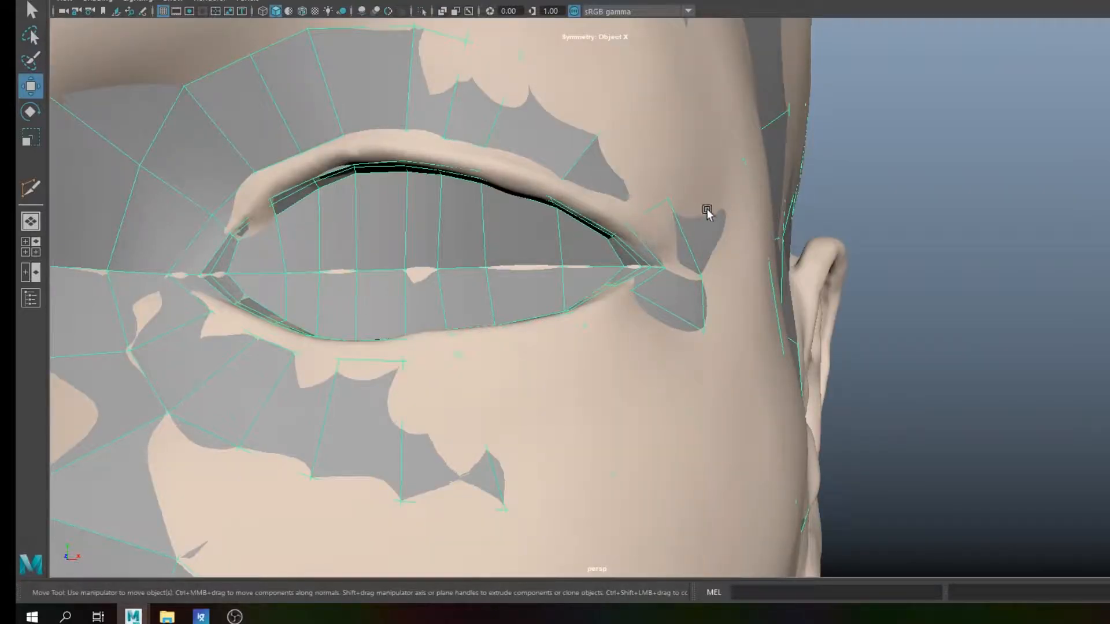
{"action": "scroll", "coordinate": [774, 335], "scroll_direction": "down", "scroll_amount": 3}
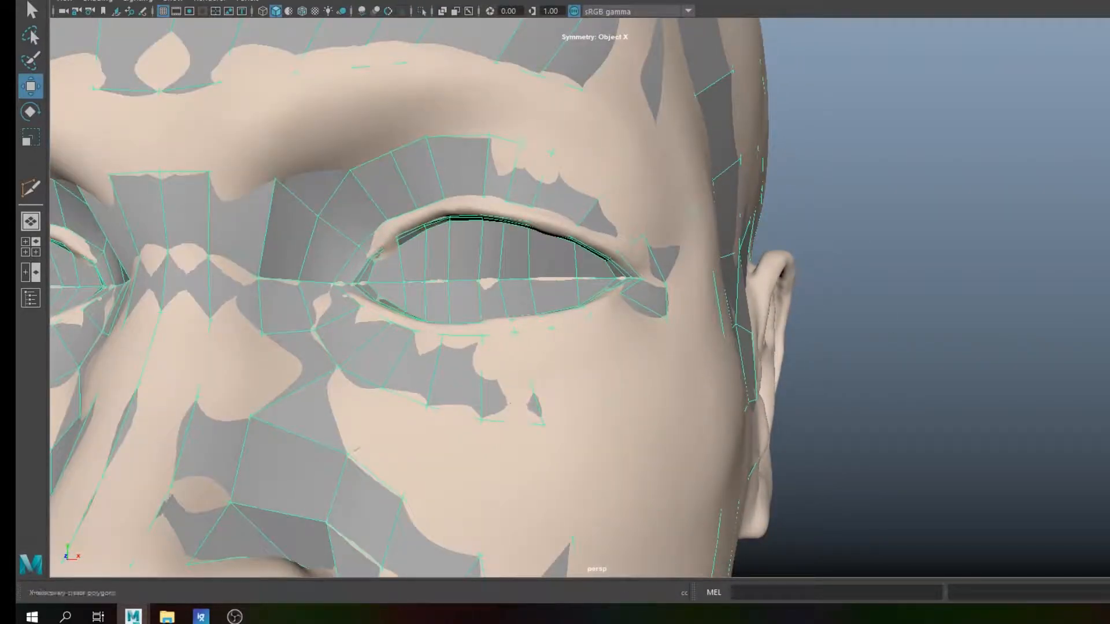
Step: Switch the retopology mesh to face selection and select the upper and lower rows of faces filling the eye opening
{"action": "key", "text": "y"}
{"action": "scroll", "coordinate": [543, 272], "scroll_direction": "up", "scroll_amount": 3}
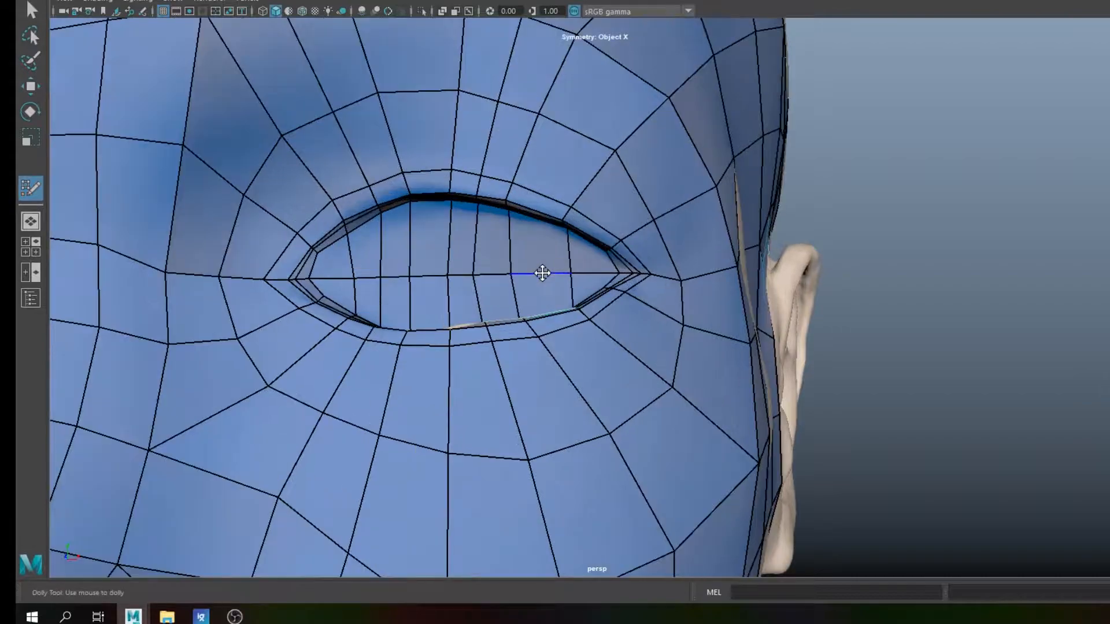
{"action": "scroll", "coordinate": [461, 257], "scroll_direction": "up", "scroll_amount": 5}
{"action": "middle_click_drag", "start_coordinate": [322, 261], "coordinate": [439, 283], "text": "alt"}
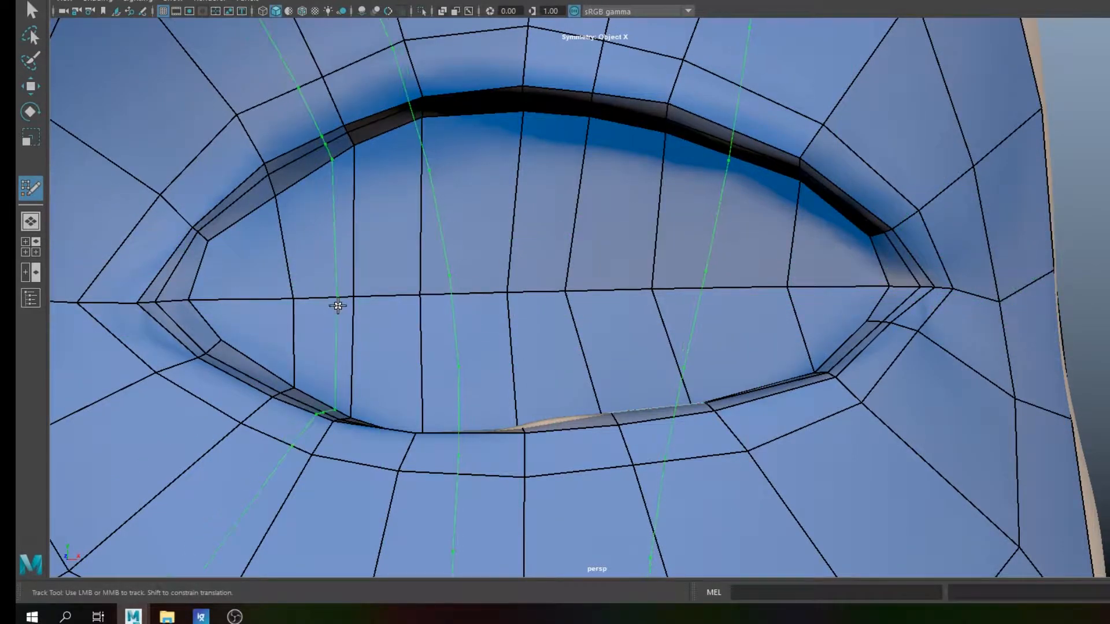
{"action": "key", "text": "w"}
{"action": "right_click", "coordinate": [497, 207]}
{"action": "left_click", "coordinate": [578, 188]}
{"action": "right_click_drag", "start_coordinate": [248, 220], "coordinate": [251, 269]}
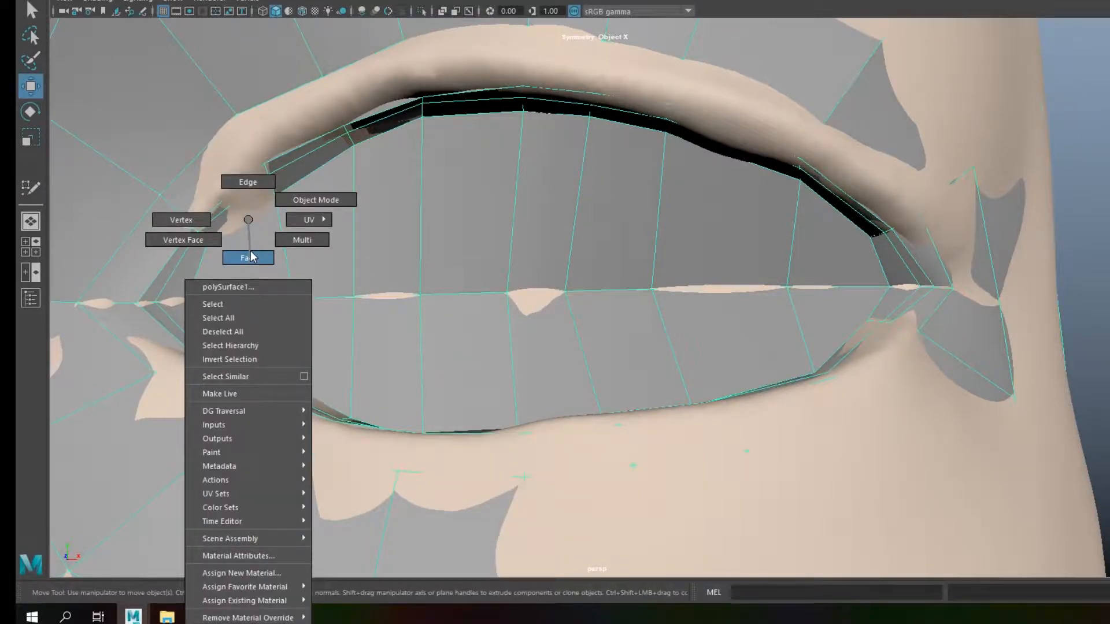
{"action": "left_click", "coordinate": [251, 259]}
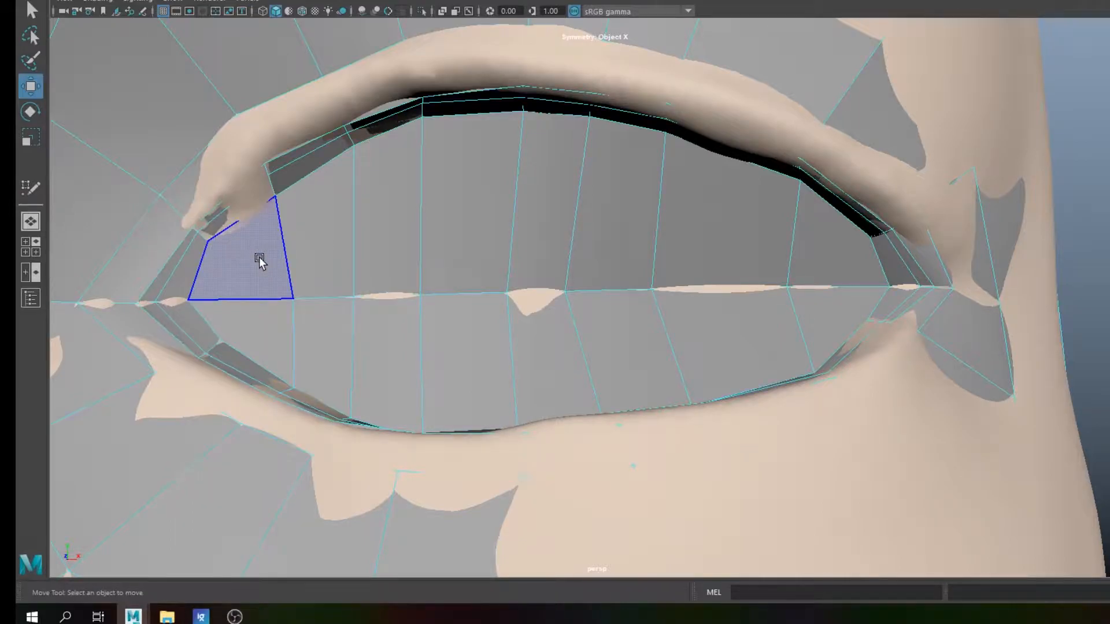
{"action": "left_click", "coordinate": [259, 256]}
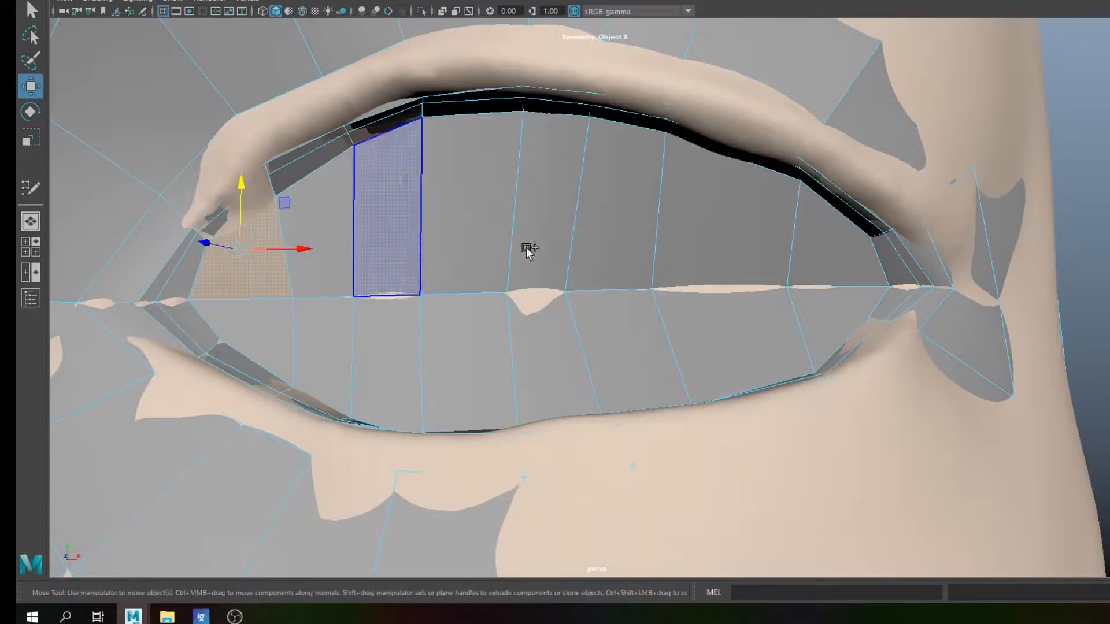
{"action": "double_click", "coordinate": [816, 249], "text": "shift"}
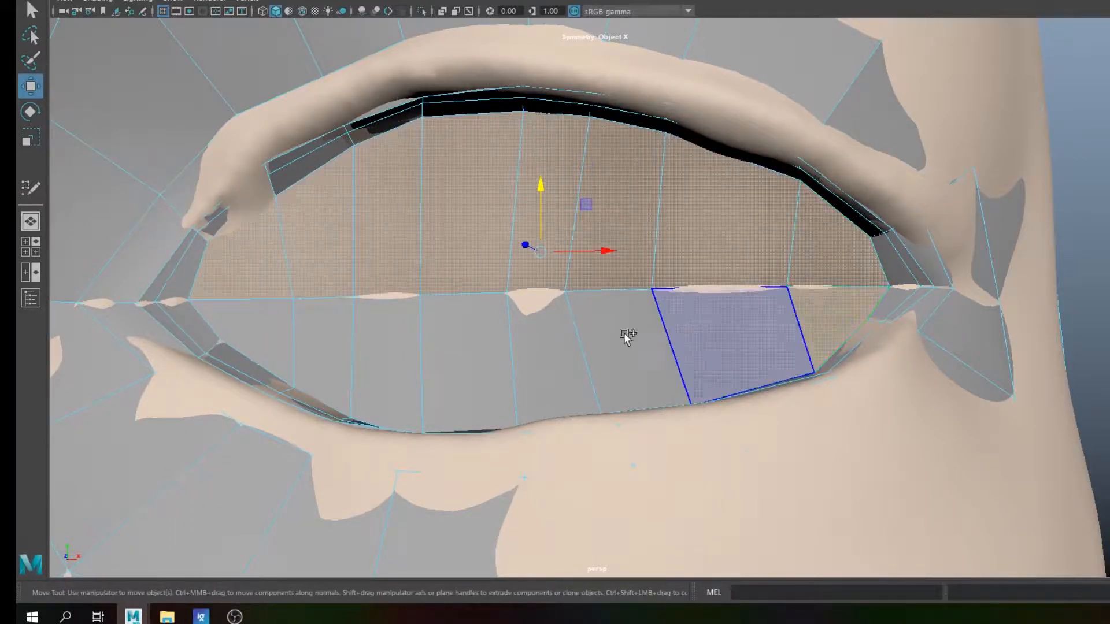
{"action": "double_click", "coordinate": [261, 333], "text": "shift"}
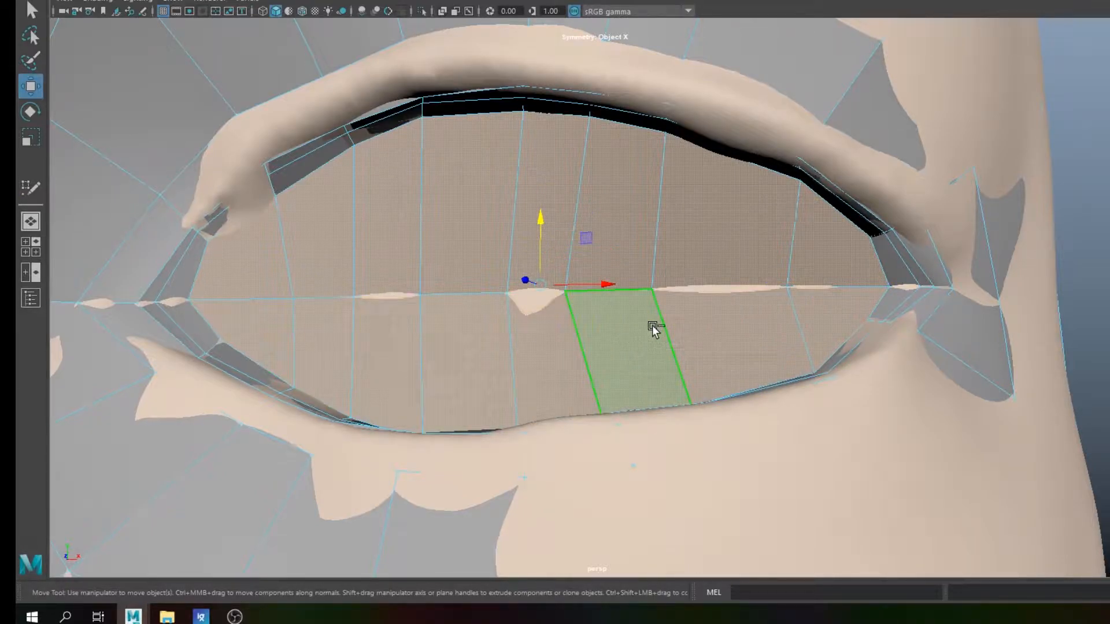
Step: Extrude the selected eye faces with an offset of 0.8 and a Local Translate Z of about 0.08, and return to object mode
{"action": "key", "text": "ctrl+e"}
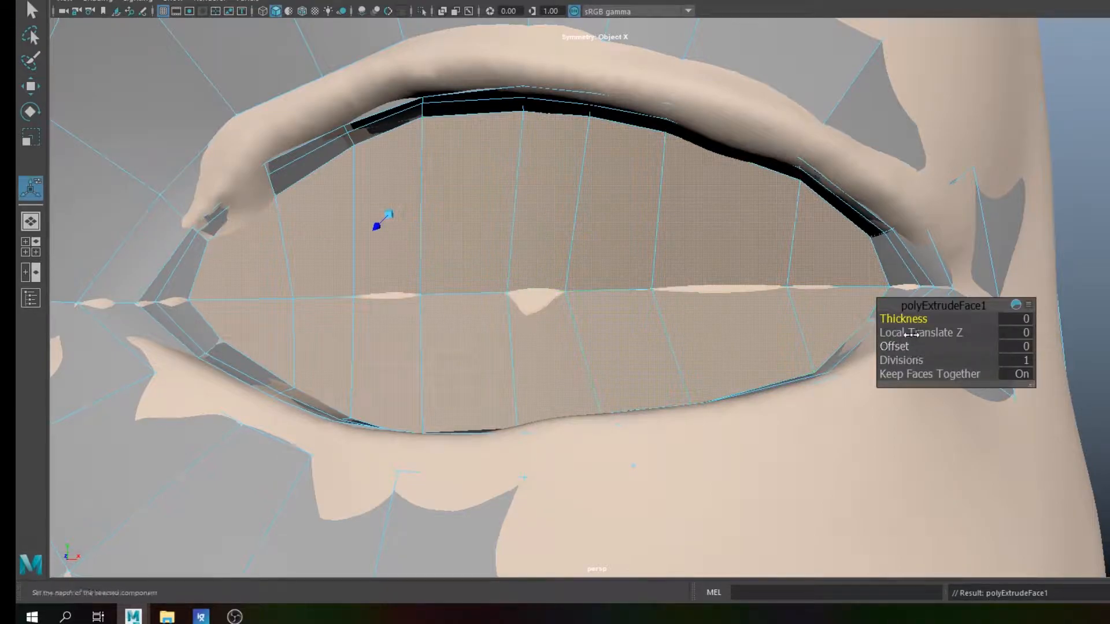
{"action": "left_click_drag", "start_coordinate": [900, 345], "coordinate": [902, 349]}
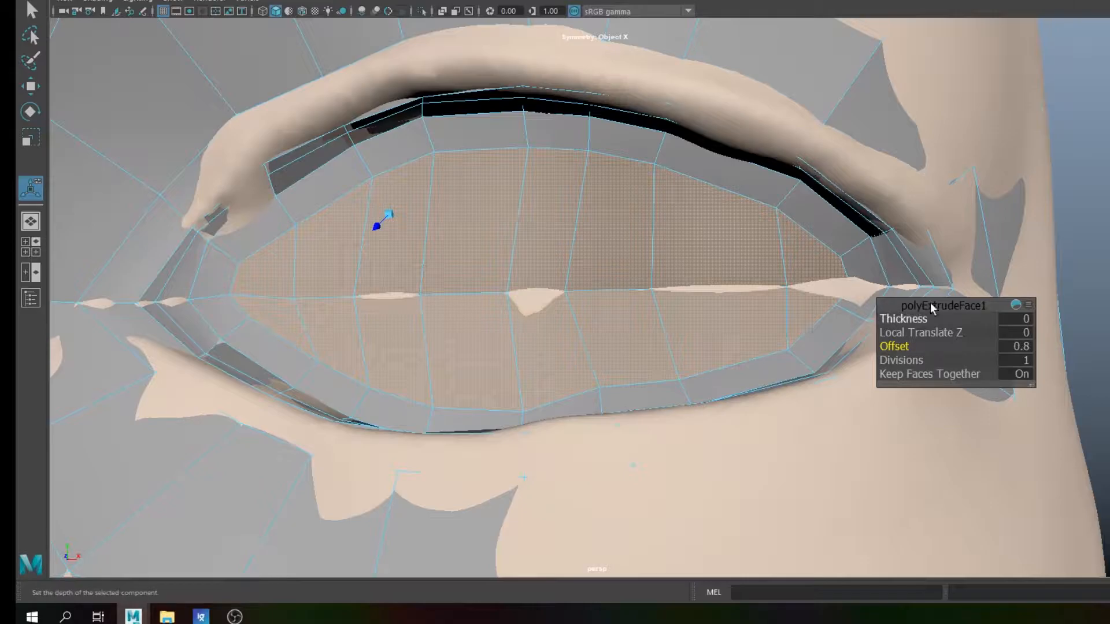
{"action": "mouse_move", "coordinate": [422, 318]}
{"action": "left_mouse_down", "text": "alt"}
{"action": "mouse_move", "coordinate": [466, 312]}
{"action": "mouse_move", "coordinate": [412, 316]}
{"action": "left_mouse_up", "text": "alt"}
{"action": "middle_click_drag", "start_coordinate": [340, 283], "coordinate": [464, 269], "text": "alt"}
{"action": "middle_click_drag", "start_coordinate": [525, 246], "coordinate": [557, 224], "text": "alt"}
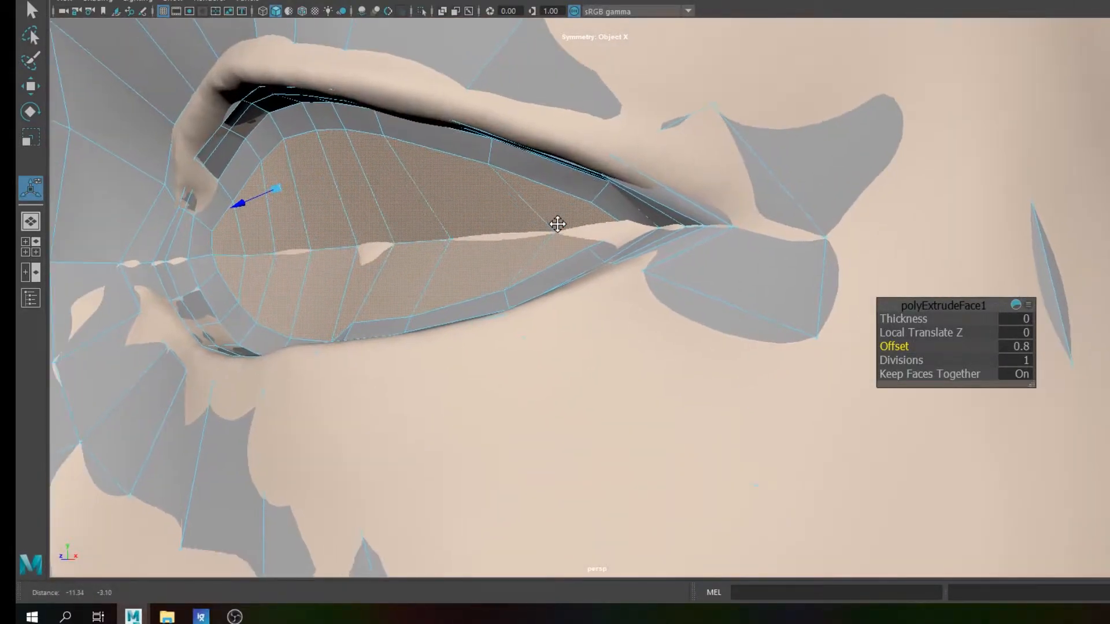
{"action": "left_click", "coordinate": [239, 205]}
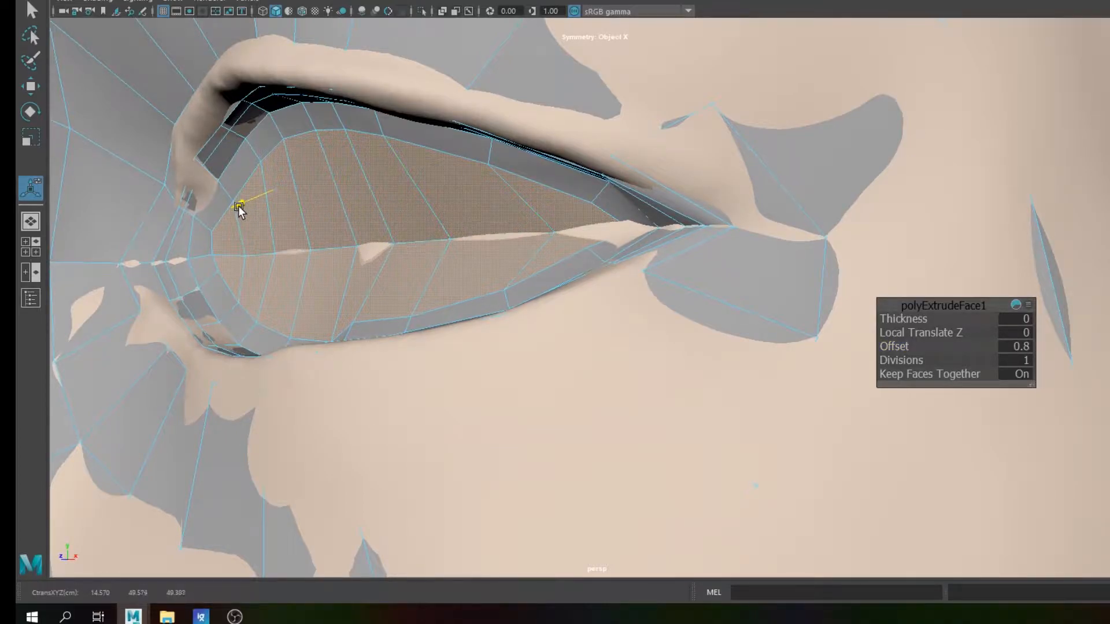
{"action": "left_click_drag", "start_coordinate": [238, 206], "coordinate": [240, 215]}
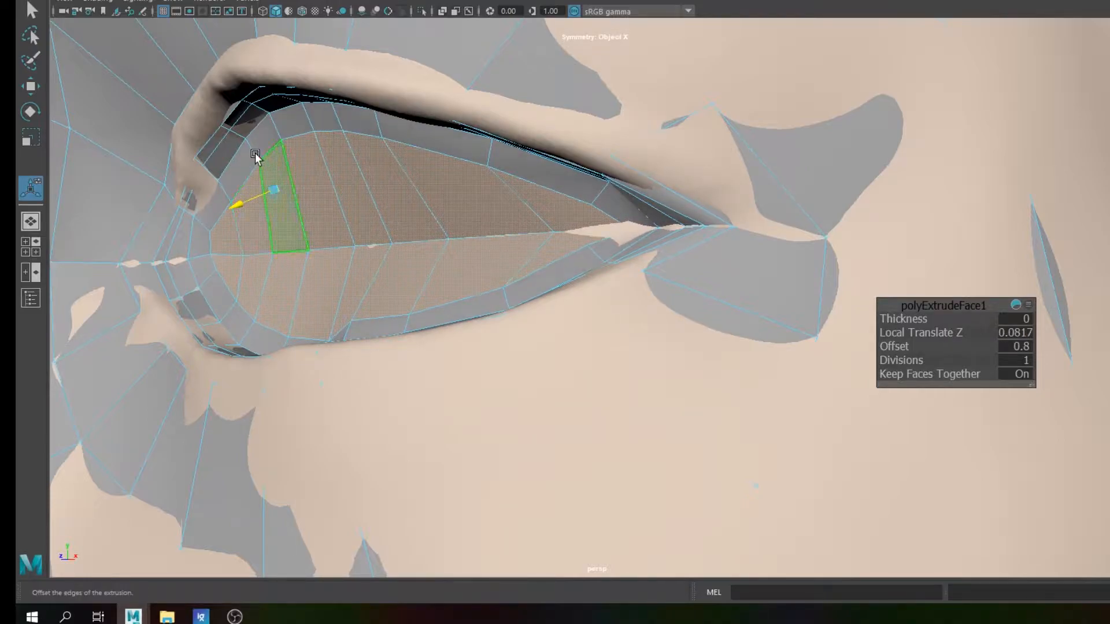
{"action": "right_click_drag", "start_coordinate": [363, 172], "coordinate": [380, 162]}
{"action": "scroll", "coordinate": [360, 238], "scroll_direction": "down", "scroll_amount": 2}
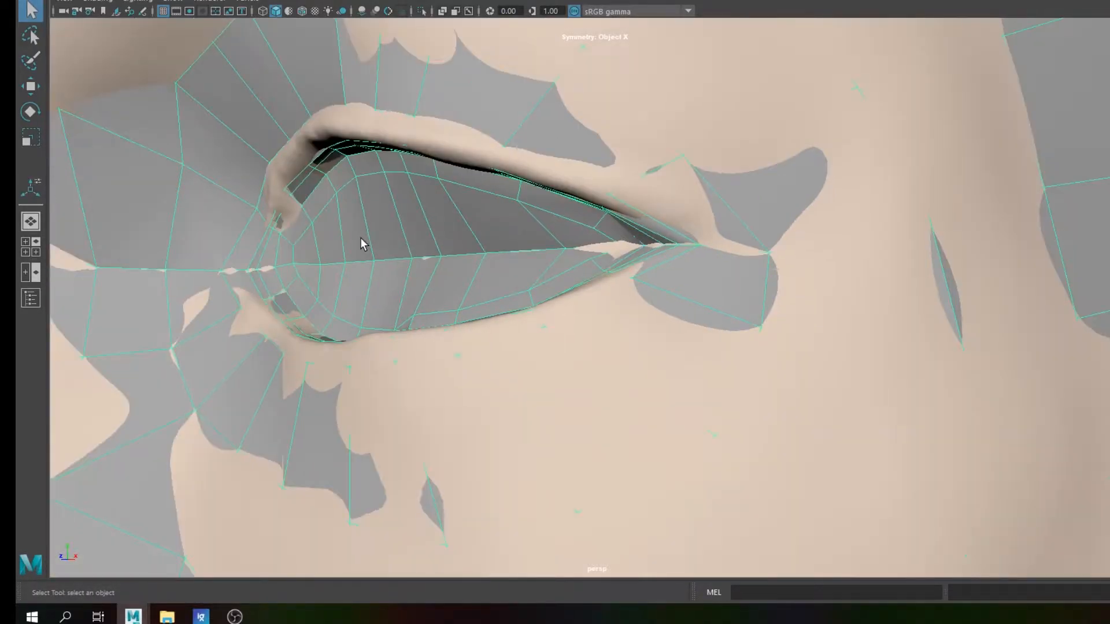
Step: Isolate the retopology mesh and activate Quad Draw on the eye fill
{"action": "key", "text": "ctrl+1"}
{"action": "left_click_drag", "start_coordinate": [505, 267], "coordinate": [545, 270], "text": "alt"}
{"action": "middle_click_drag", "start_coordinate": [629, 283], "coordinate": [392, 291], "text": "alt"}
{"action": "scroll", "coordinate": [526, 317], "scroll_direction": "up", "scroll_amount": 4}
{"action": "left_click_drag", "start_coordinate": [639, 294], "coordinate": [389, 297], "text": "alt"}
{"action": "middle_click_drag", "start_coordinate": [364, 295], "coordinate": [682, 287], "text": "alt"}
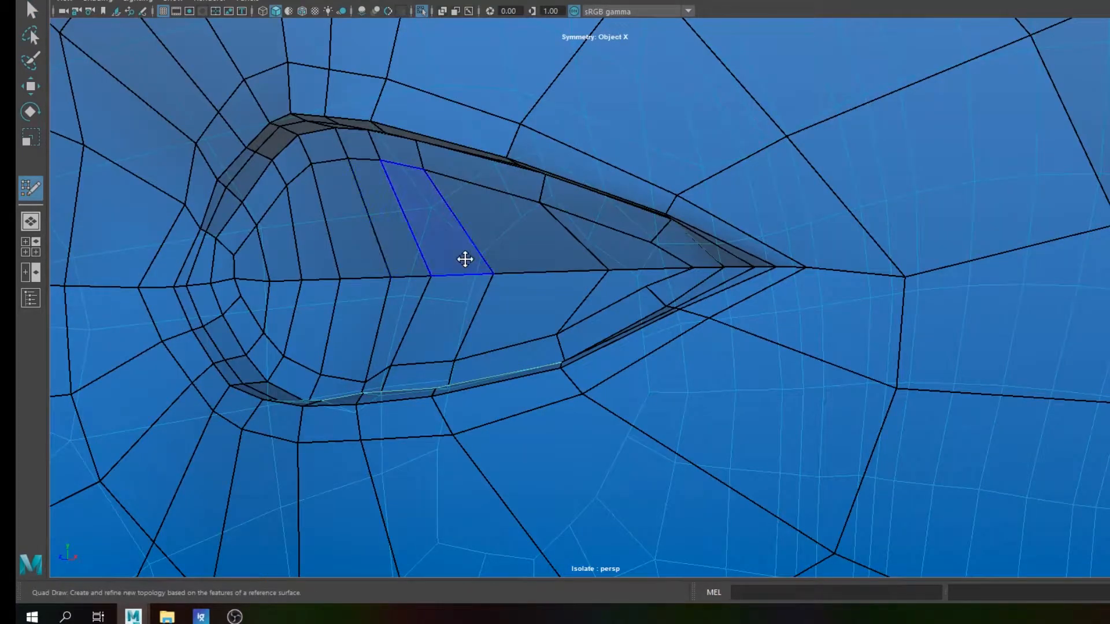
Step: Try relaxing the vertices along the eye fill's middle edge with Quad Draw and undo it
{"action": "mouse_move", "coordinate": [465, 262]}
{"action": "left_mouse_down", "text": "shift"}
{"action": "mouse_move", "coordinate": [512, 270]}
{"action": "mouse_move", "coordinate": [269, 275]}
{"action": "left_mouse_up", "text": "shift"}
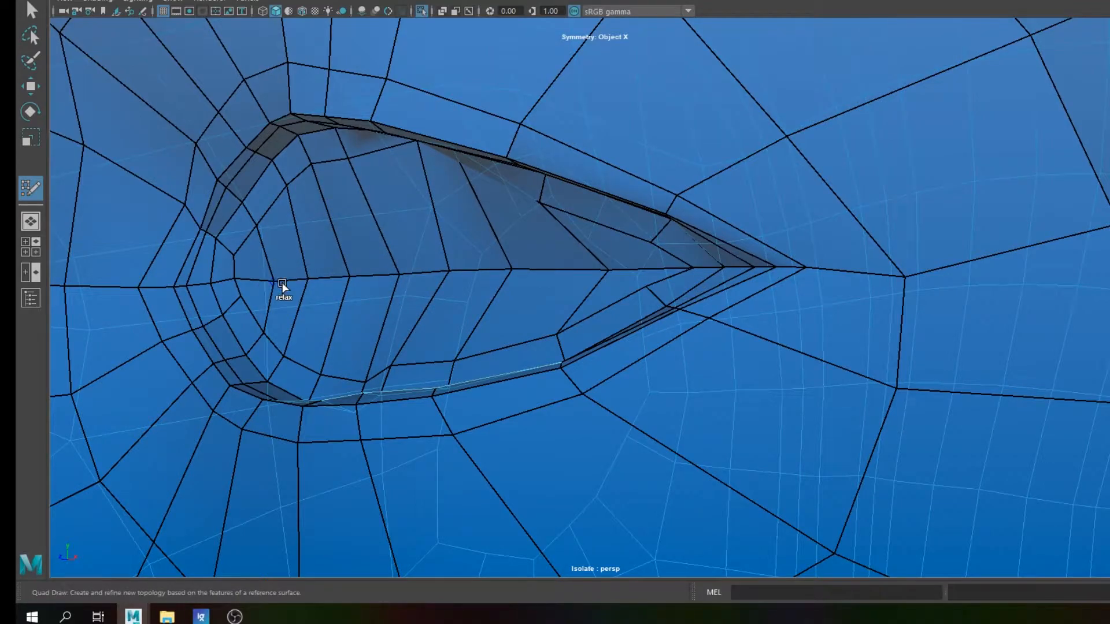
{"action": "key", "text": "ctrl+z"}
{"action": "scroll", "coordinate": [642, 288], "scroll_direction": "down", "scroll_amount": 8}
{"action": "left_click_drag", "start_coordinate": [482, 333], "coordinate": [568, 219], "text": "alt"}
{"action": "scroll", "coordinate": [711, 310], "scroll_direction": "down", "scroll_amount": 3}
{"action": "left_click_drag", "start_coordinate": [599, 315], "coordinate": [614, 322], "text": "alt"}
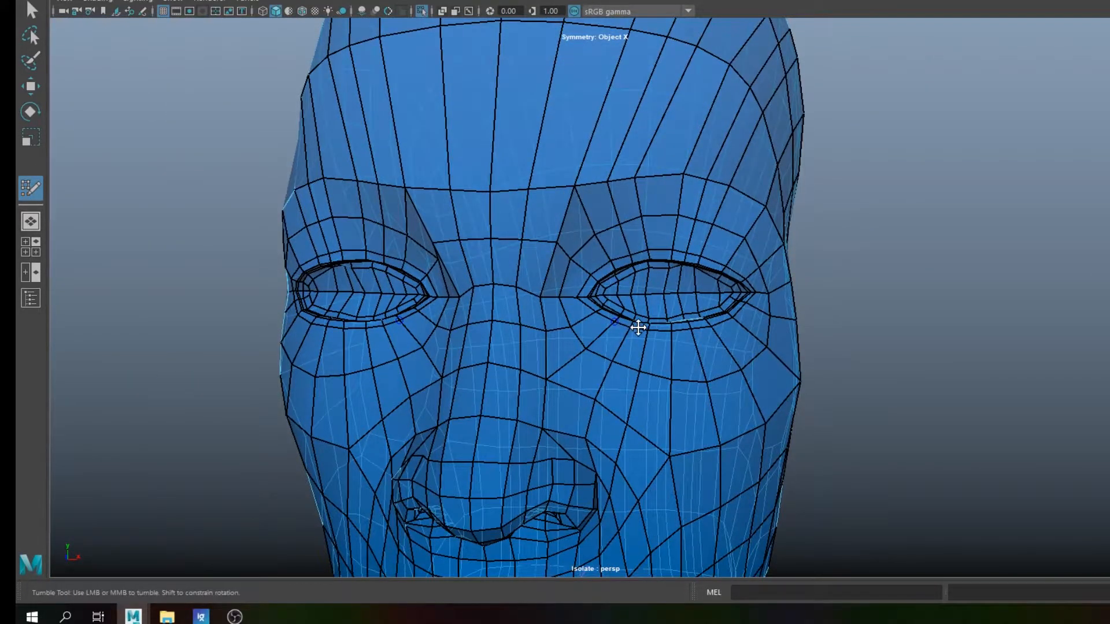
Step: In the front view, nudge an upper vertex of the eye fill's inner loop outward, undoing the upward move of its neighbour
{"action": "key", "text": "space"}
{"action": "key", "text": "space"}
{"action": "scroll", "coordinate": [520, 322], "scroll_direction": "up", "scroll_amount": 5}
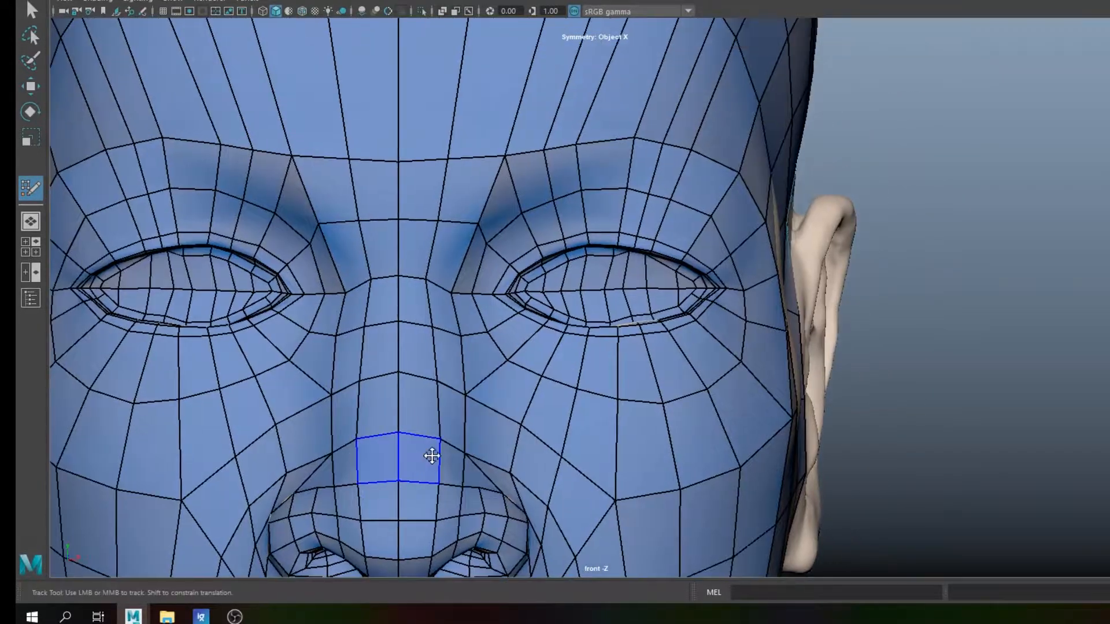
{"action": "scroll", "coordinate": [662, 279], "scroll_direction": "up", "scroll_amount": 2}
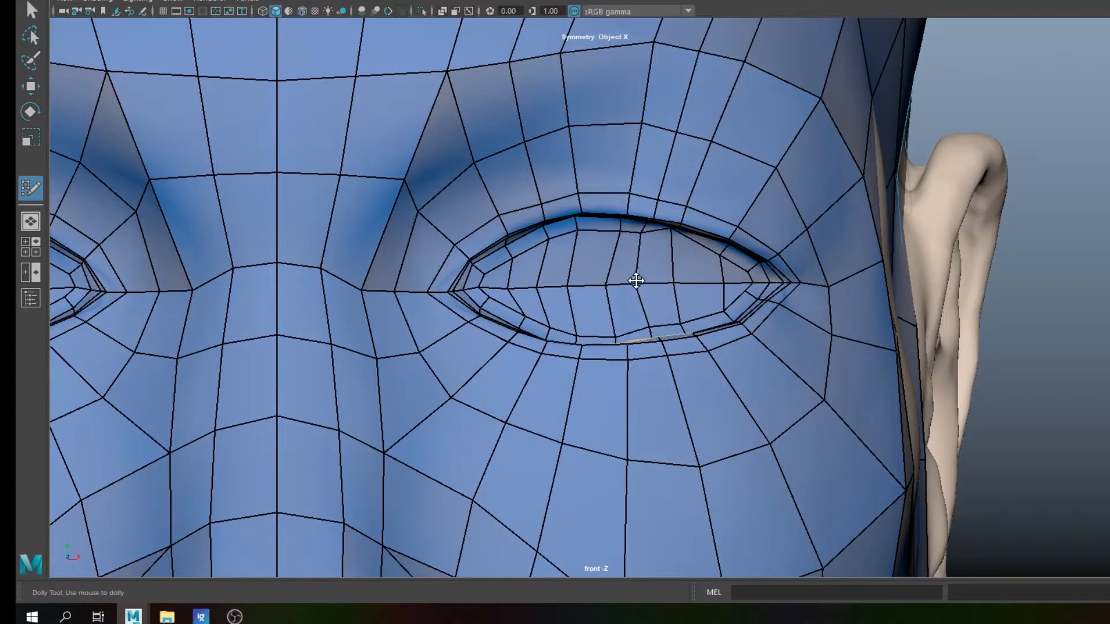
{"action": "scroll", "coordinate": [665, 240], "scroll_direction": "up", "scroll_amount": 4}
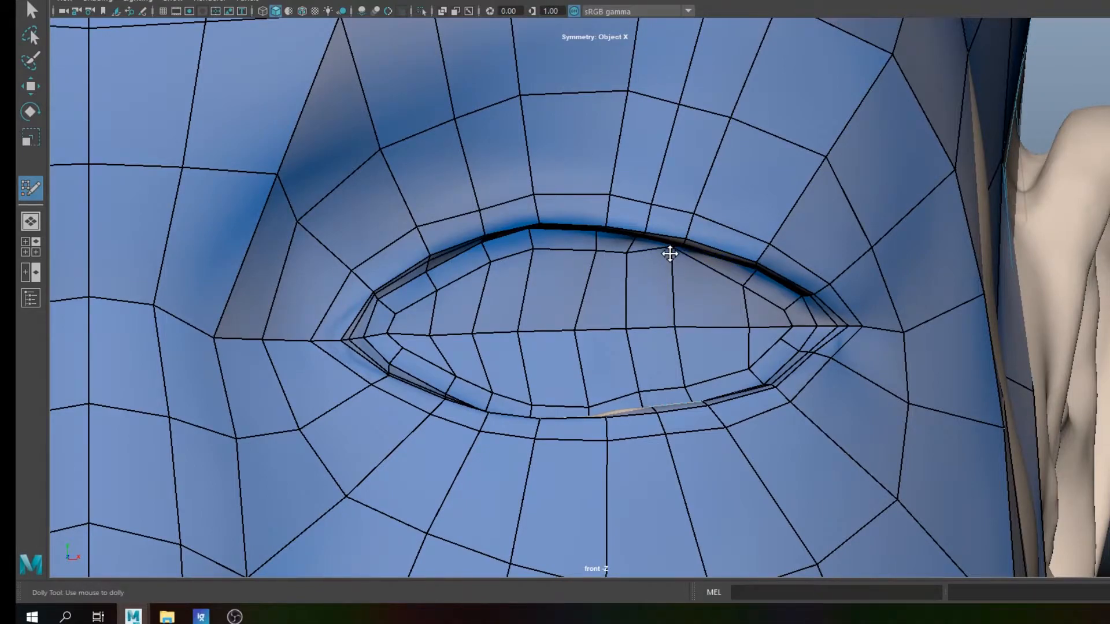
{"action": "mouse_move", "coordinate": [670, 259]}
{"action": "left_mouse_down"}
{"action": "mouse_move", "coordinate": [671, 270]}
{"action": "mouse_move", "coordinate": [683, 261]}
{"action": "left_mouse_up"}
{"action": "left_click_drag", "start_coordinate": [601, 249], "coordinate": [598, 233]}
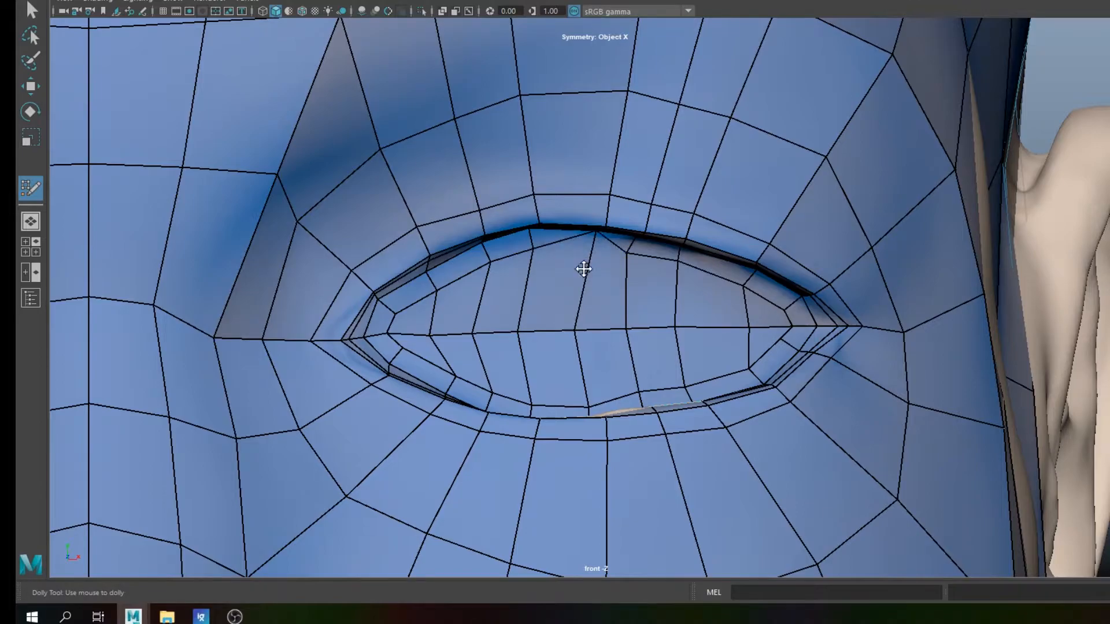
{"action": "mouse_move", "coordinate": [590, 238]}
{"action": "left_mouse_down"}
{"action": "mouse_move", "coordinate": [600, 255]}
{"action": "mouse_move", "coordinate": [582, 248]}
{"action": "mouse_move", "coordinate": [575, 270]}
{"action": "mouse_move", "coordinate": [595, 250]}
{"action": "left_mouse_up"}
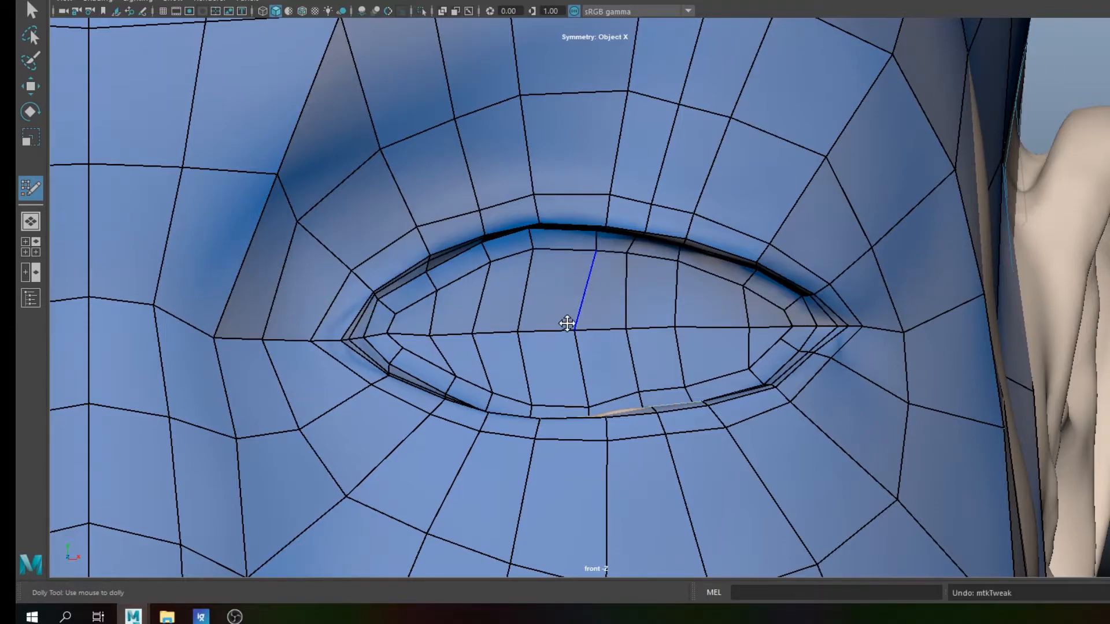
Step: Shift the vertices along the eye fill's horizontal middle edge sideways to even out the spacing of the vertical edges
{"action": "left_click_drag", "start_coordinate": [575, 331], "coordinate": [589, 328]}
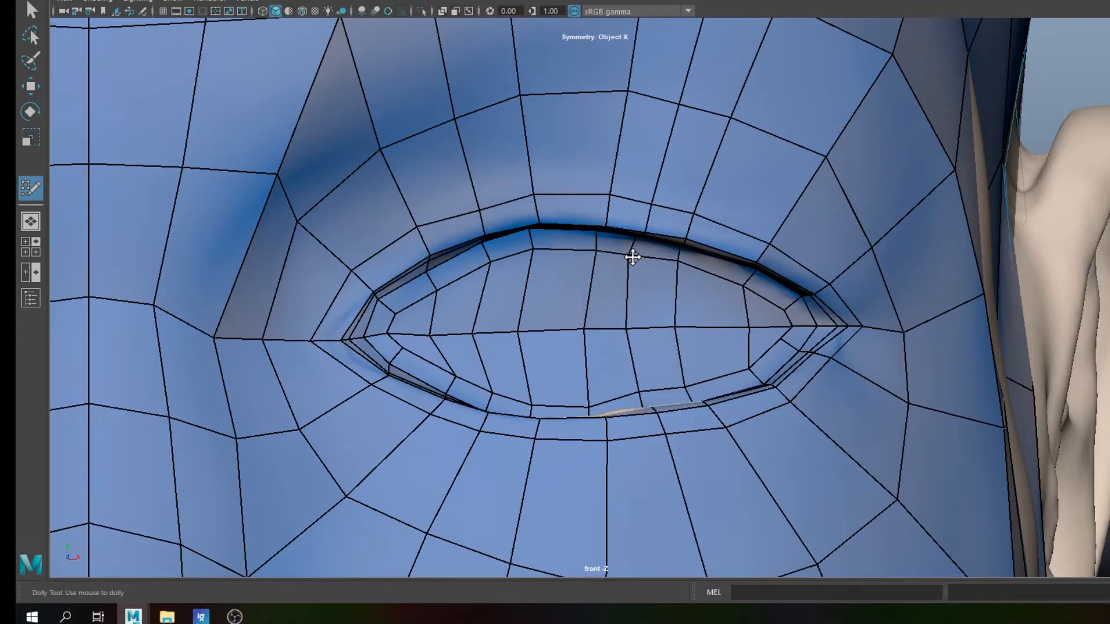
{"action": "left_click_drag", "start_coordinate": [751, 327], "coordinate": [748, 328]}
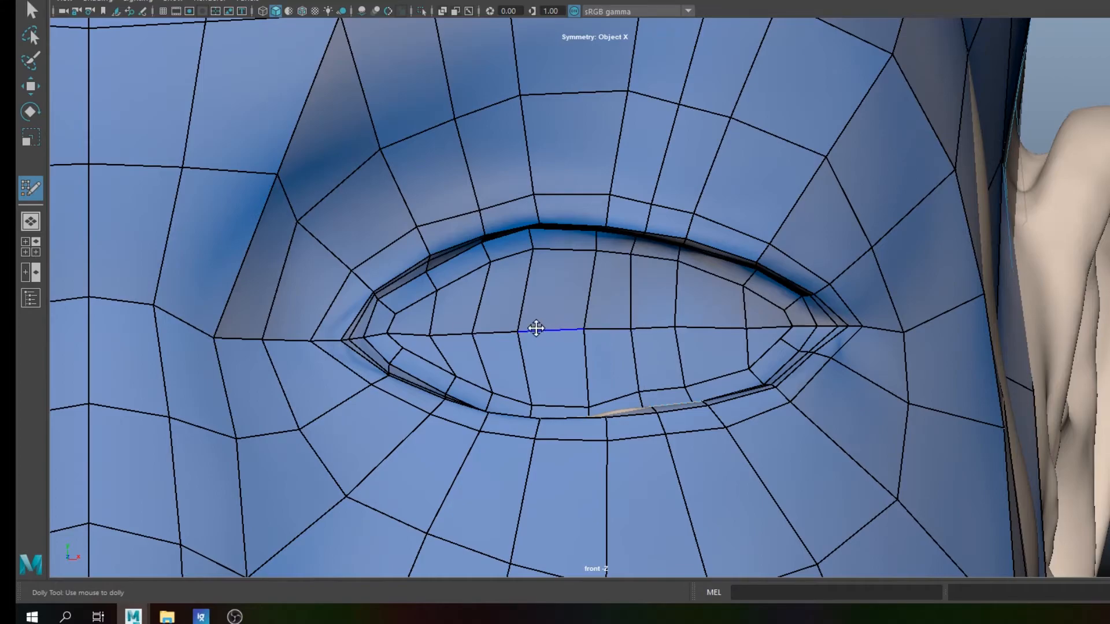
{"action": "left_click_drag", "start_coordinate": [518, 330], "coordinate": [478, 327]}
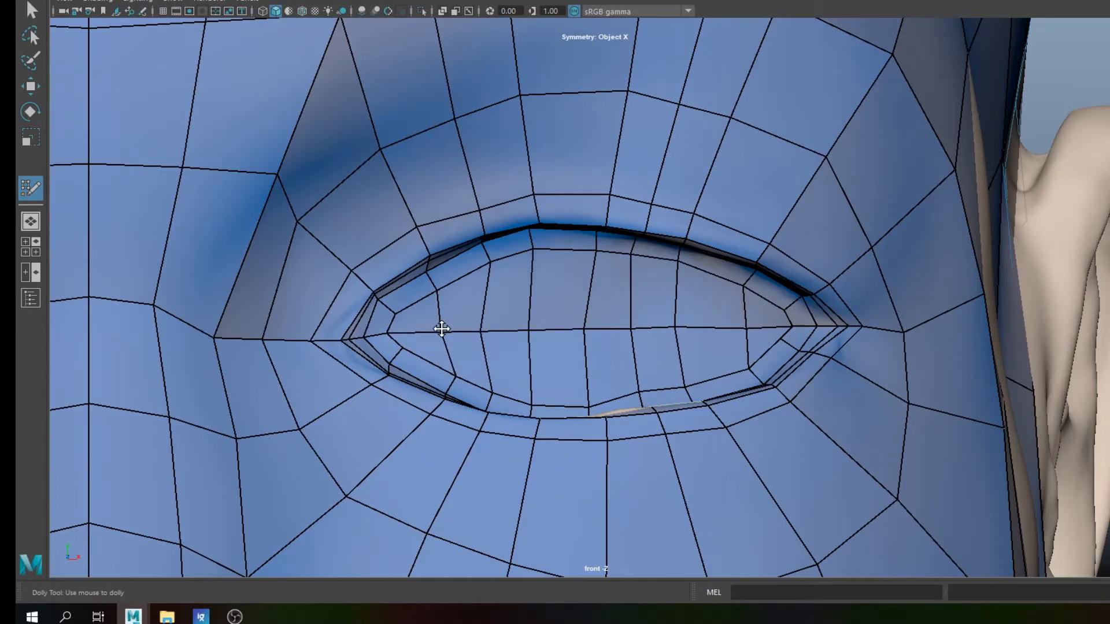
{"action": "key", "text": "ctrl+z"}
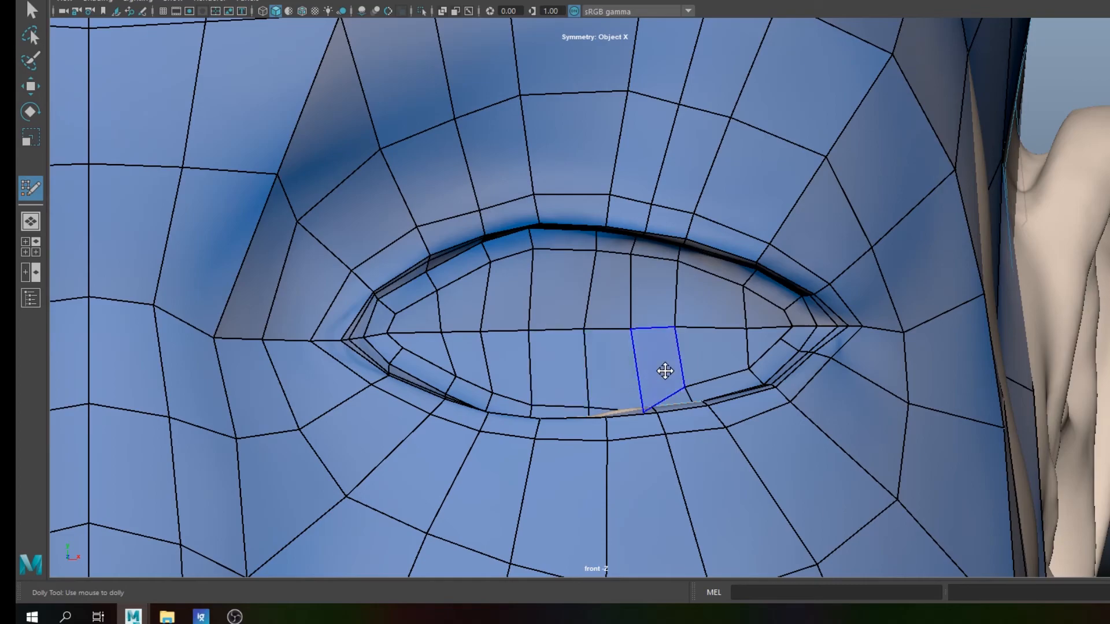